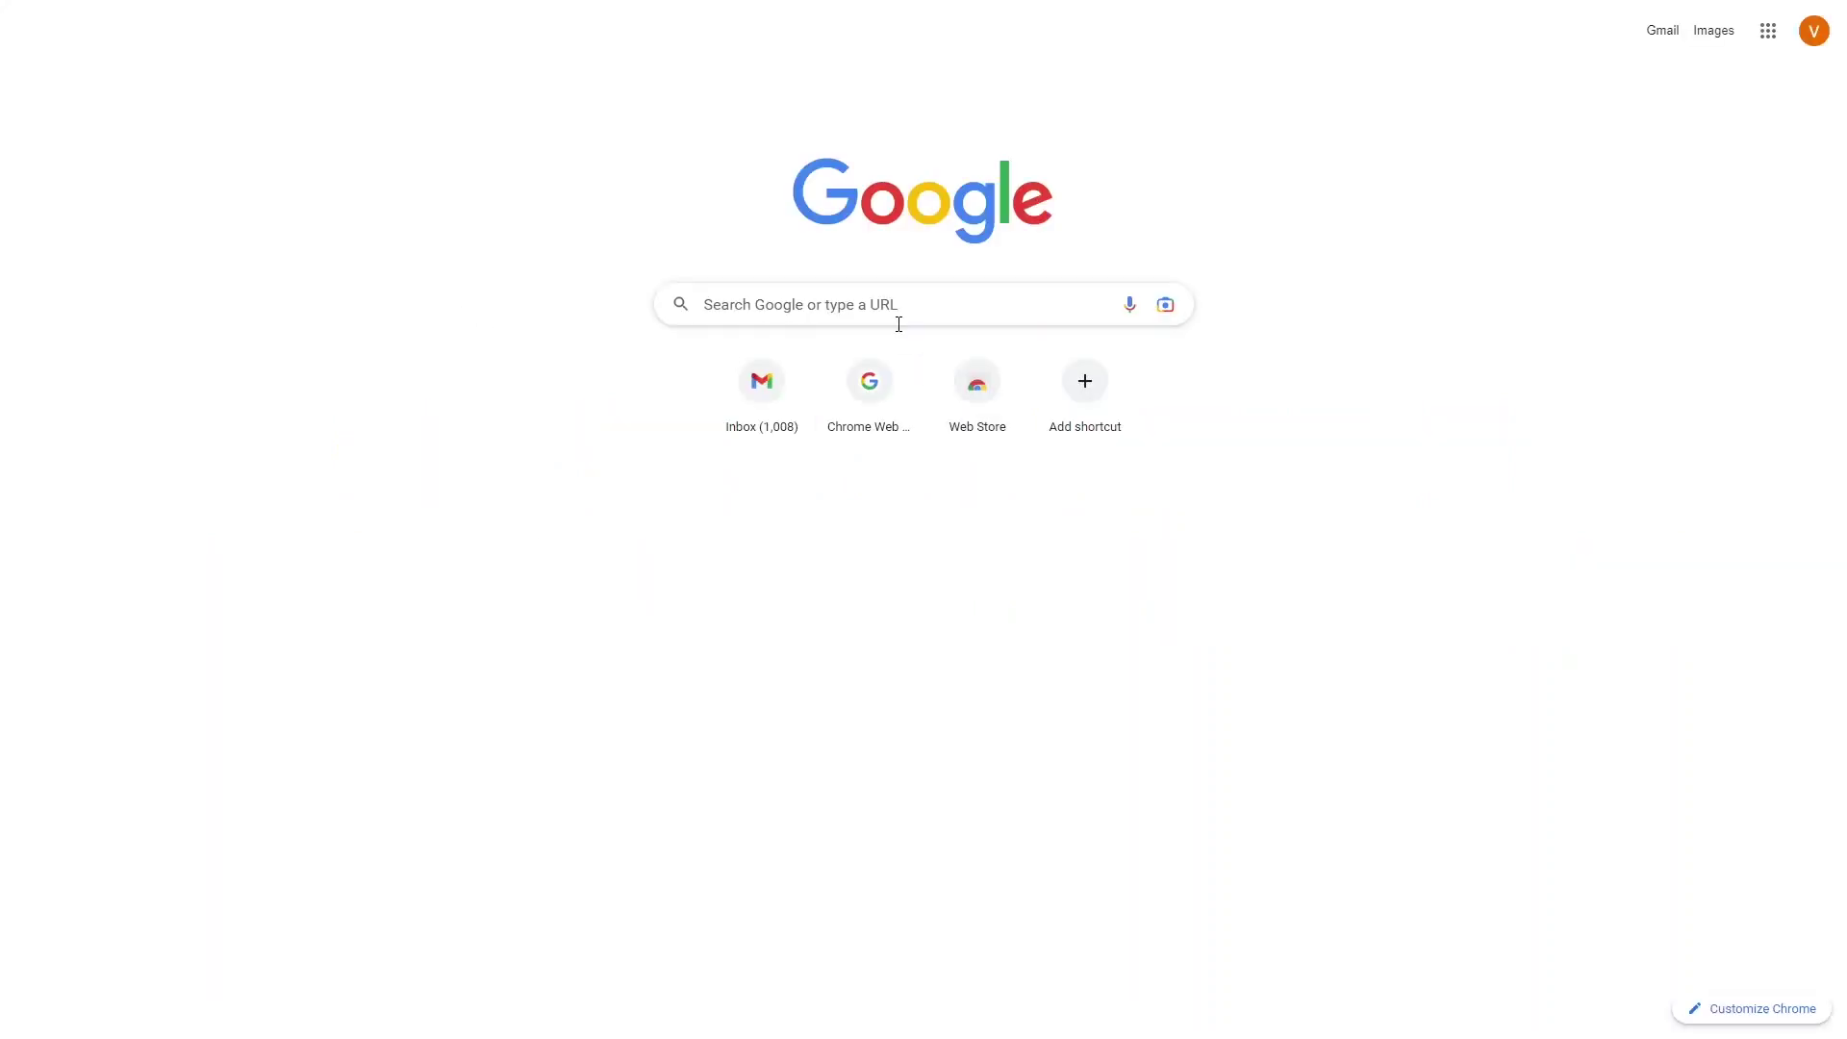
- Search Google for "typedream" and open the official Typedream website from the results
click(864, 307)
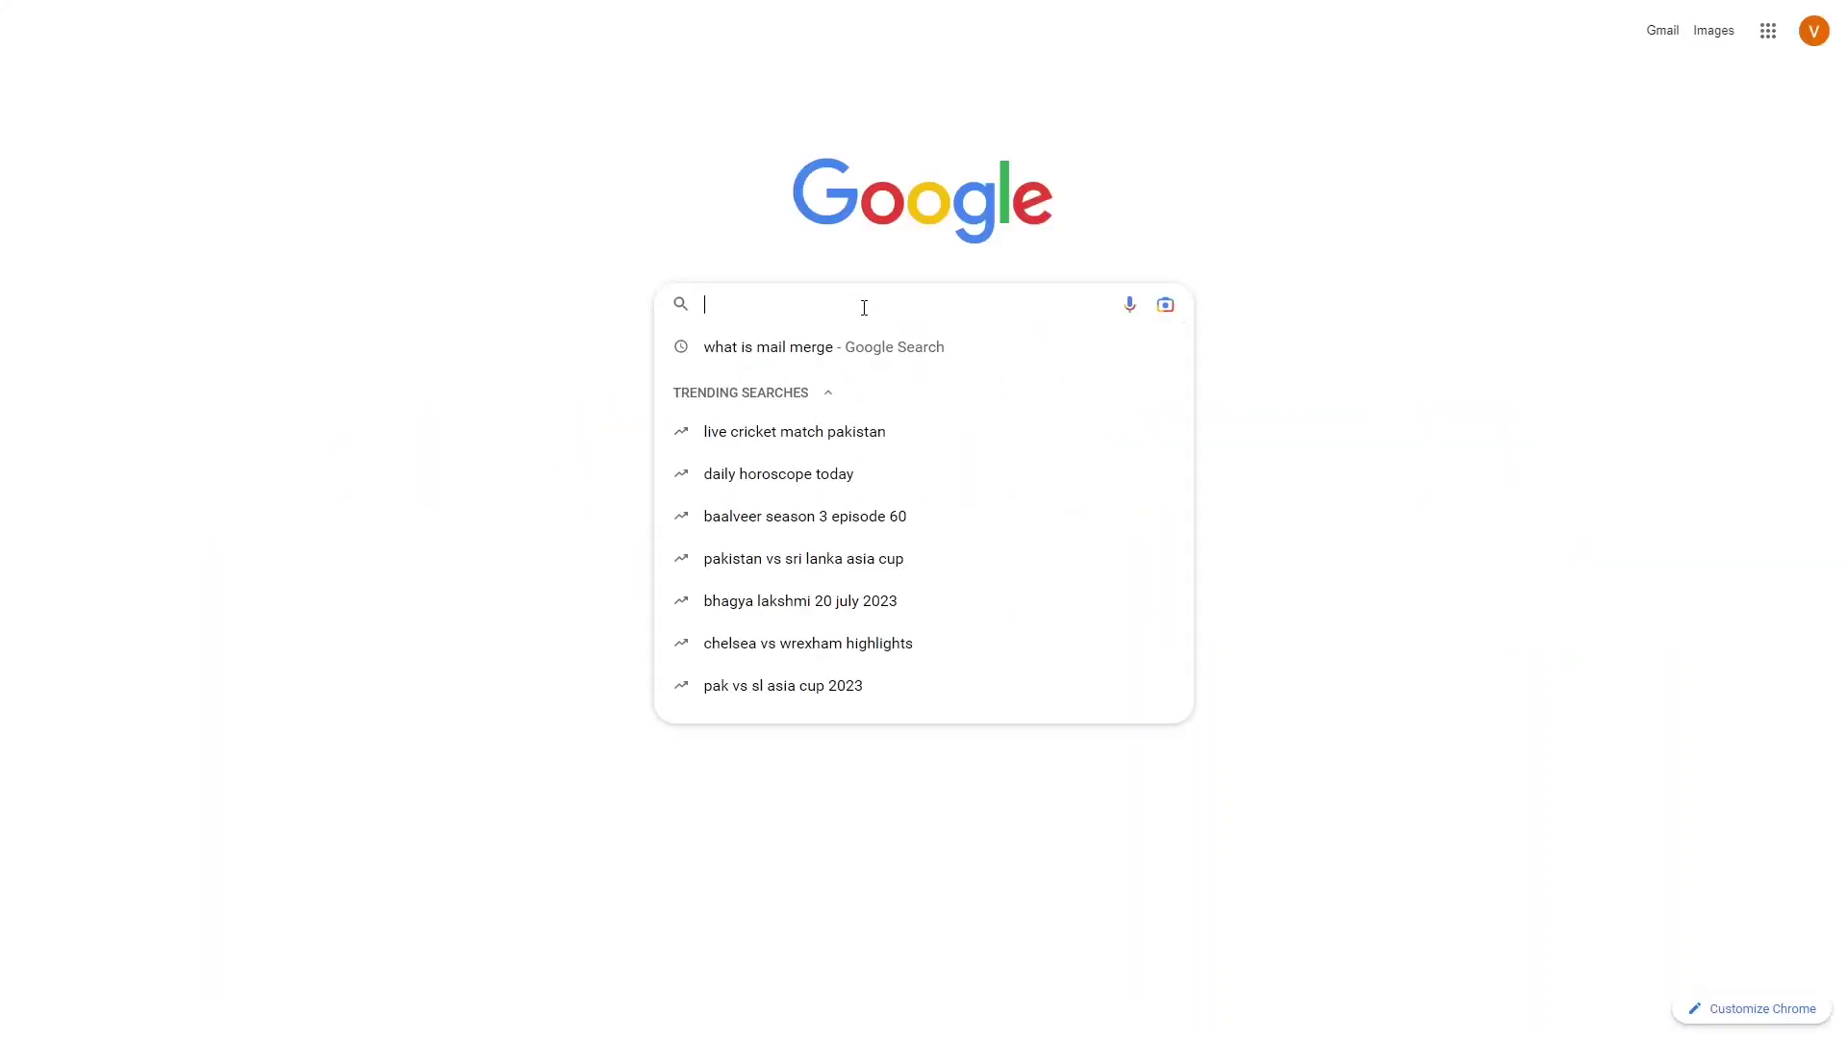
text(type)
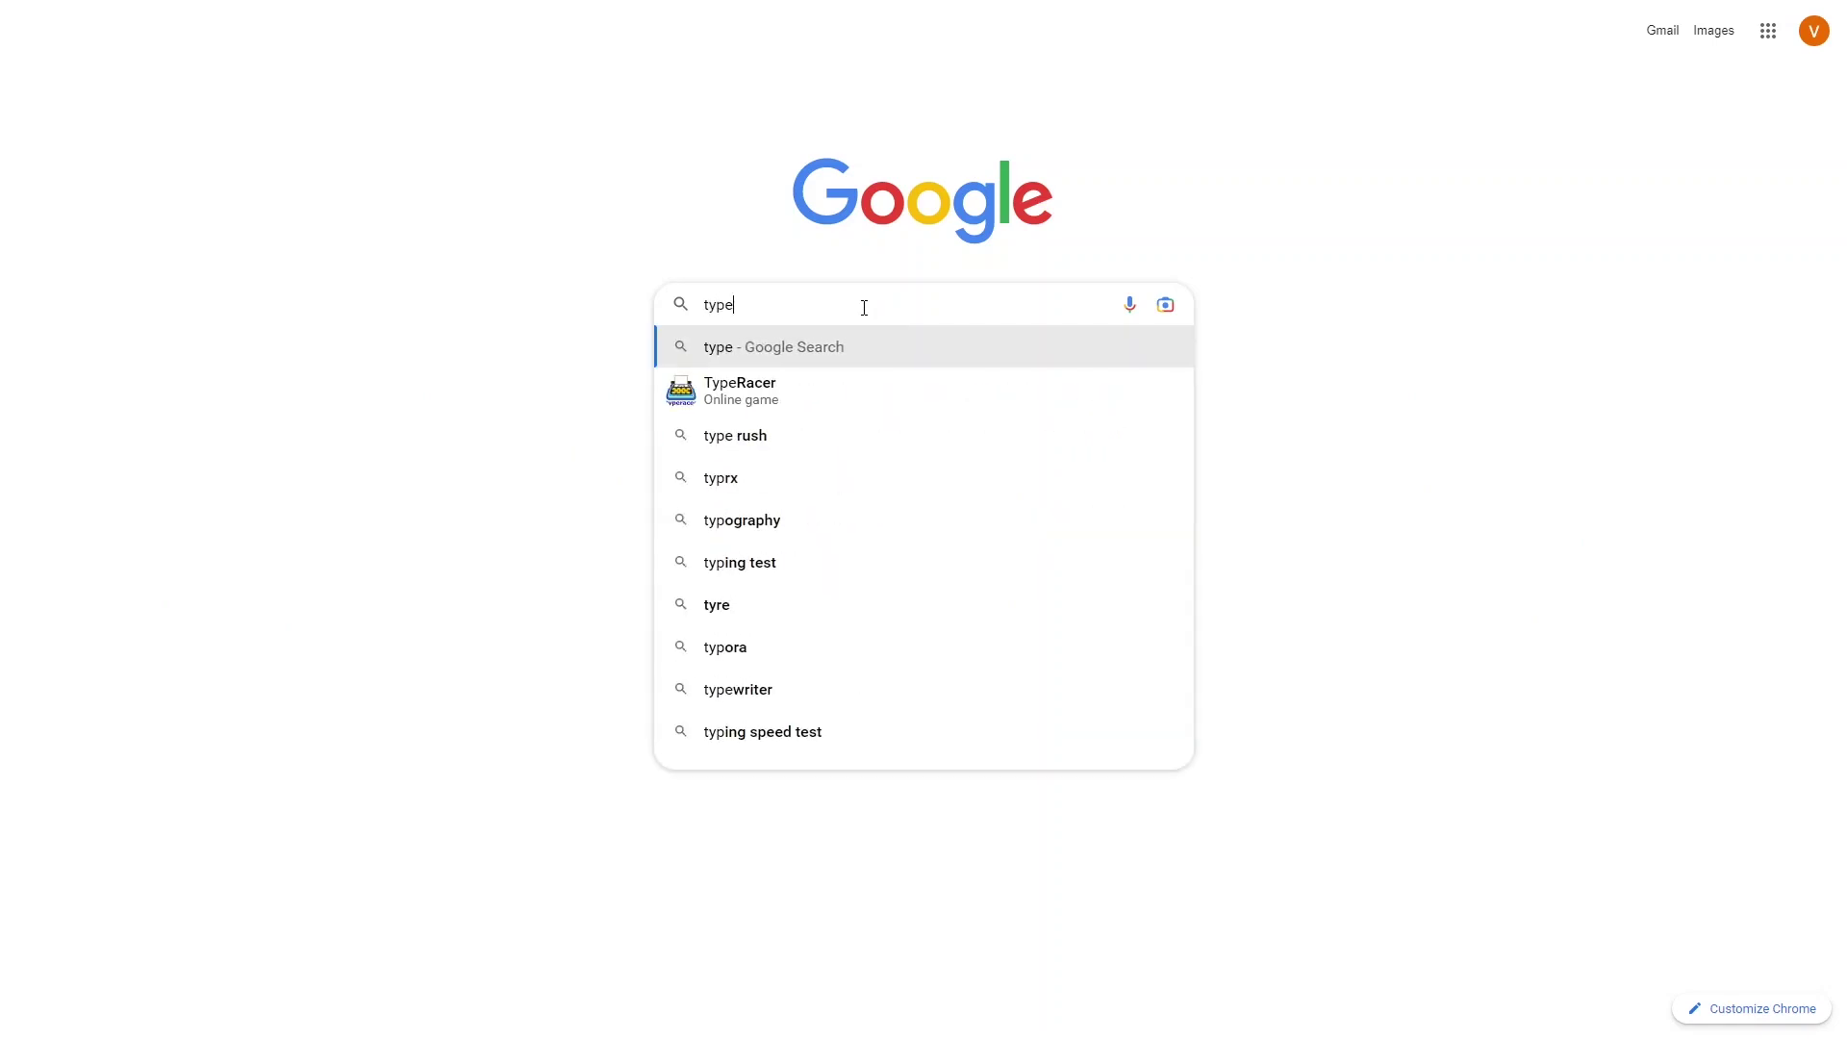
text(dream)
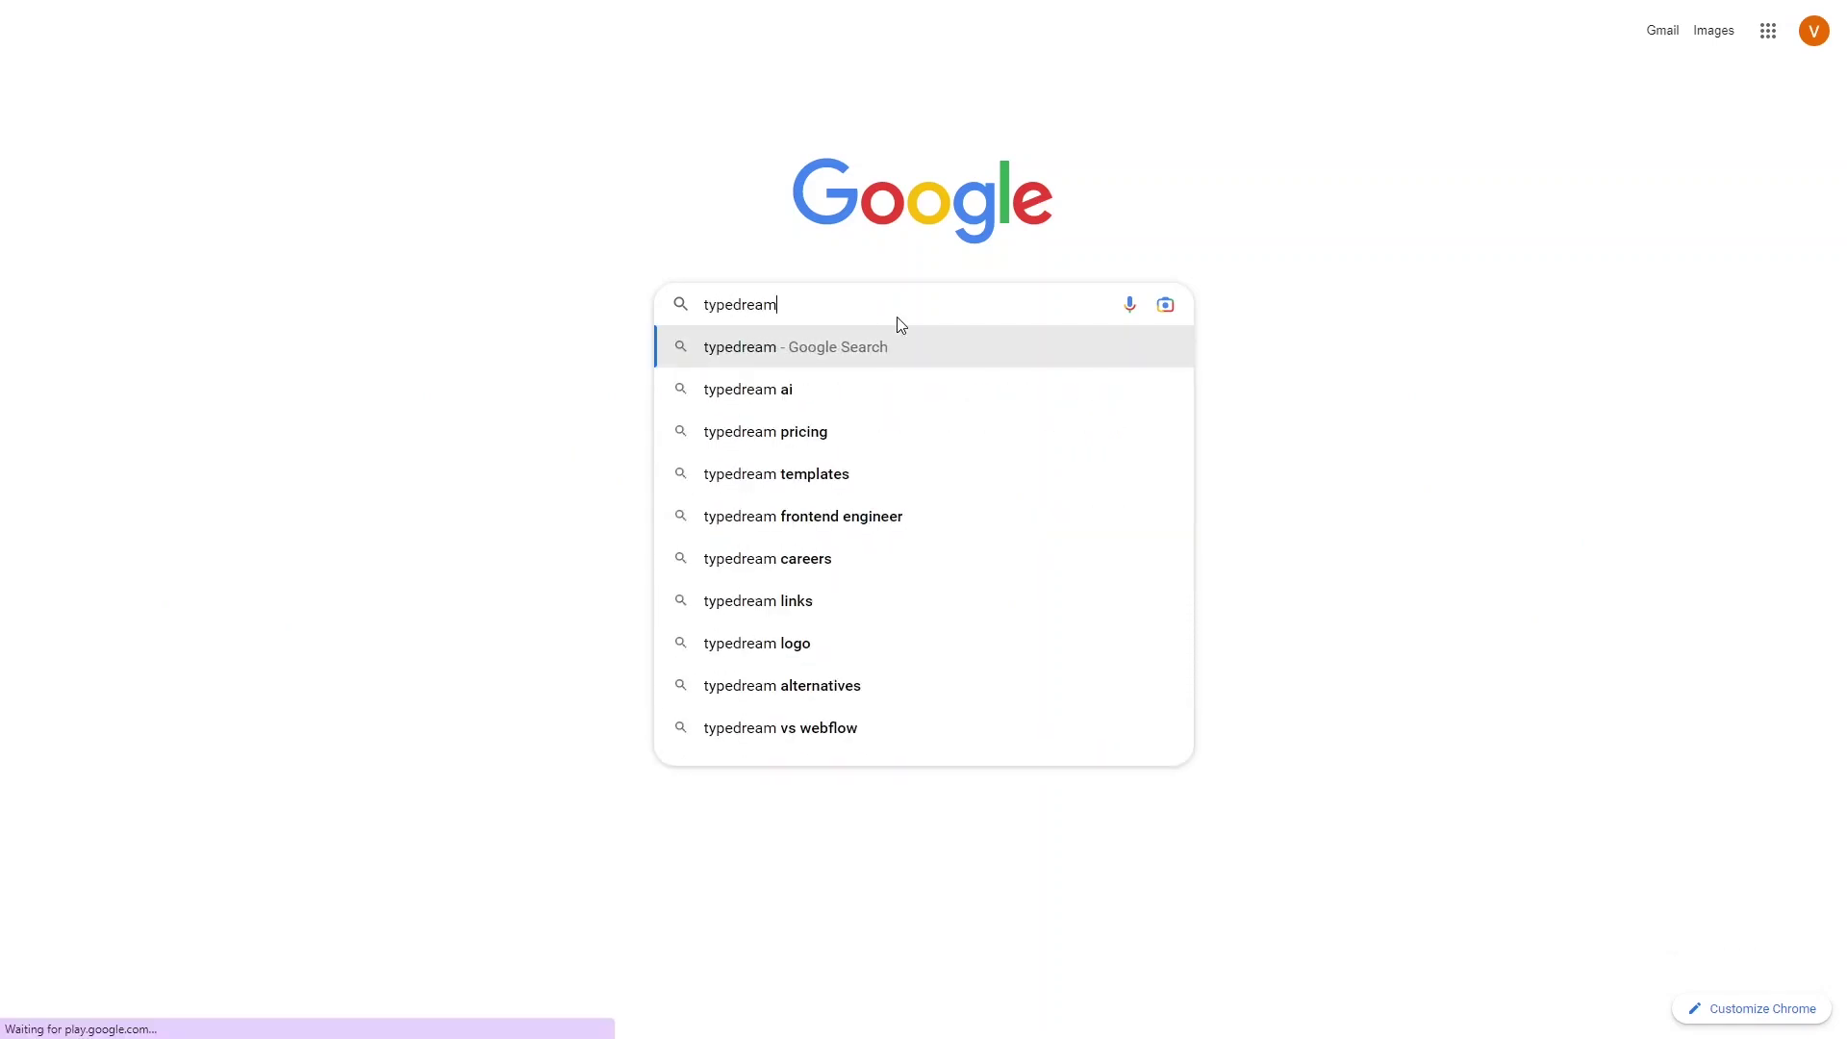
key(Return)
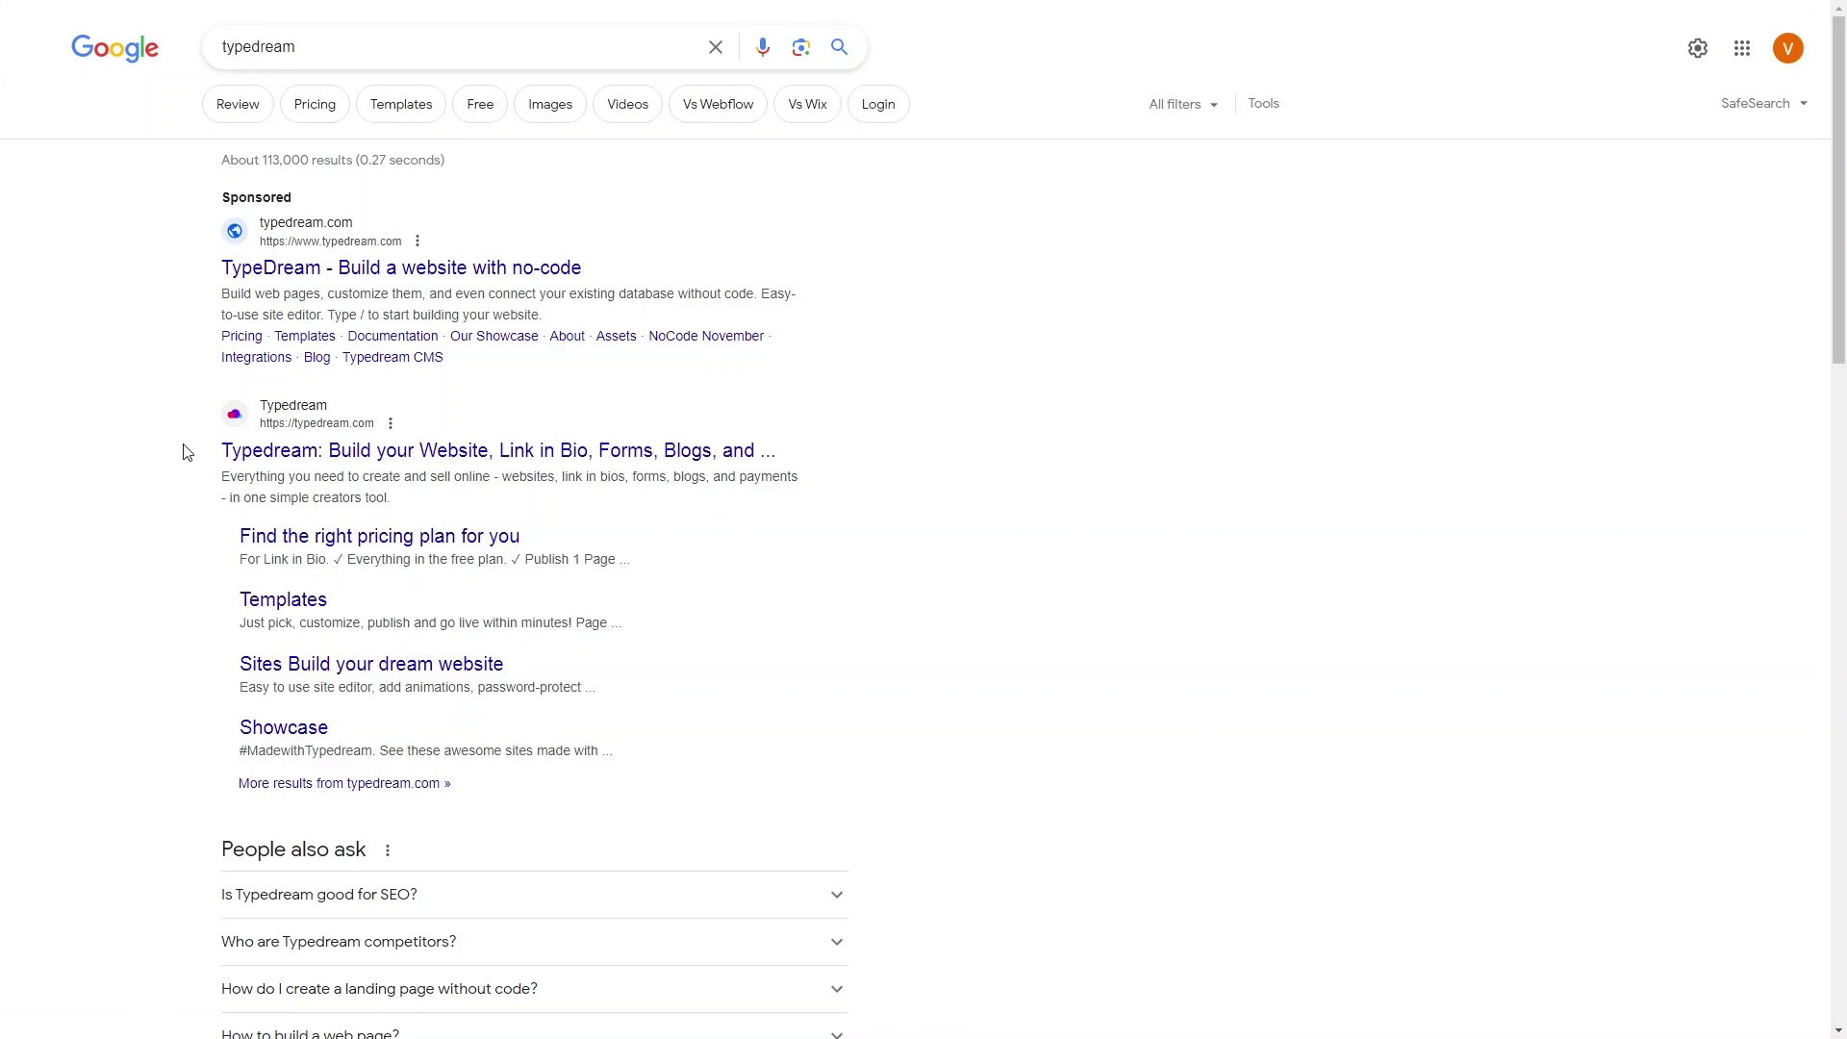
click(291, 452)
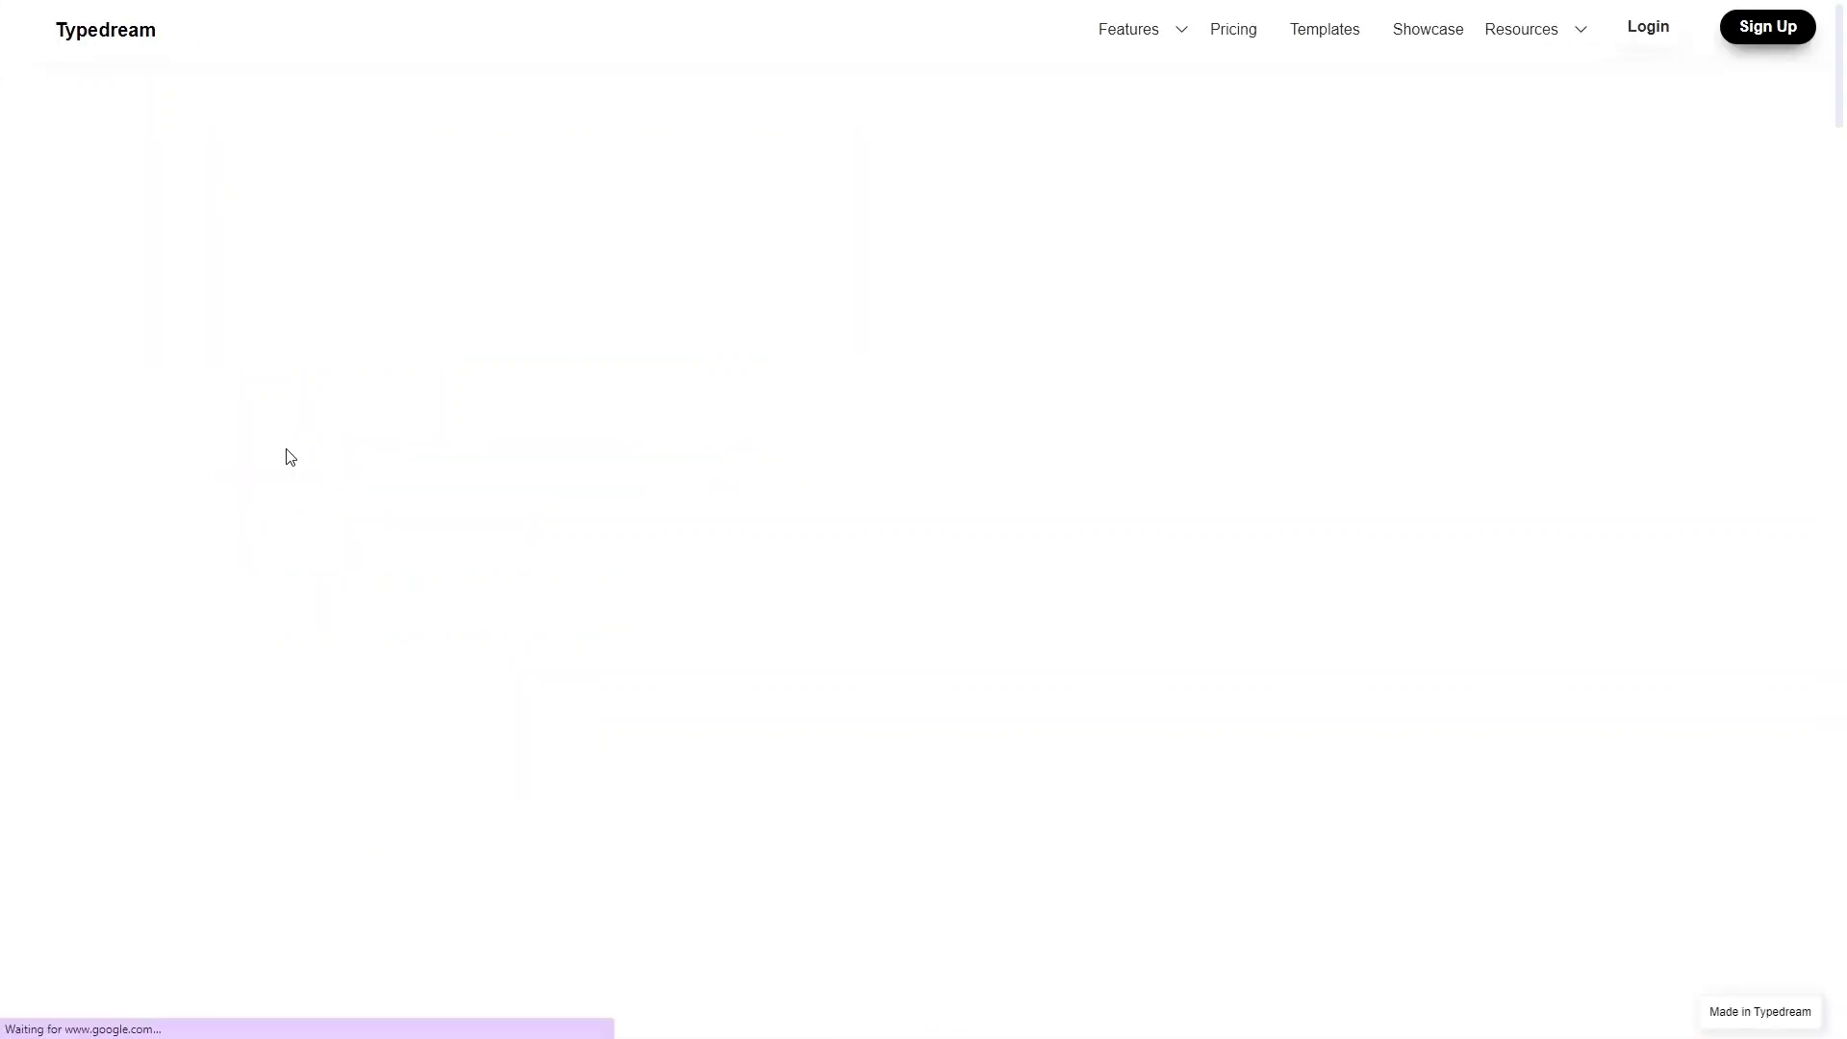
- Start signing up for a Typedream account with Google, choosing the Google account and confirming the sign-in
key(ctrl+plus)
key(ctrl+plus)
key(ctrl+plus)
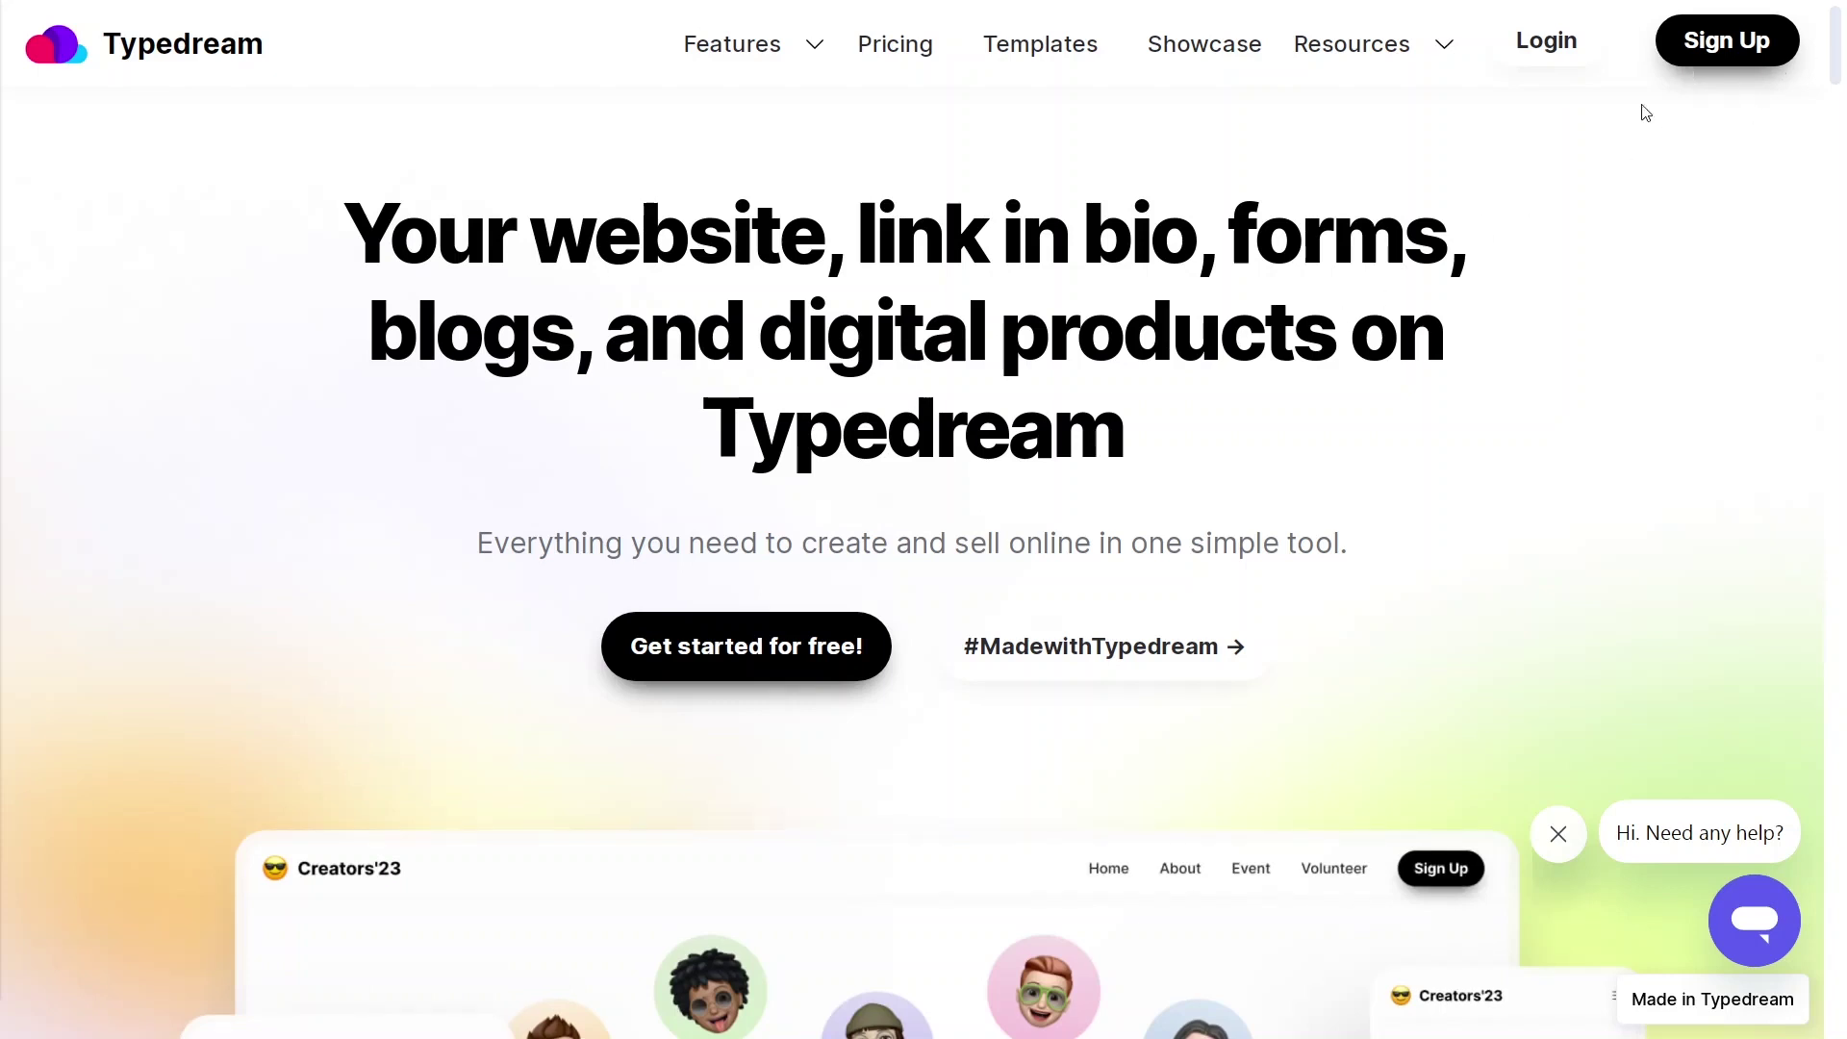
click(1719, 44)
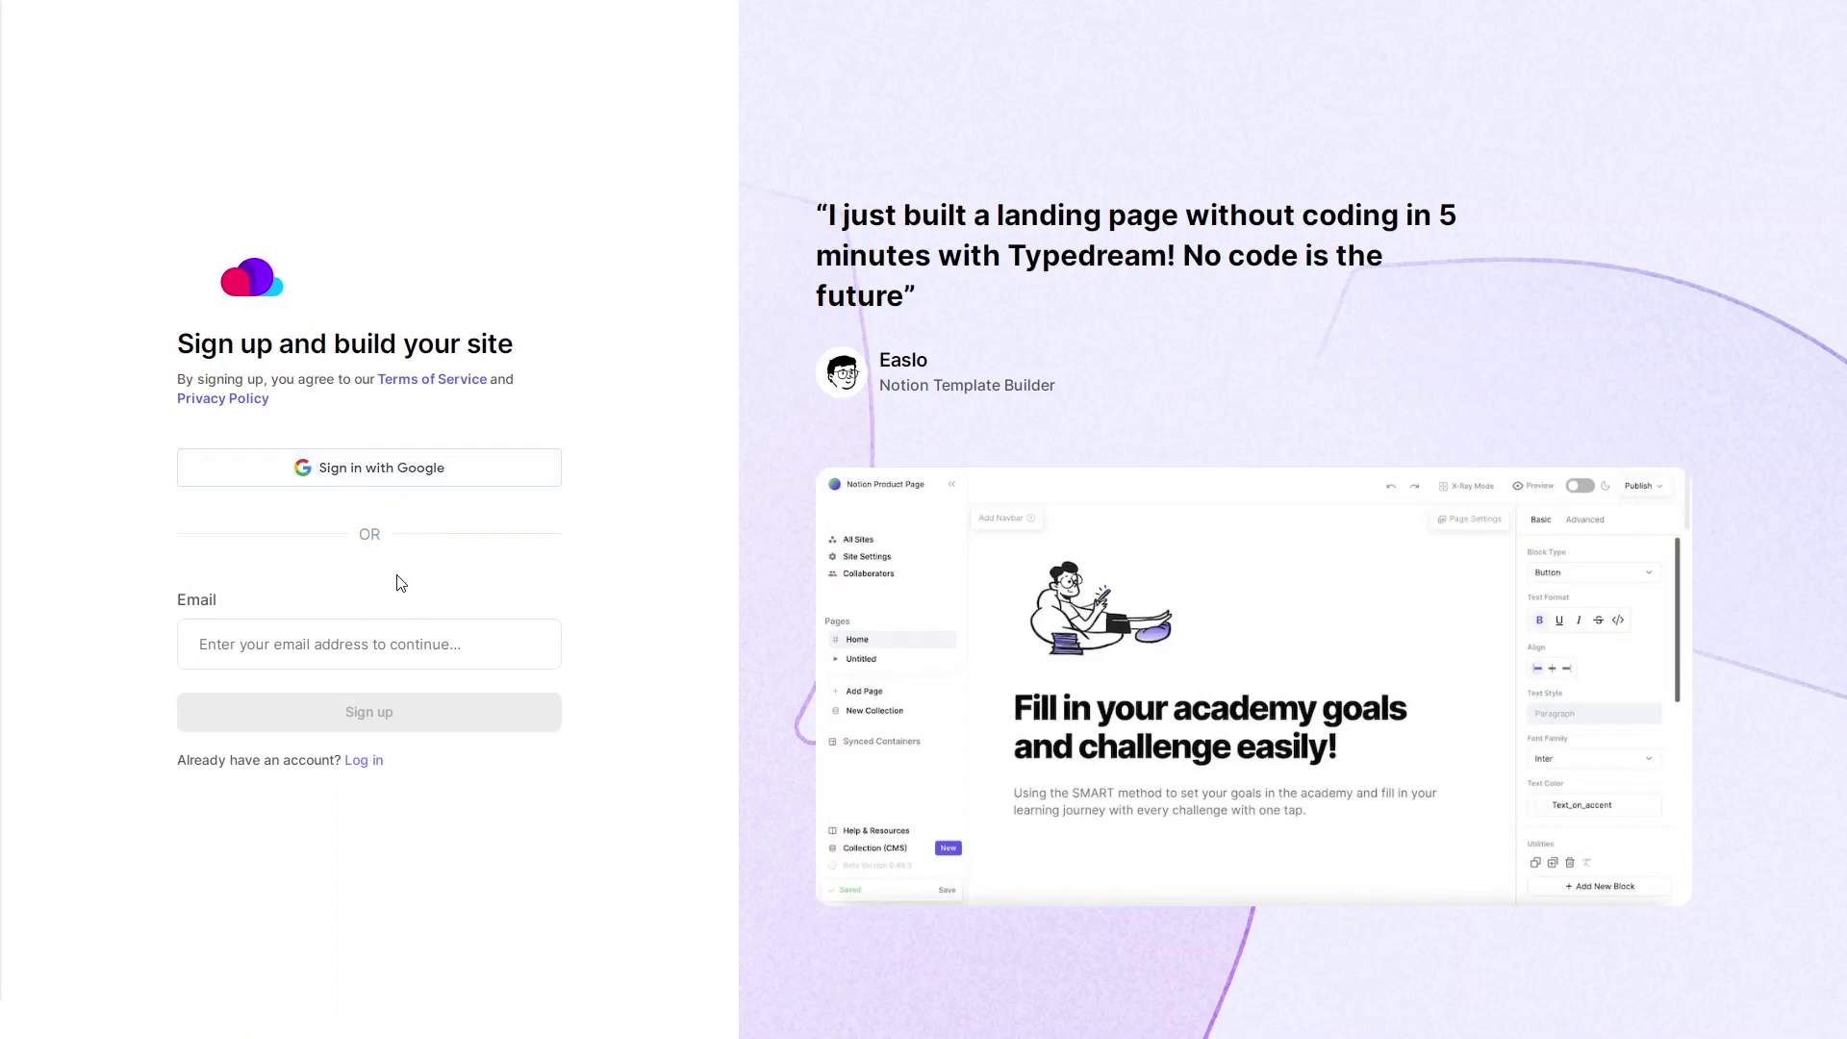
click(373, 475)
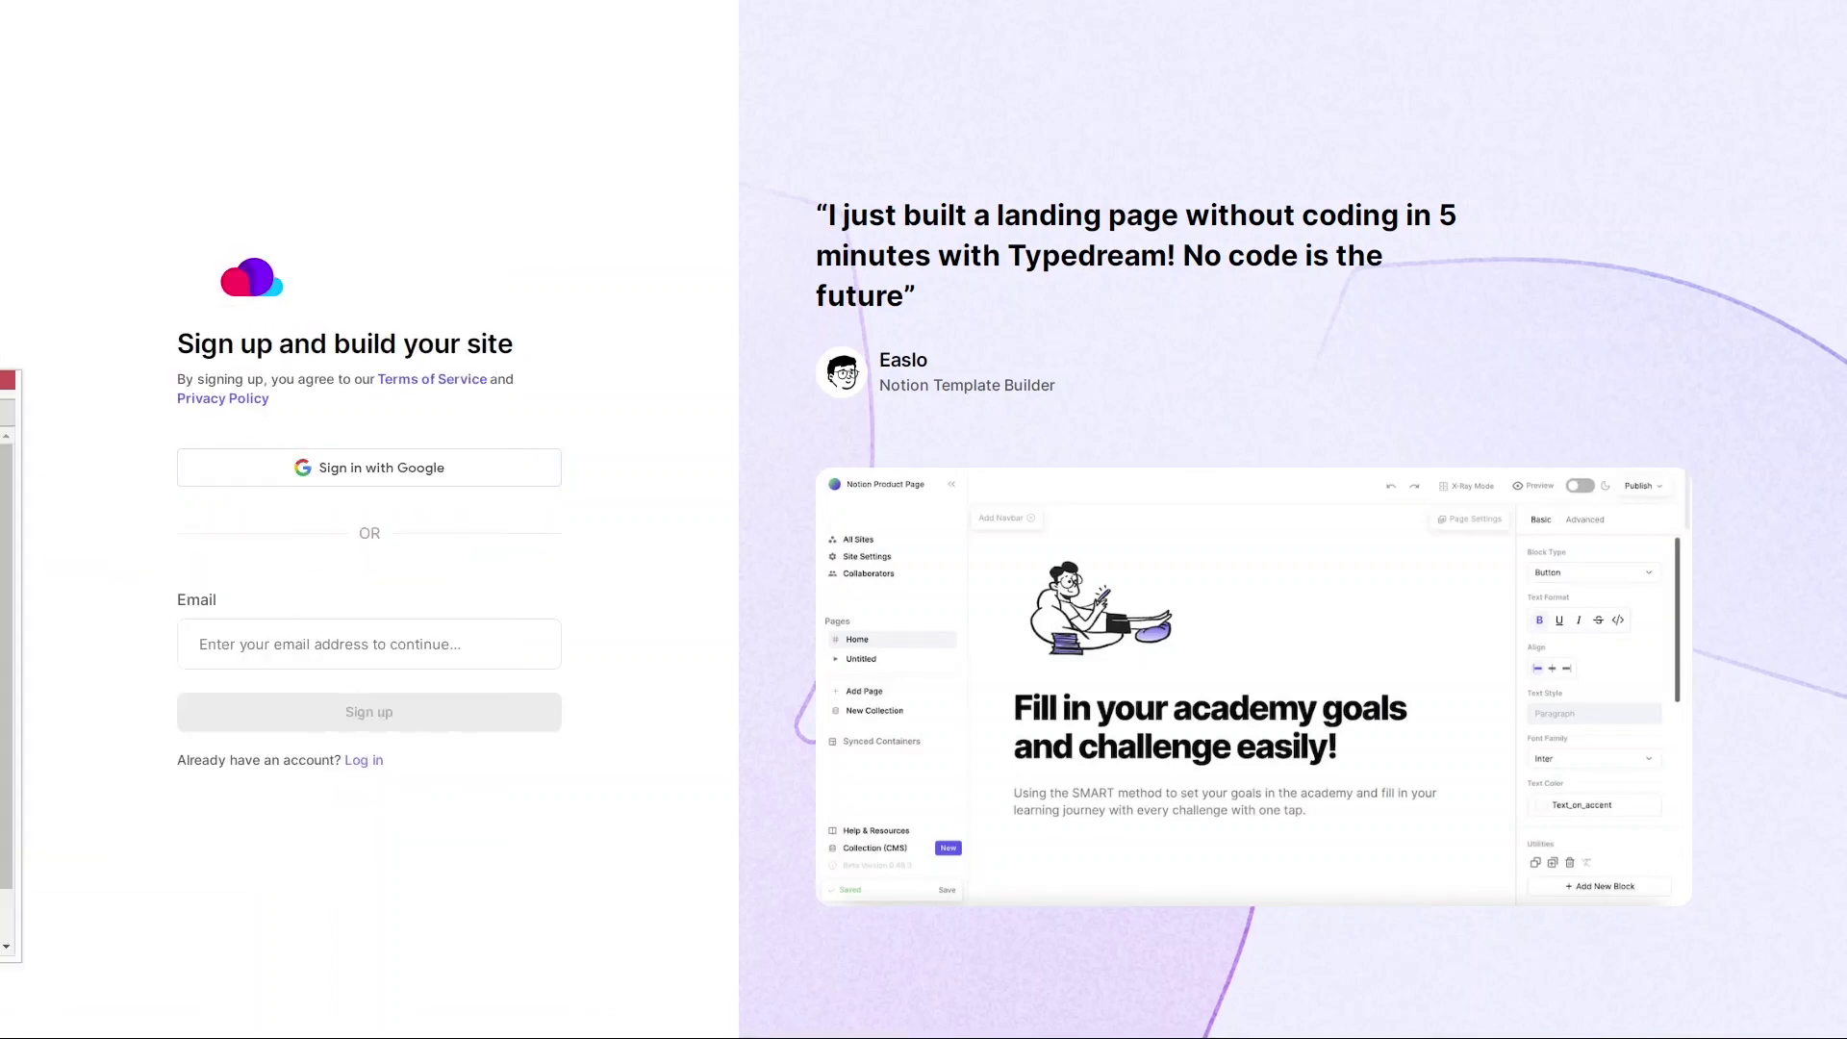
drag(9, 361, 99, 348)
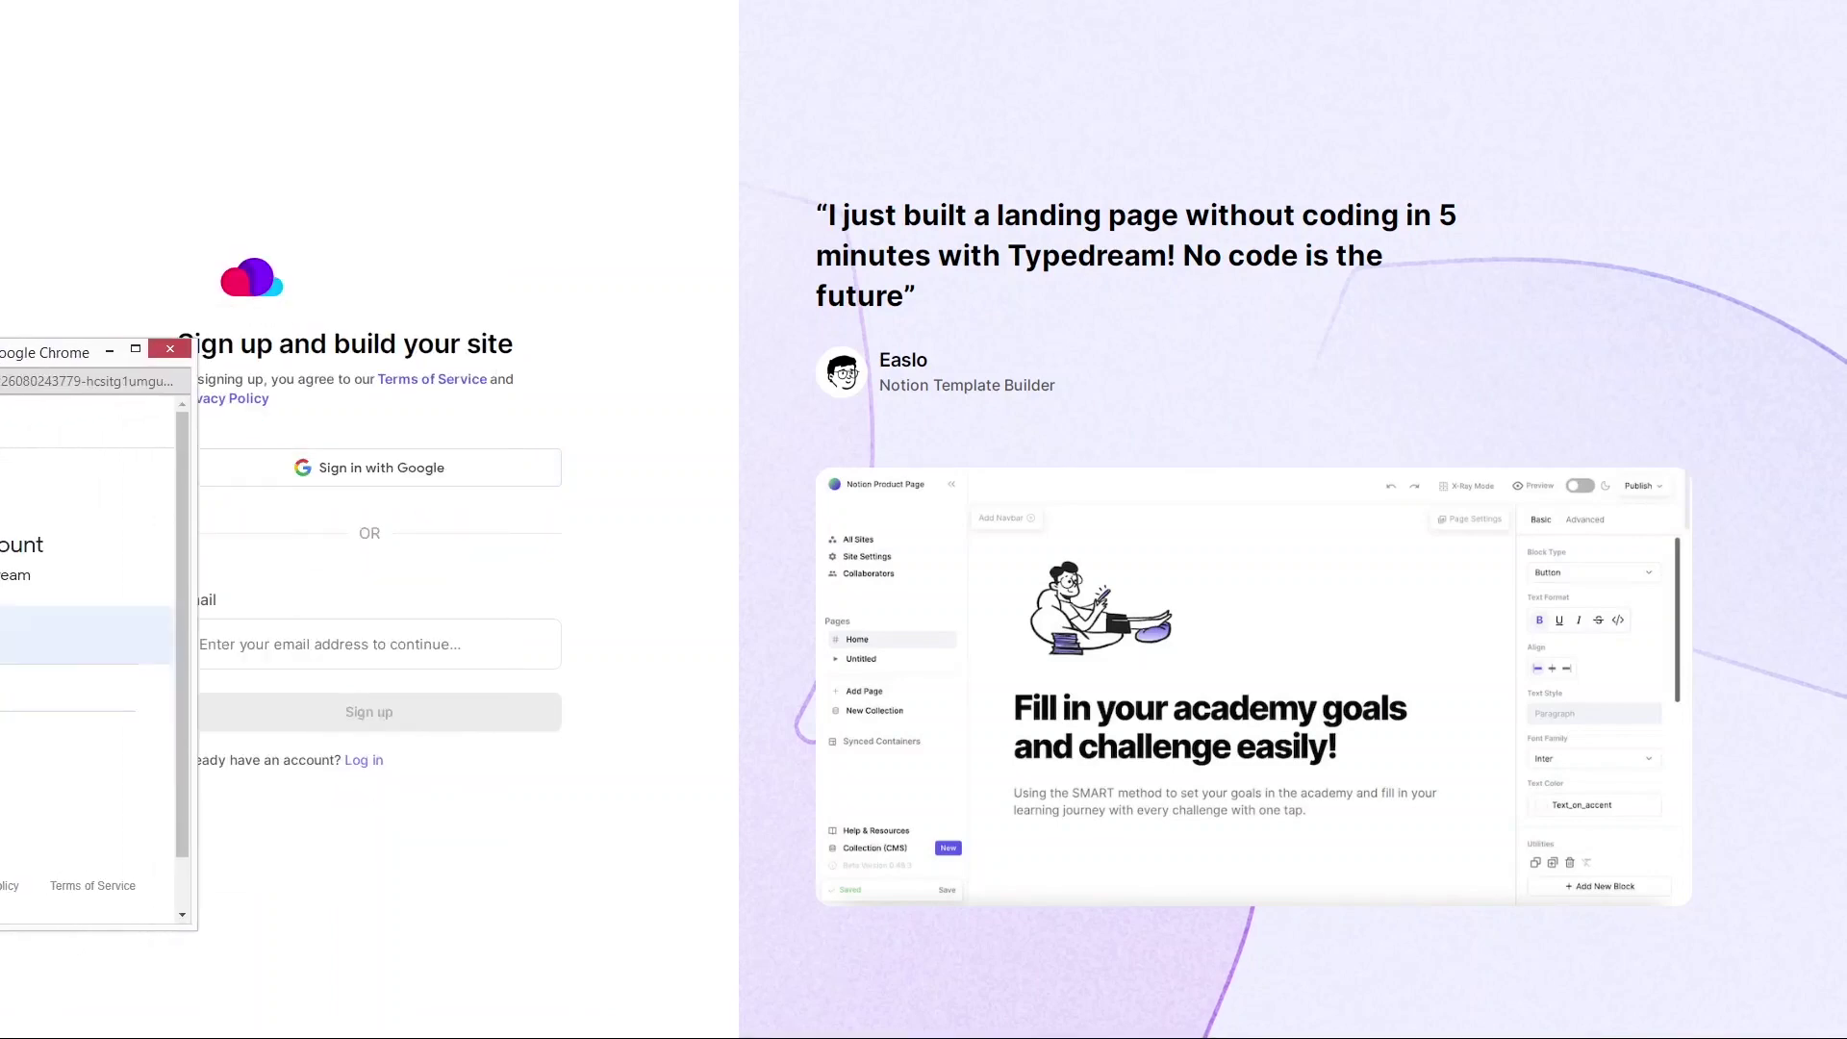
click(39, 635)
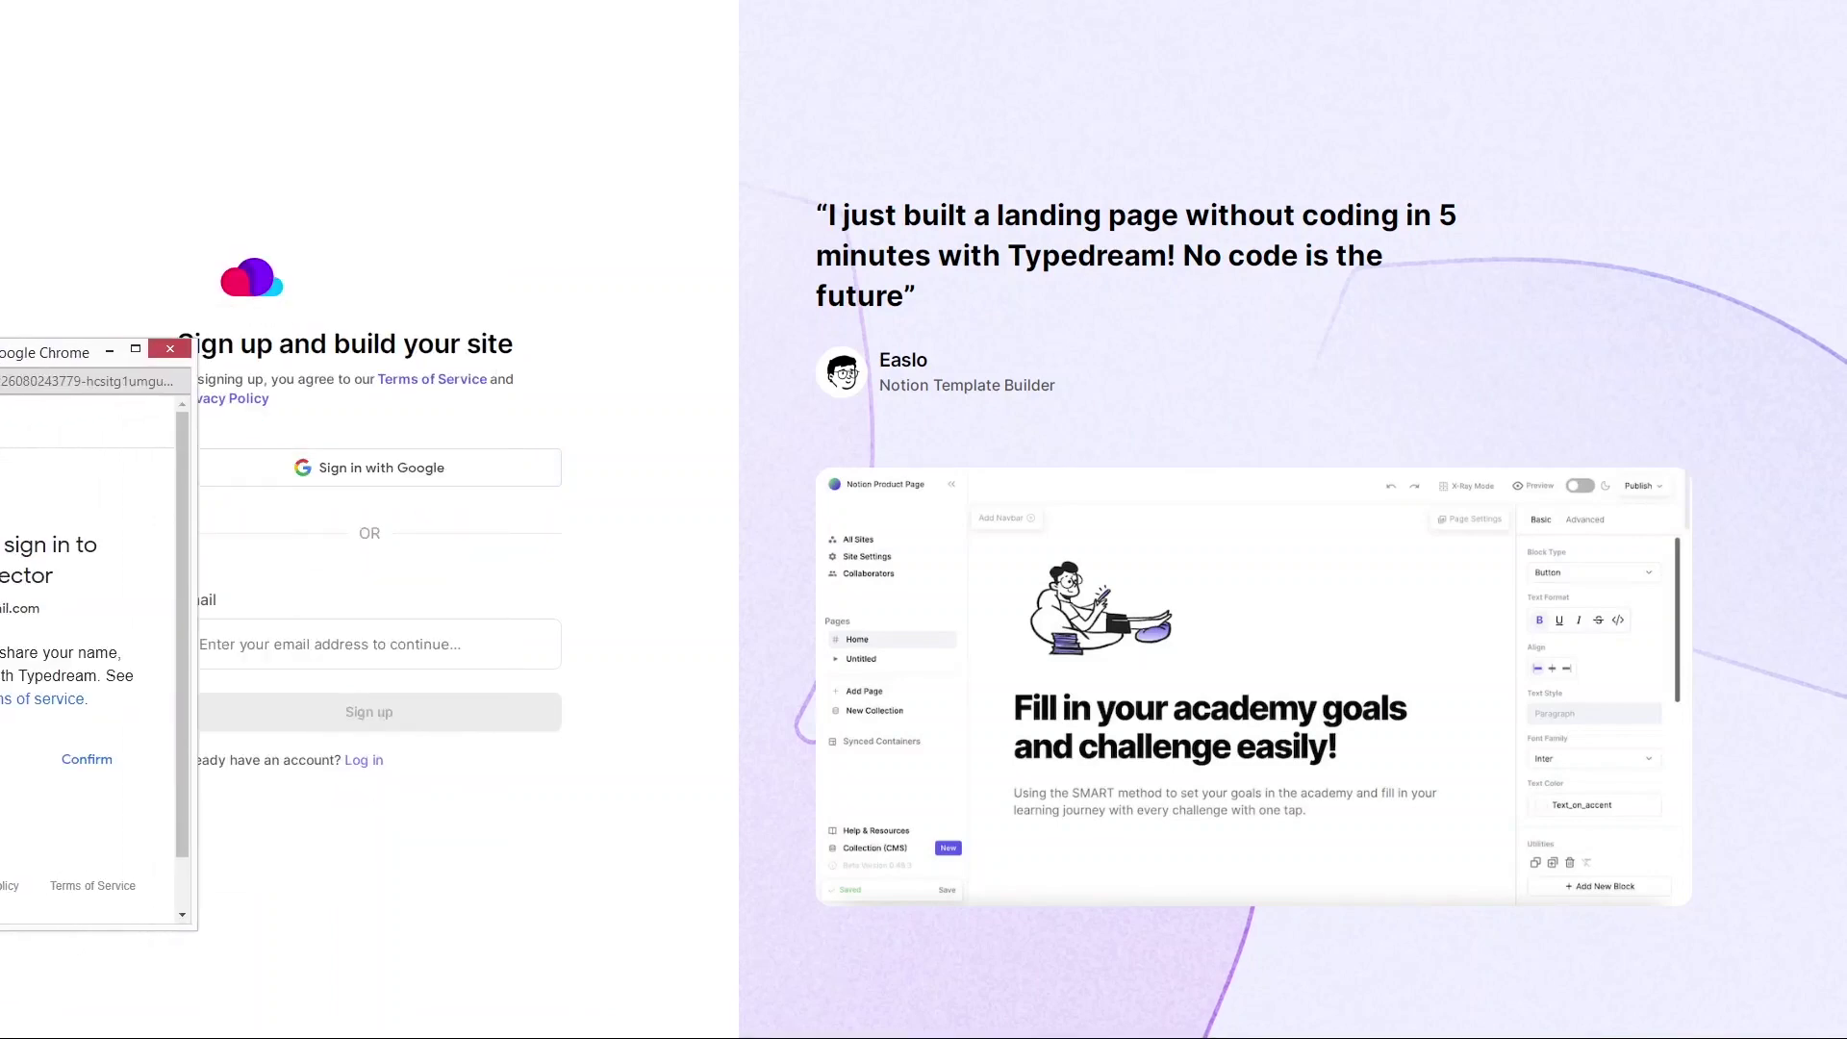
click(86, 760)
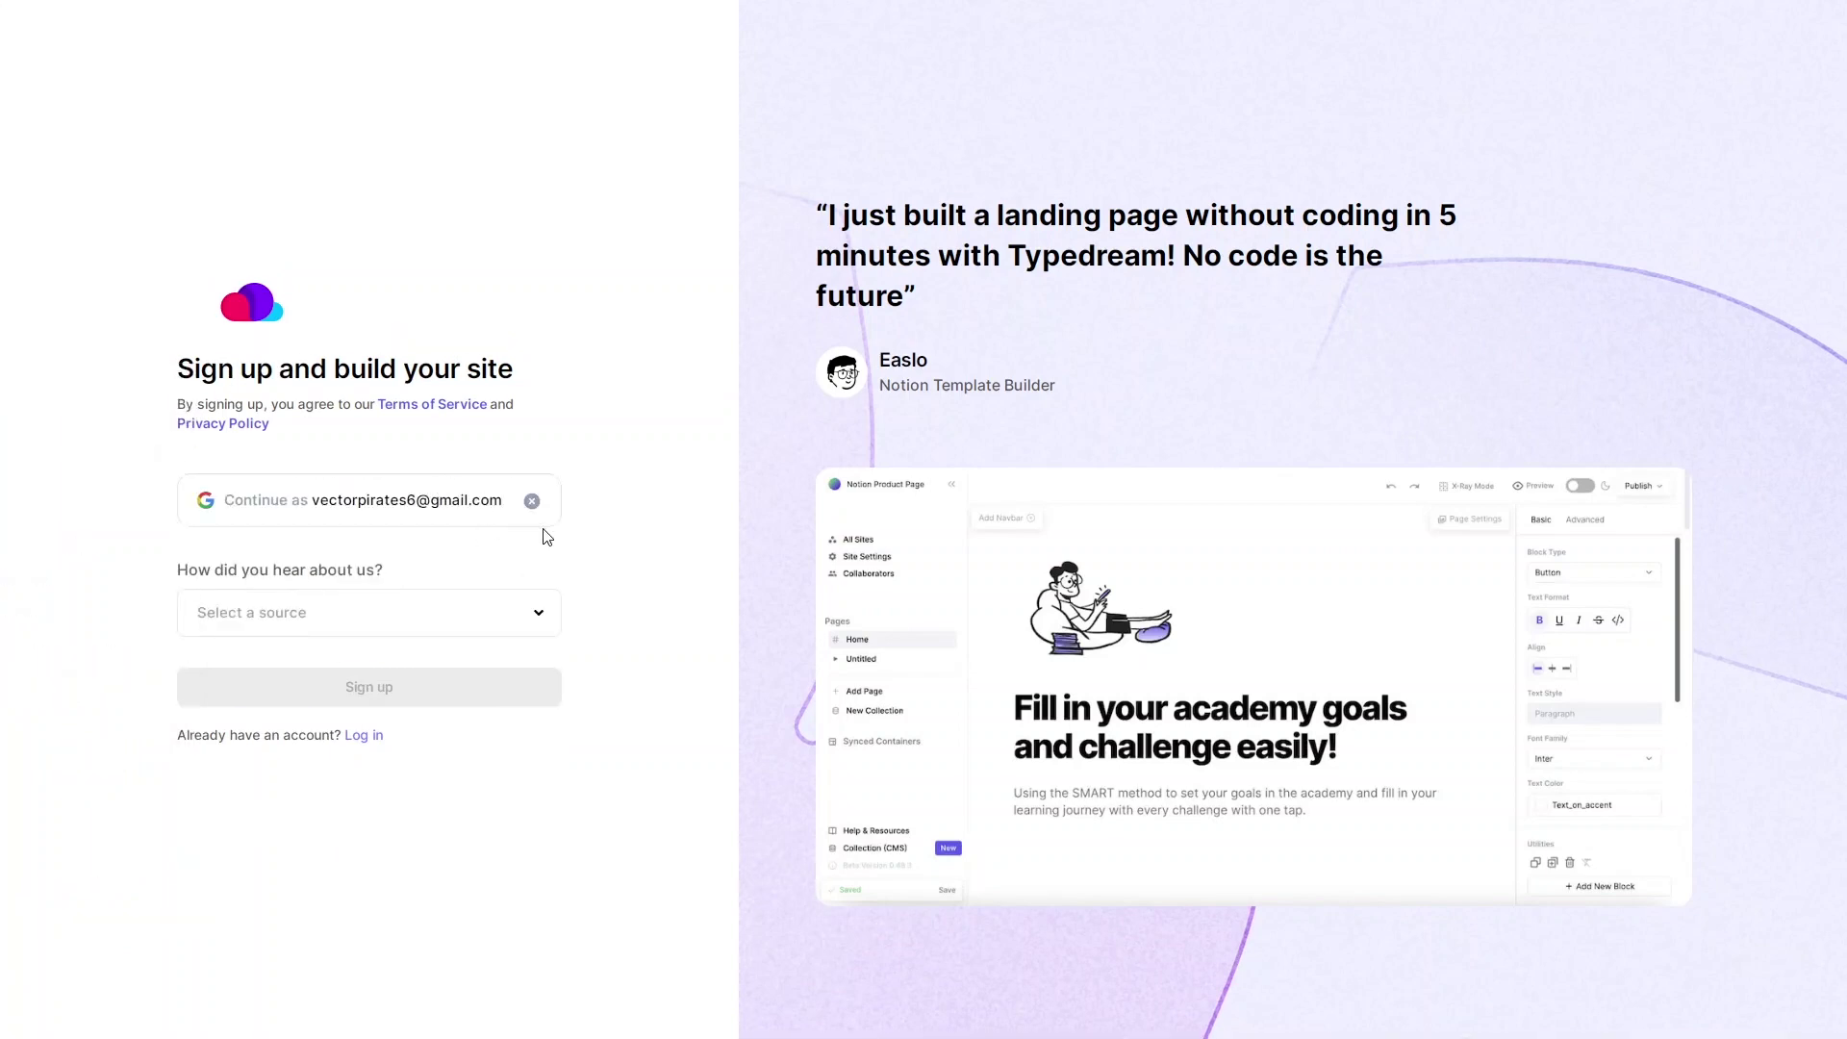
- Give Friend / Referral as the source for hearing about Typedream and submit the sign-up
click(398, 612)
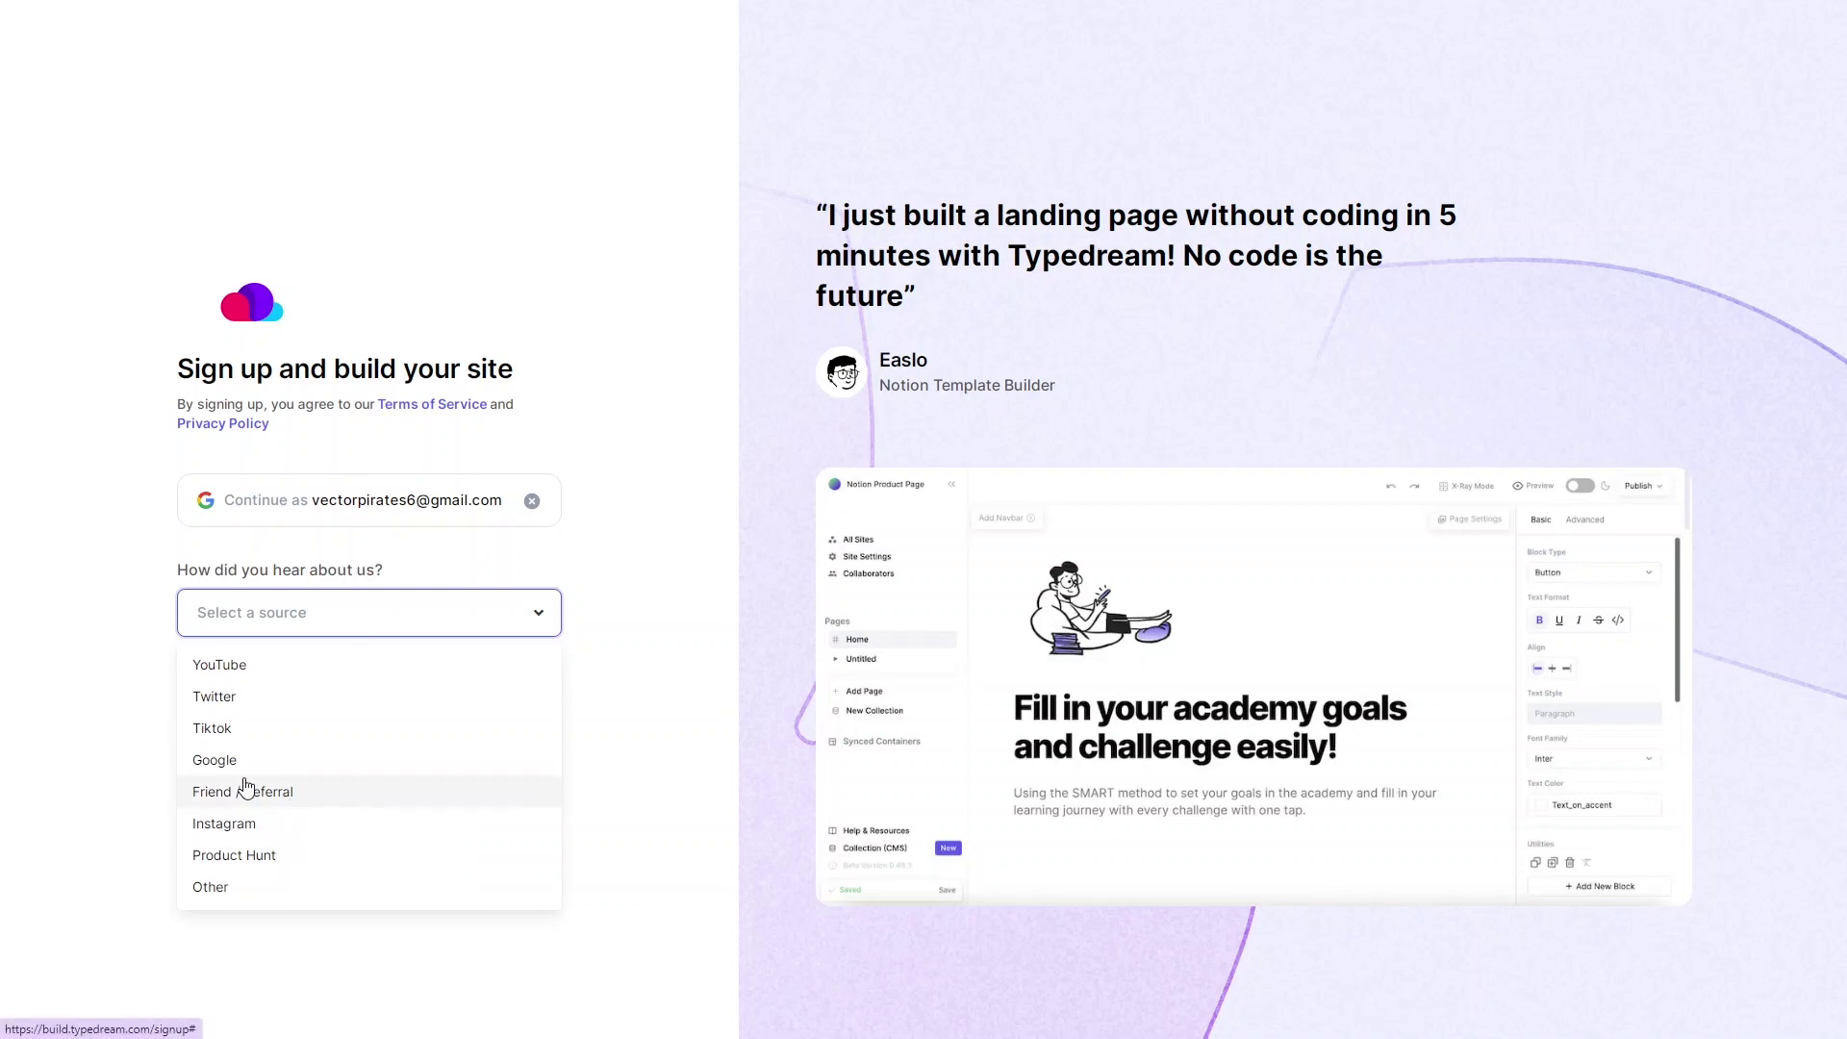
click(395, 795)
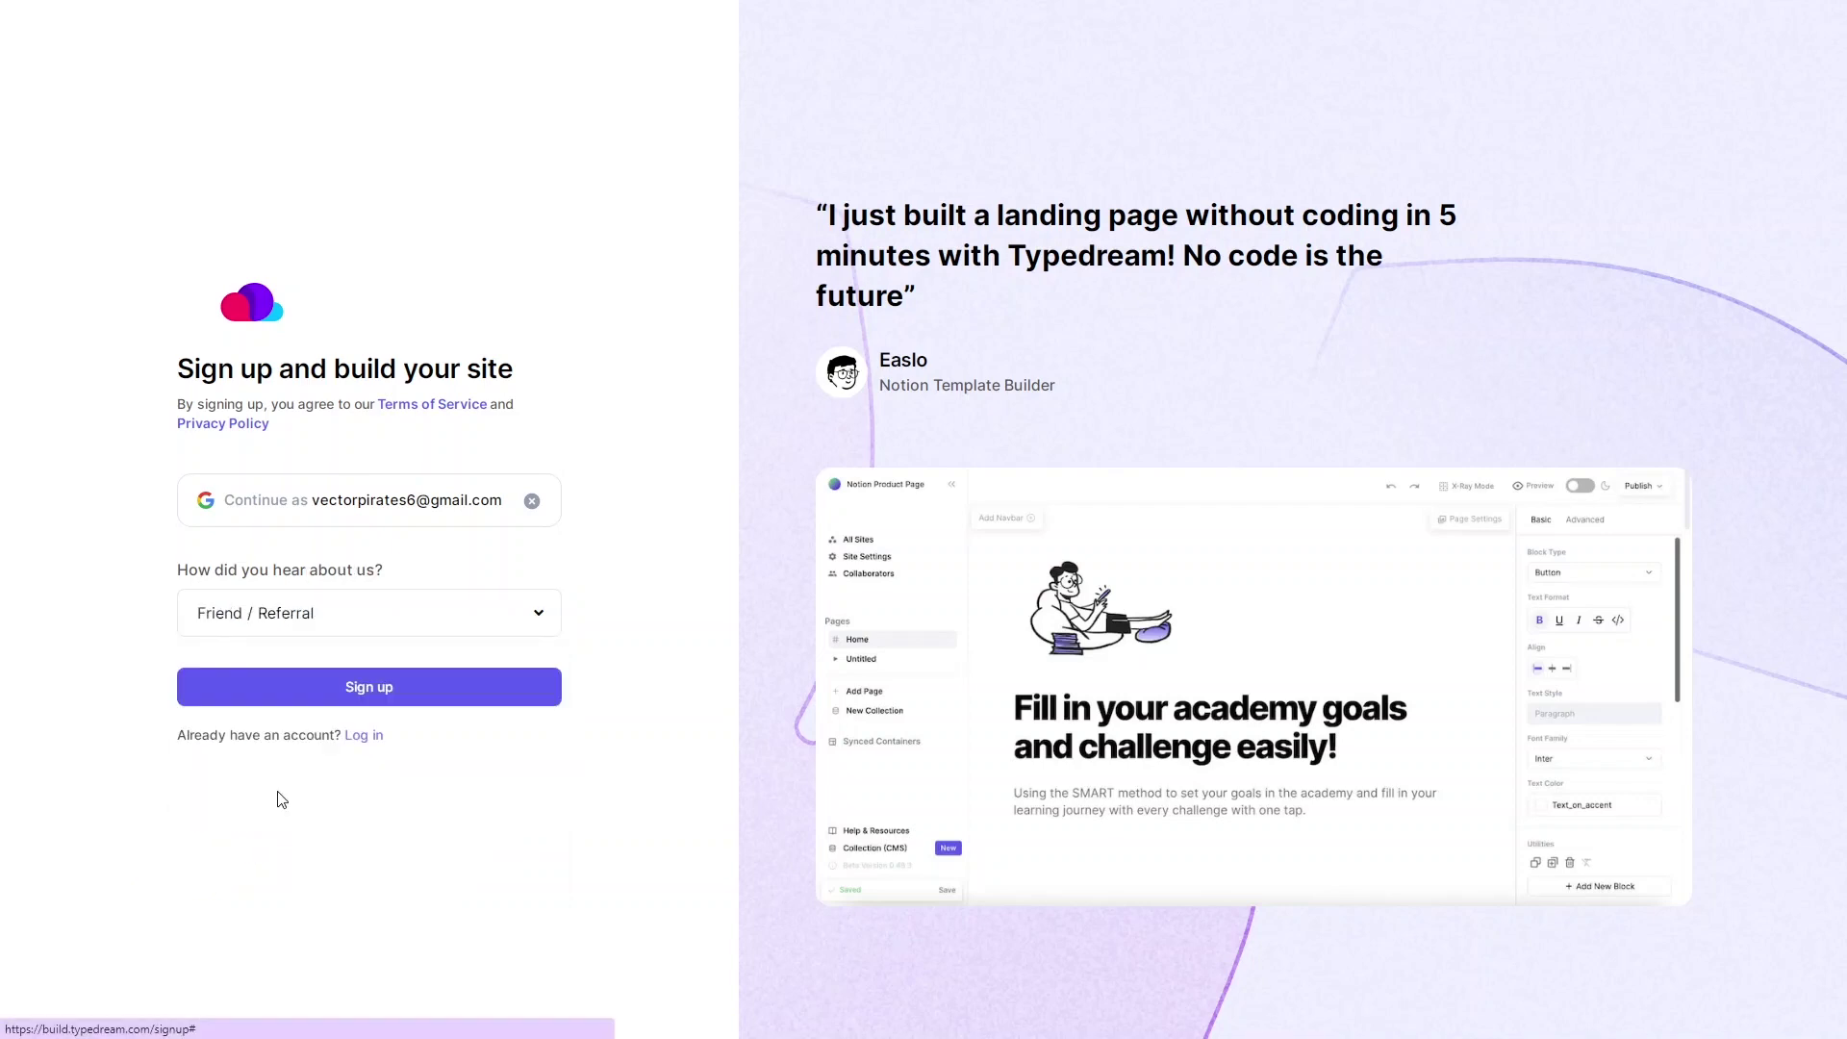
click(416, 704)
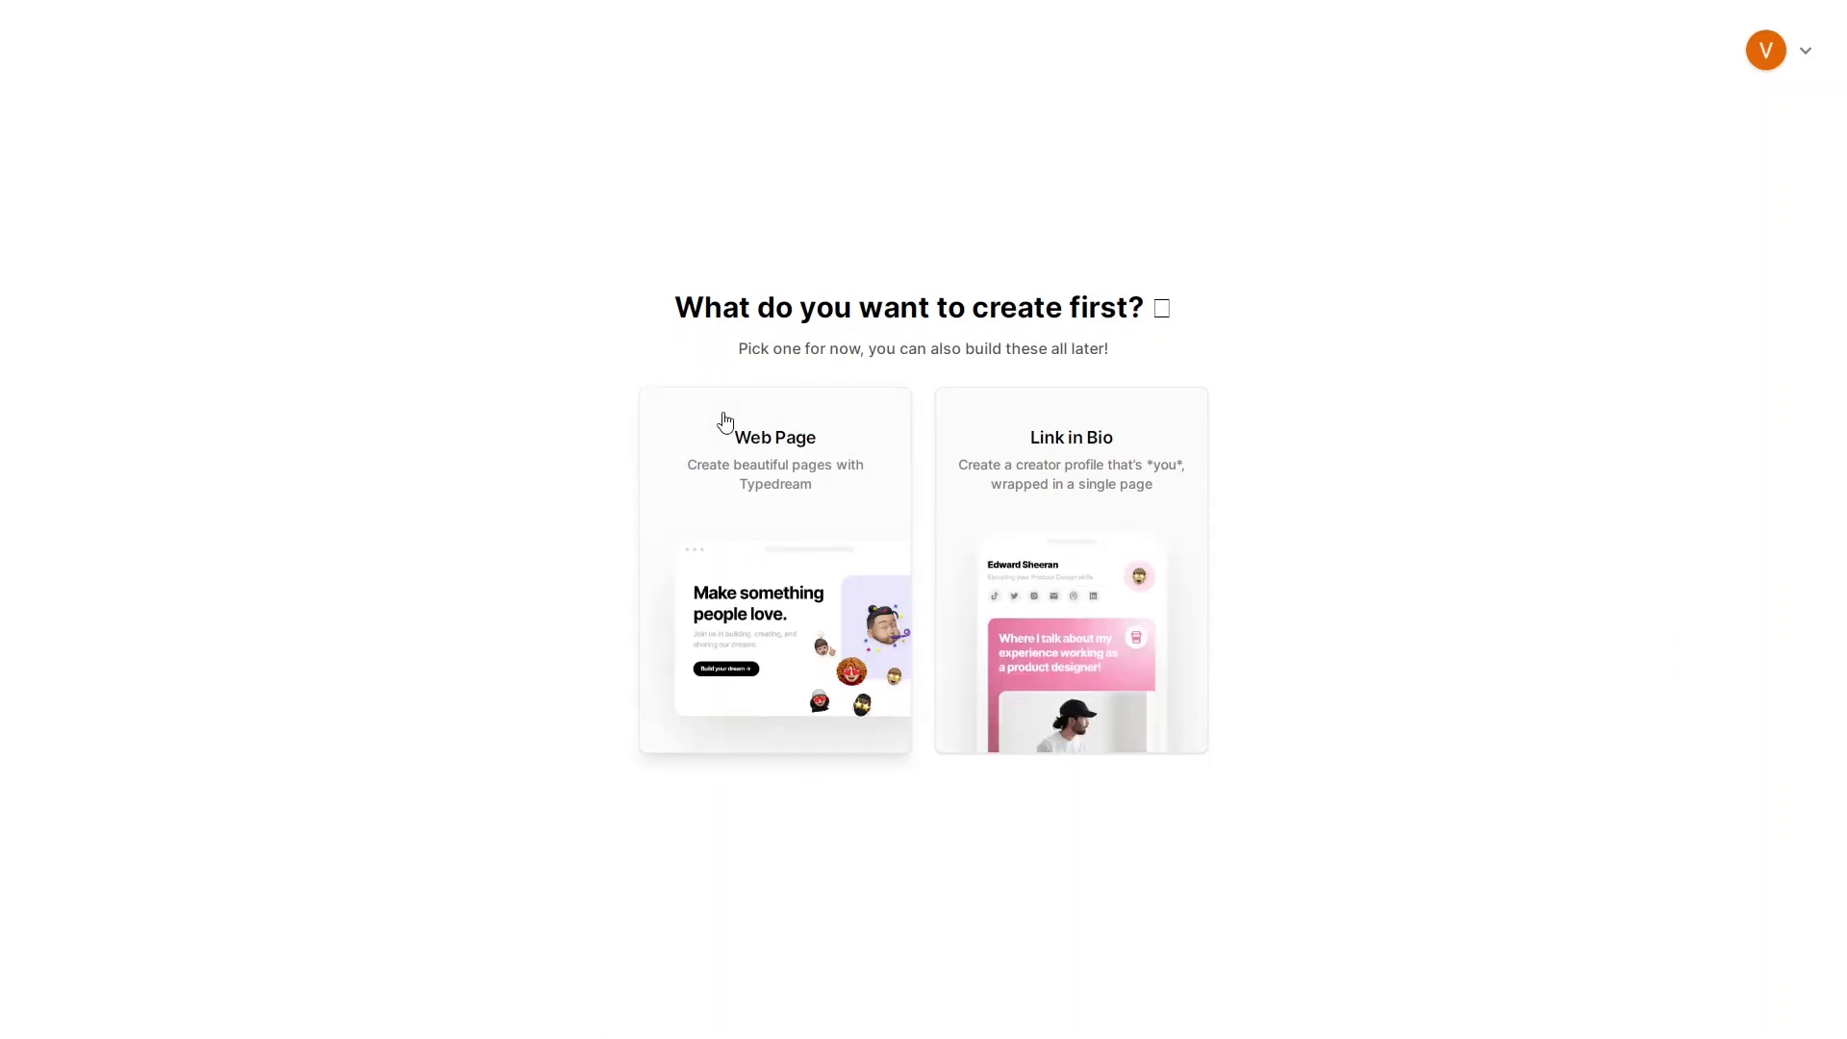
- Choose Web Page as the first thing to create and Creators as the user description, and continue to the templates
click(811, 510)
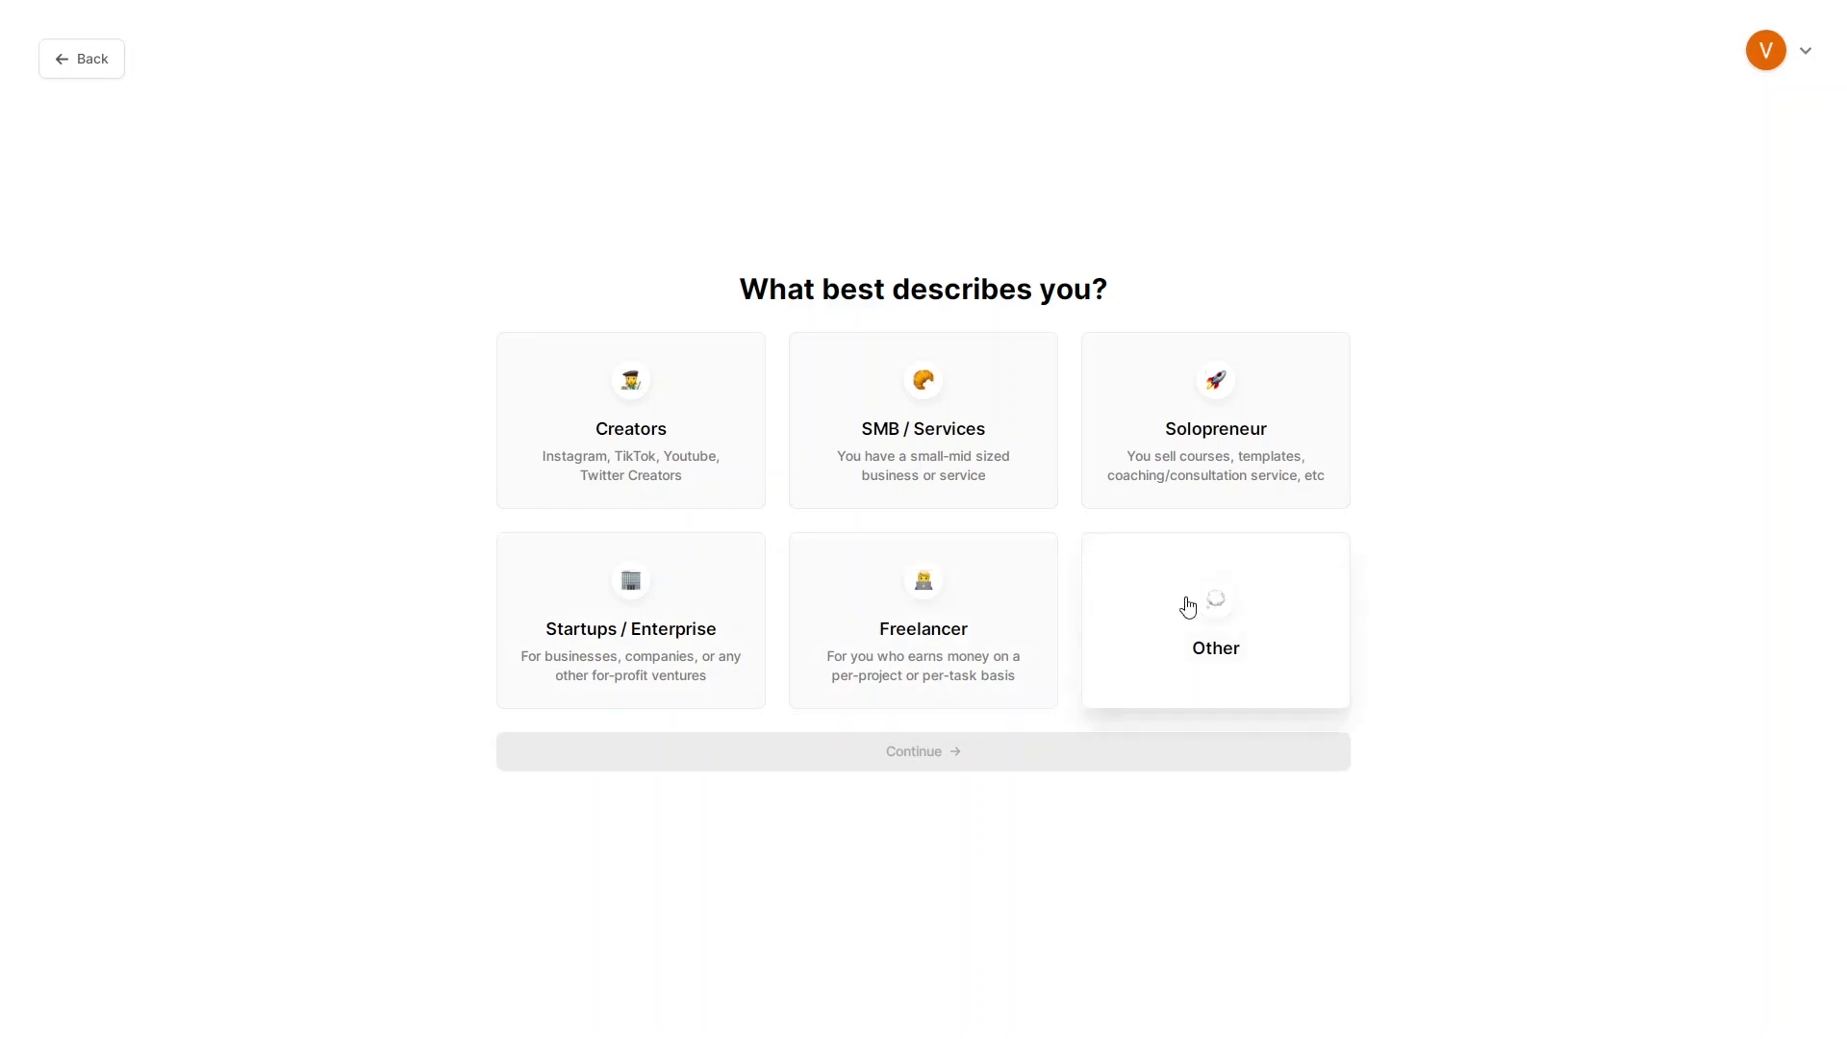
click(597, 435)
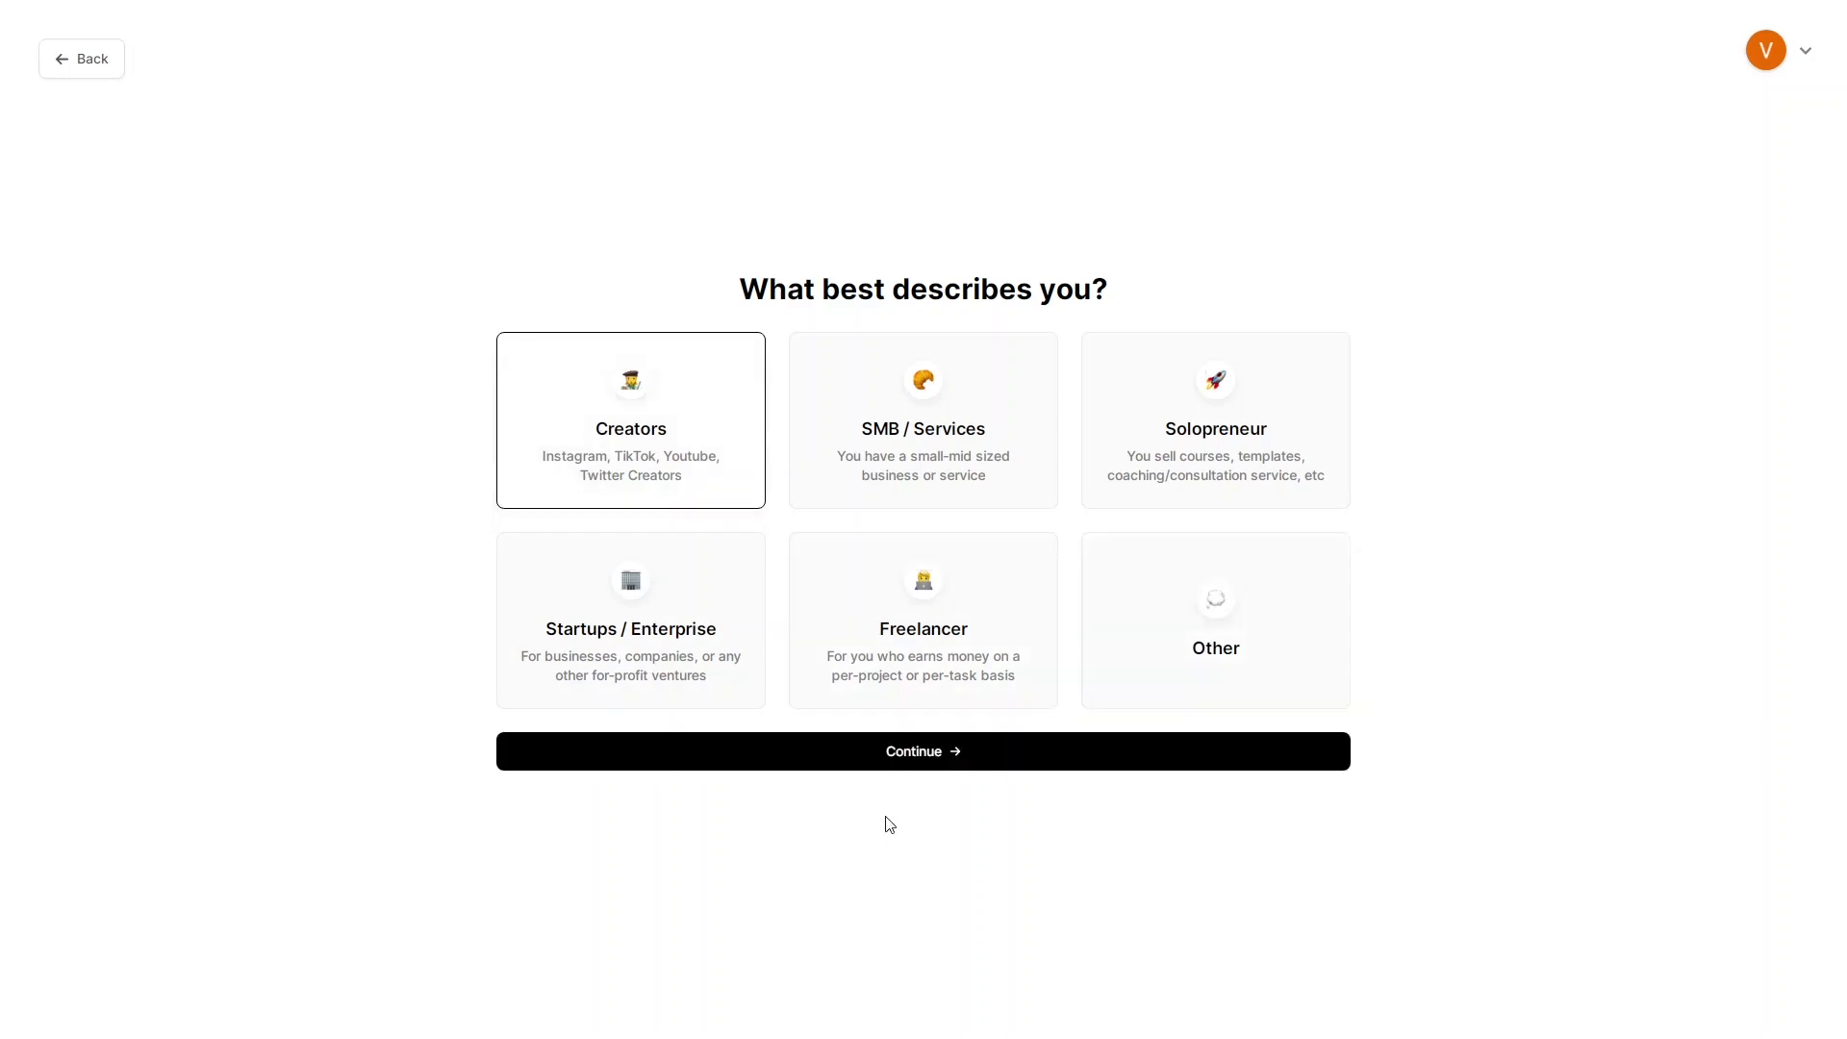
click(841, 761)
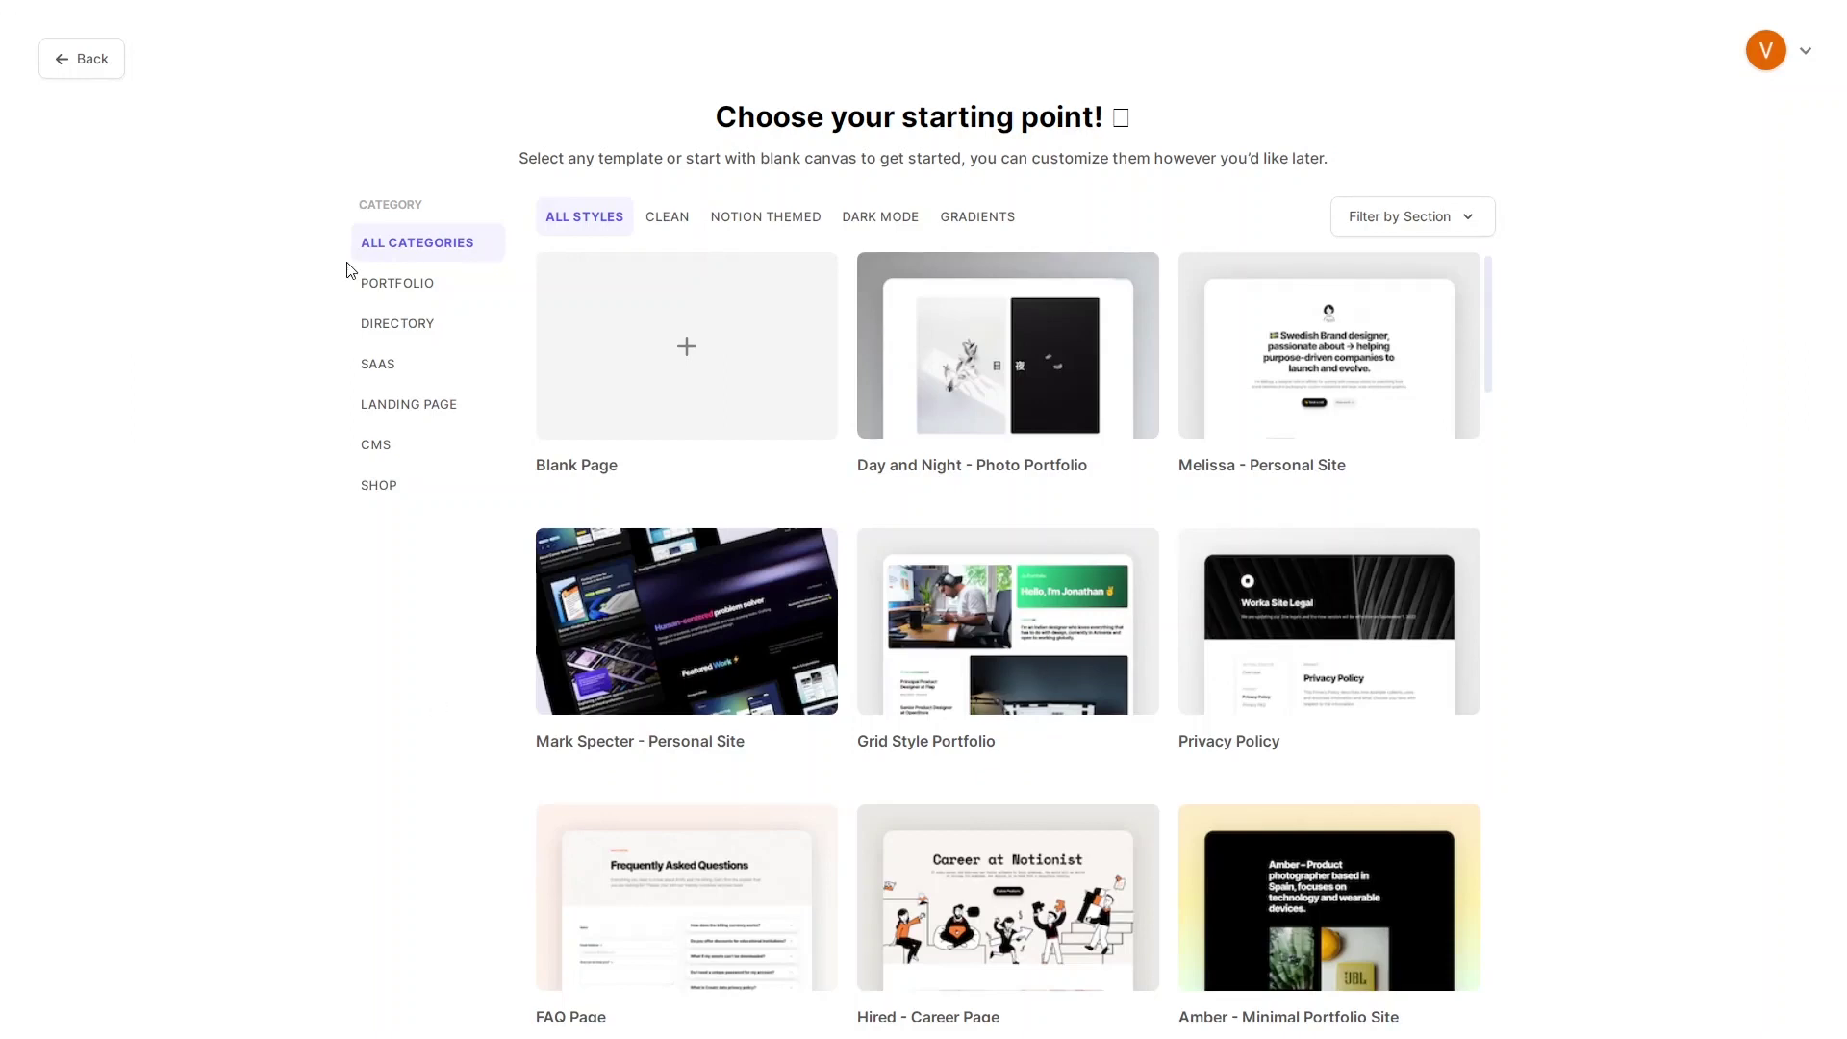
- Look through the starting templates by category, from Portfolio to CMS, and by style, from Clean to Gradients
click(416, 289)
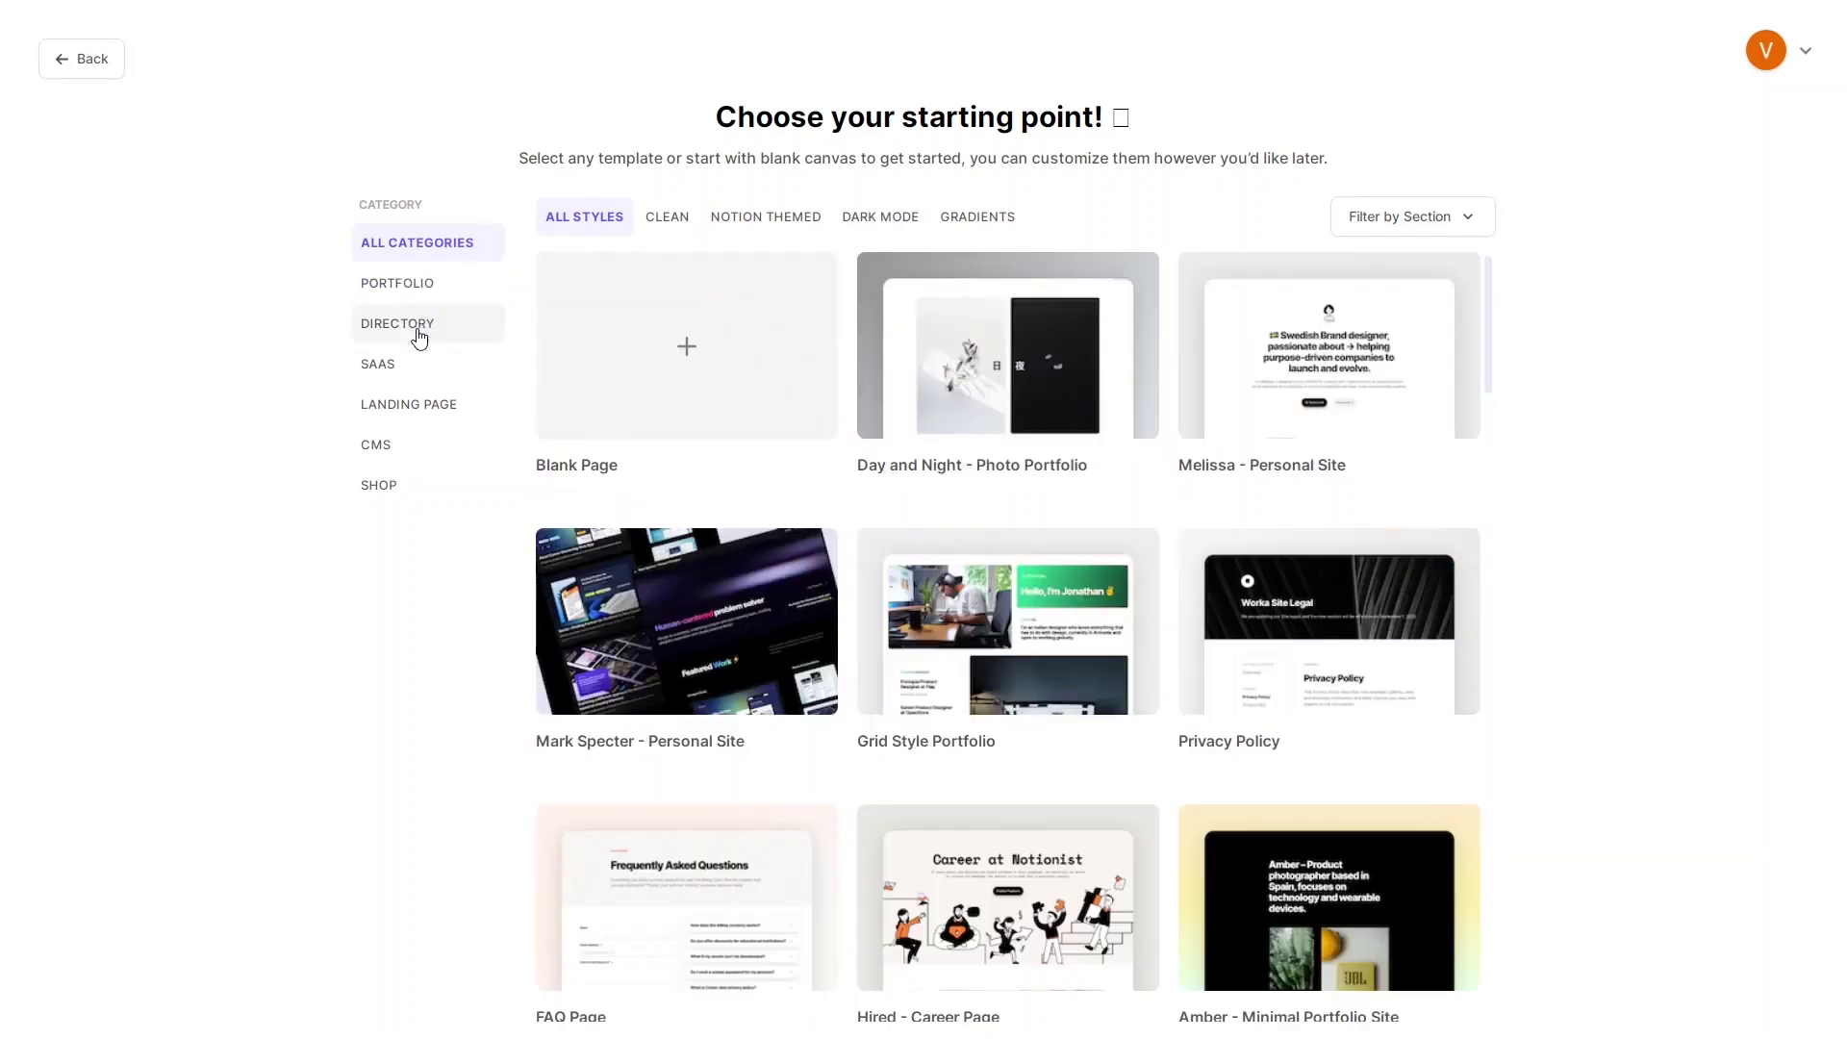
click(417, 332)
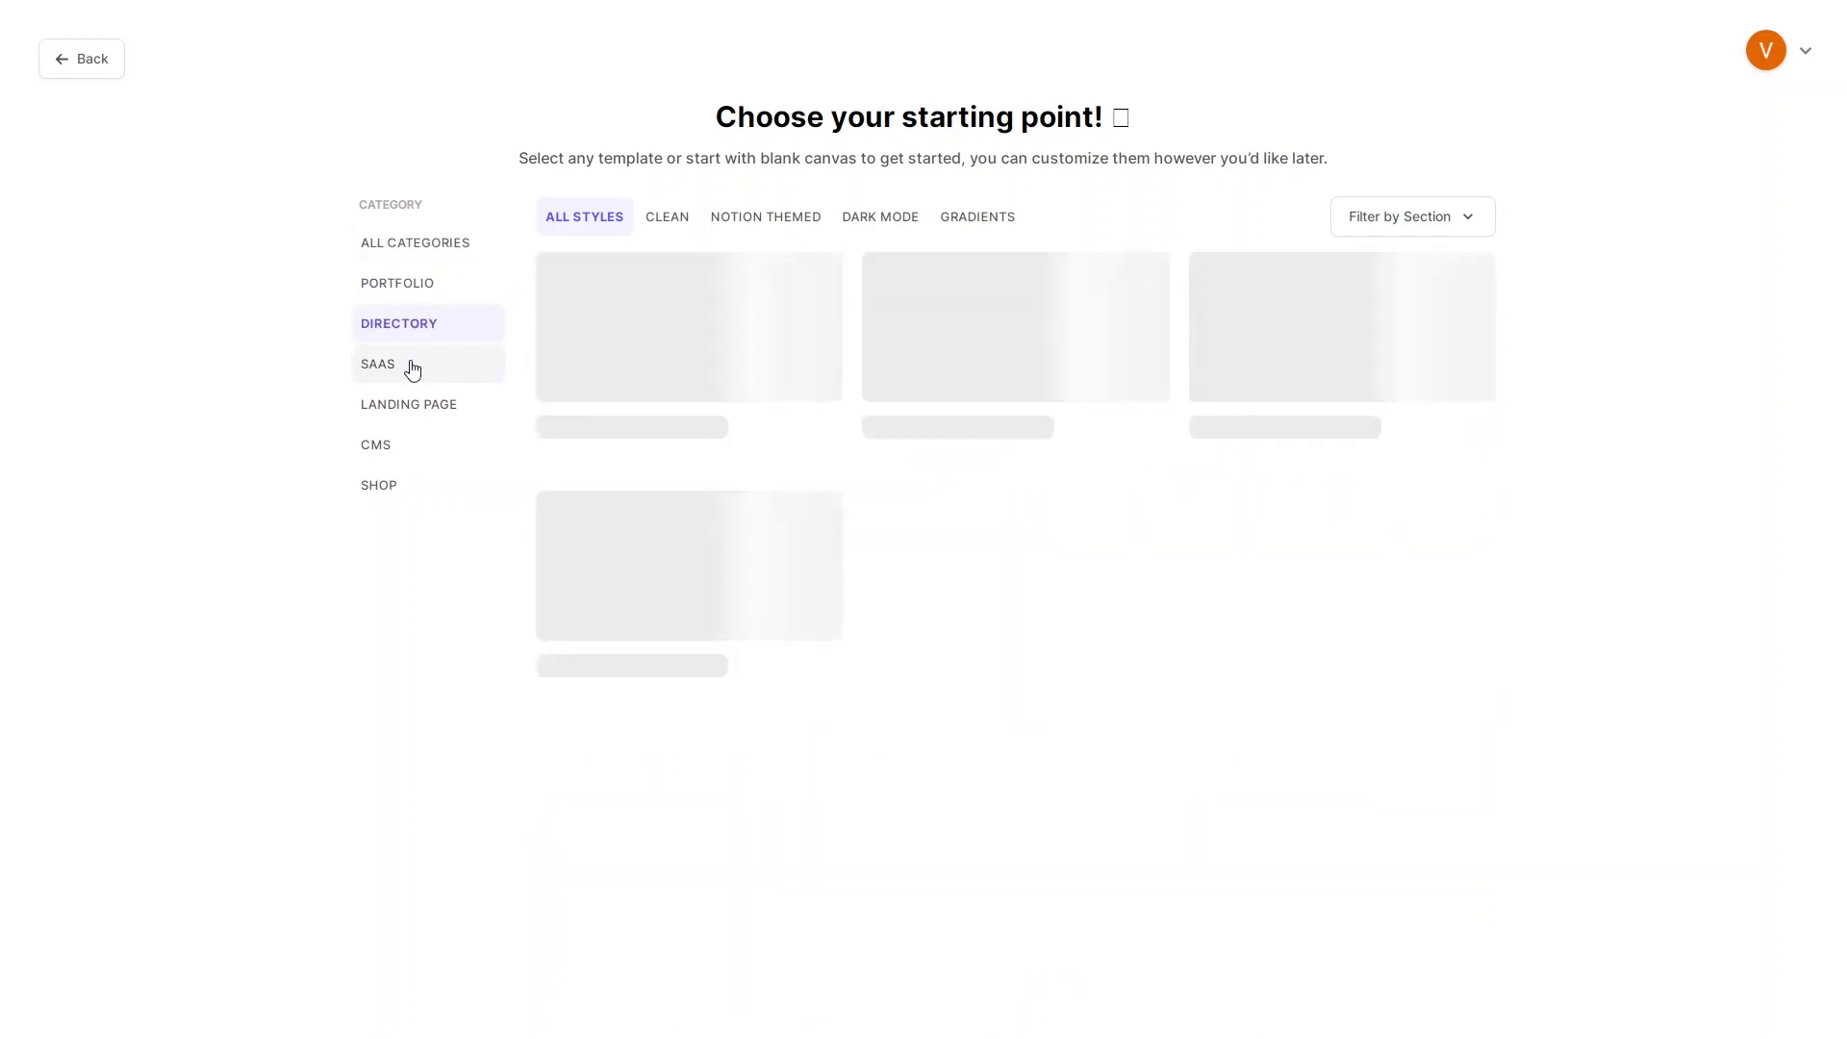
click(413, 369)
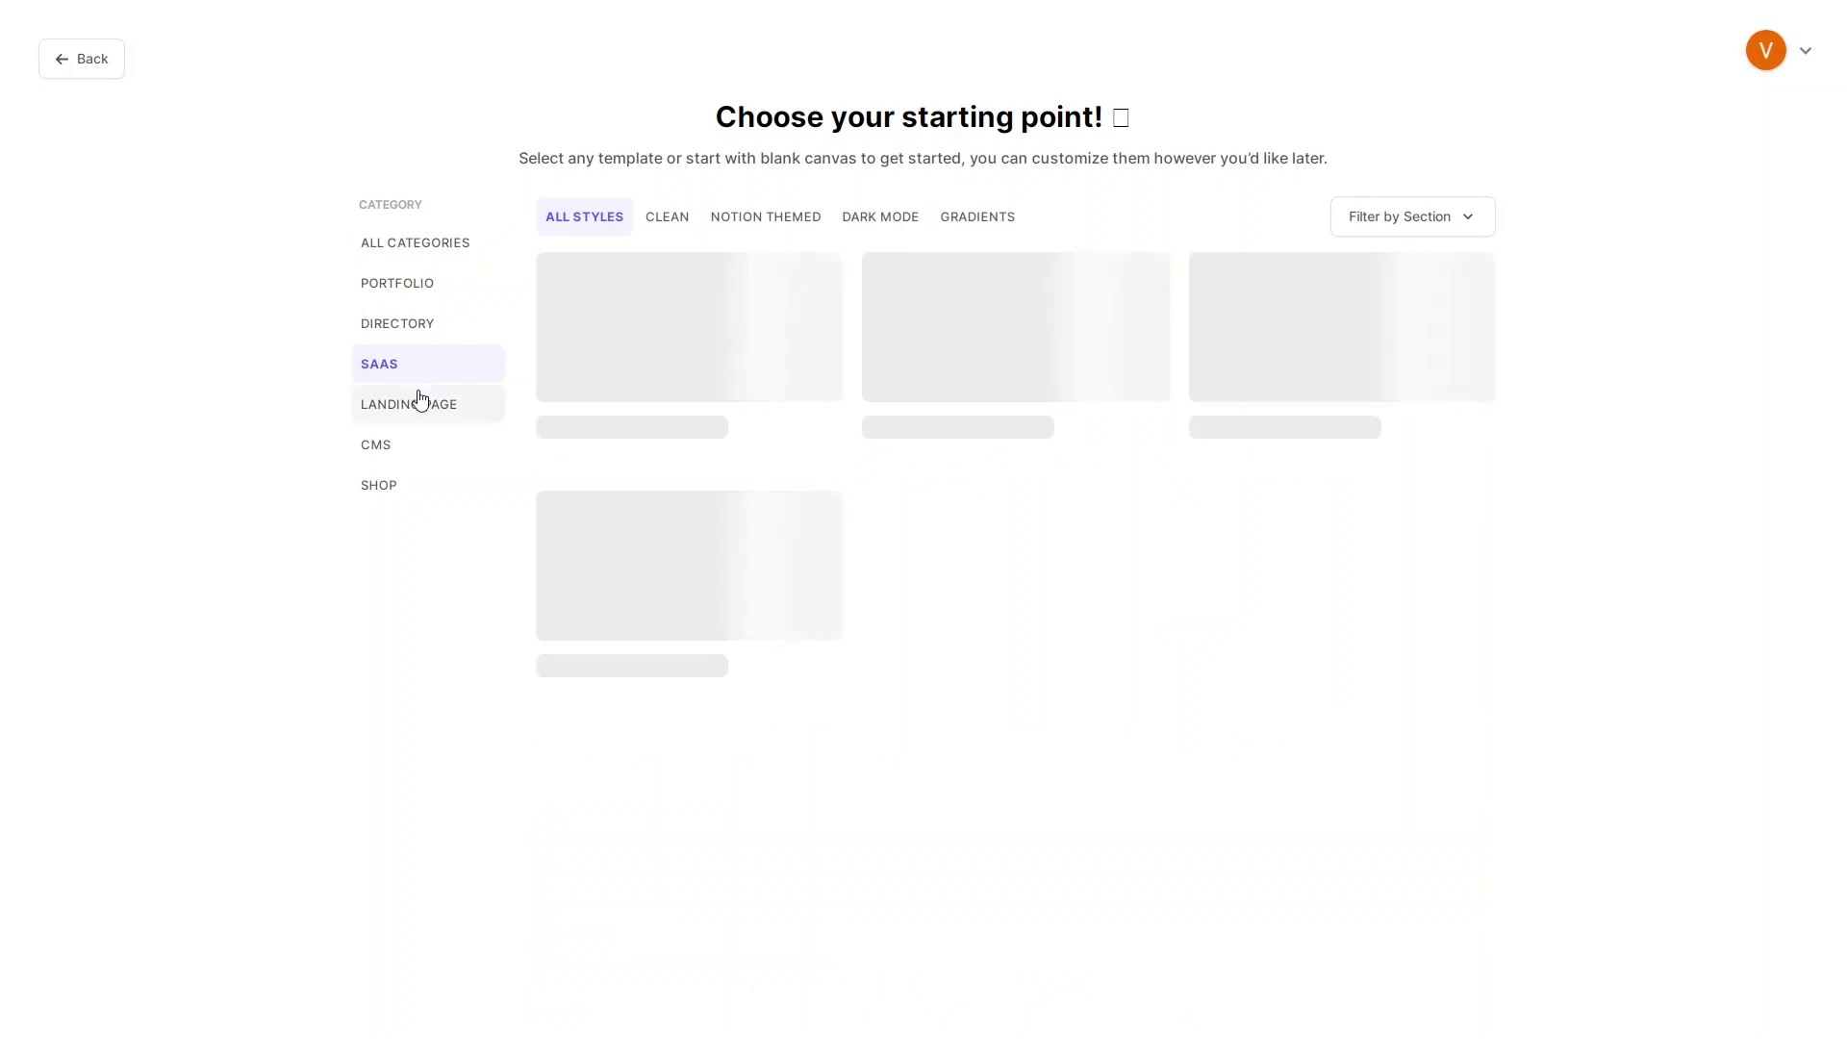
click(421, 405)
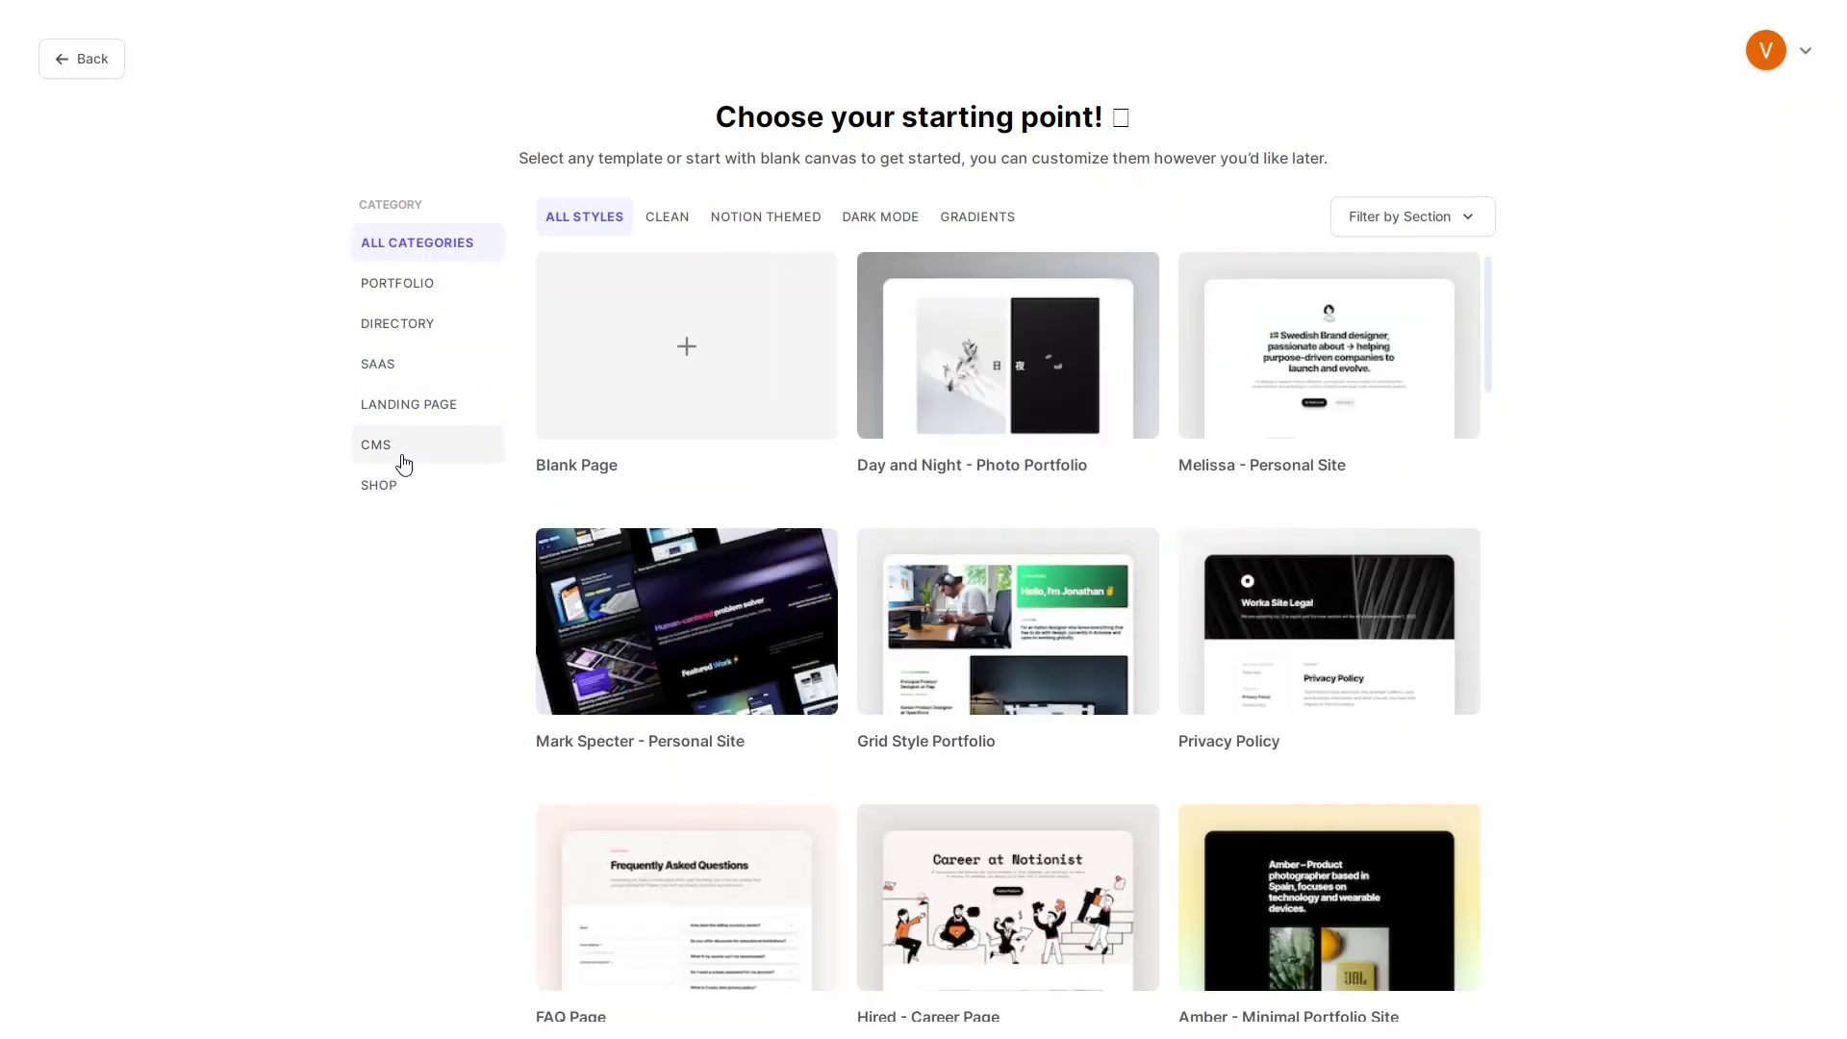
click(402, 448)
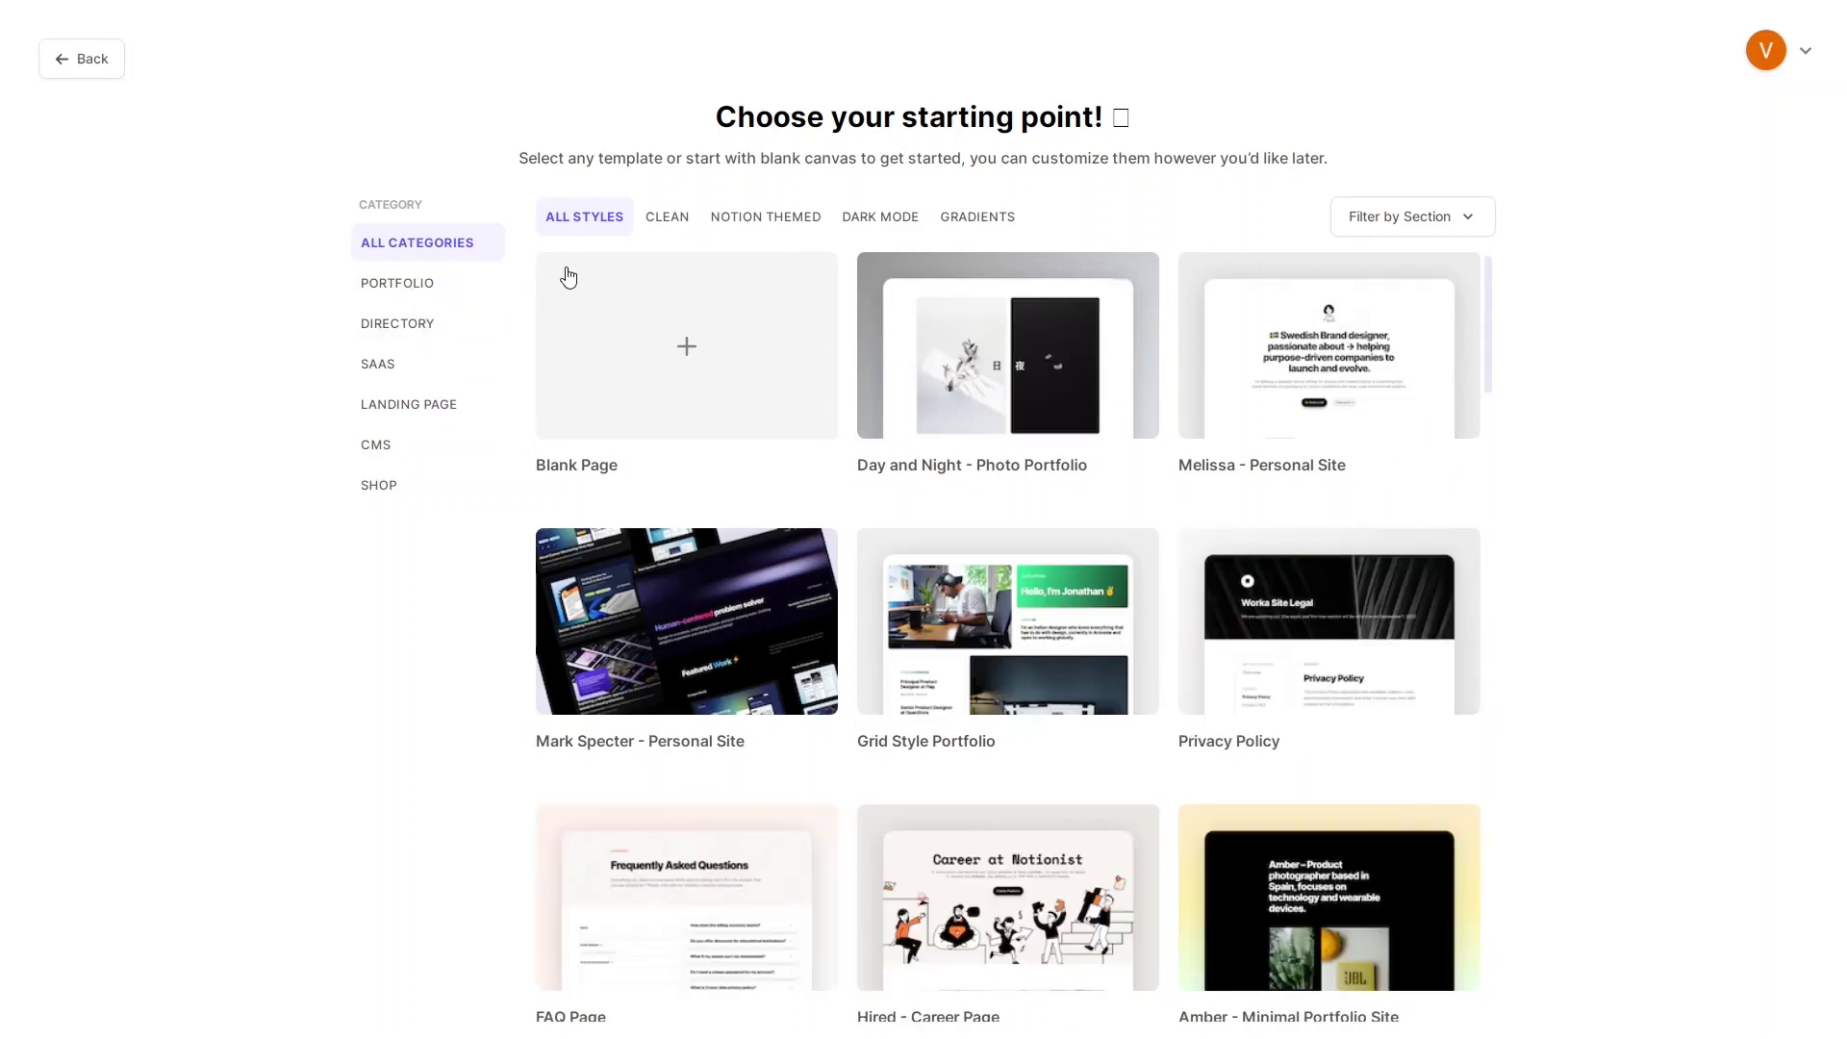
click(680, 237)
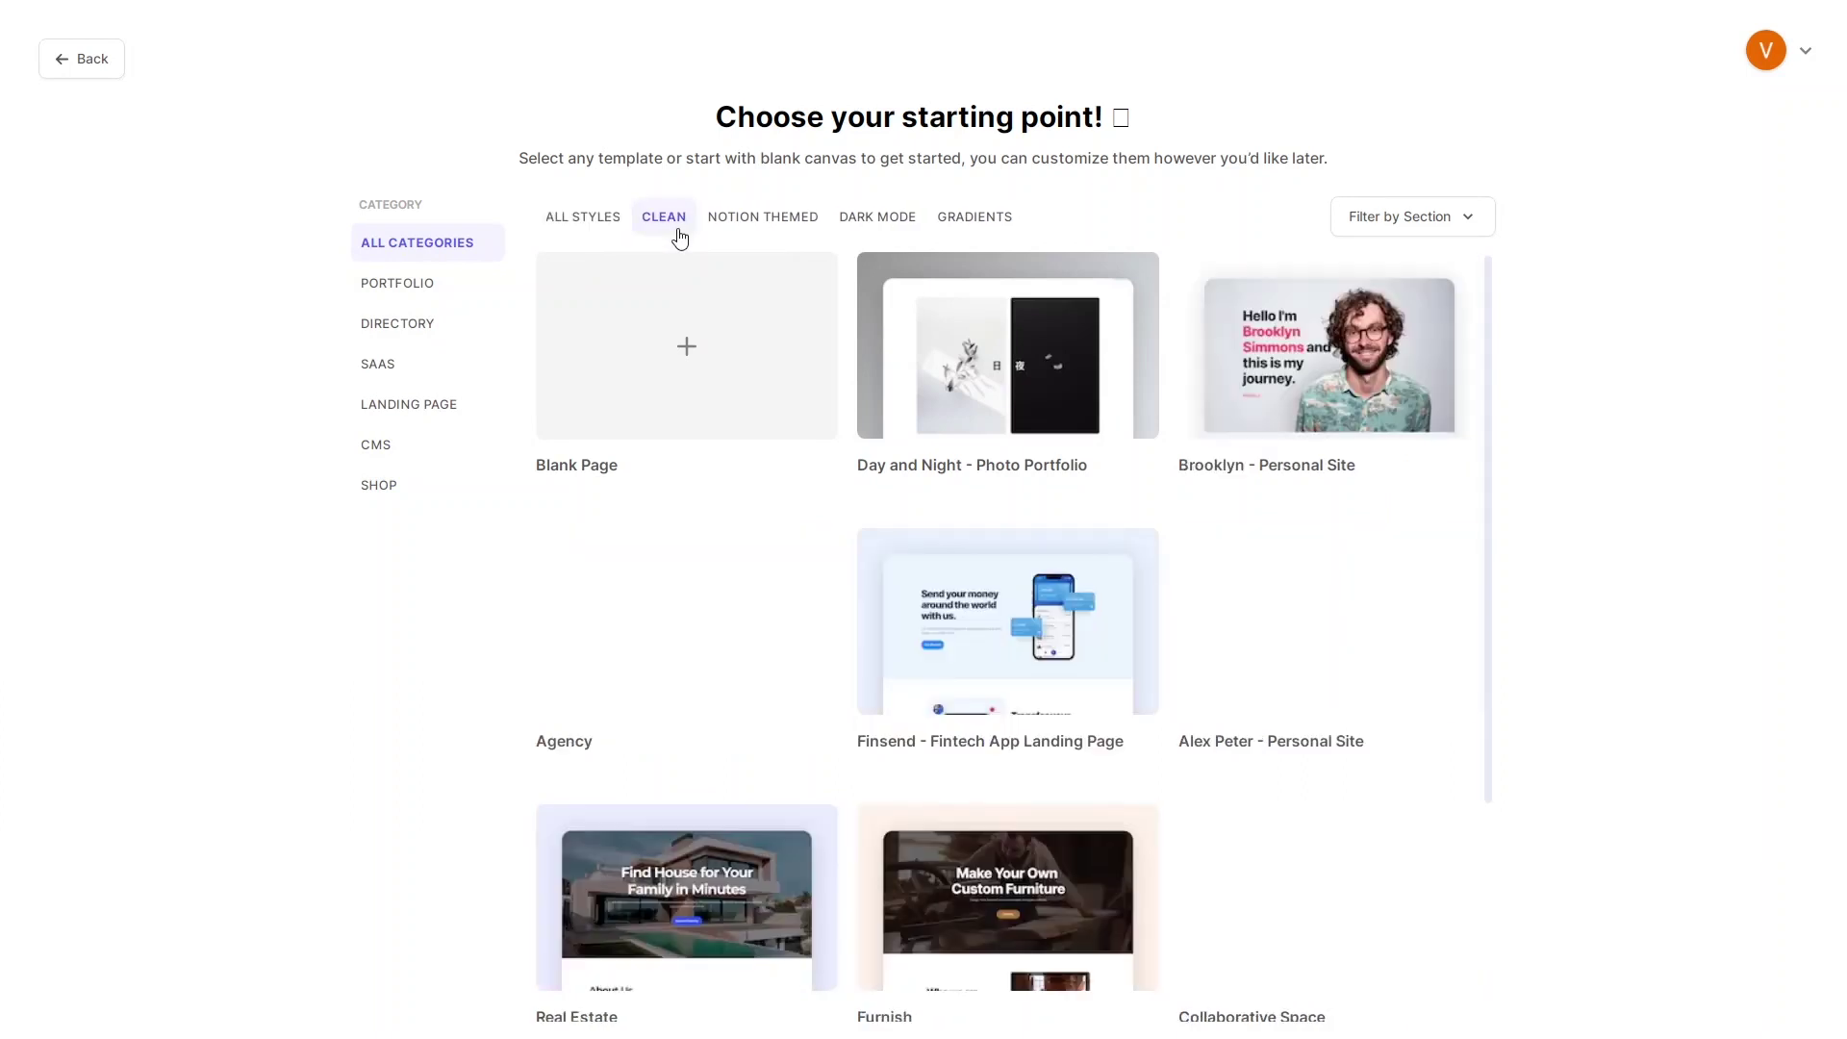
click(749, 232)
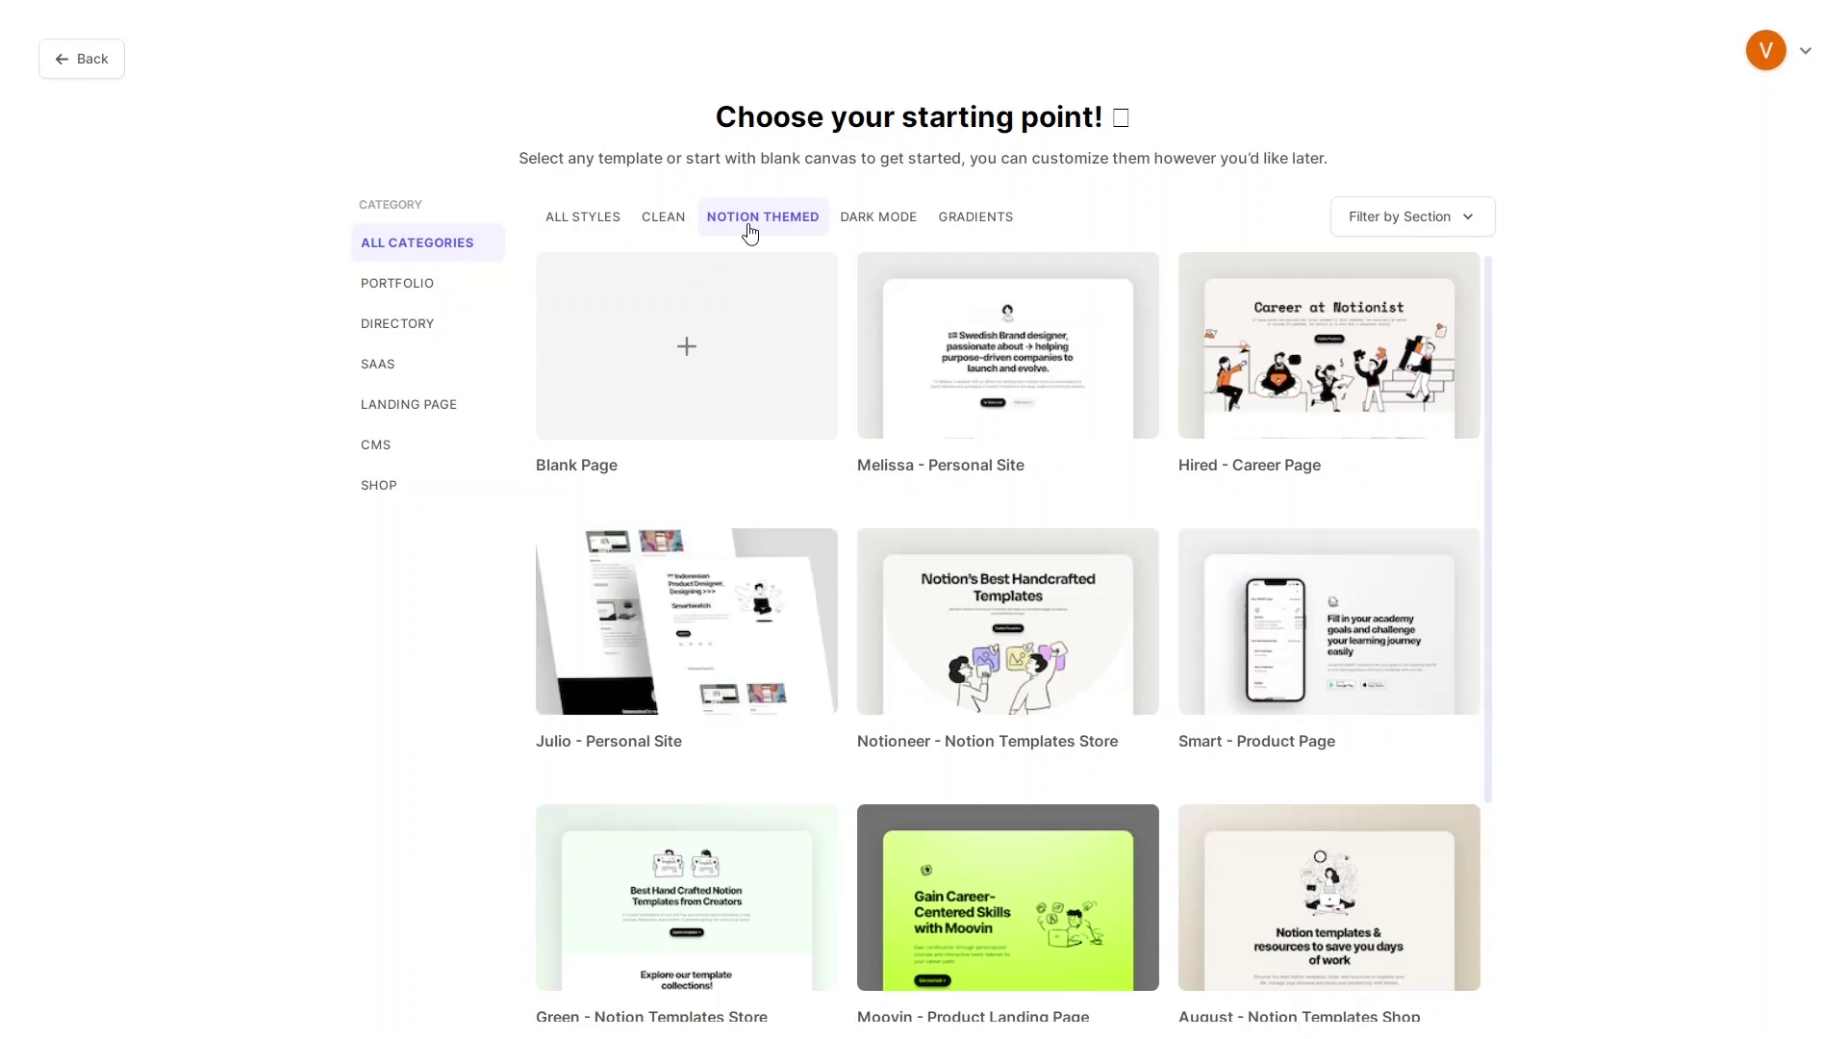
click(914, 221)
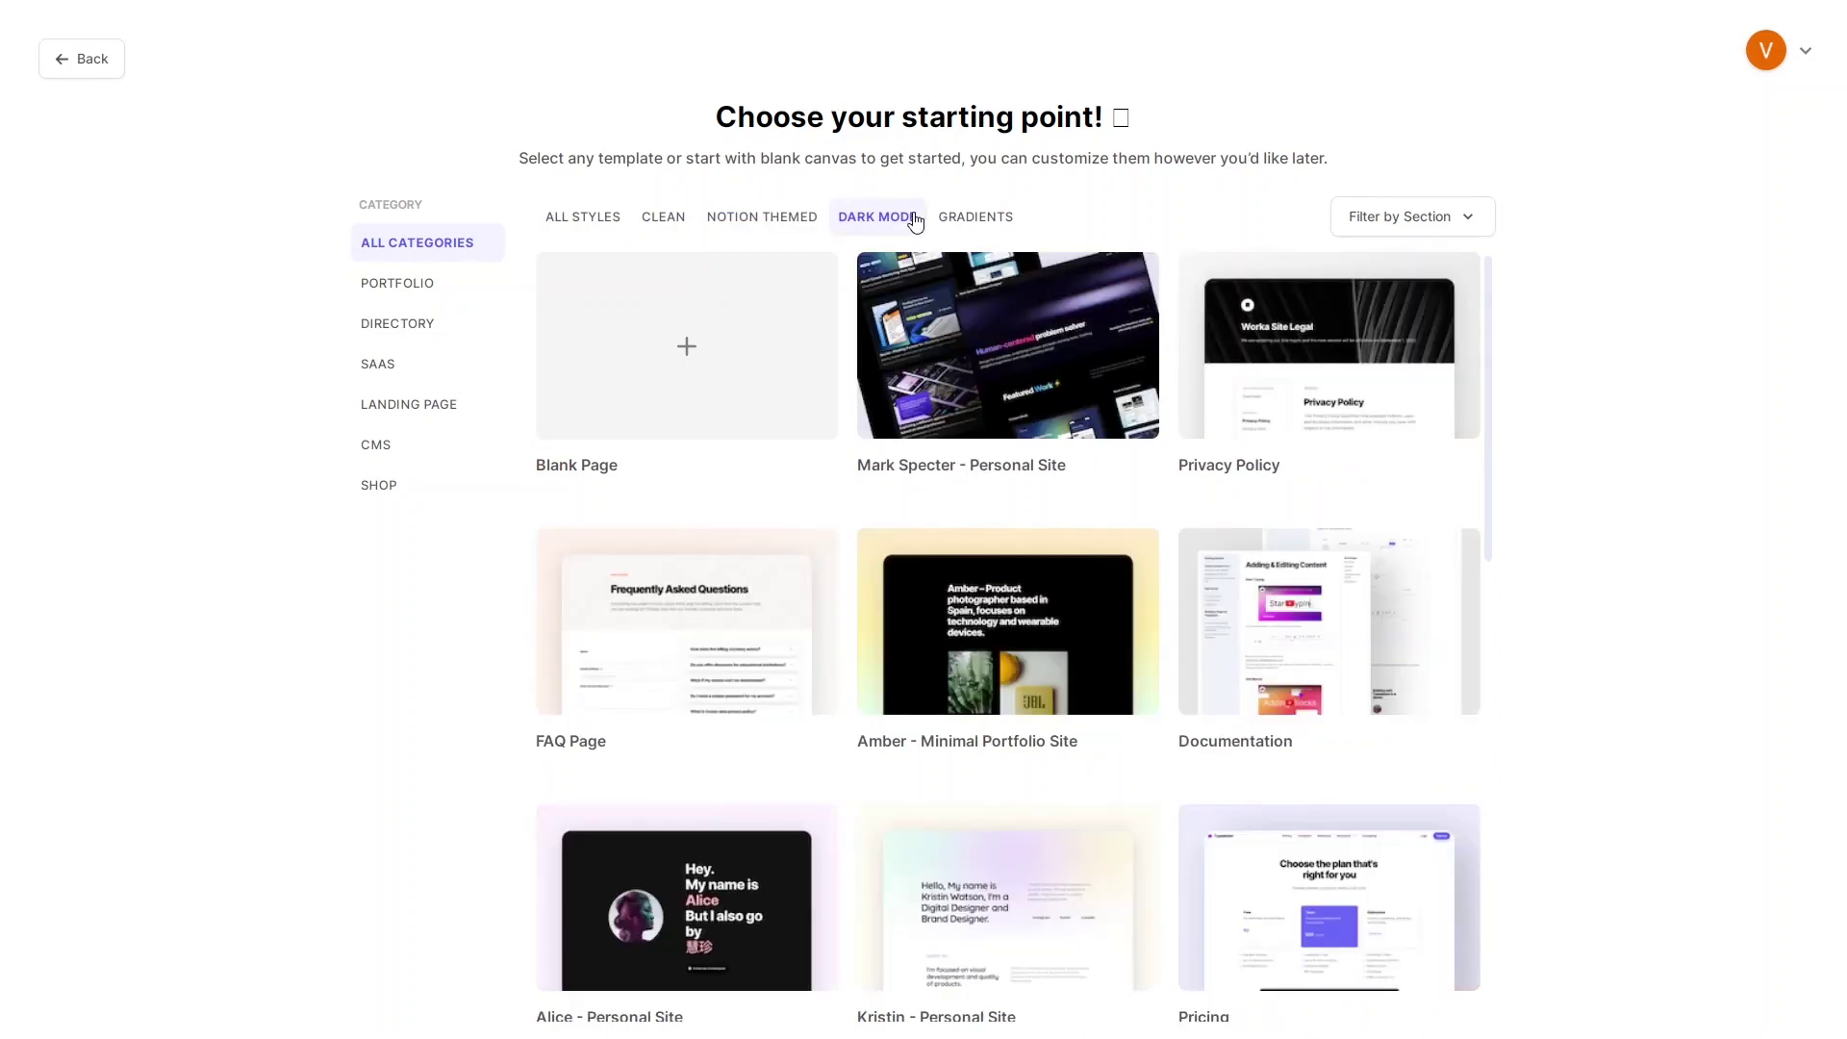
click(976, 220)
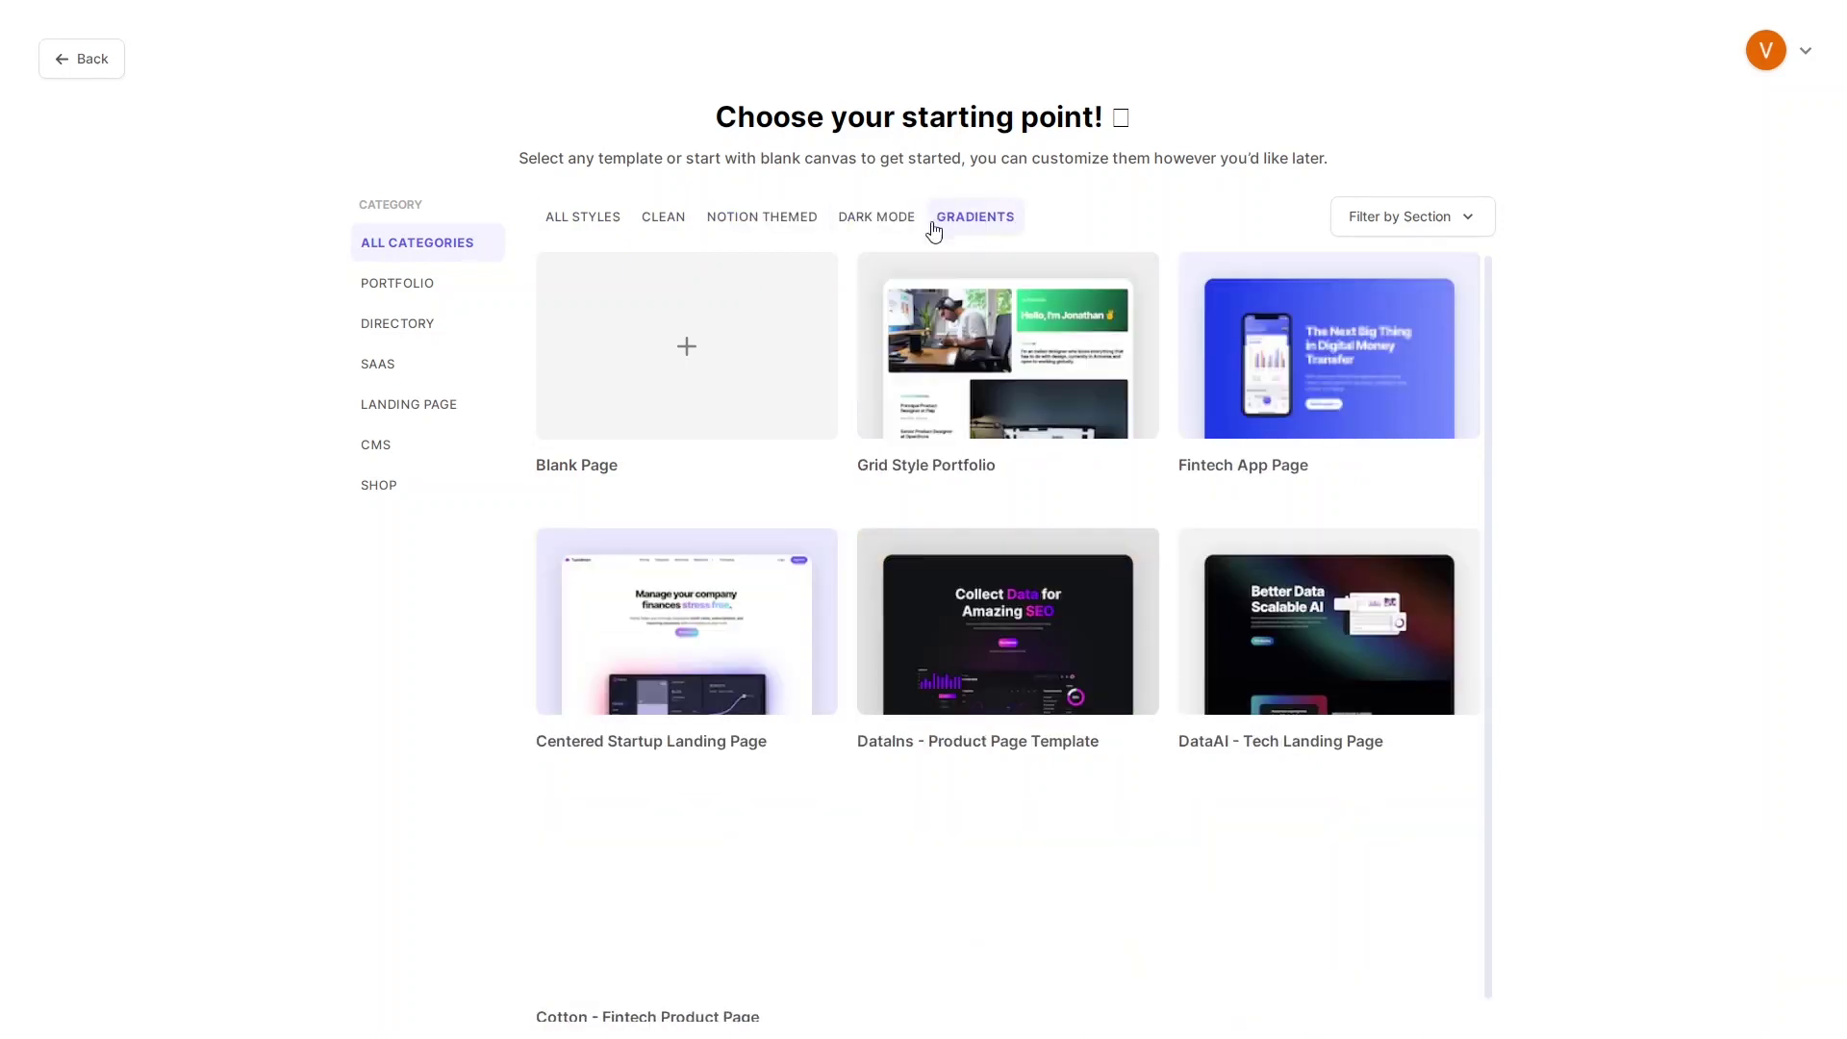
- Filter the templates to the Clean style, preview the Agency template in full and use it for the home page
click(662, 227)
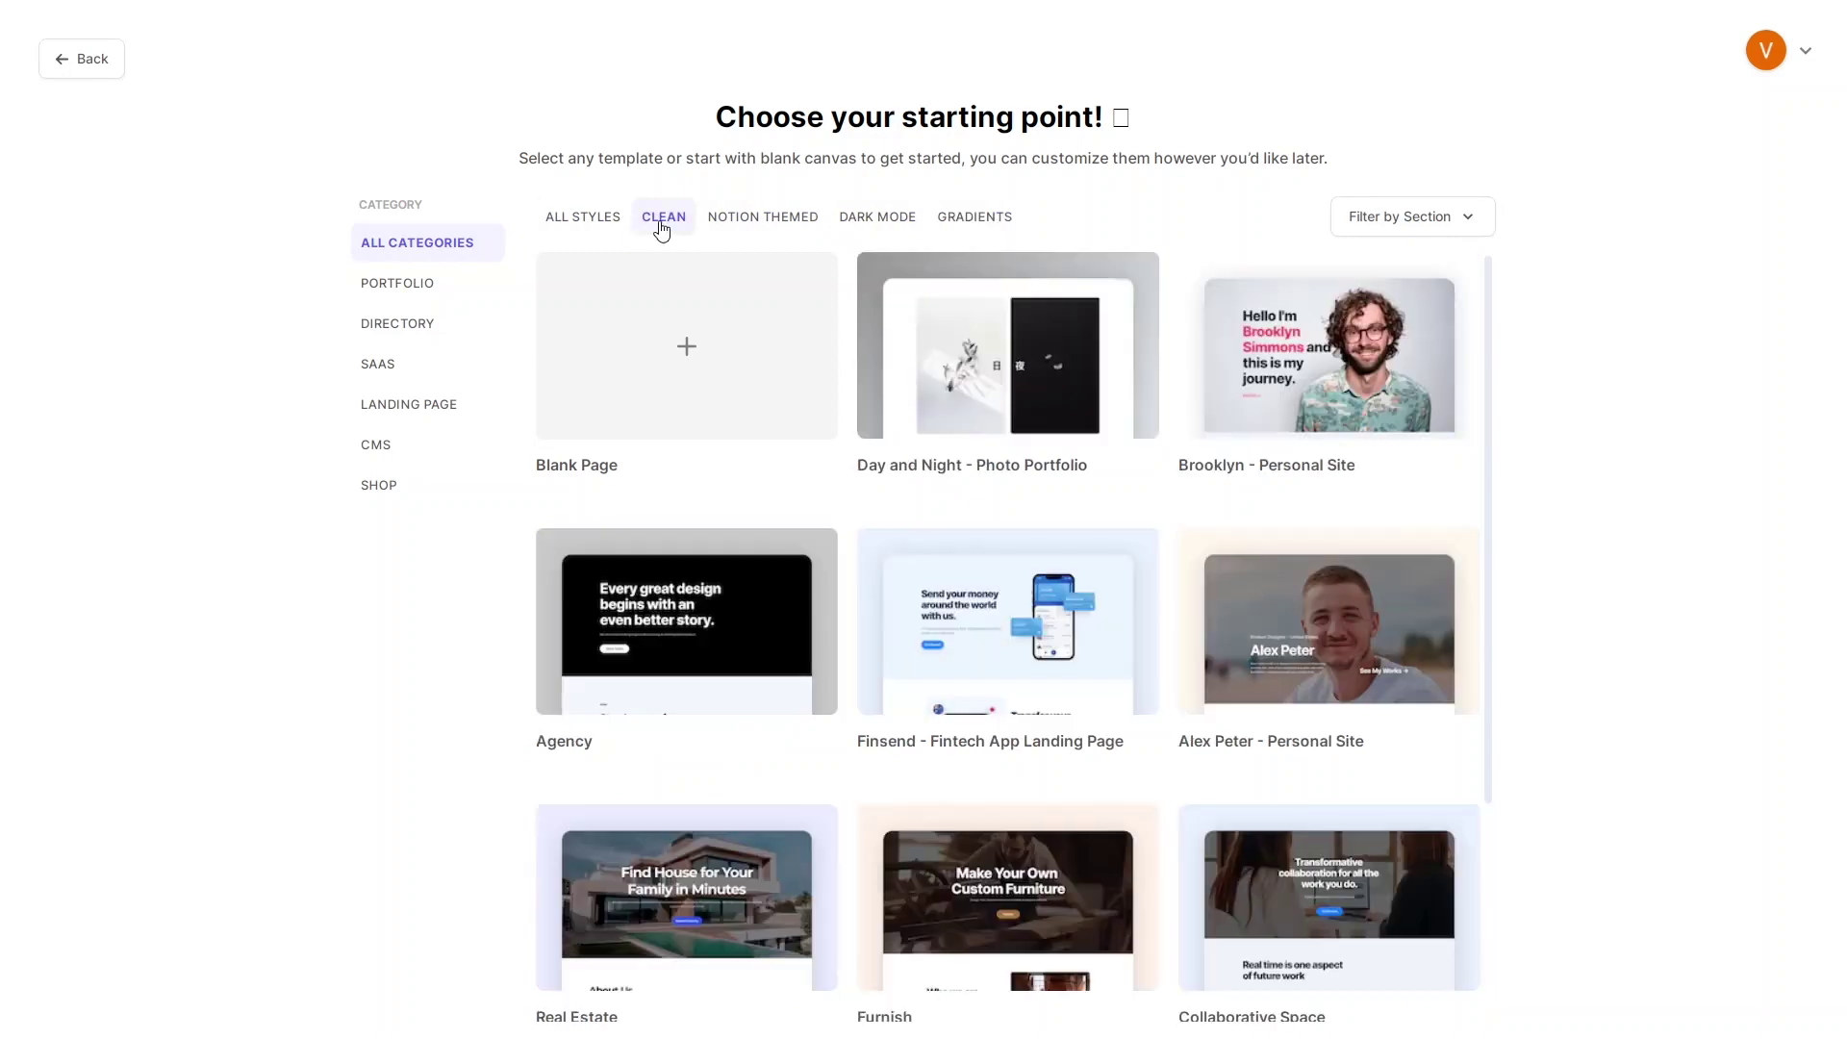
scroll(1074, 392, down, 3)
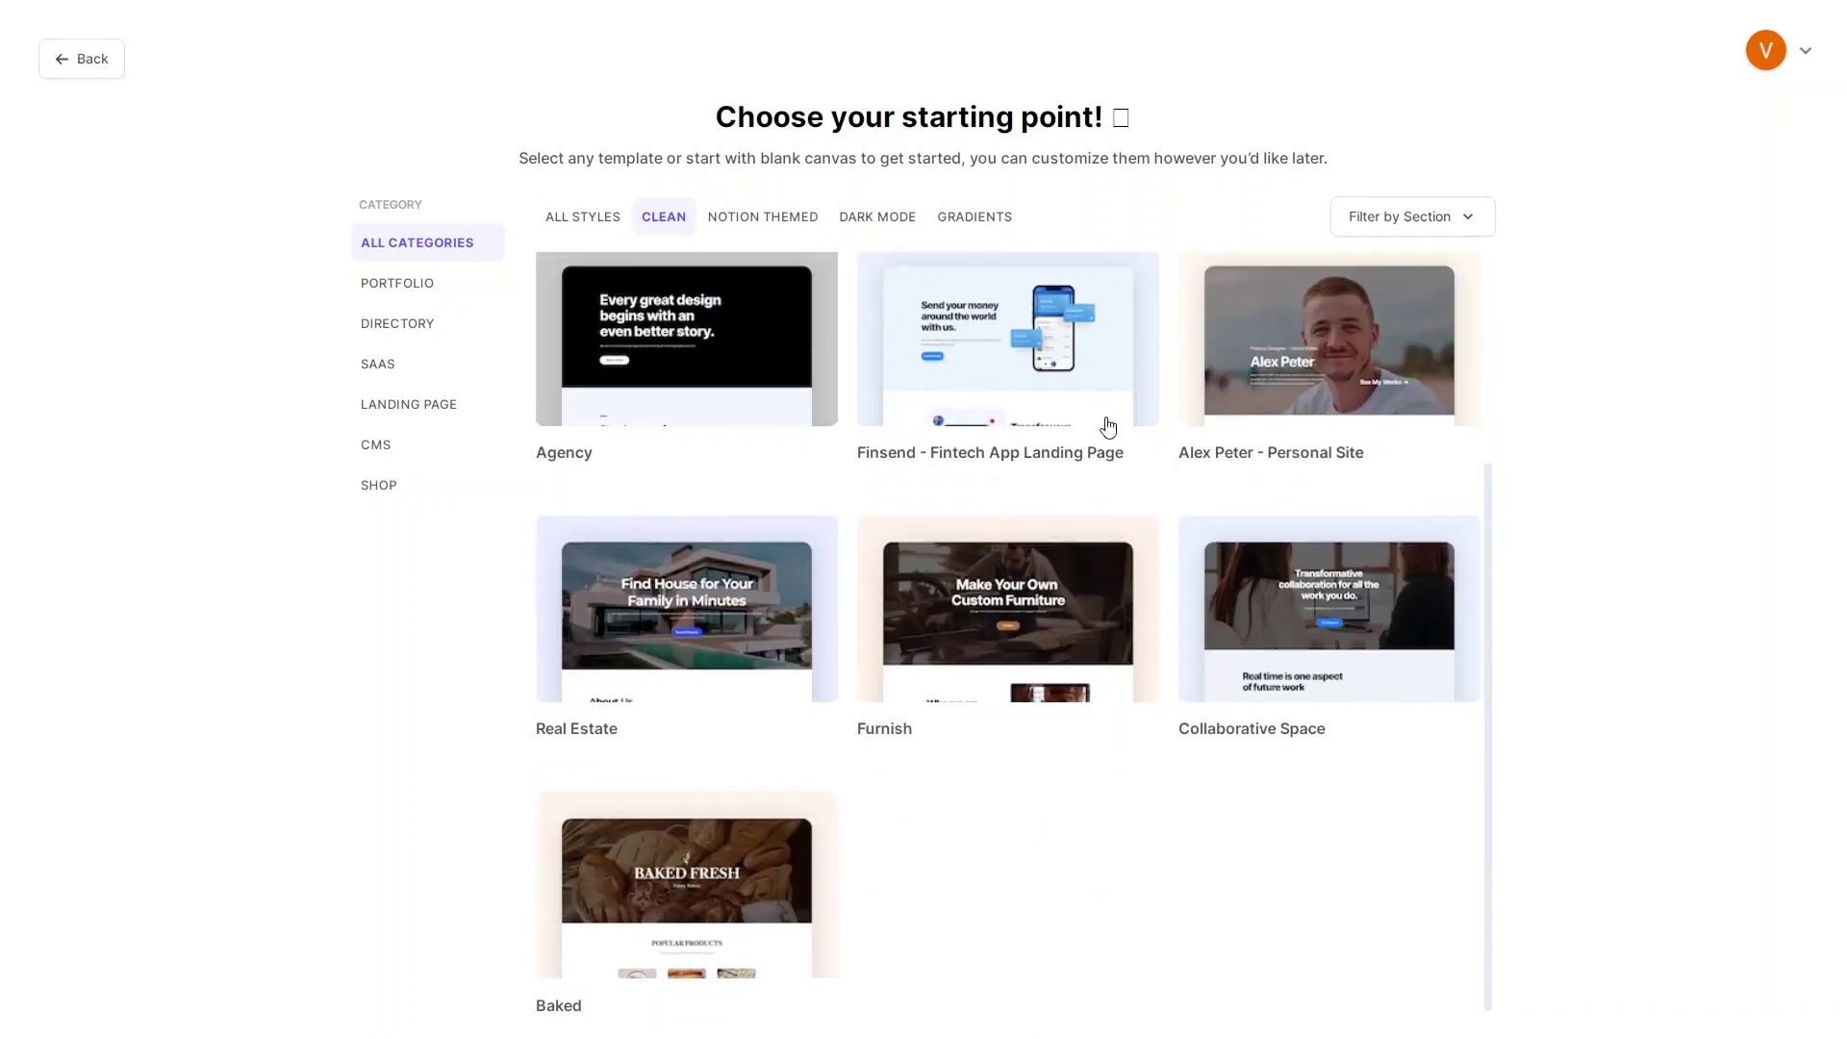
scroll(1104, 417, up, 3)
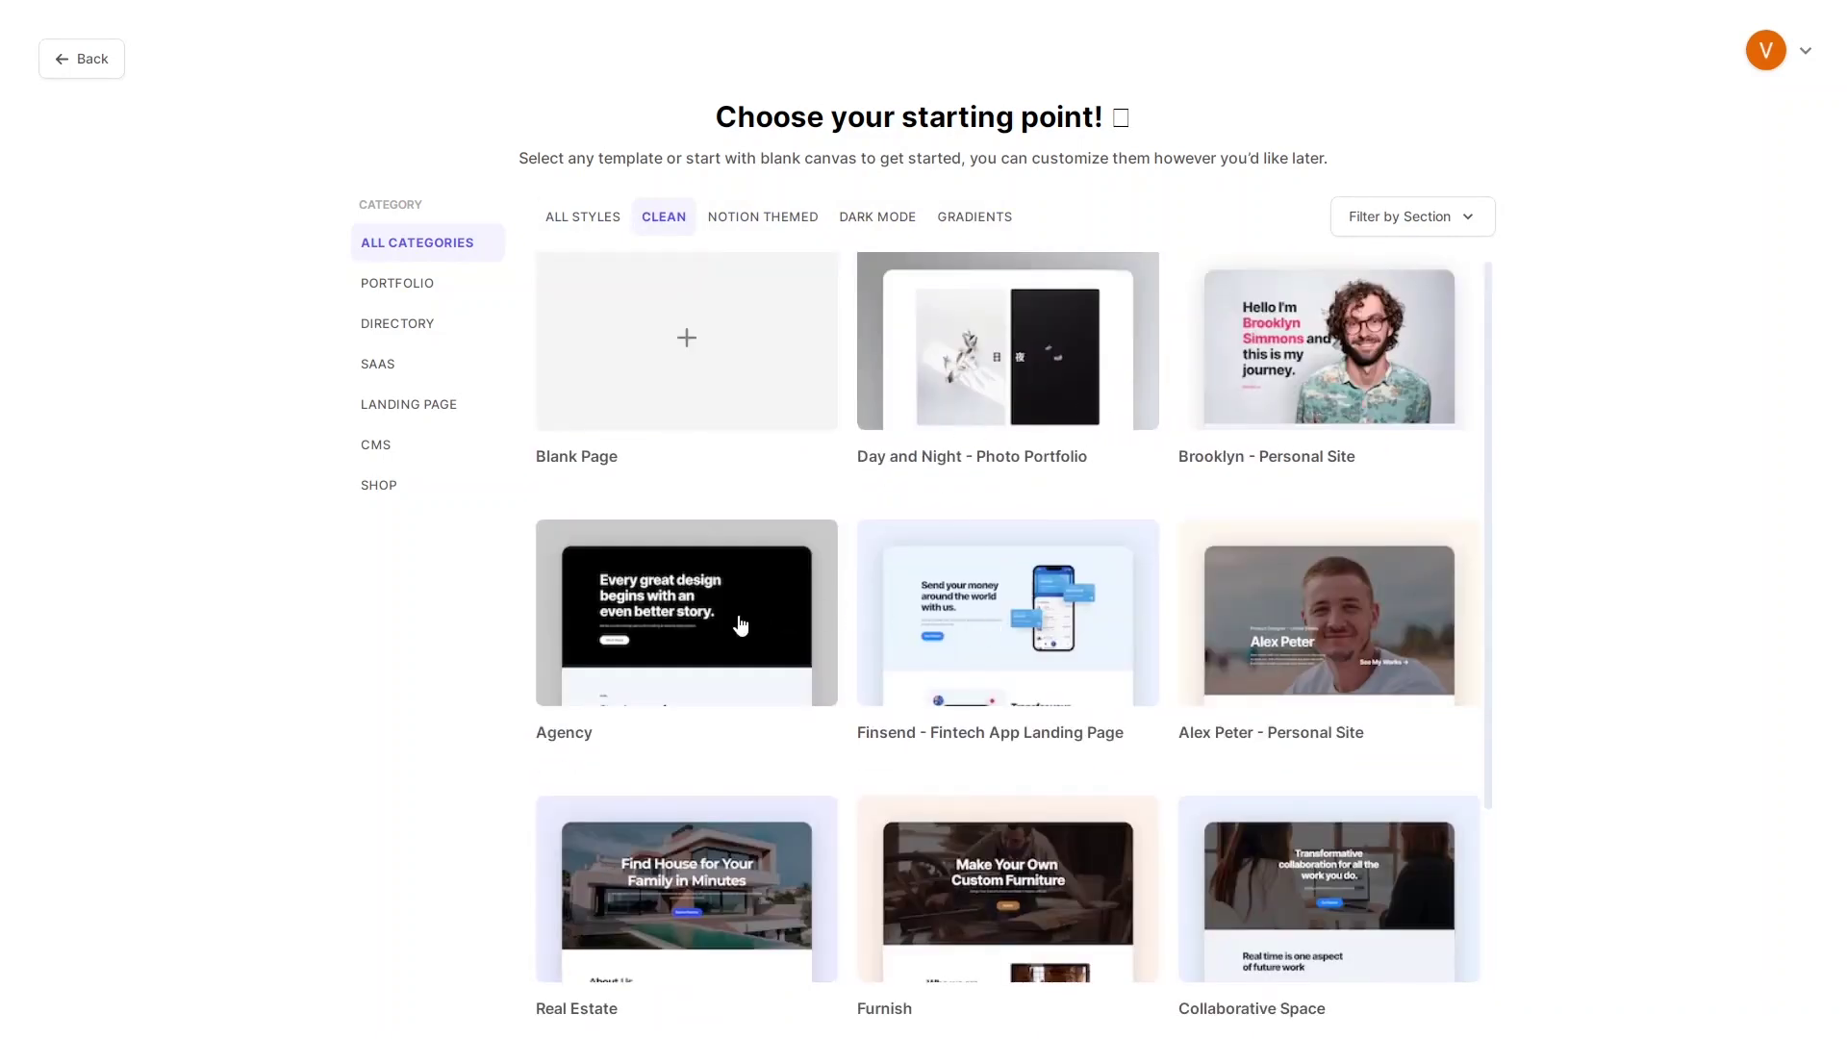
click(628, 652)
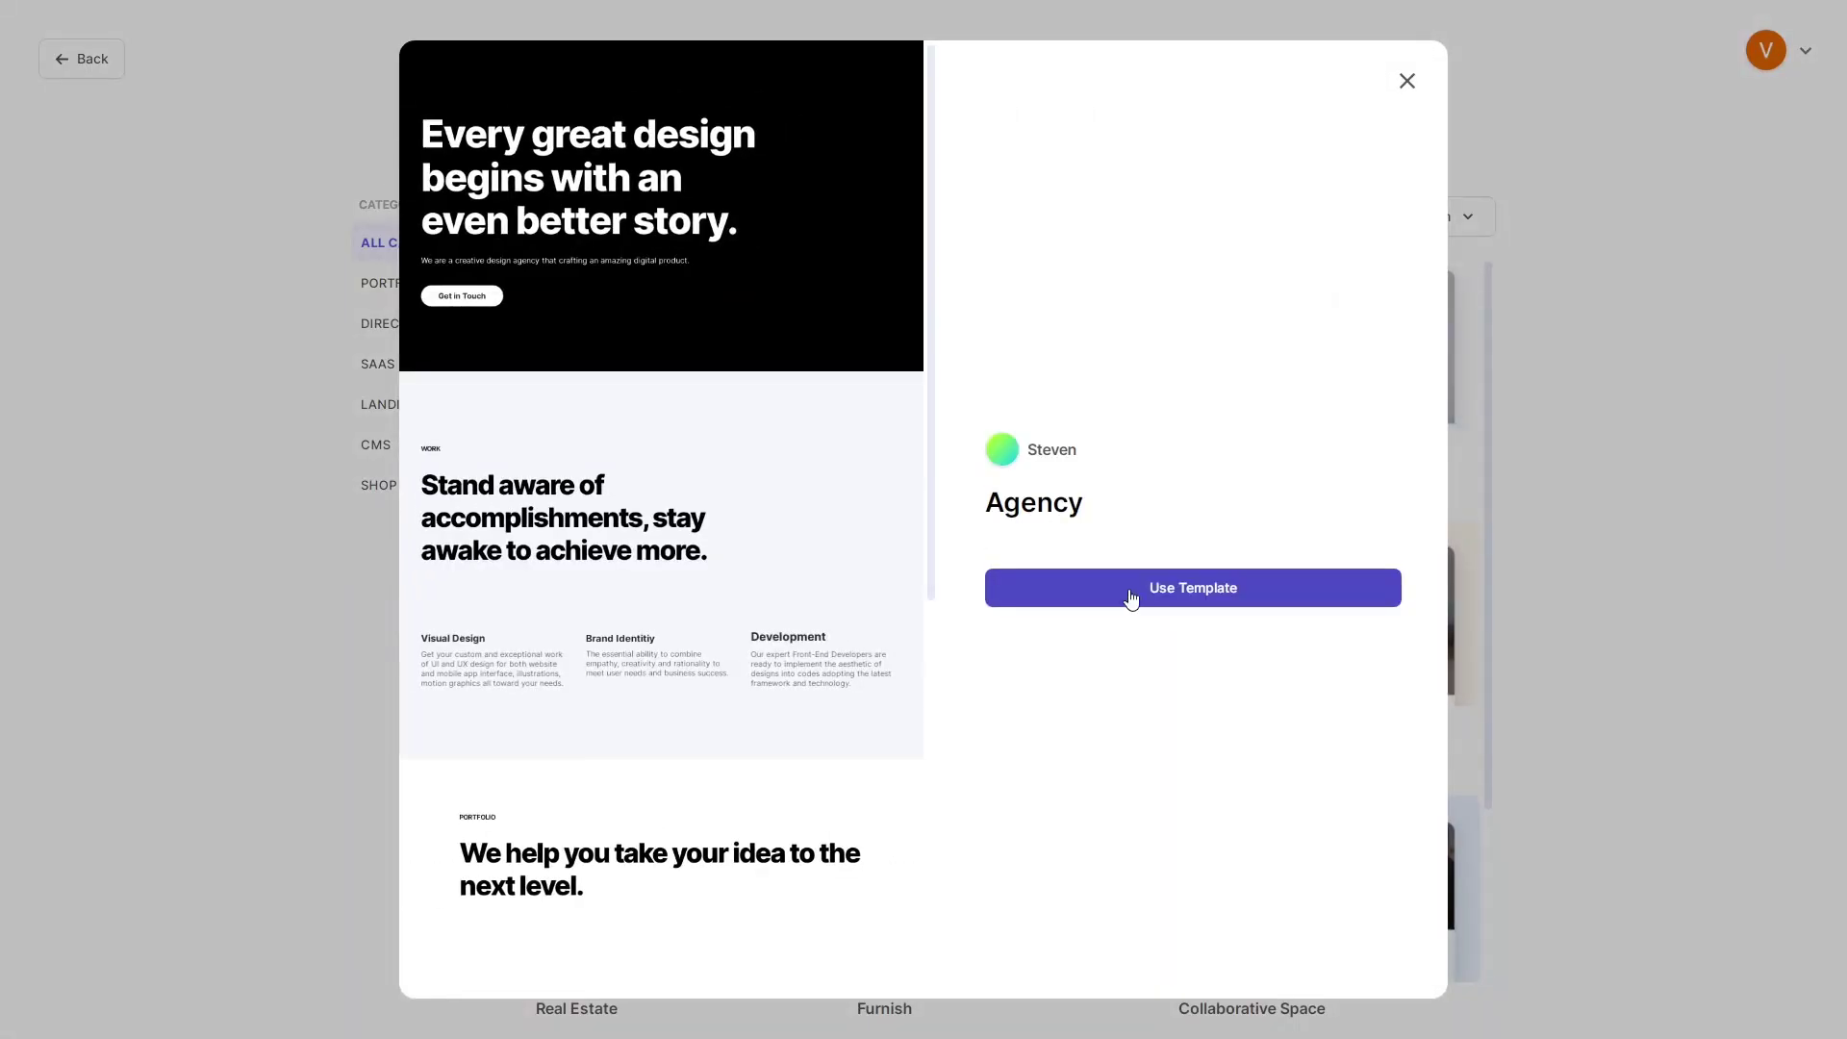
scroll(778, 475, down, 6)
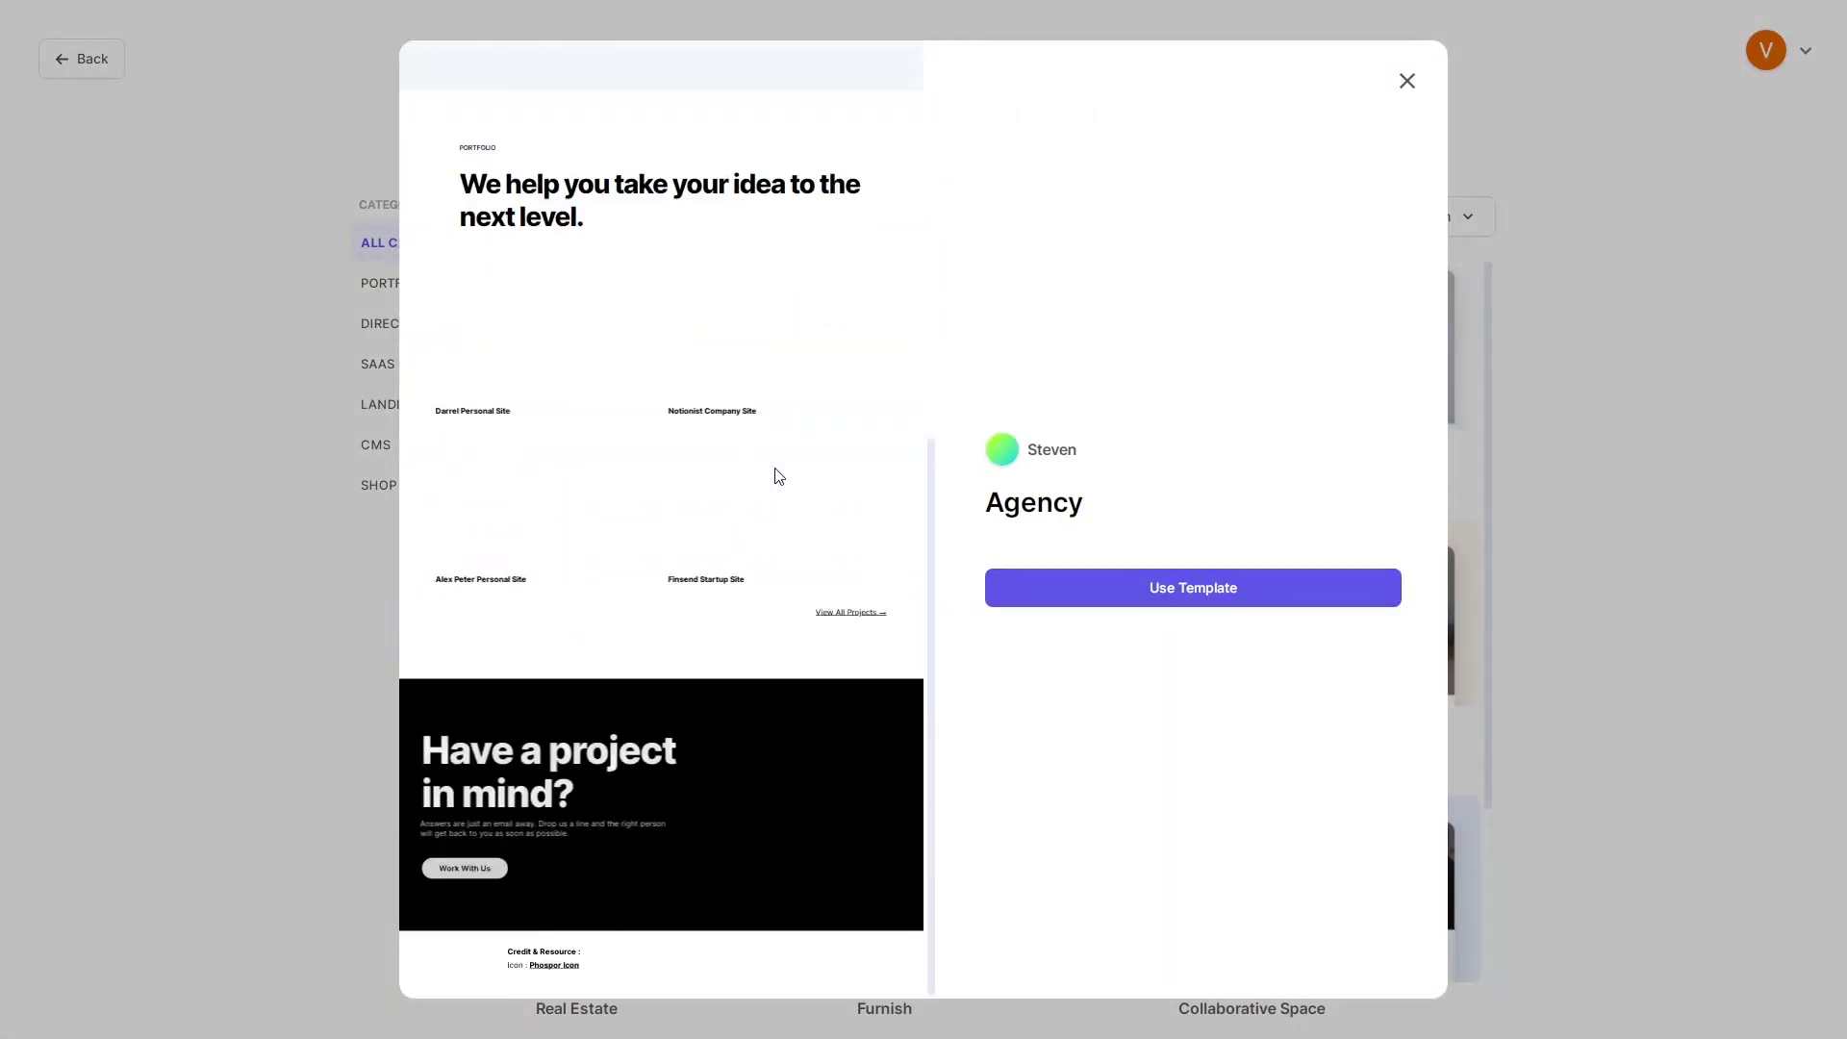
scroll(777, 476, up, 5)
scroll(777, 473, up, 1)
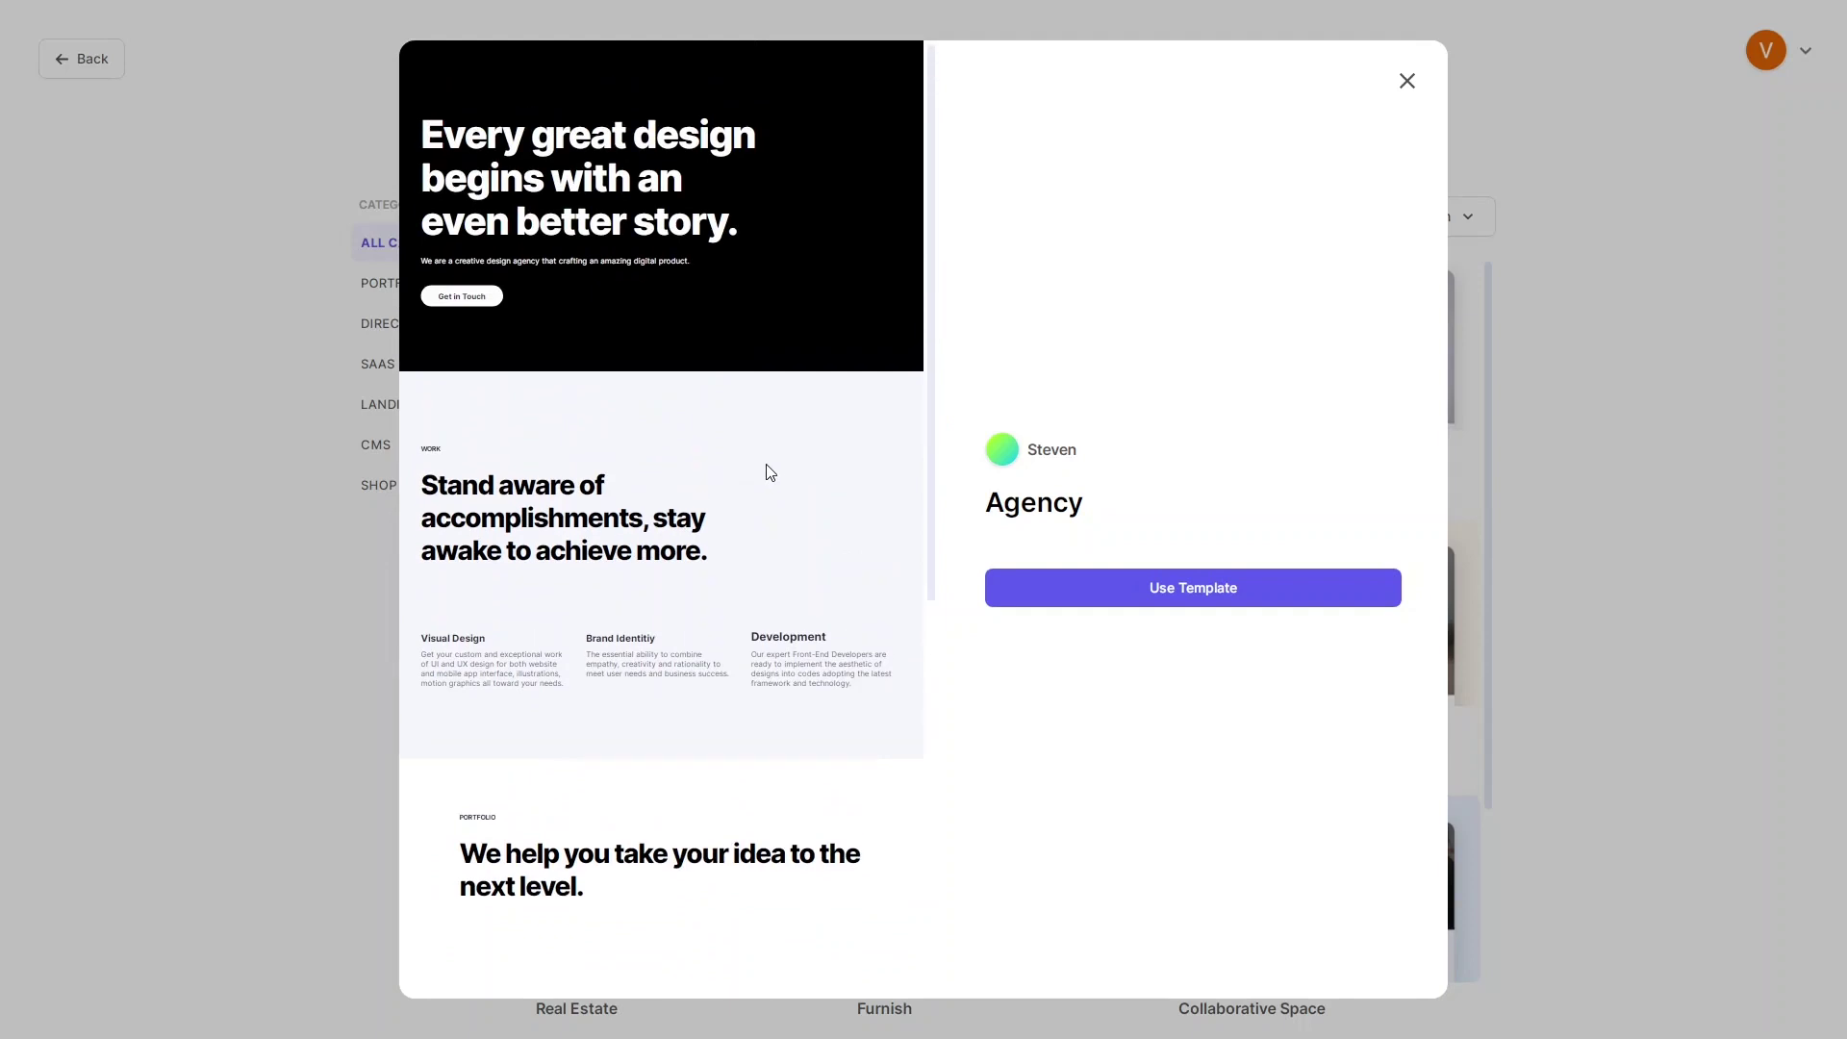
click(1130, 596)
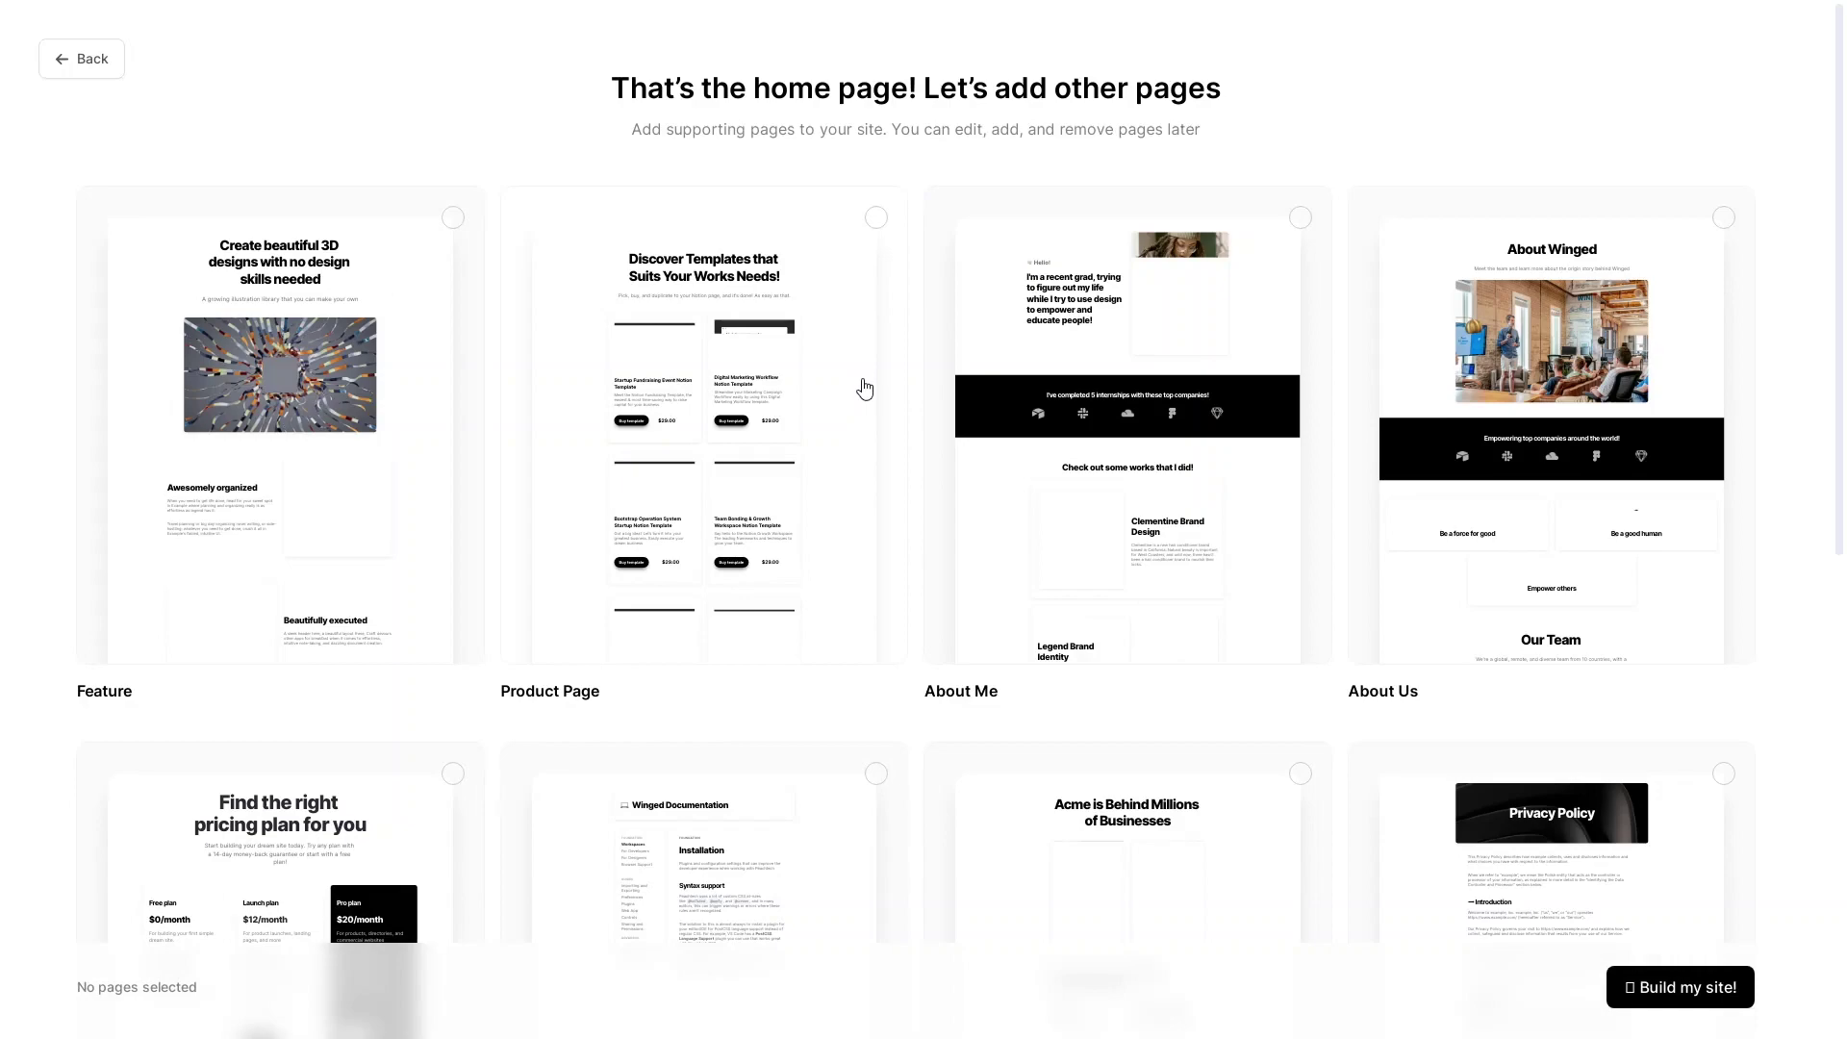
- Look over the supporting page options and build the site without adding any of them
scroll(837, 481, down, 5)
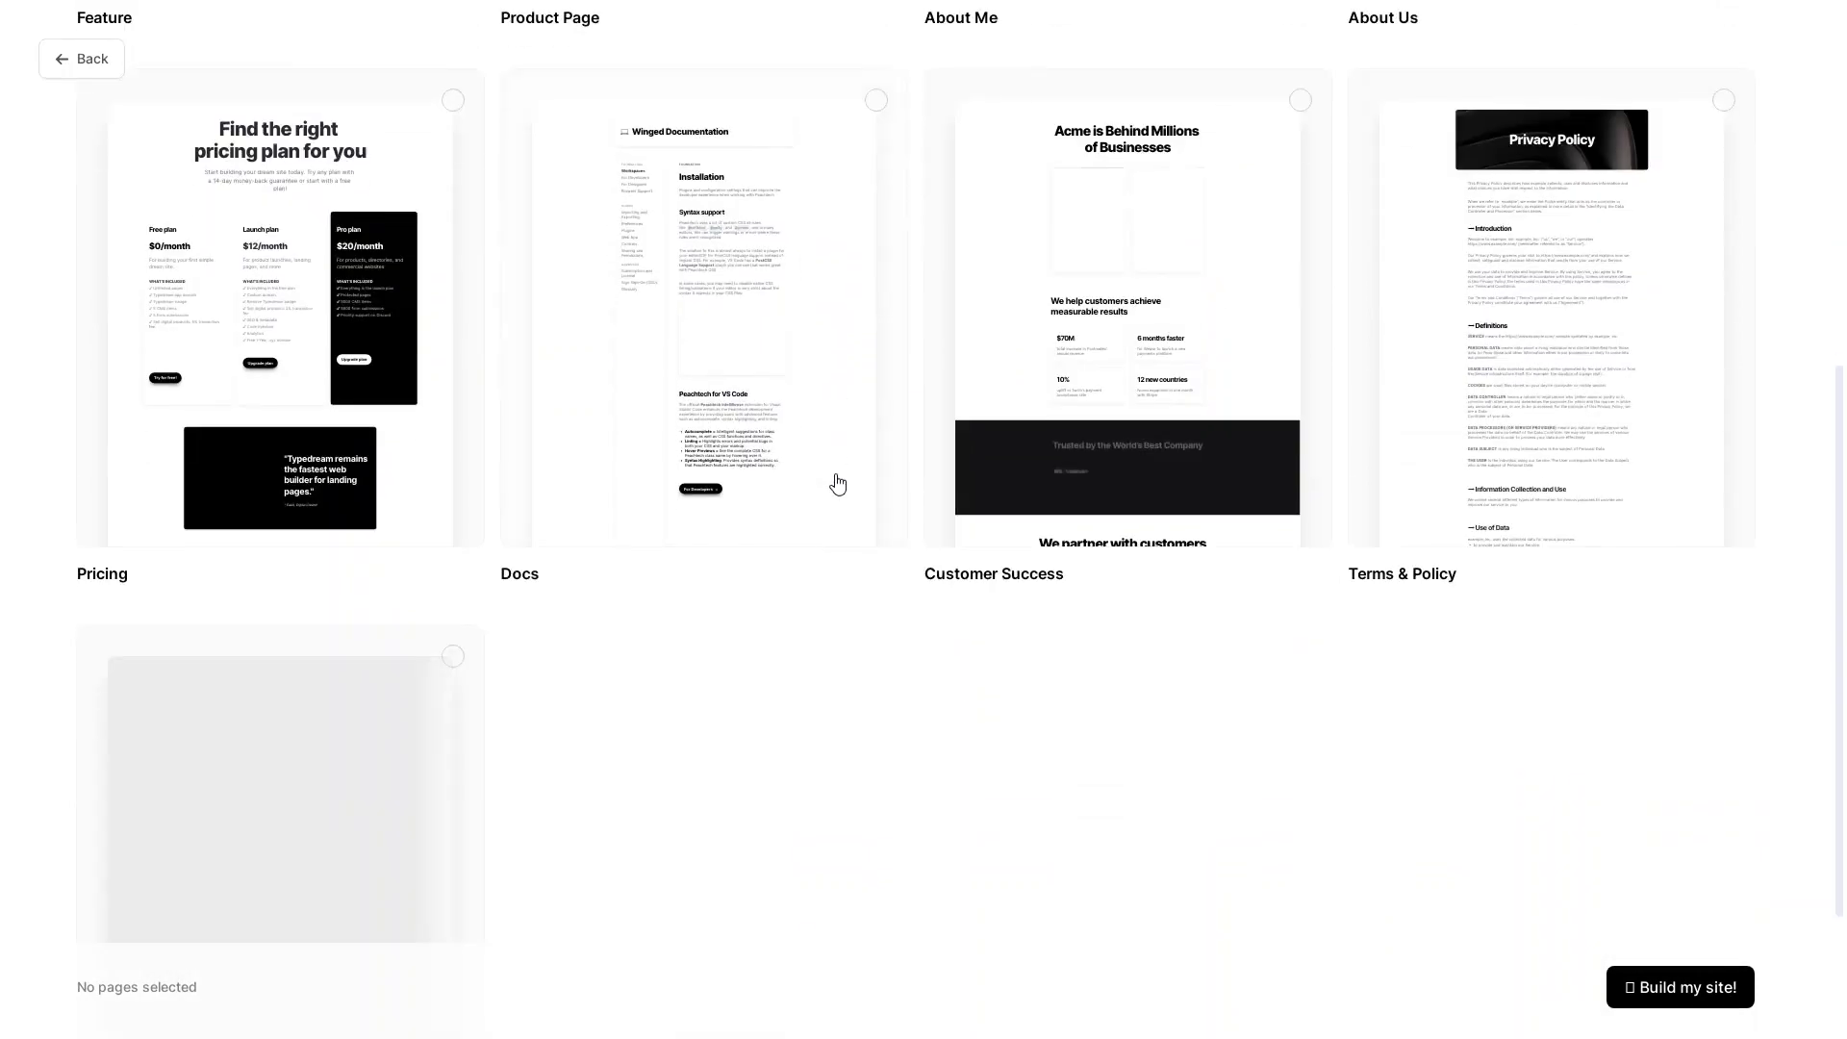
scroll(837, 484, up, 1)
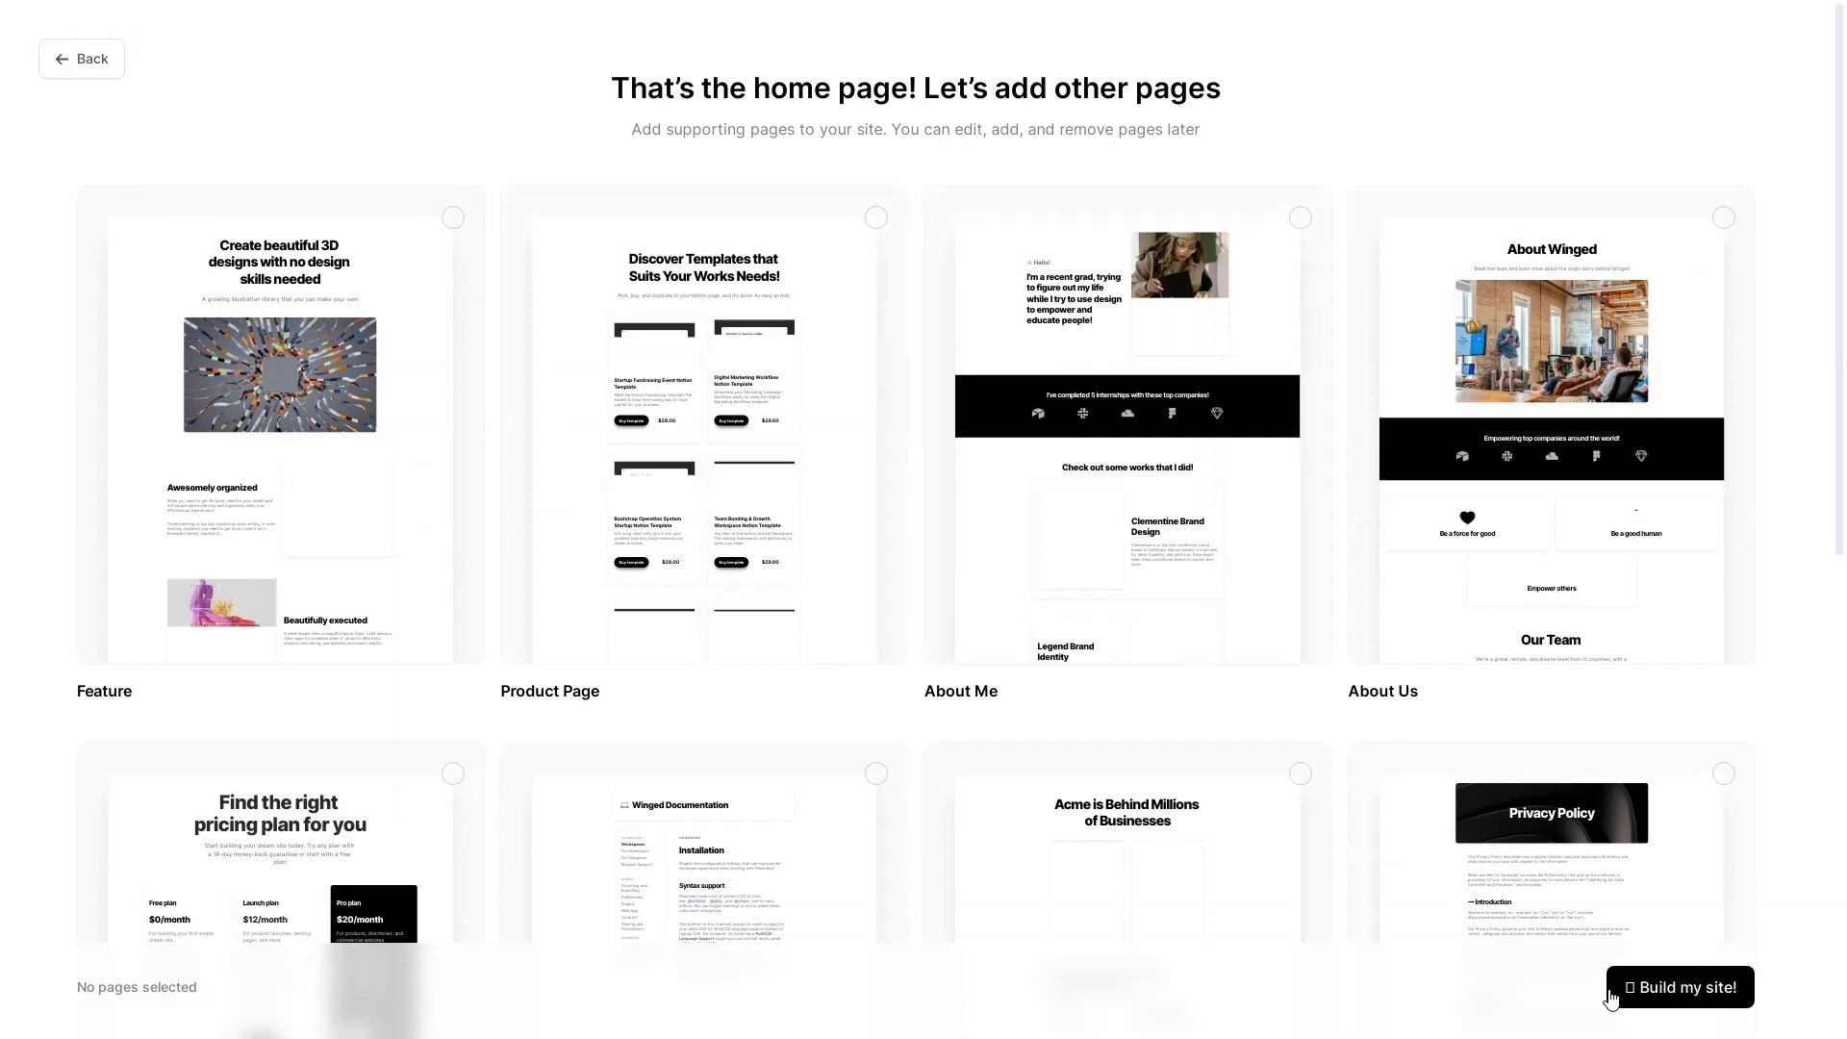
click(1661, 997)
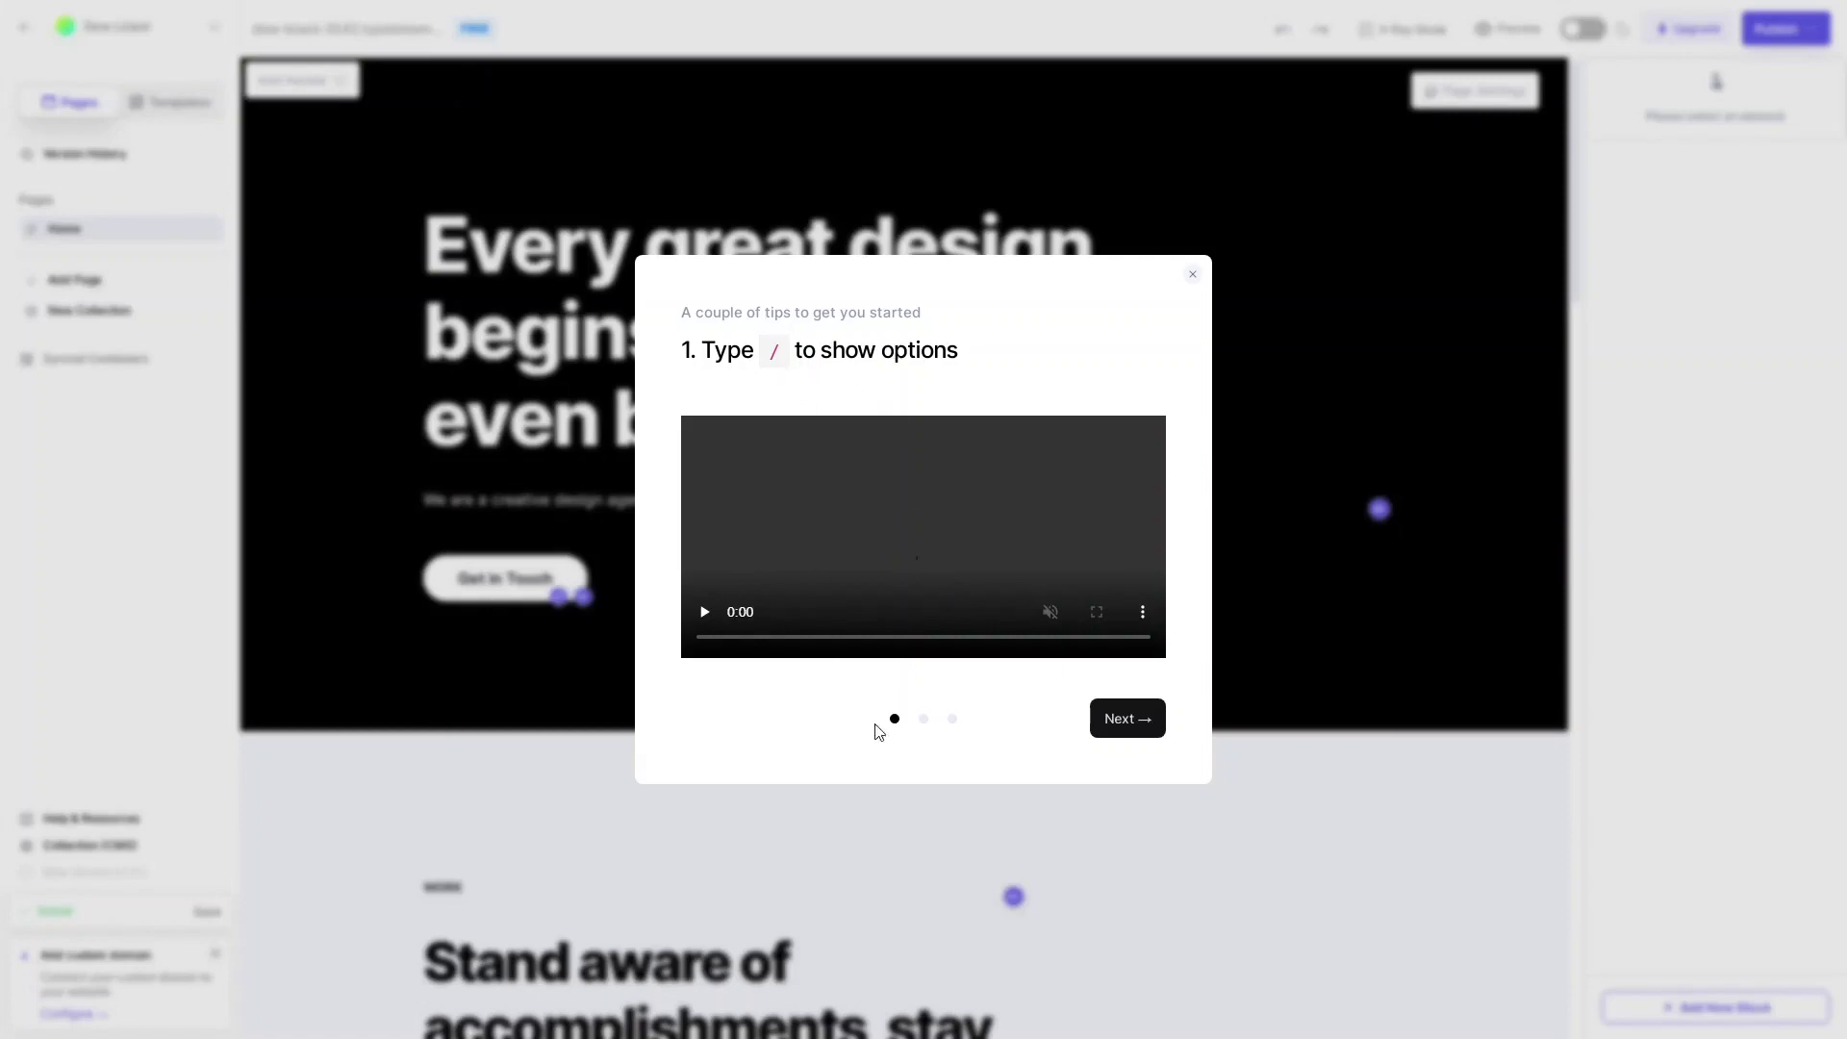
- Go through the getting-started tips to the last one and close them
click(923, 721)
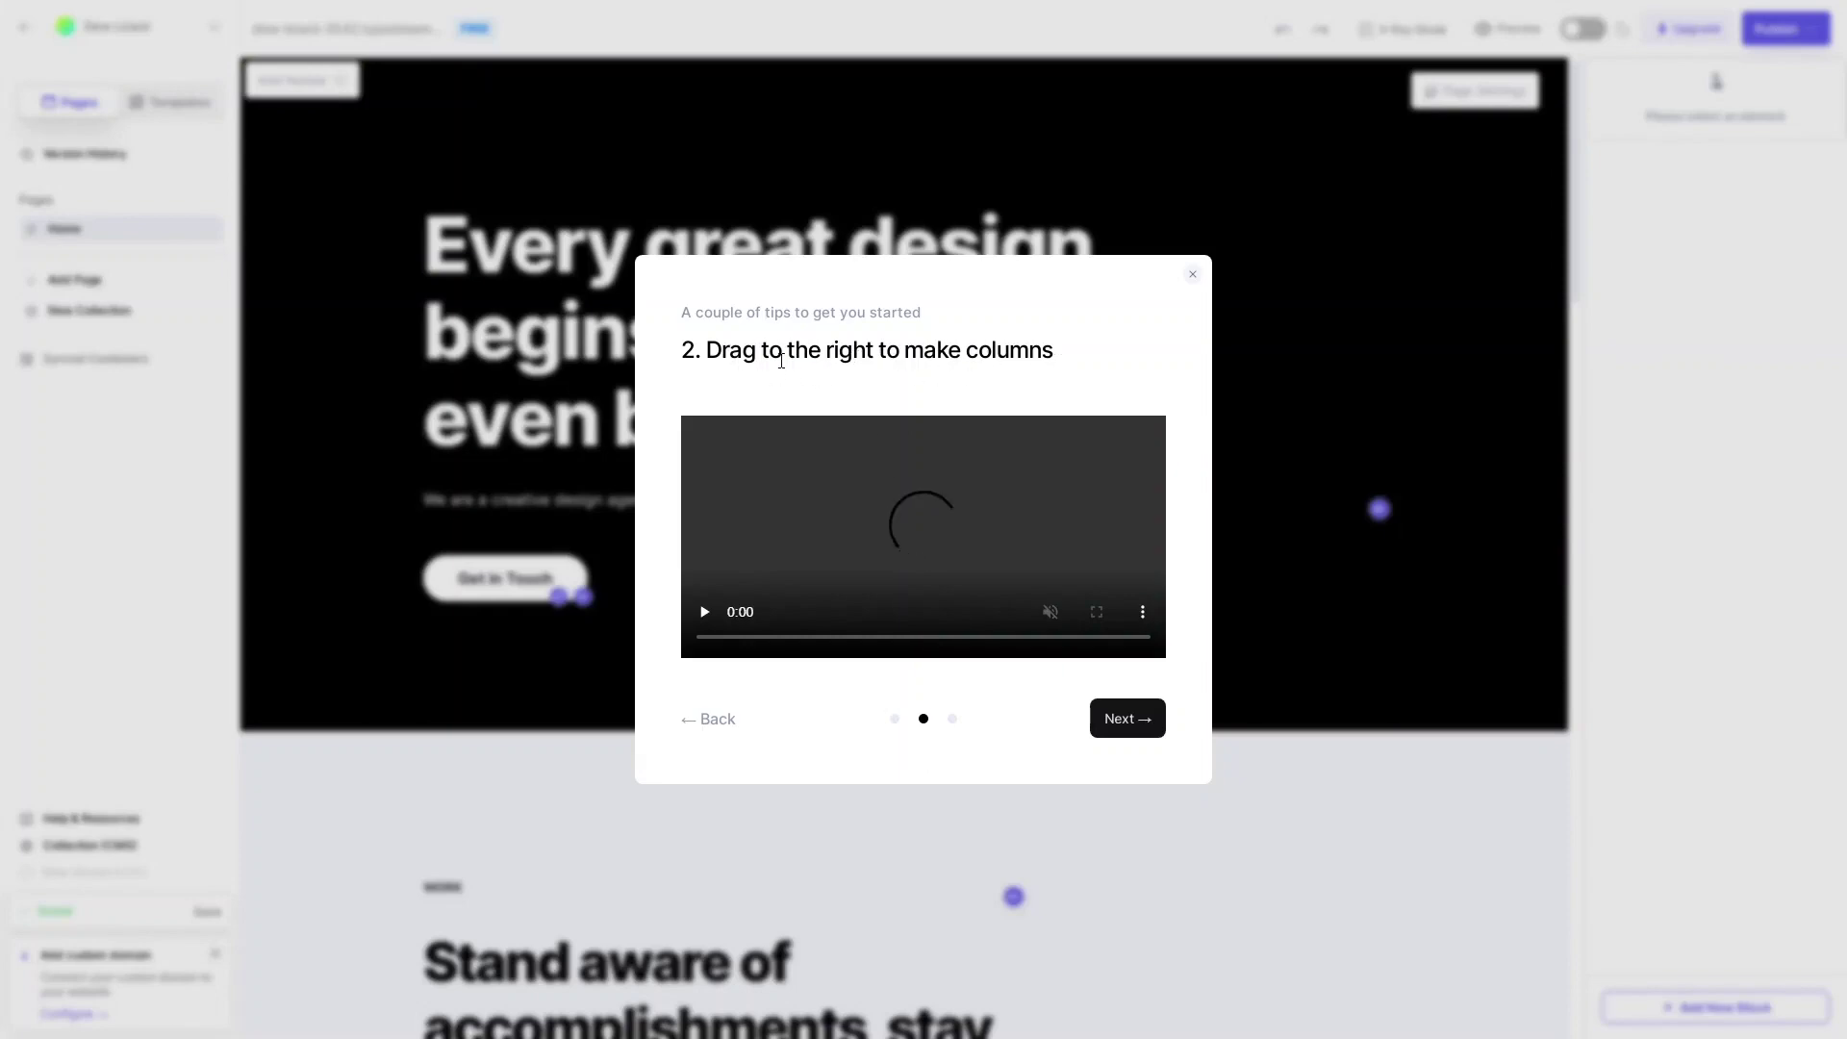
click(952, 721)
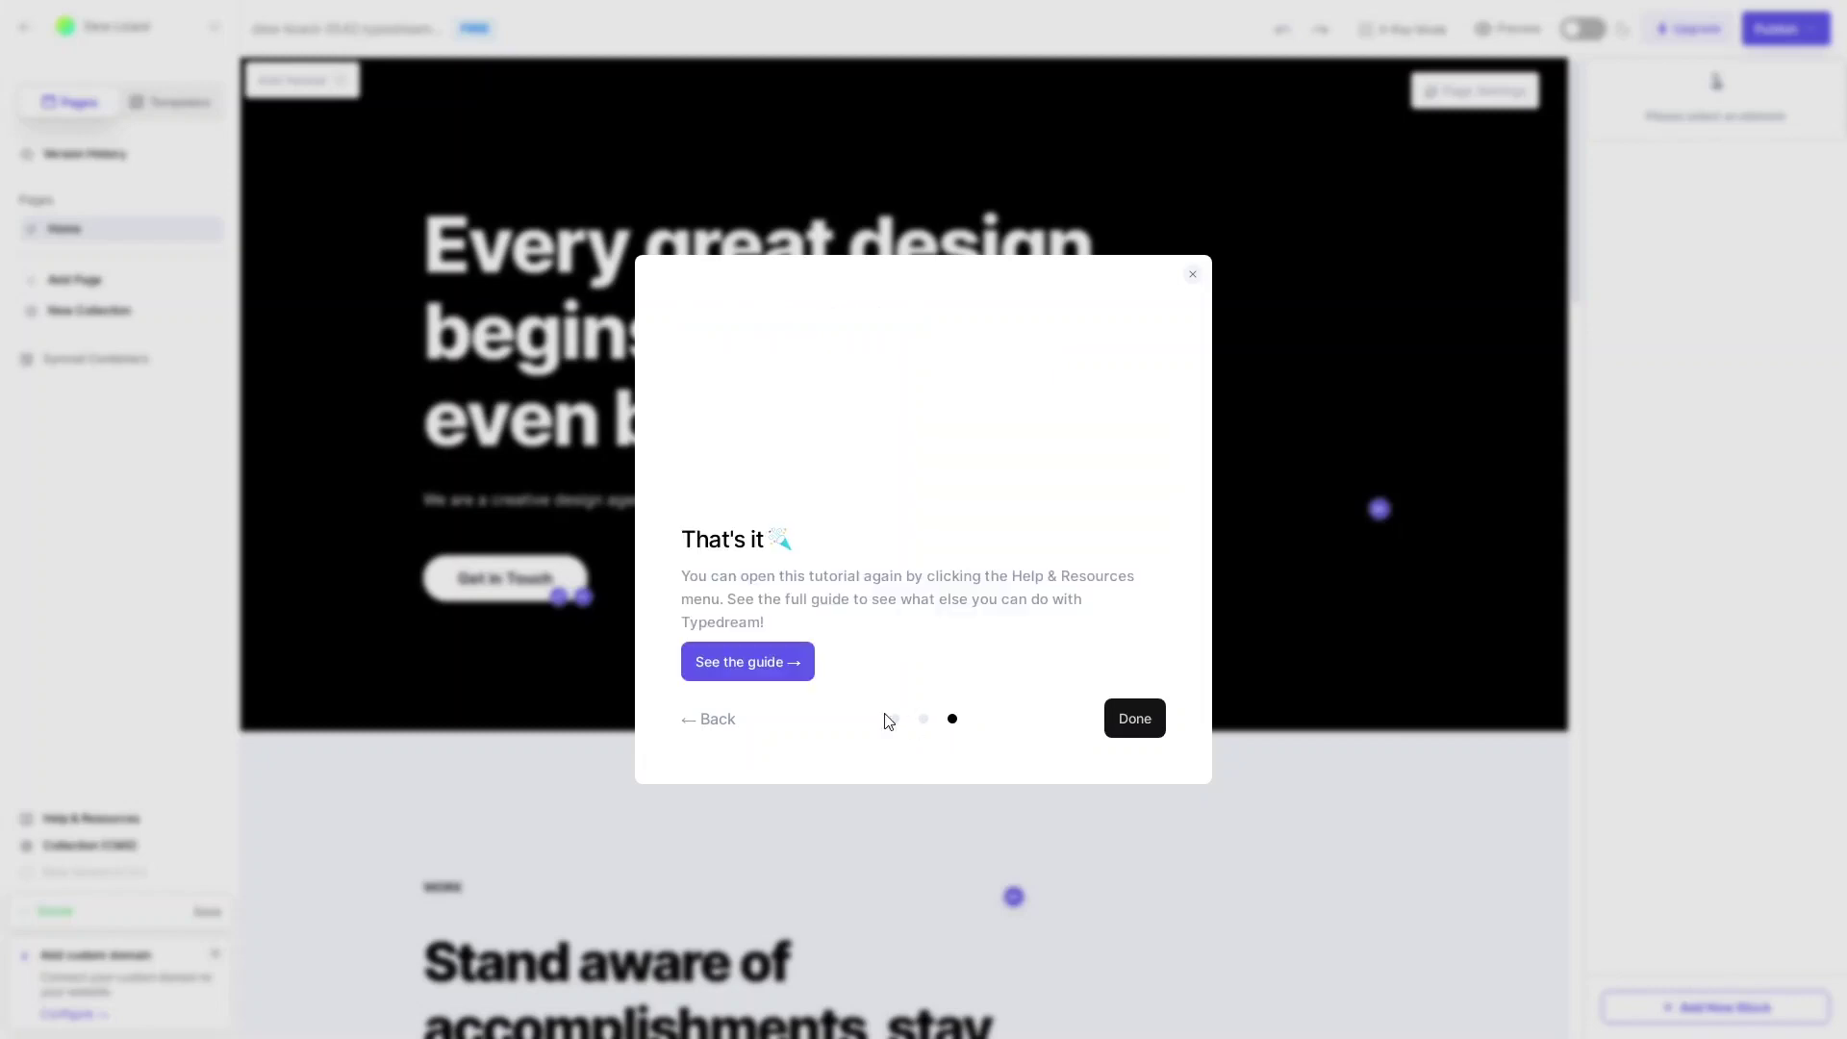
click(1135, 719)
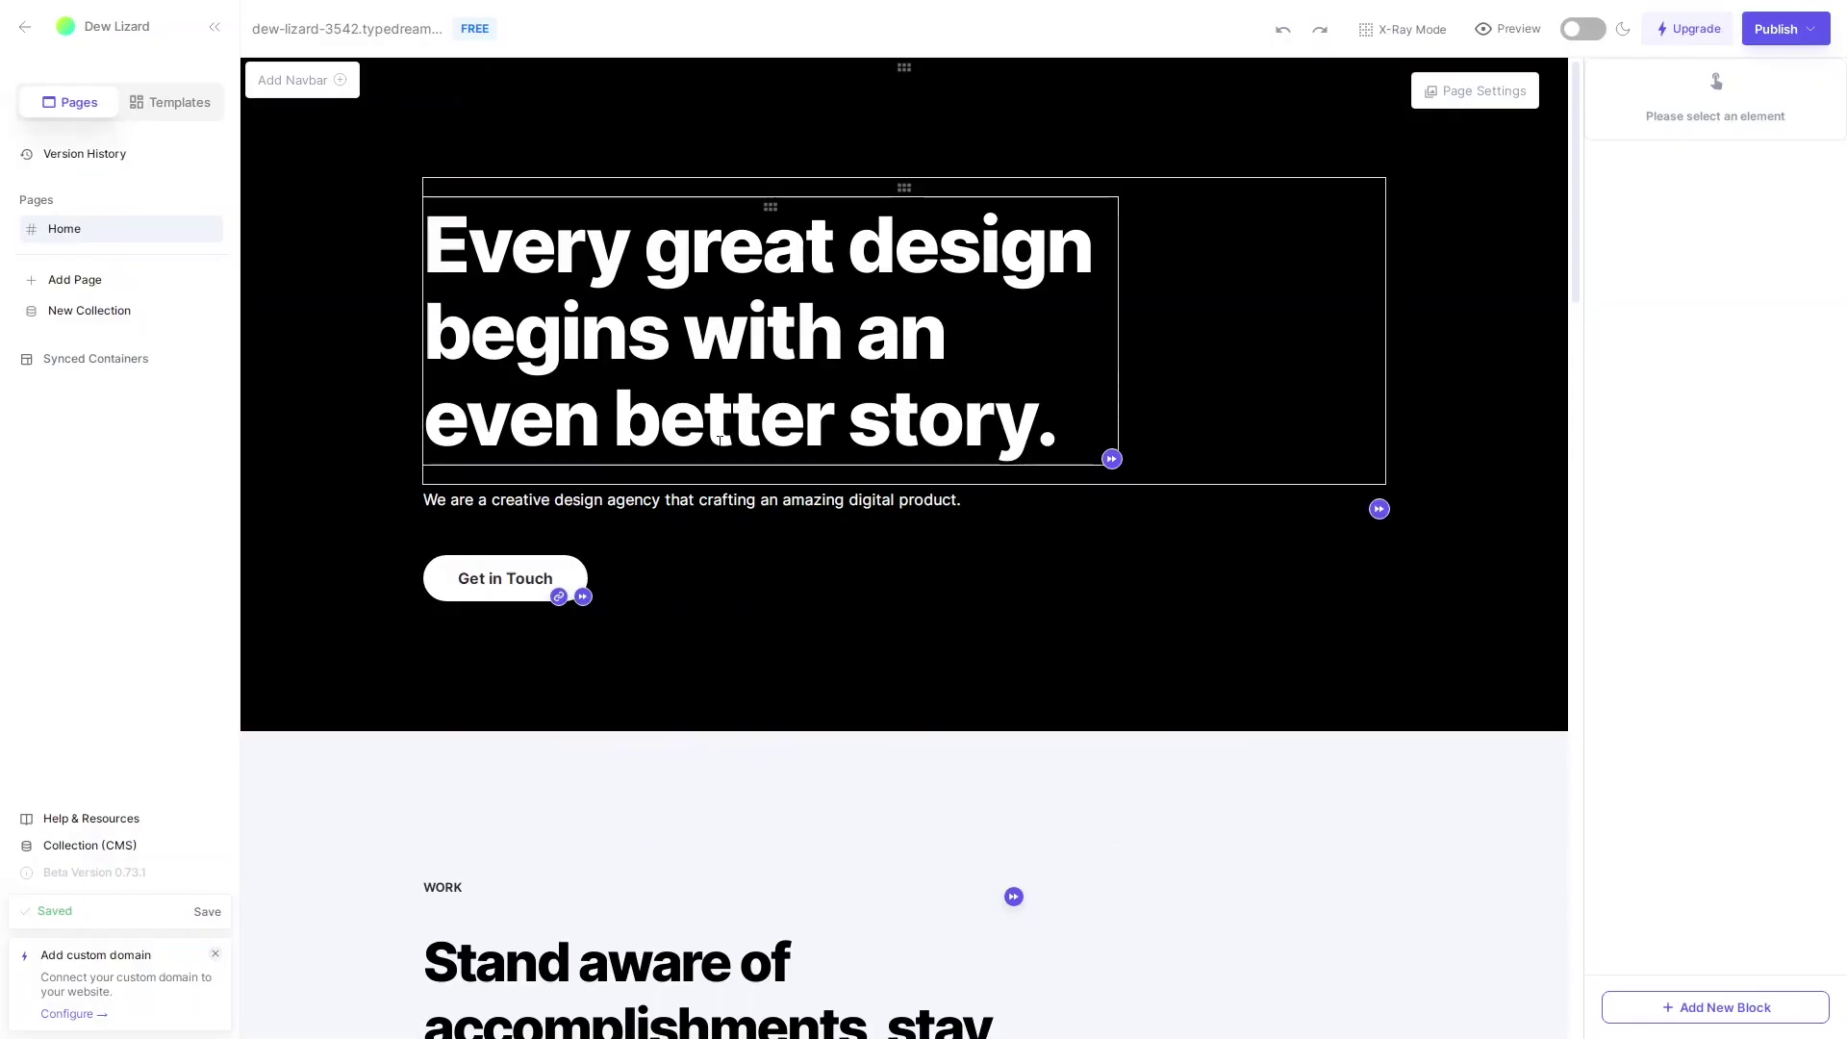
- Delete the Phospor Icon credit line and the "Credit & Resource :" text at the end of the home page
scroll(719, 444, down, 10)
scroll(719, 444, down, 15)
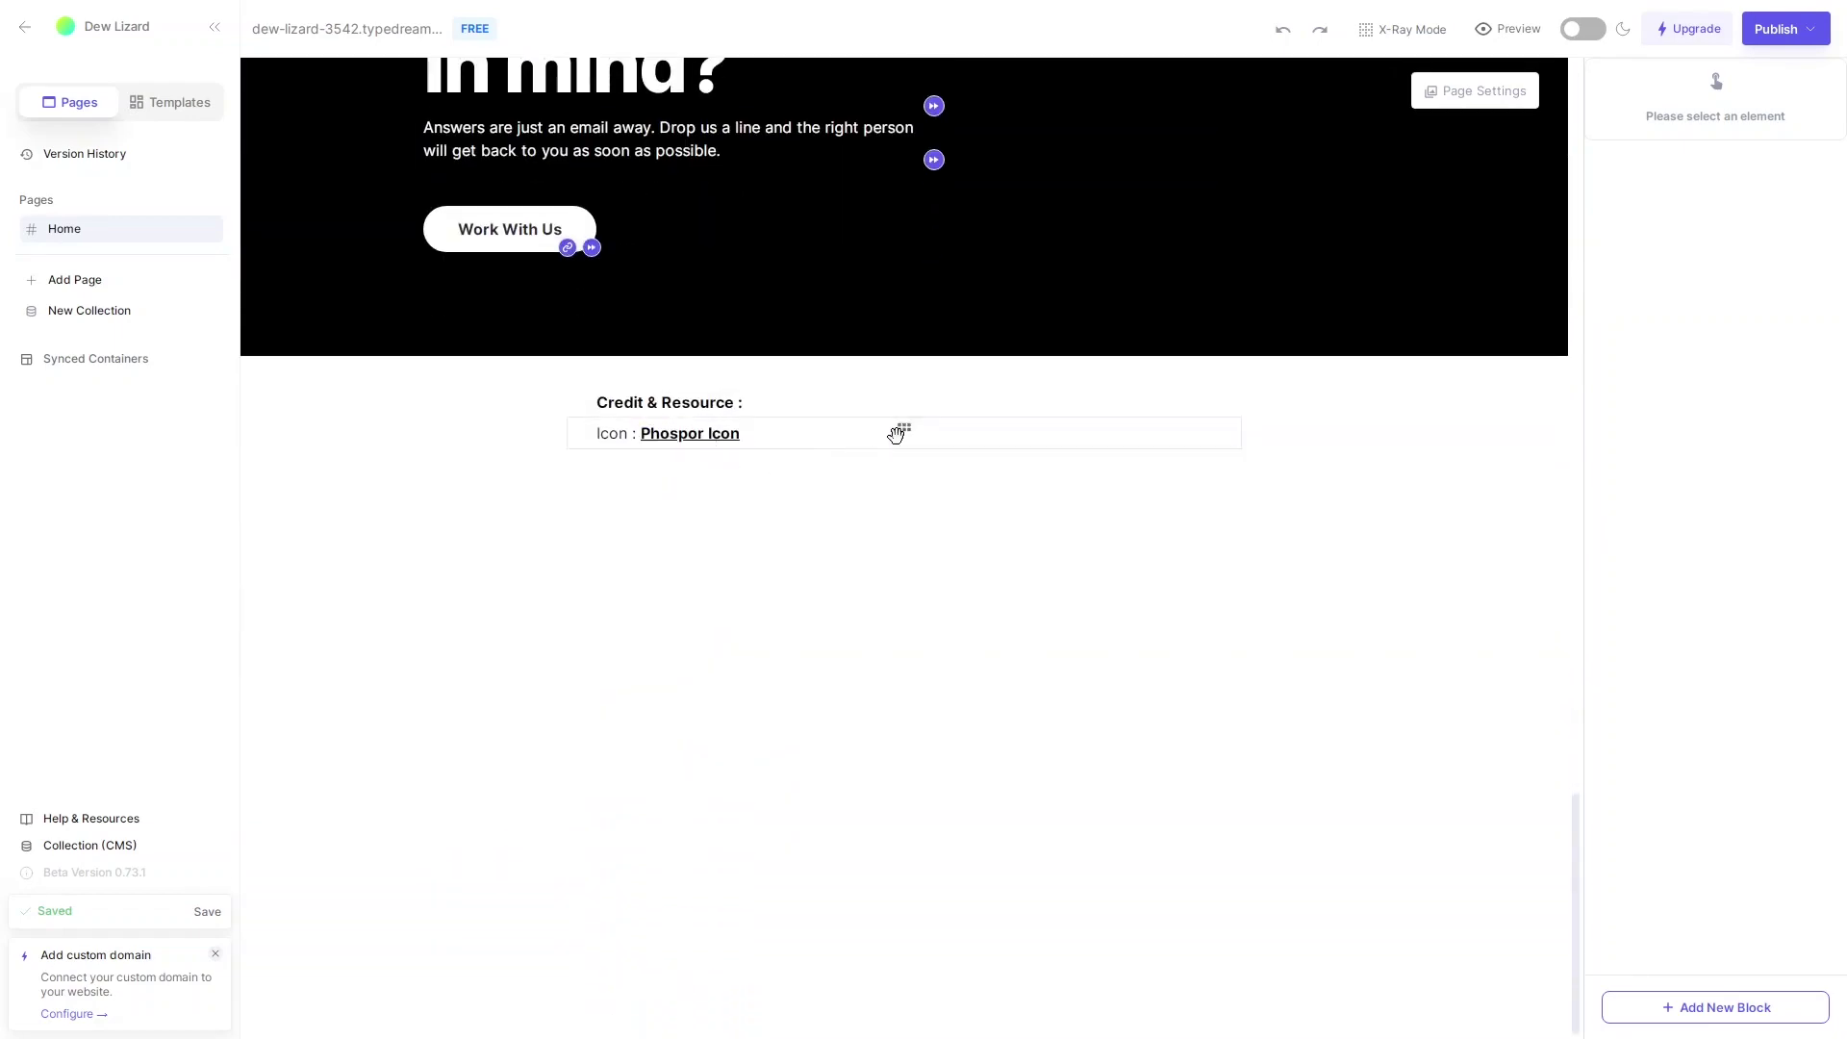
click(901, 432)
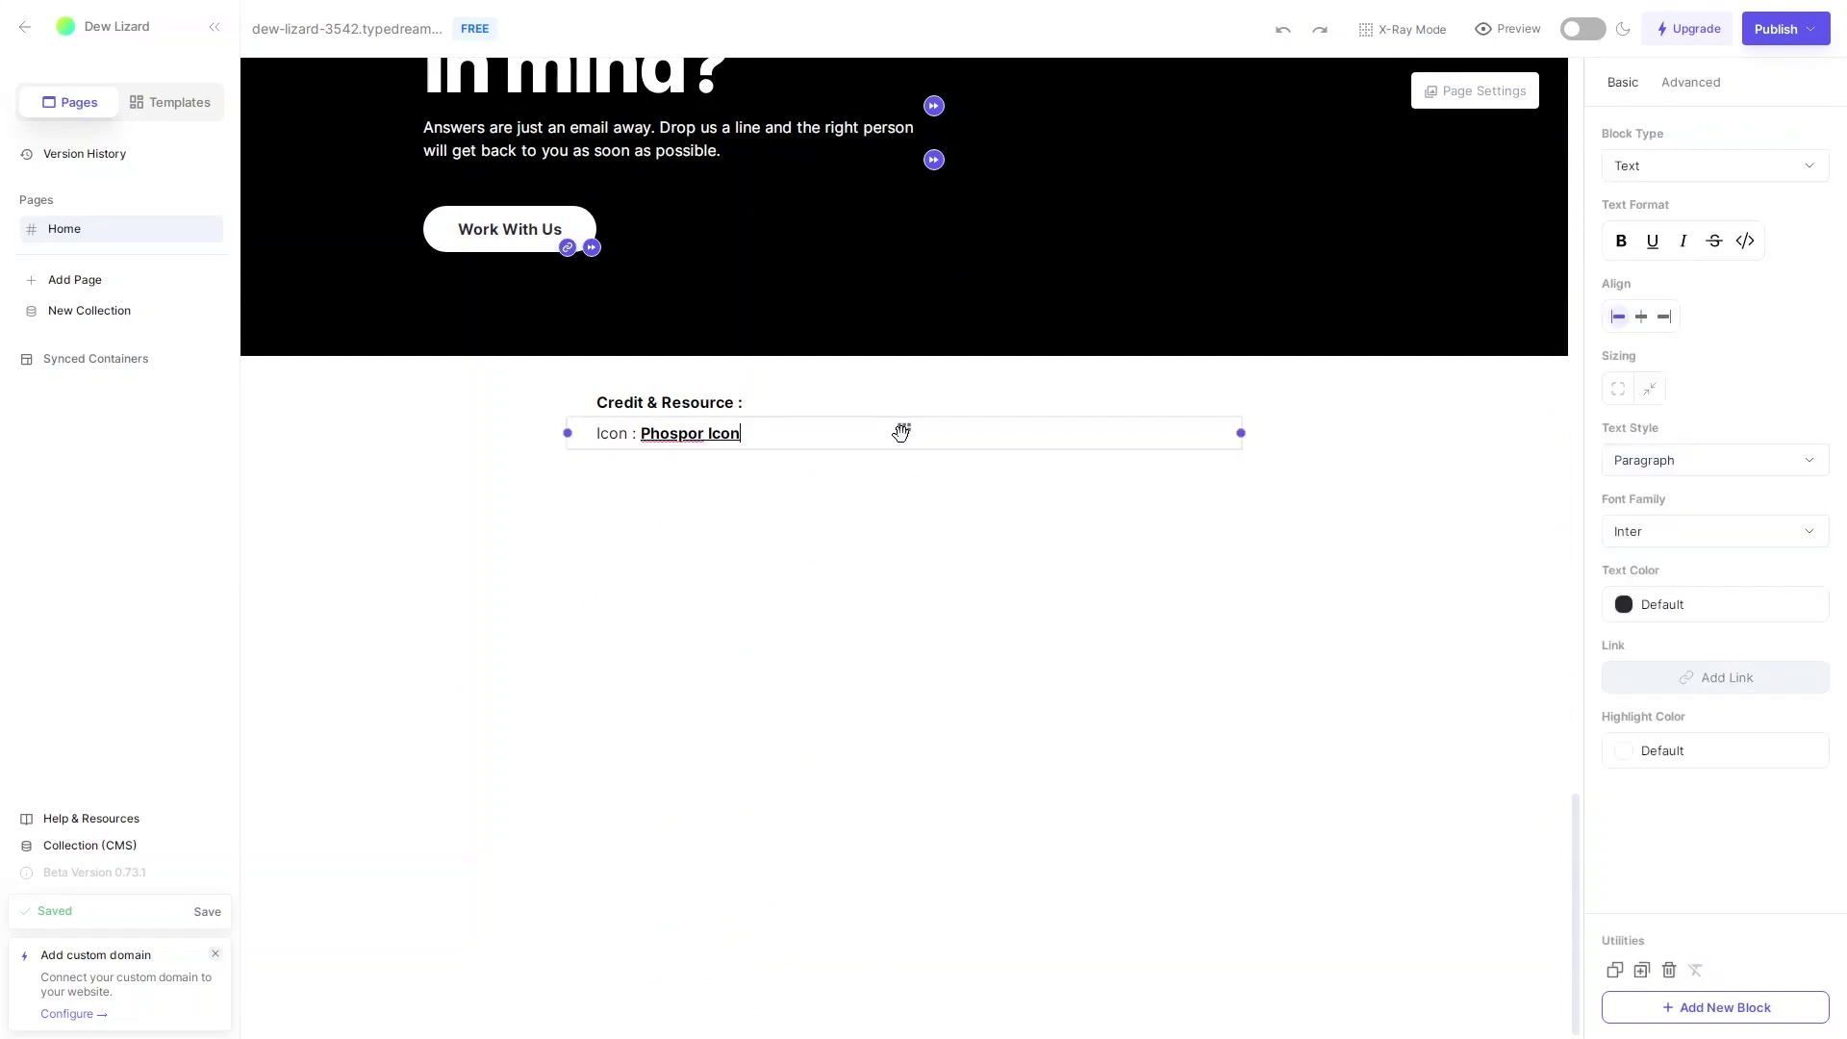
click(1674, 975)
key(BackSpace)
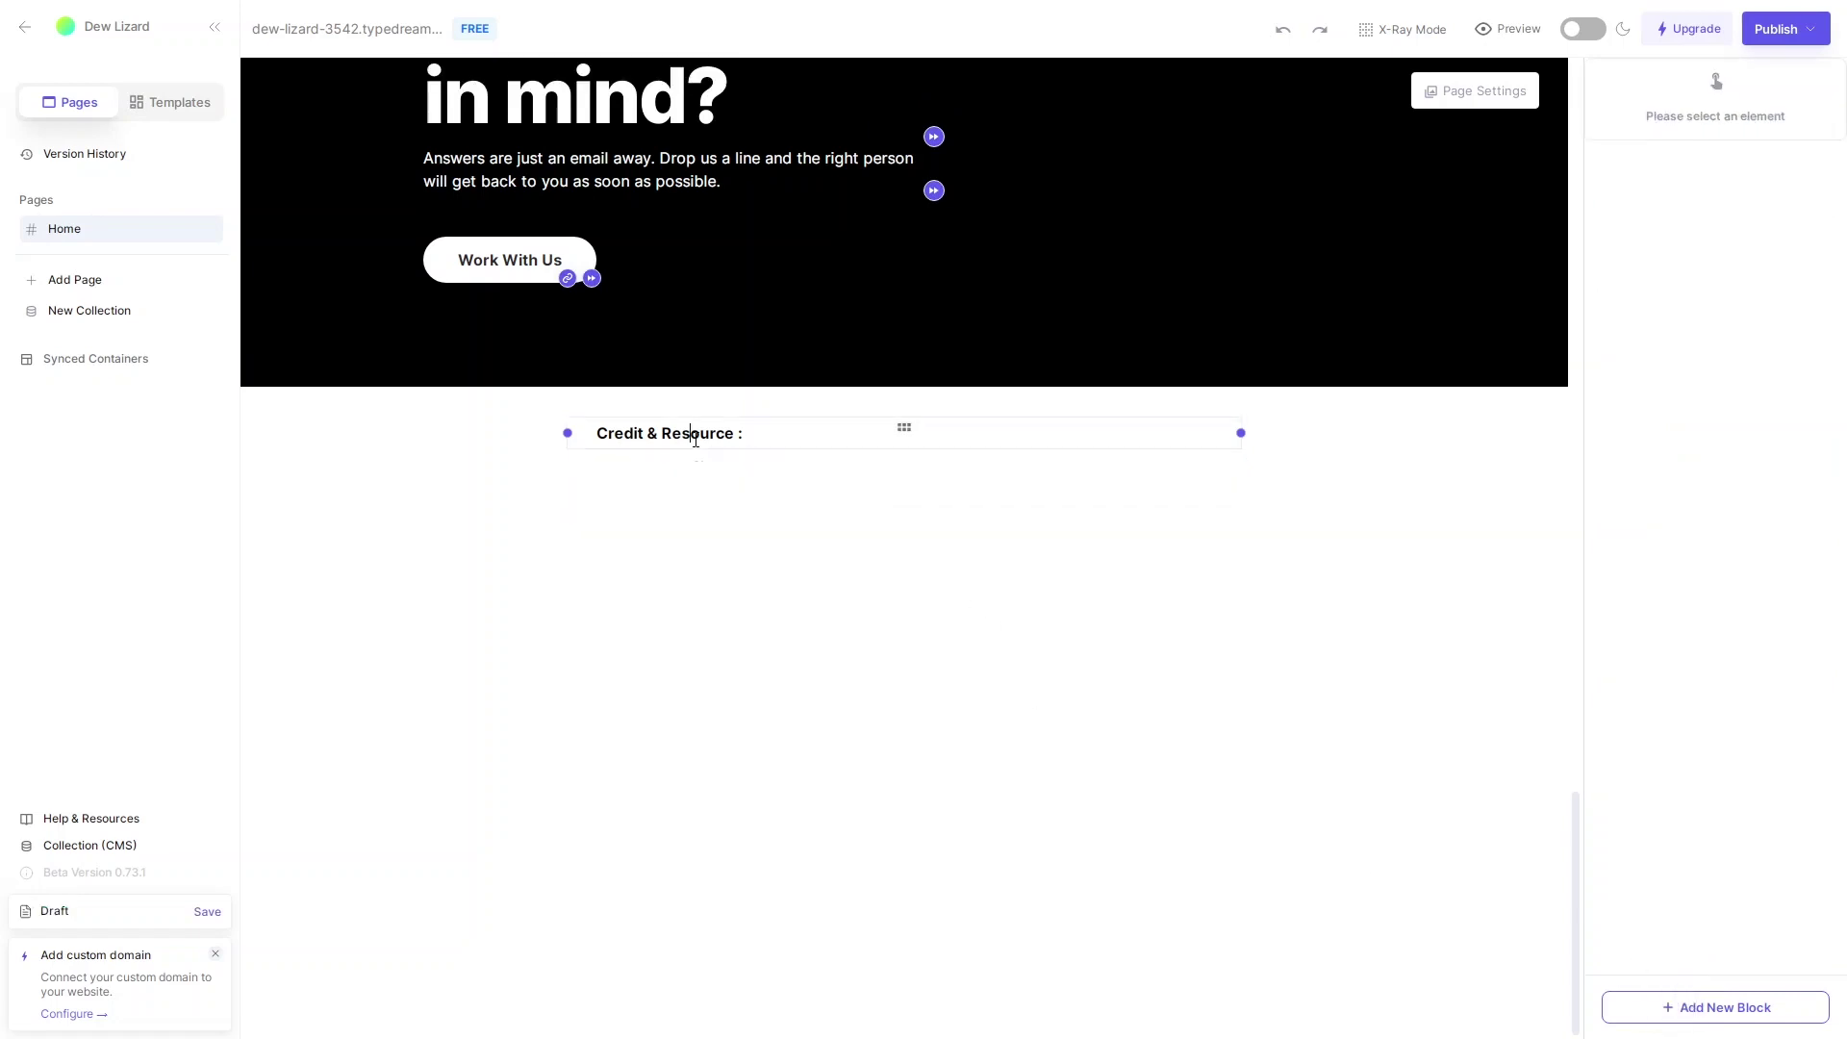
click(690, 433)
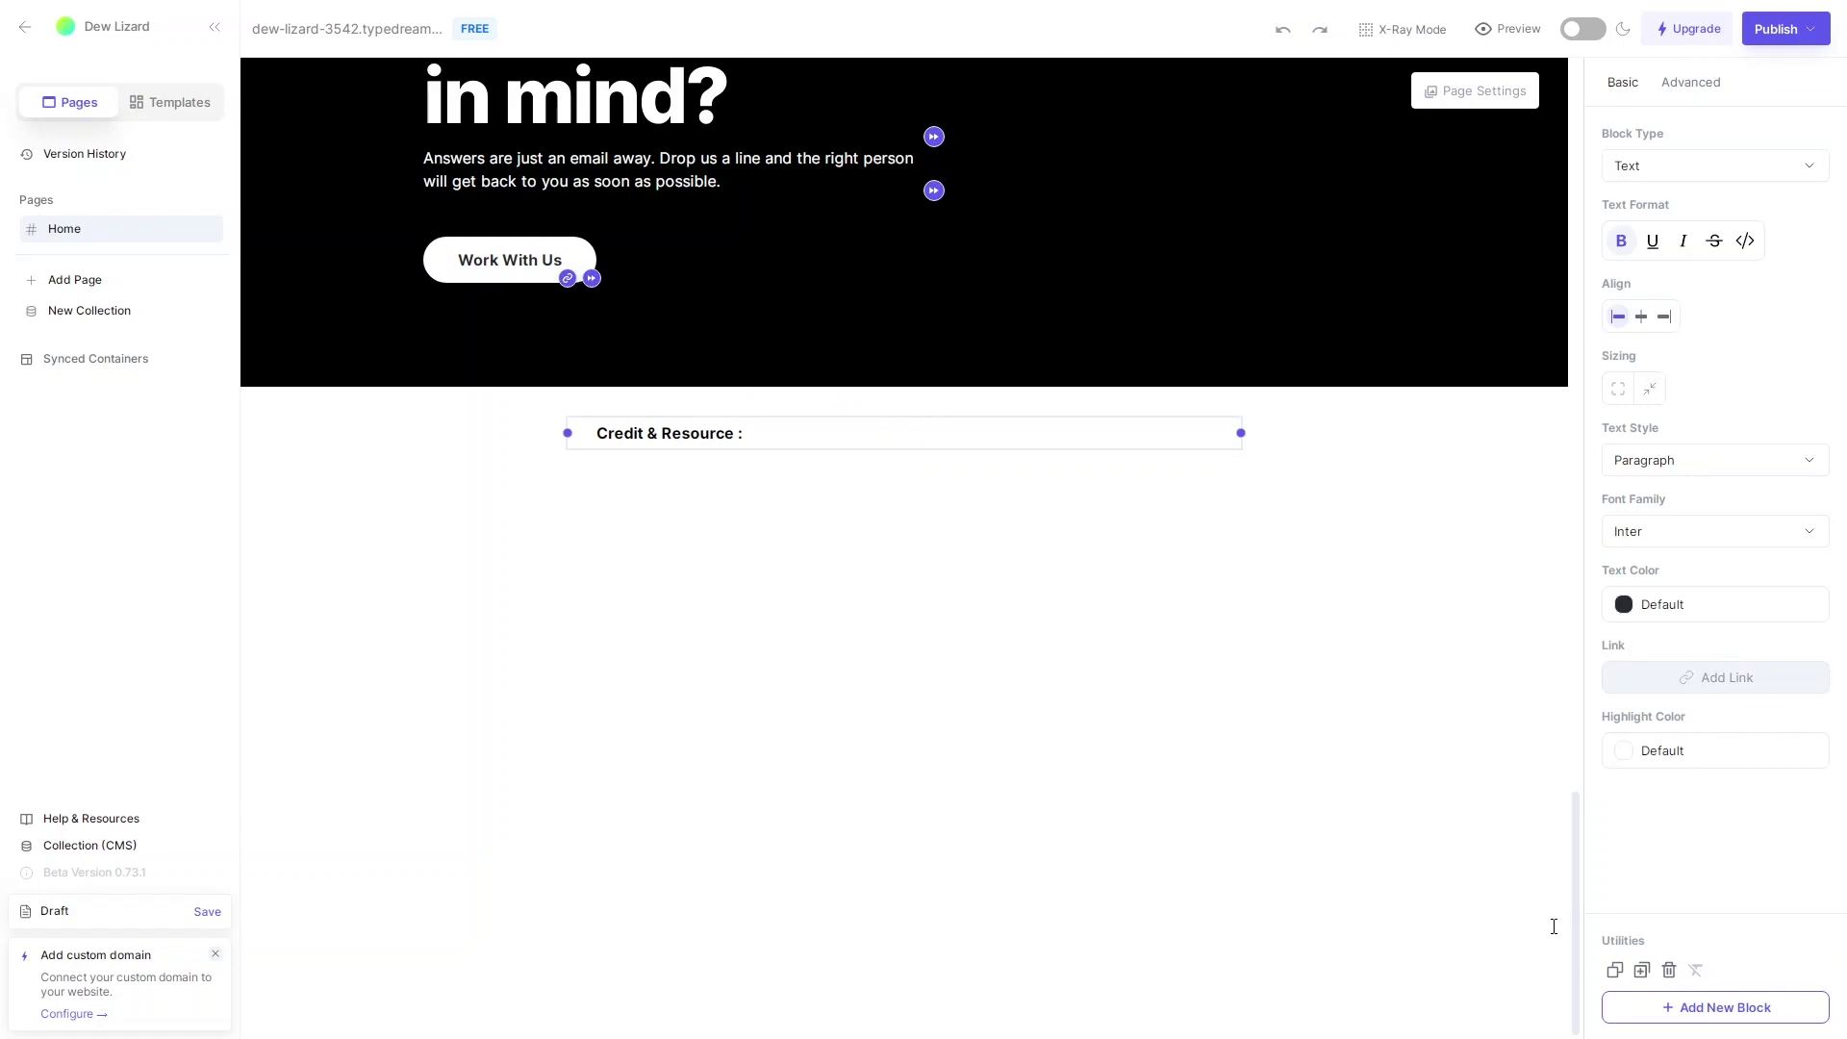
click(1671, 972)
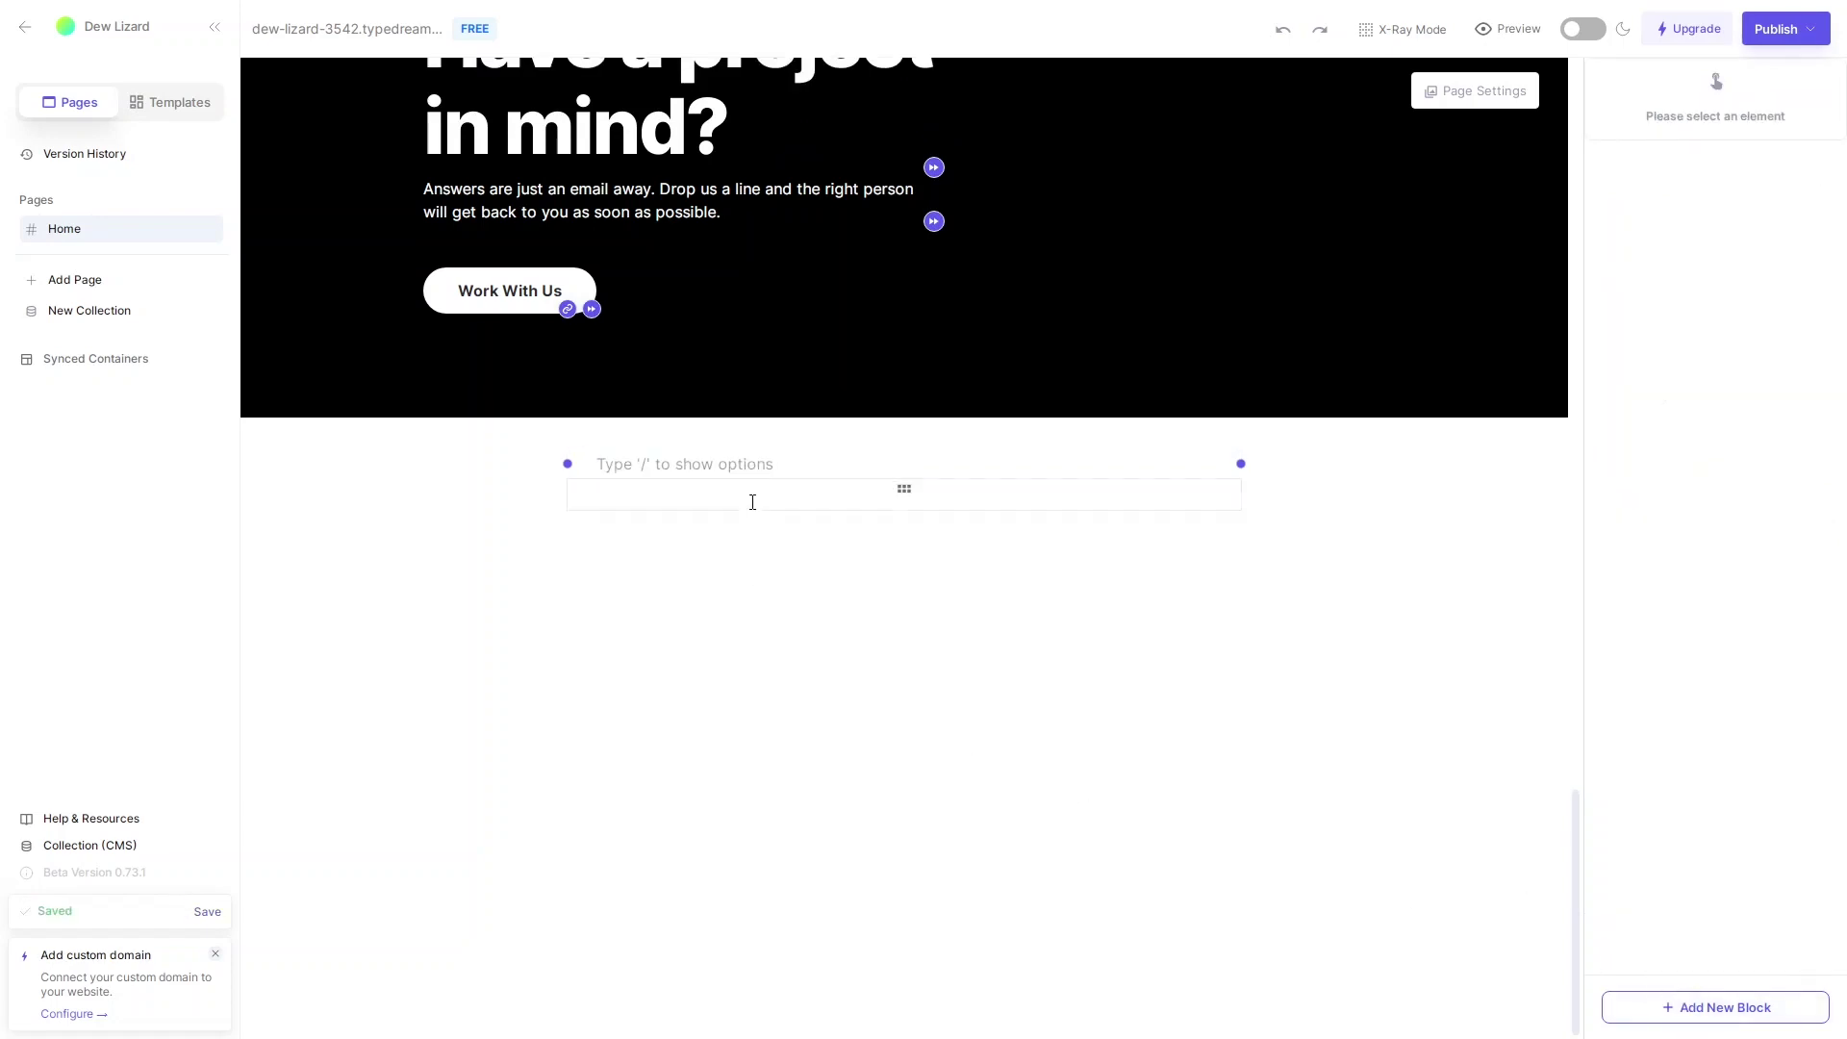
- Add a Heading 1 block below the "Have a project in mind?" section with the text "ghfghfgh"
click(1721, 1018)
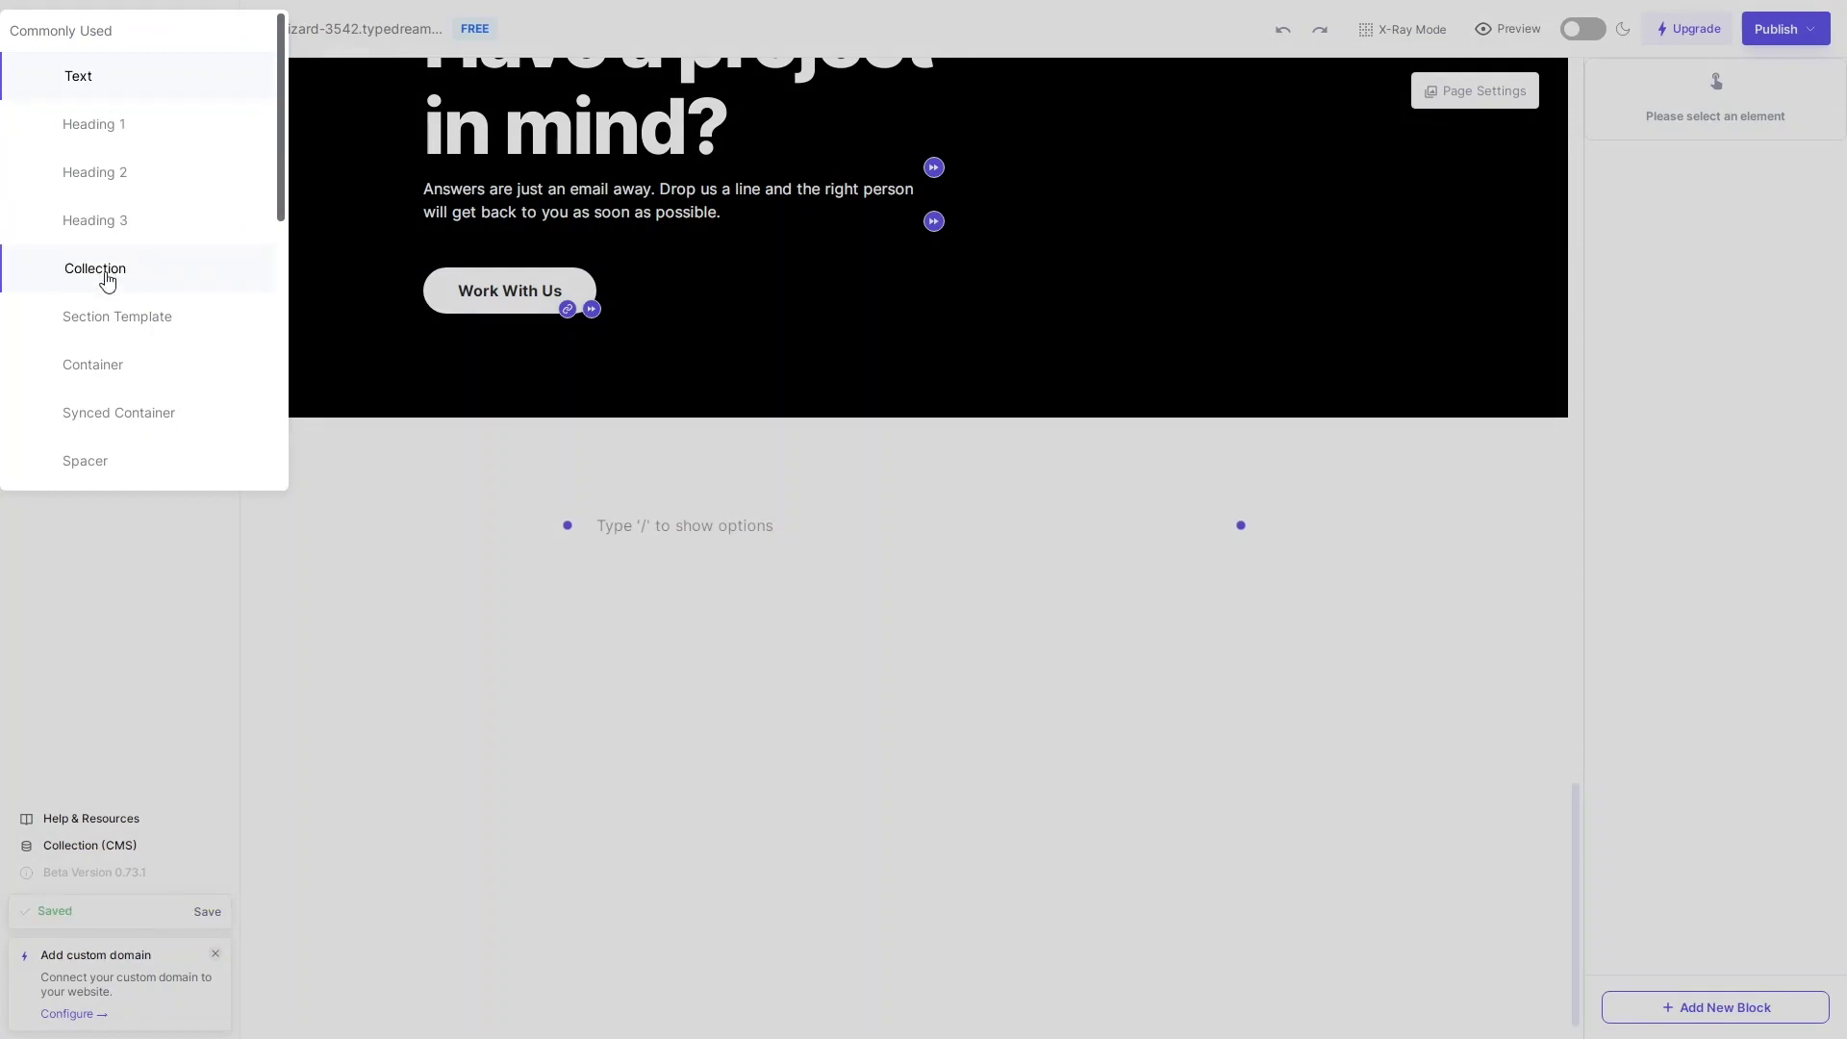
scroll(105, 291, down, 1)
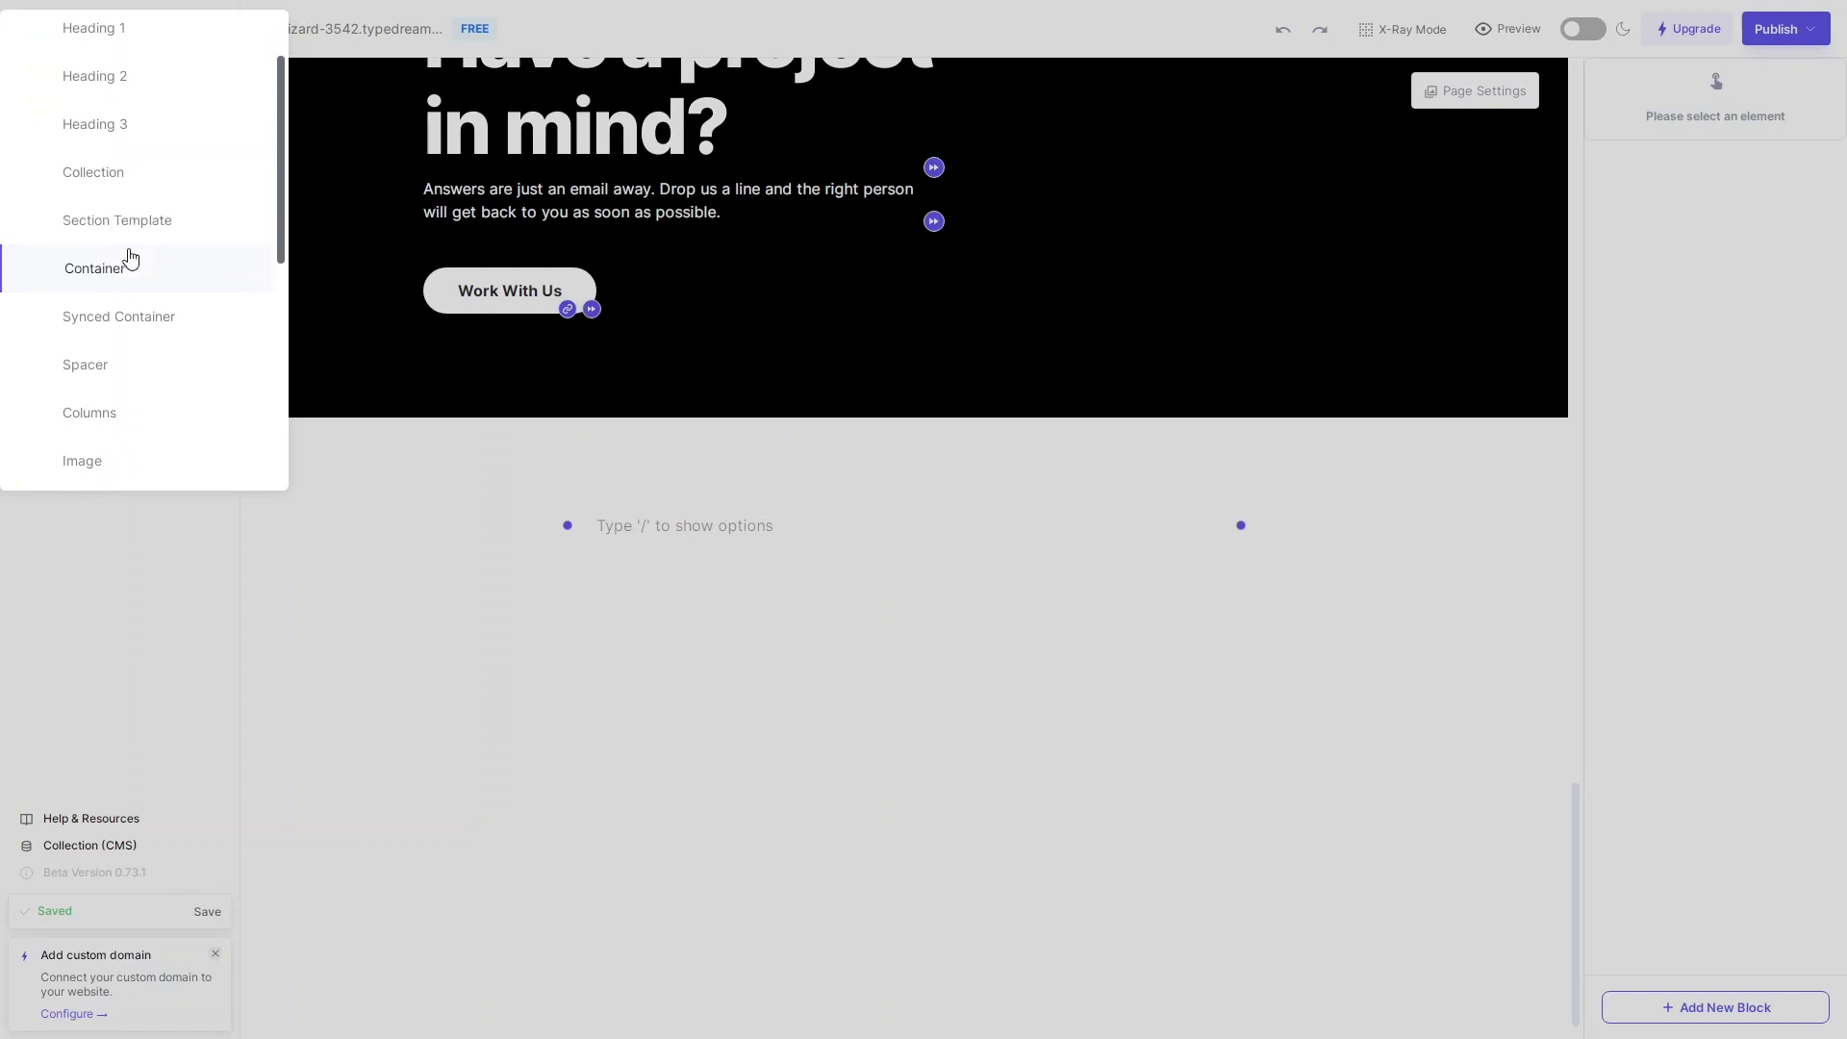
scroll(125, 279, down, 2)
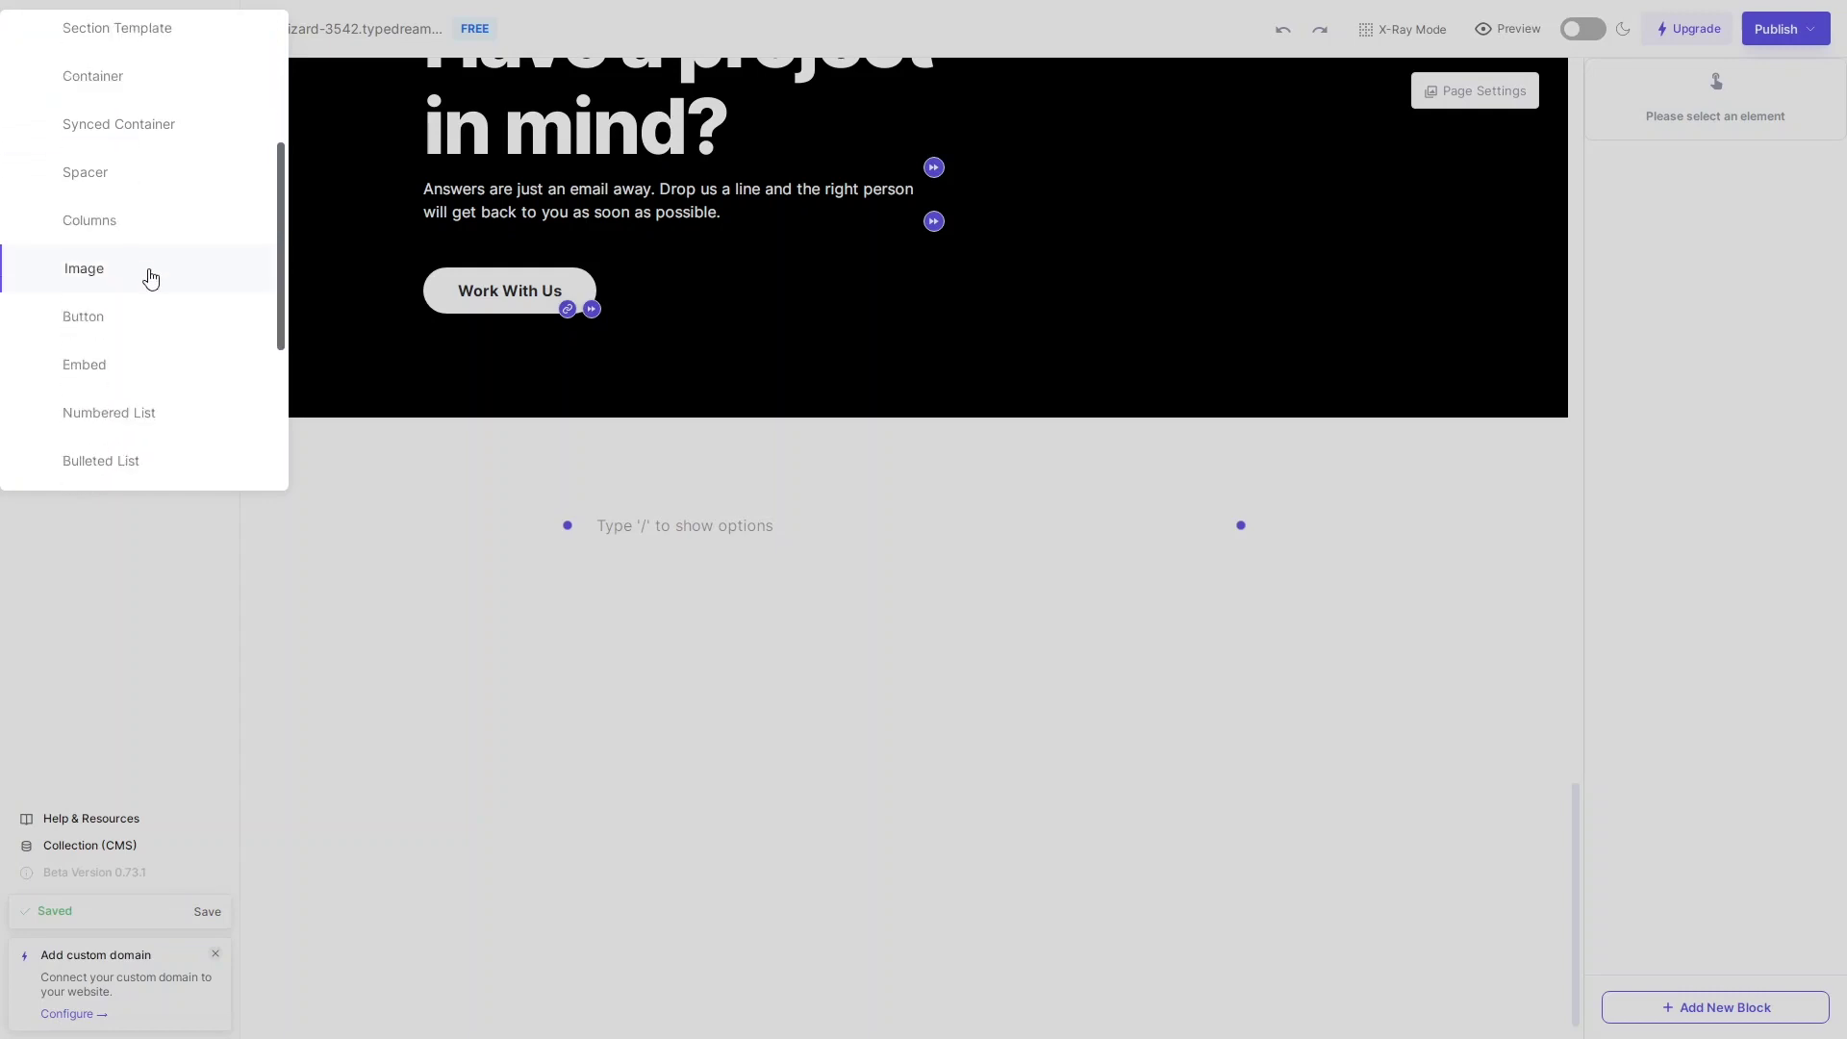
scroll(263, 318, up, 3)
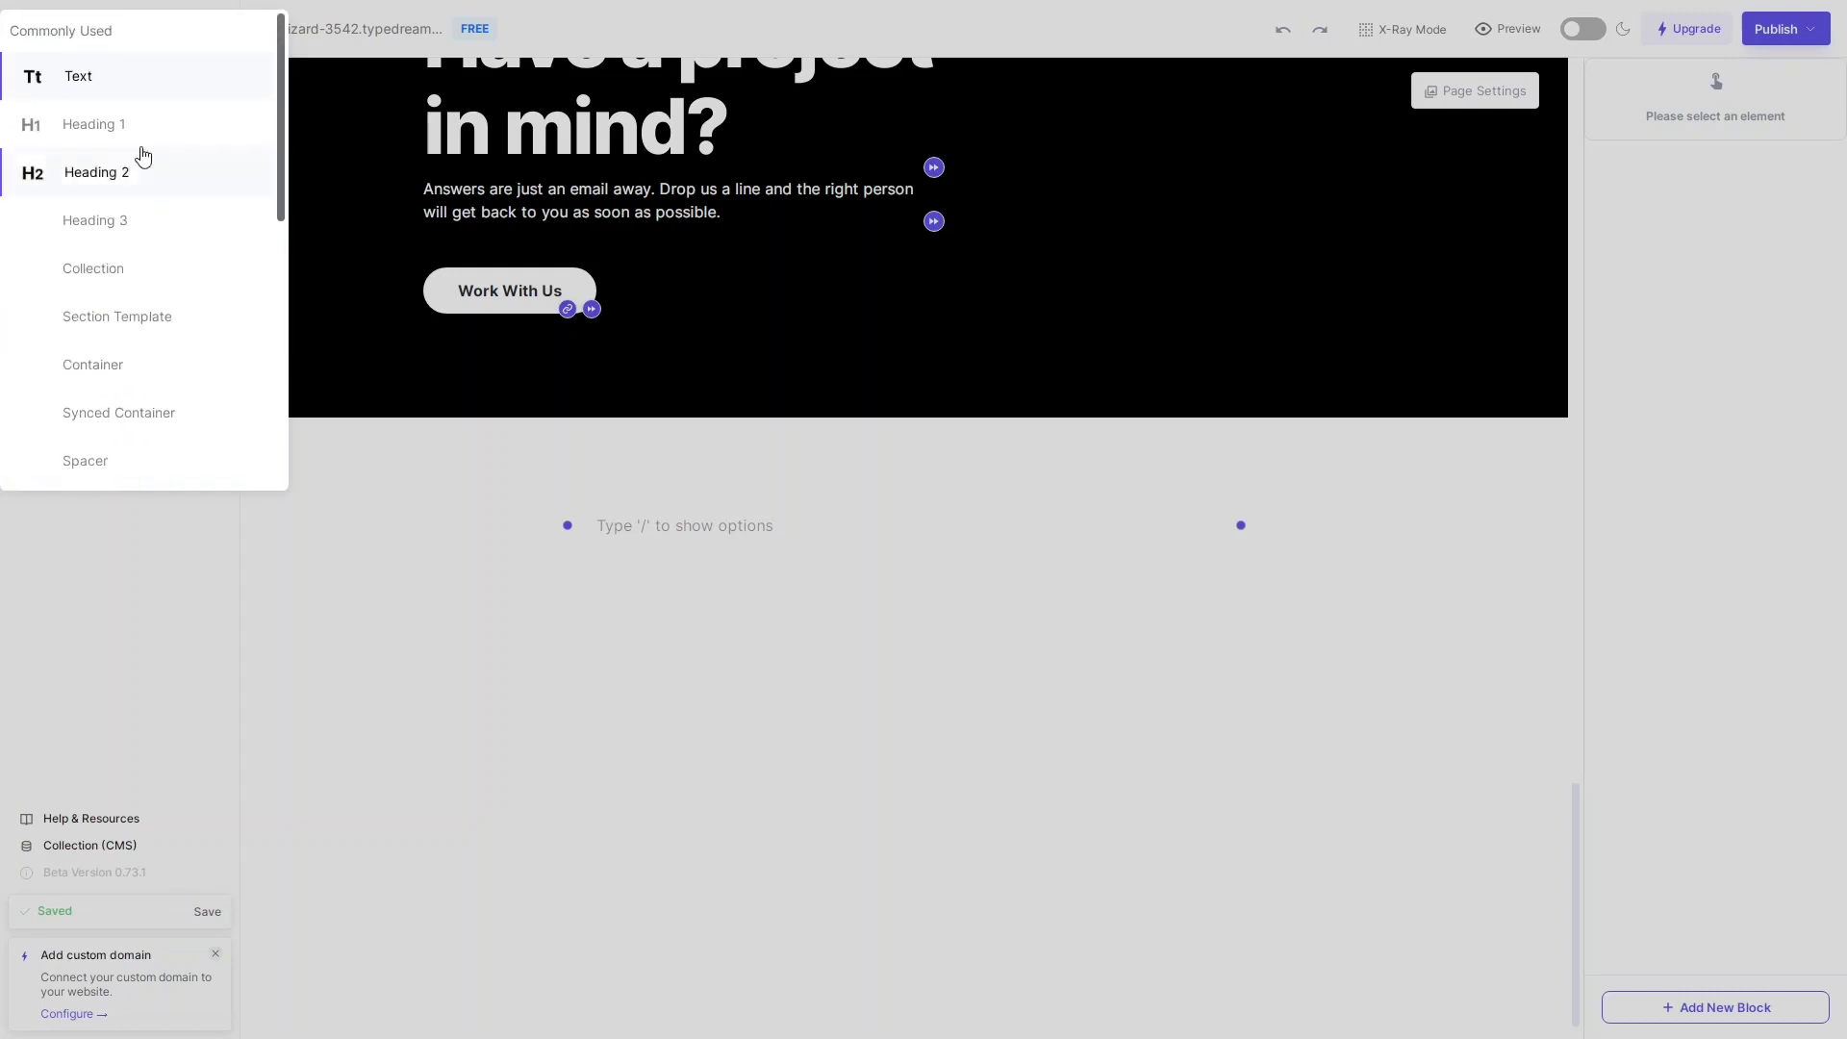
click(94, 125)
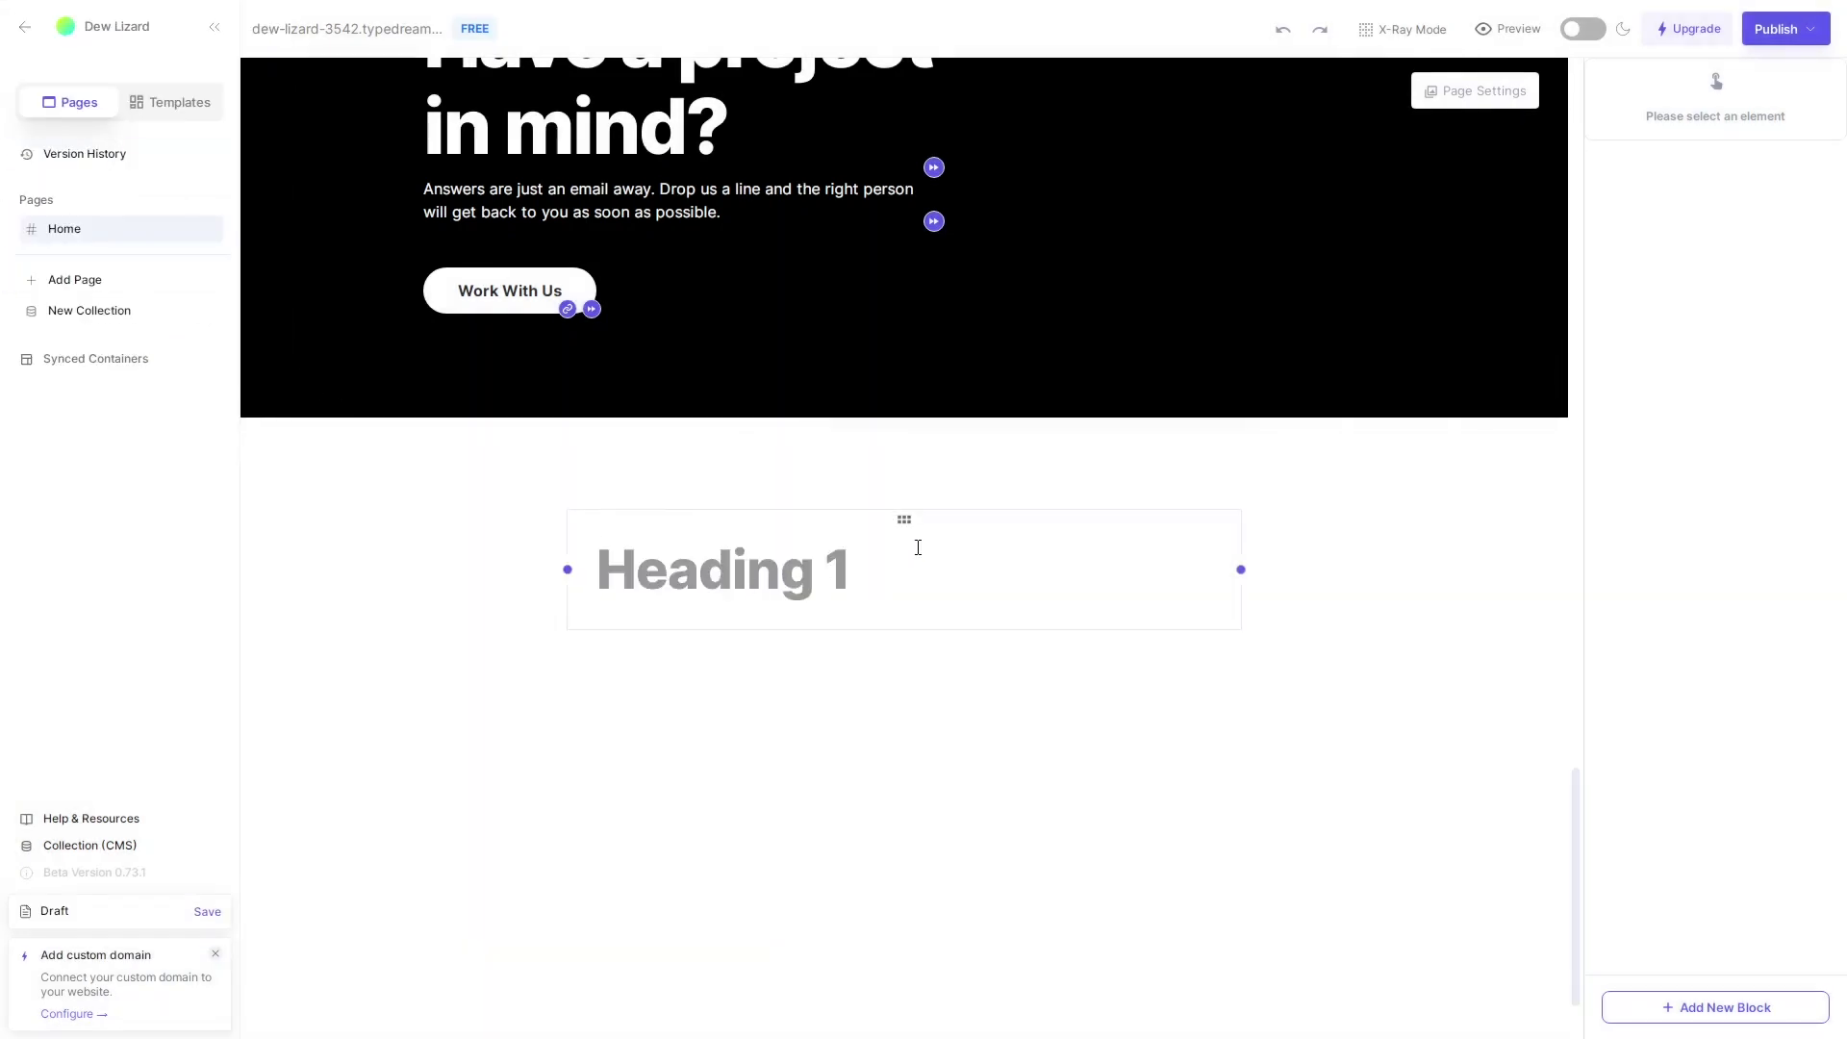
text(ghfghfgh)
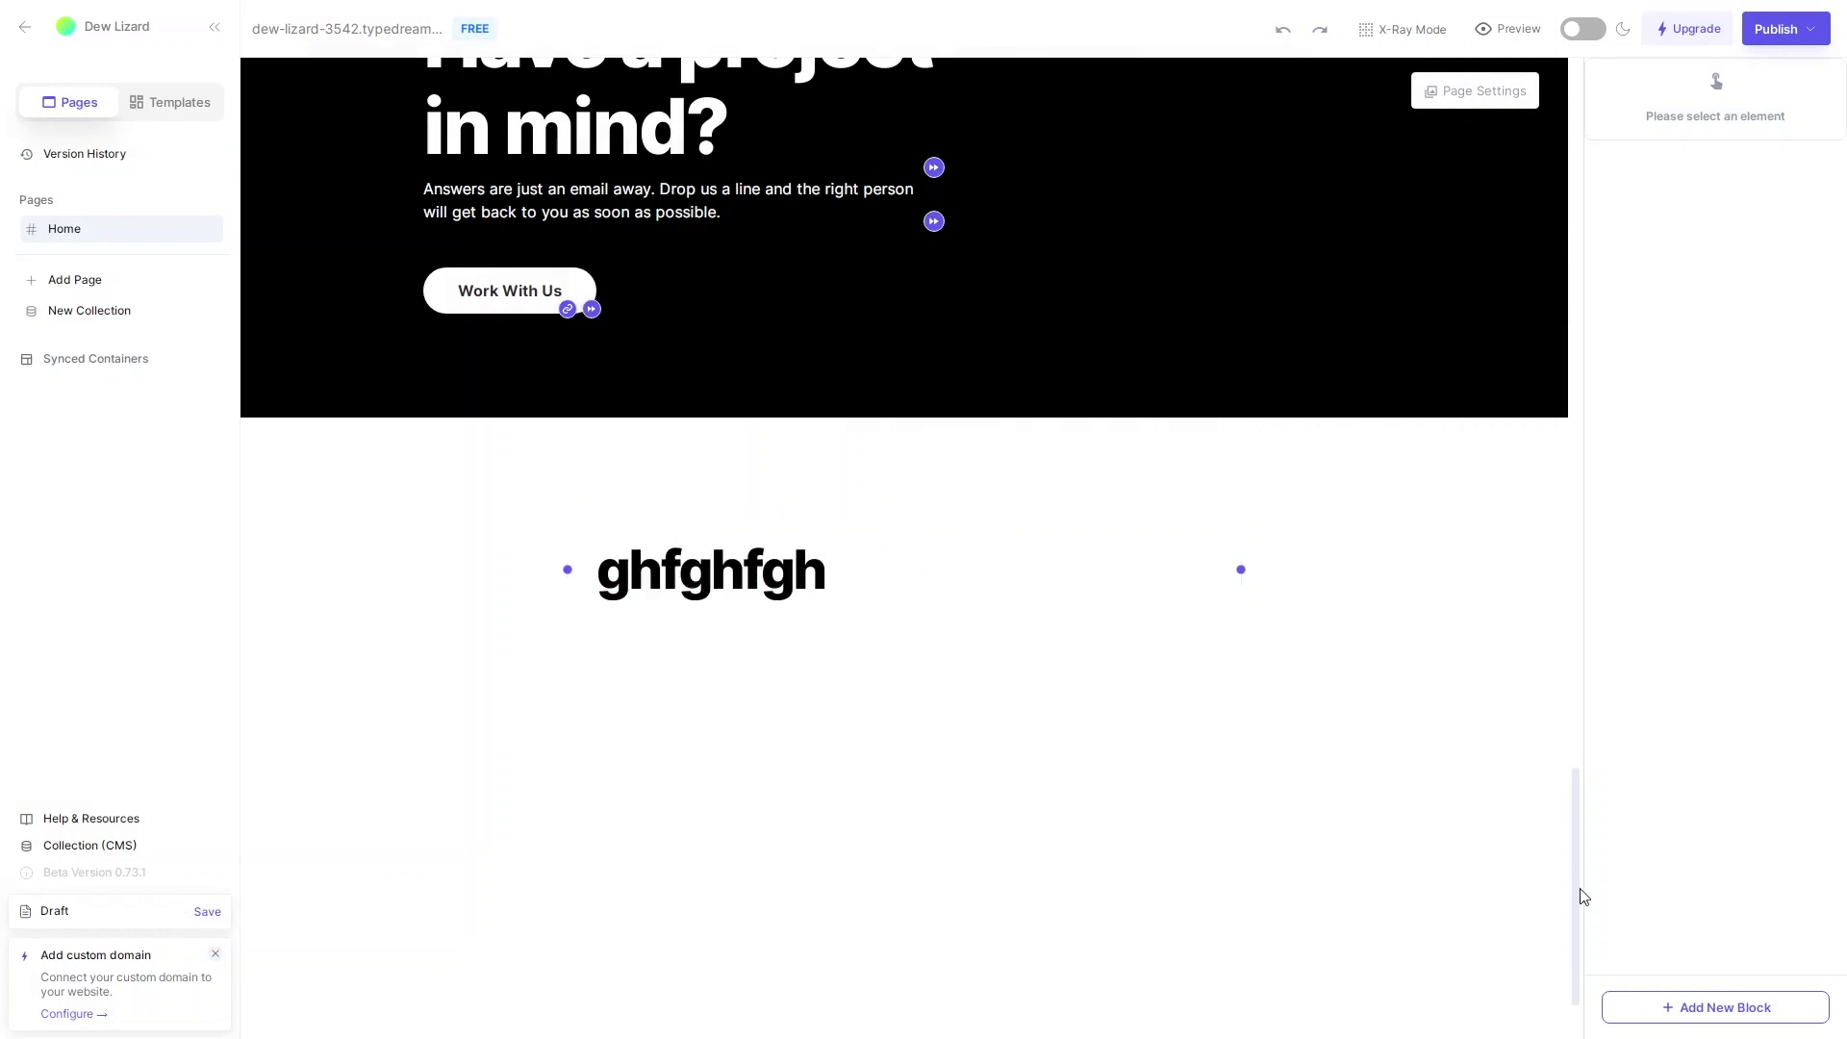
- Delete the "ghfghfgh" heading and the leftover empty block at the end of the page
click(1080, 552)
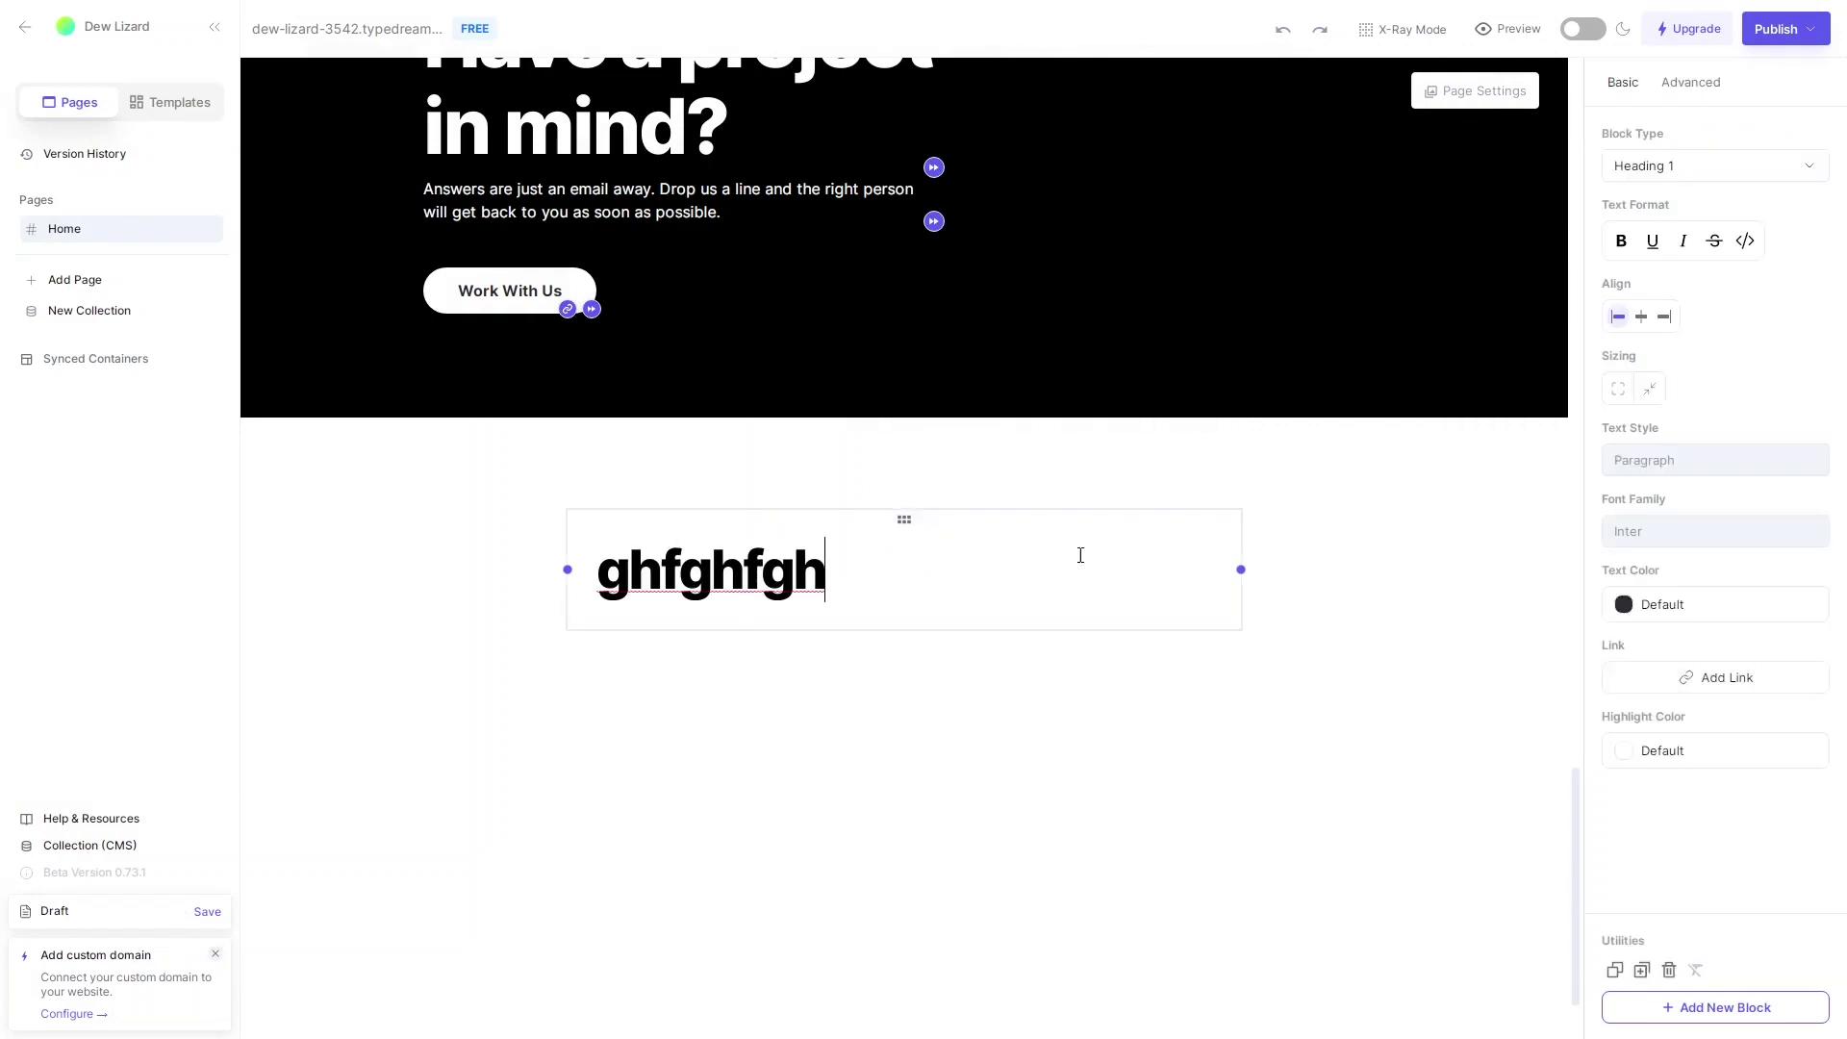
click(1669, 970)
click(1669, 970)
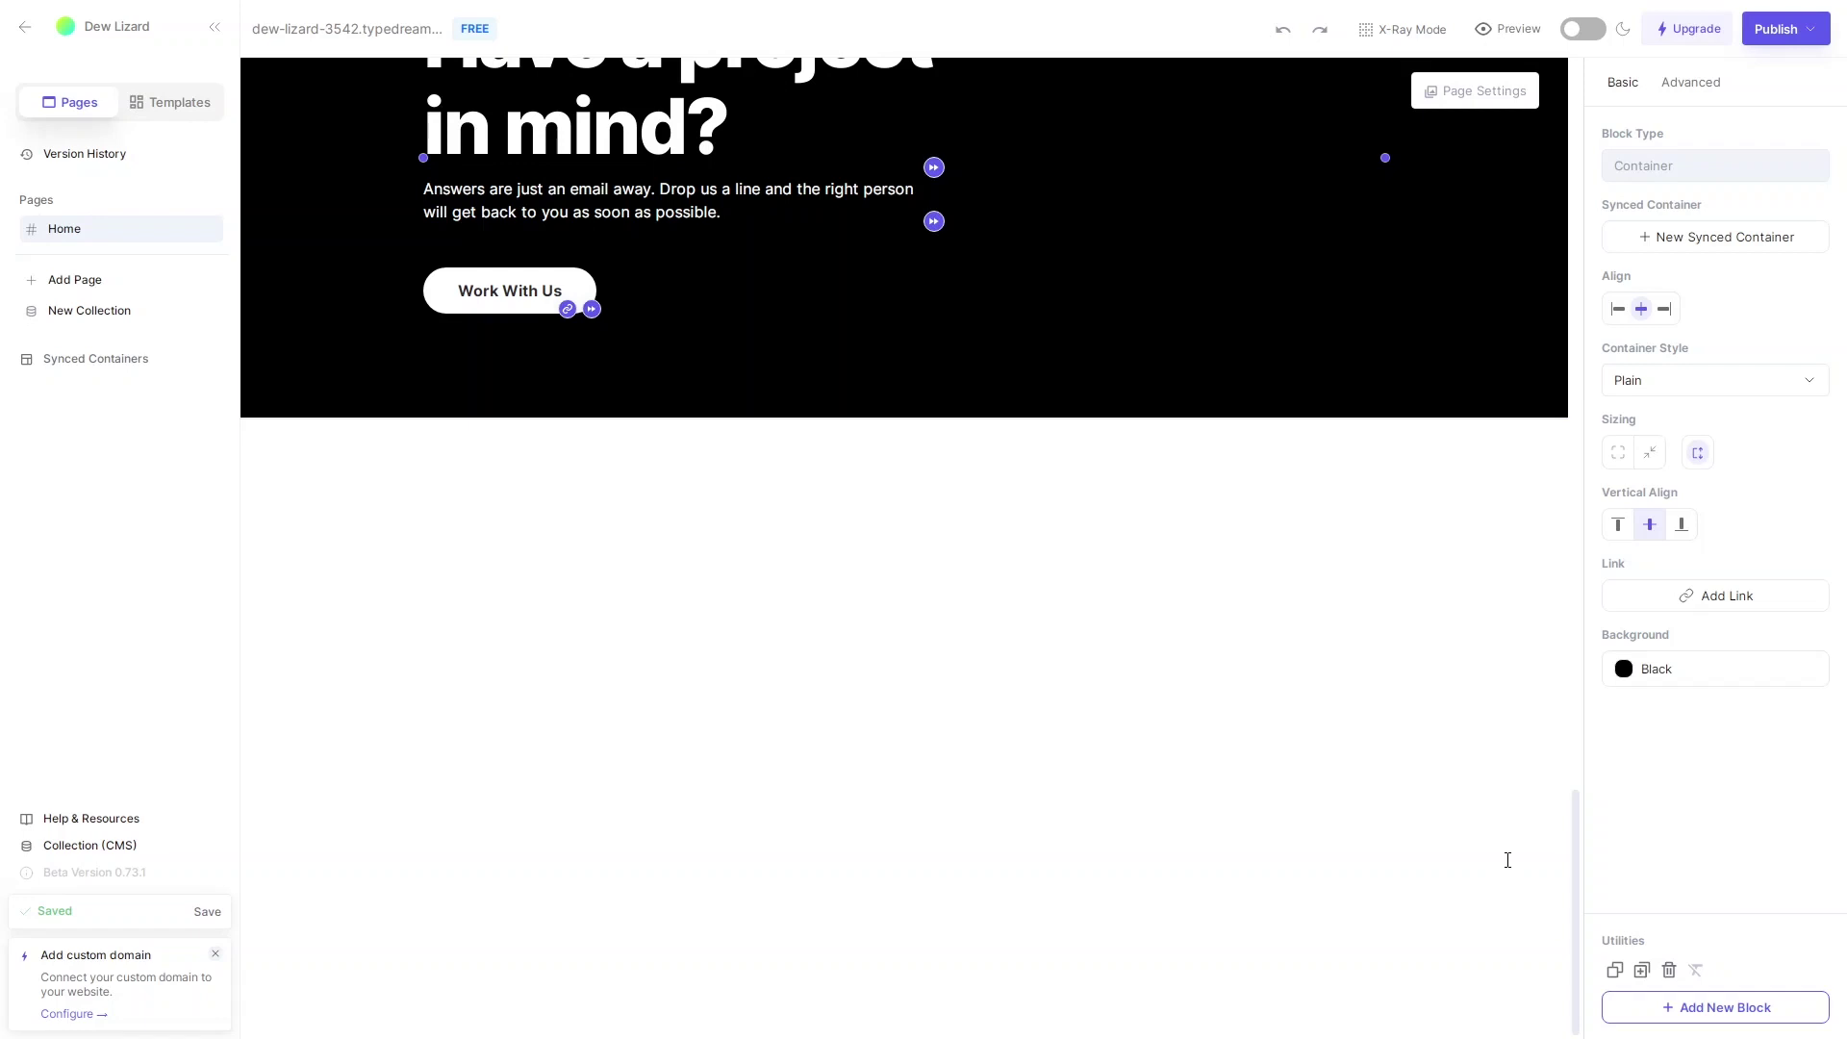
- Duplicate the black "Have a project in mind?" container and undo the duplication
click(1640, 971)
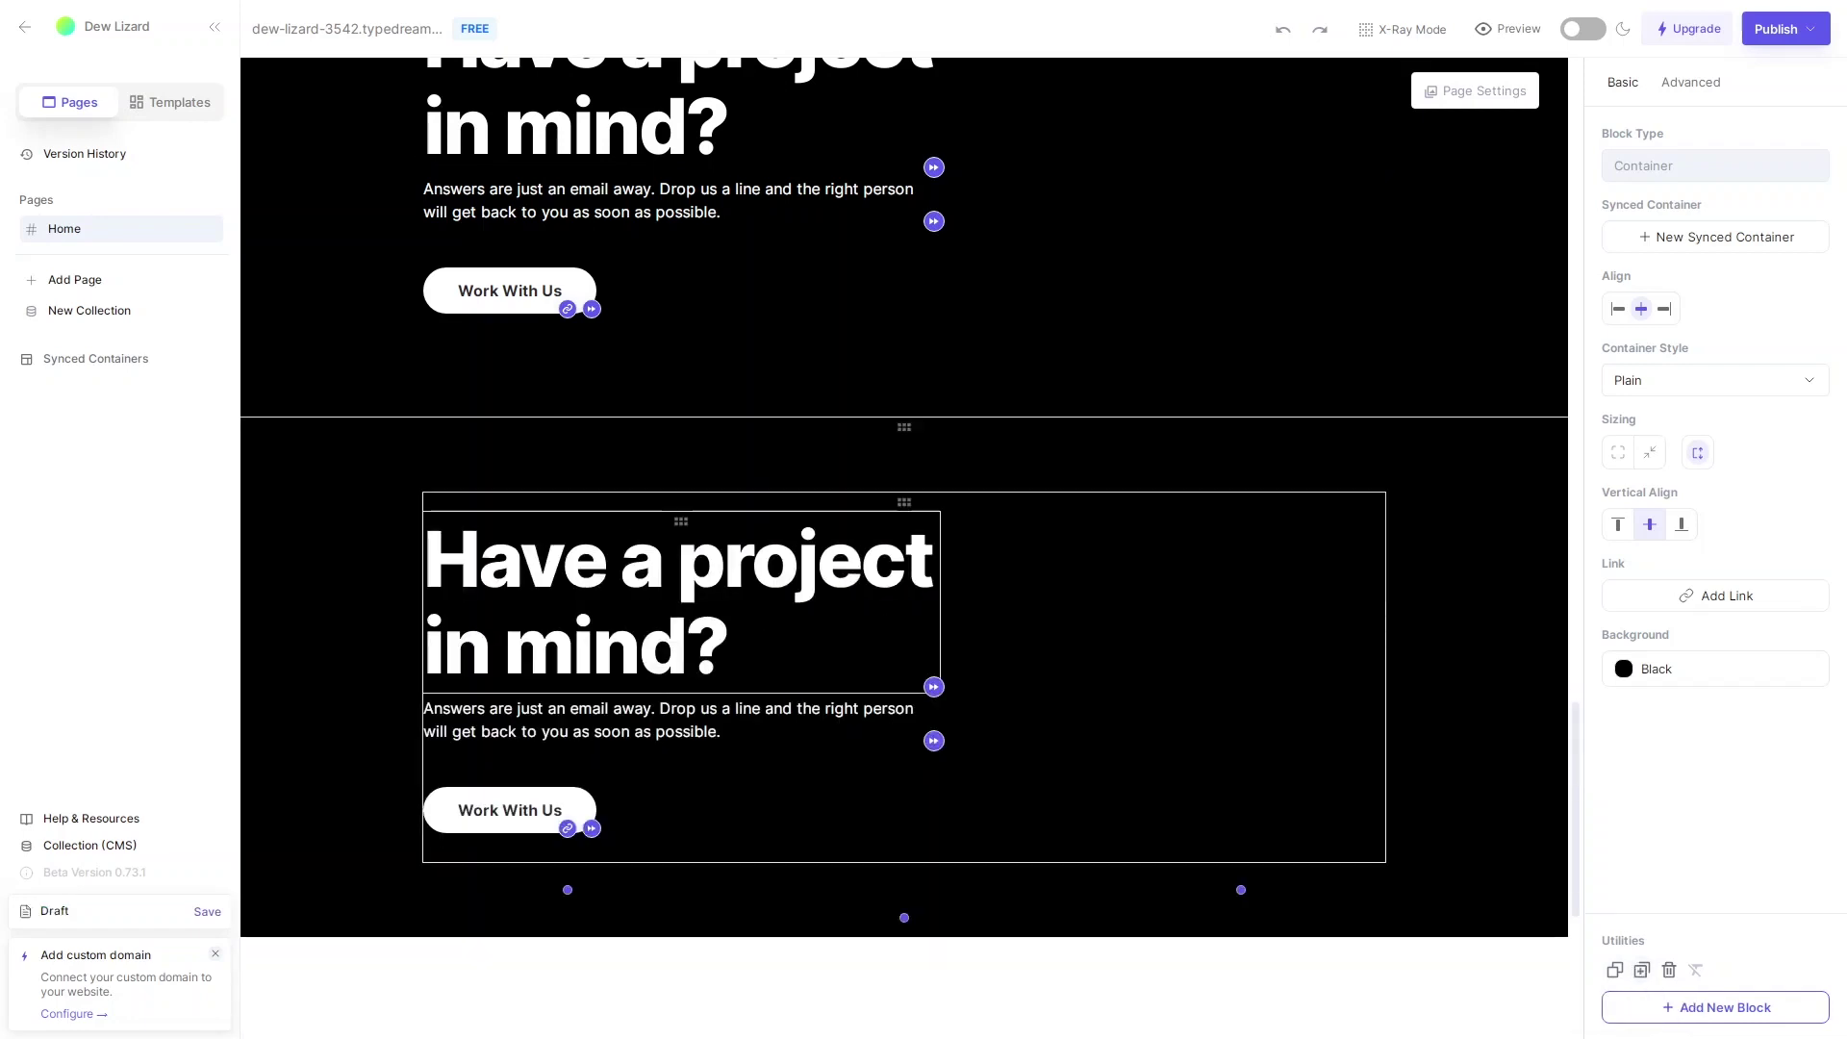
key(ctrl+z)
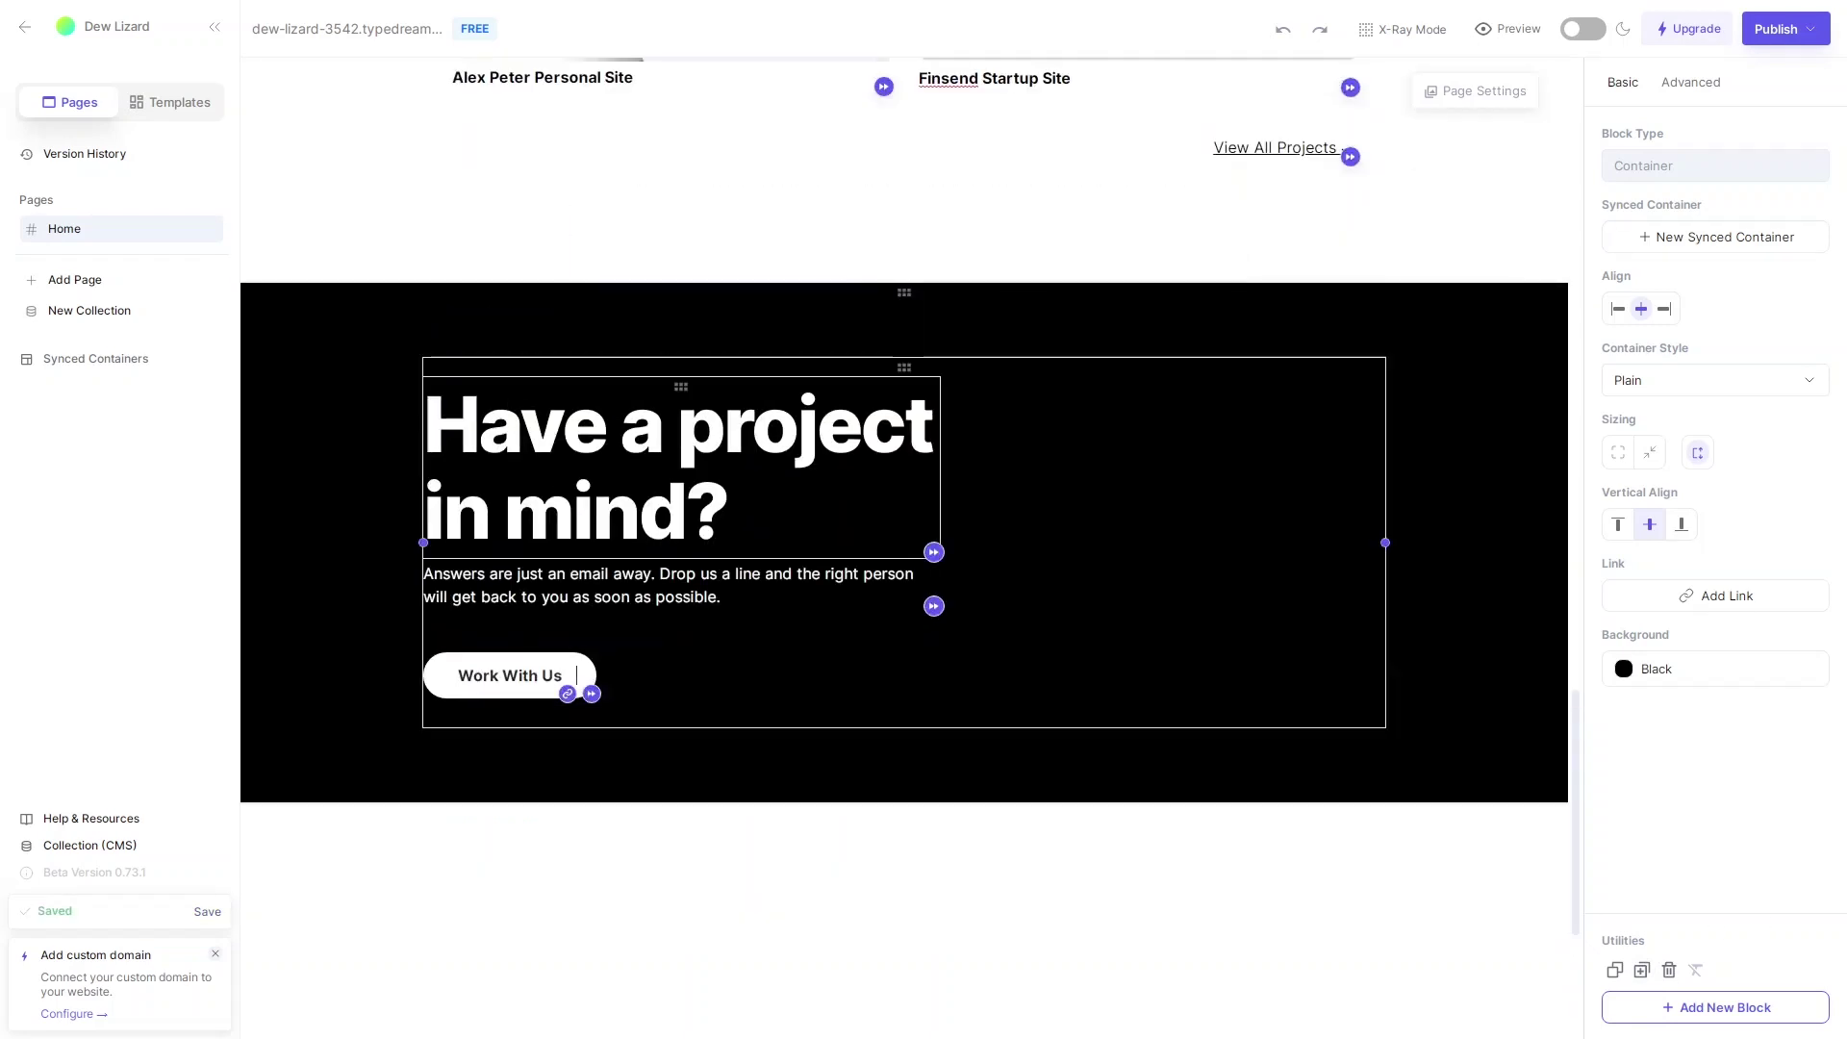
- Examine the settings of the "Have a project in mind?" heading and the Work With Us button, and review the portfolio and work sections
click(728, 510)
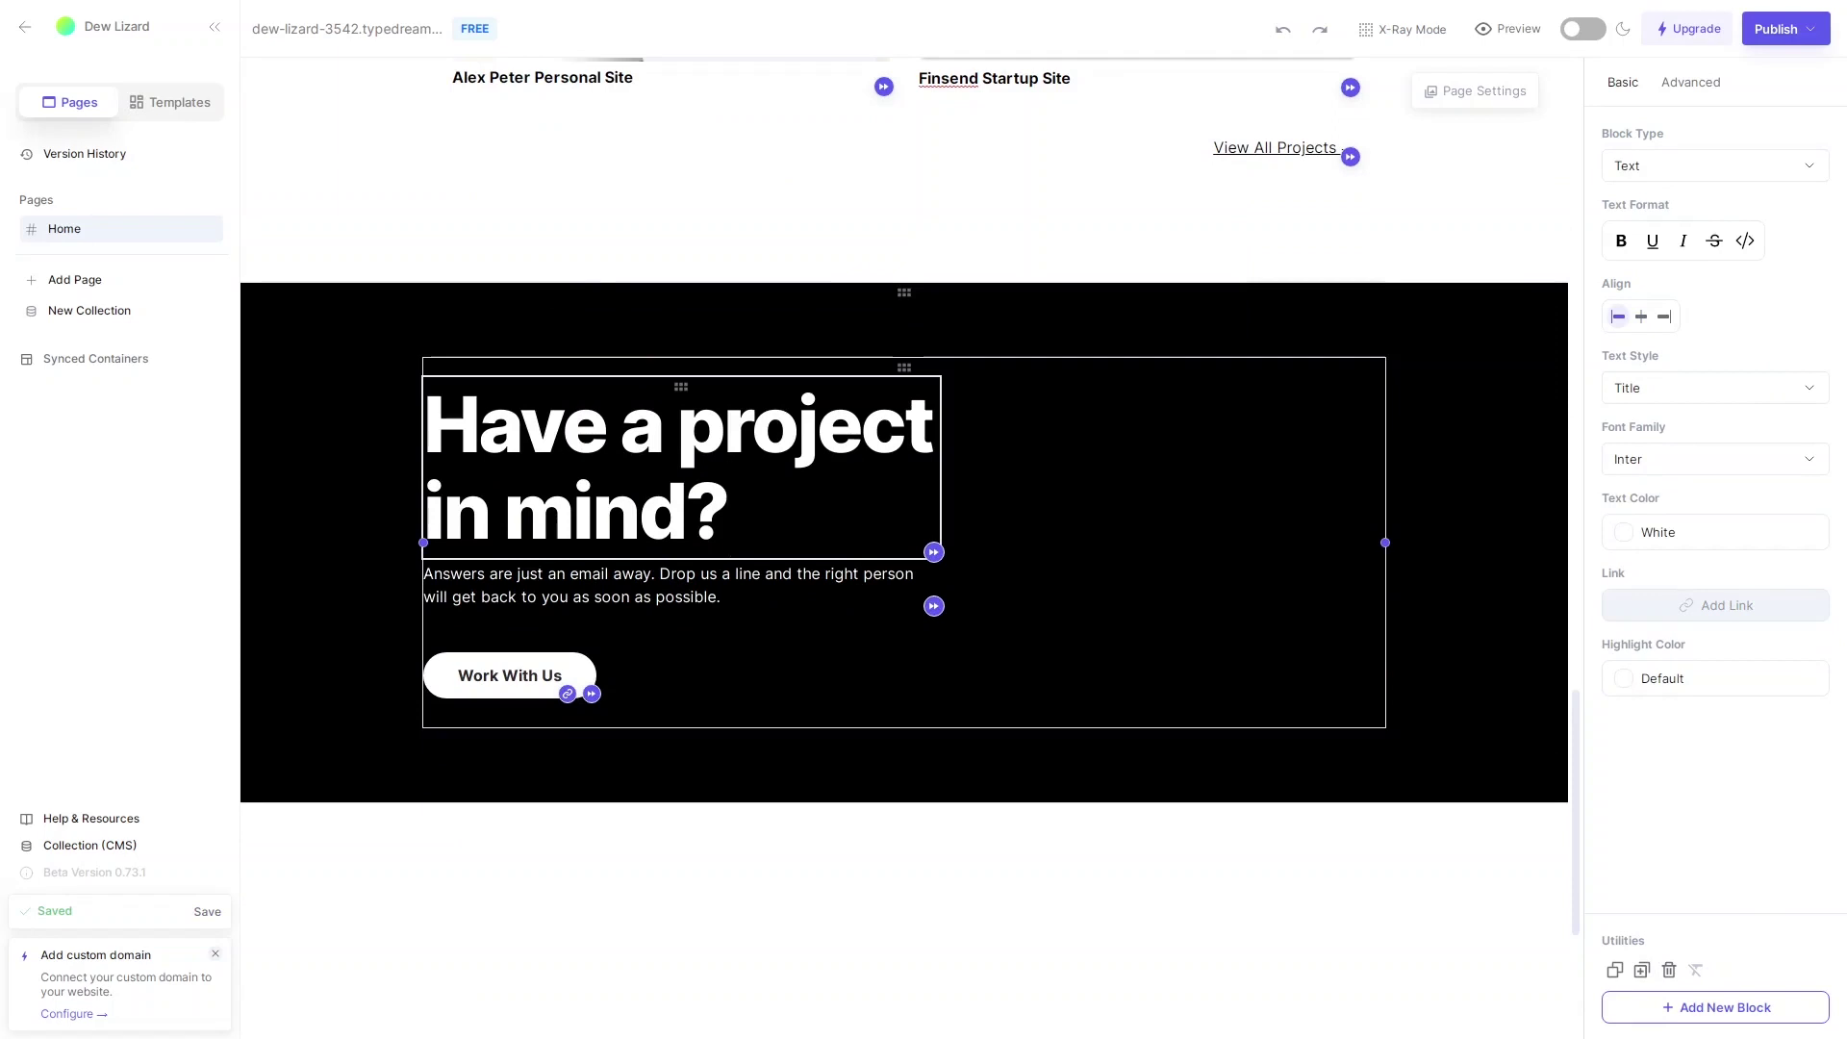
drag(728, 510, 594, 509)
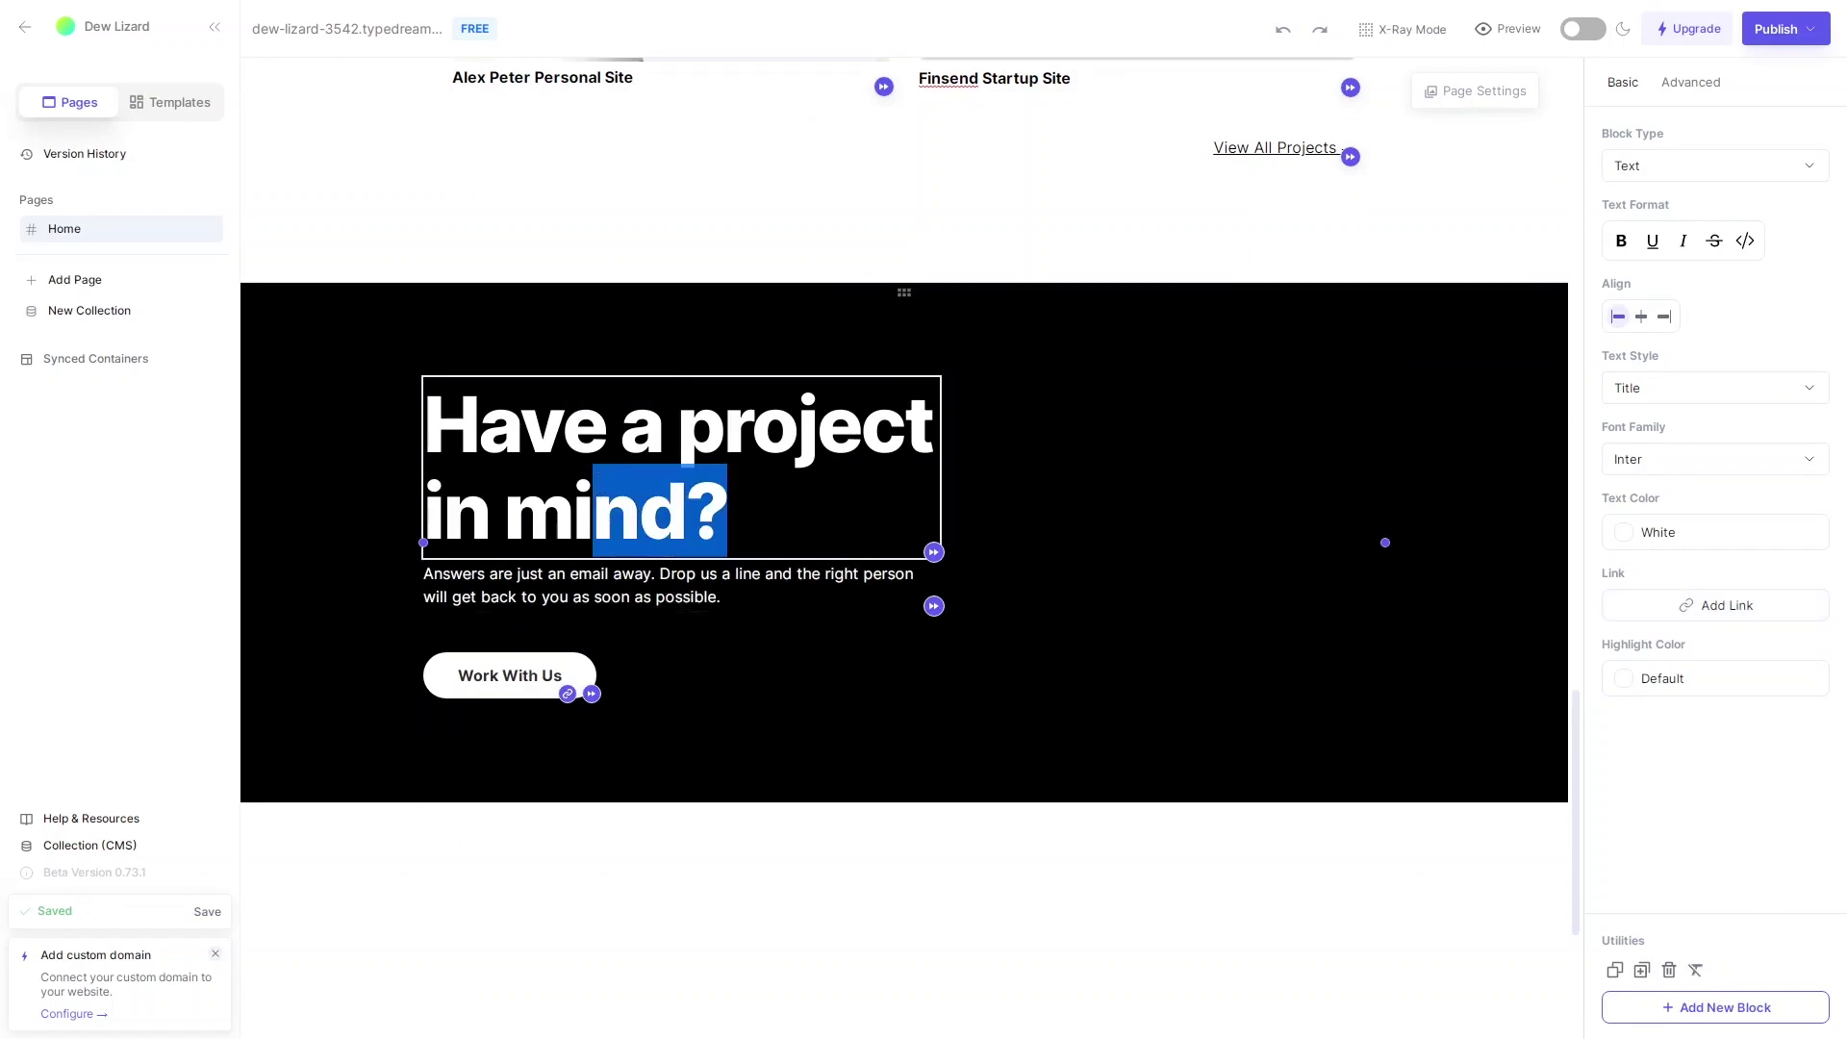
click(478, 694)
scroll(508, 372, up, 4)
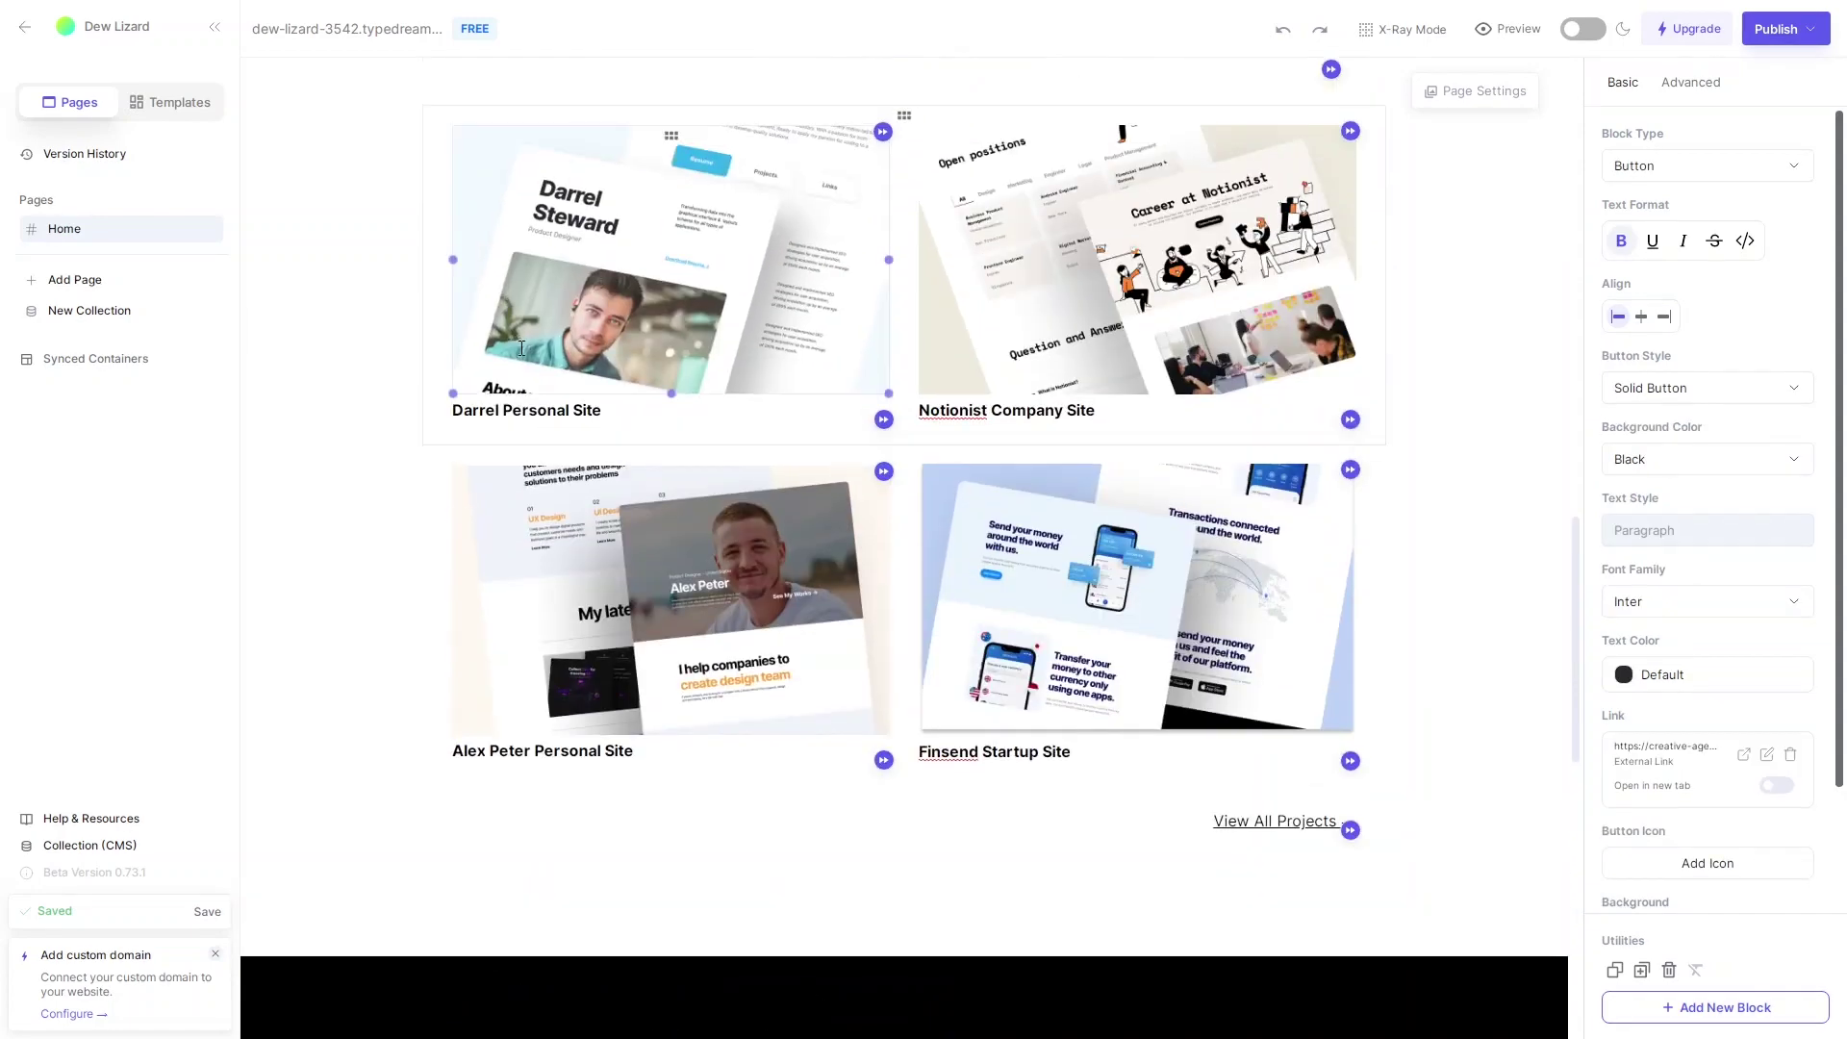
scroll(719, 588, up, 4)
scroll(719, 588, up, 10)
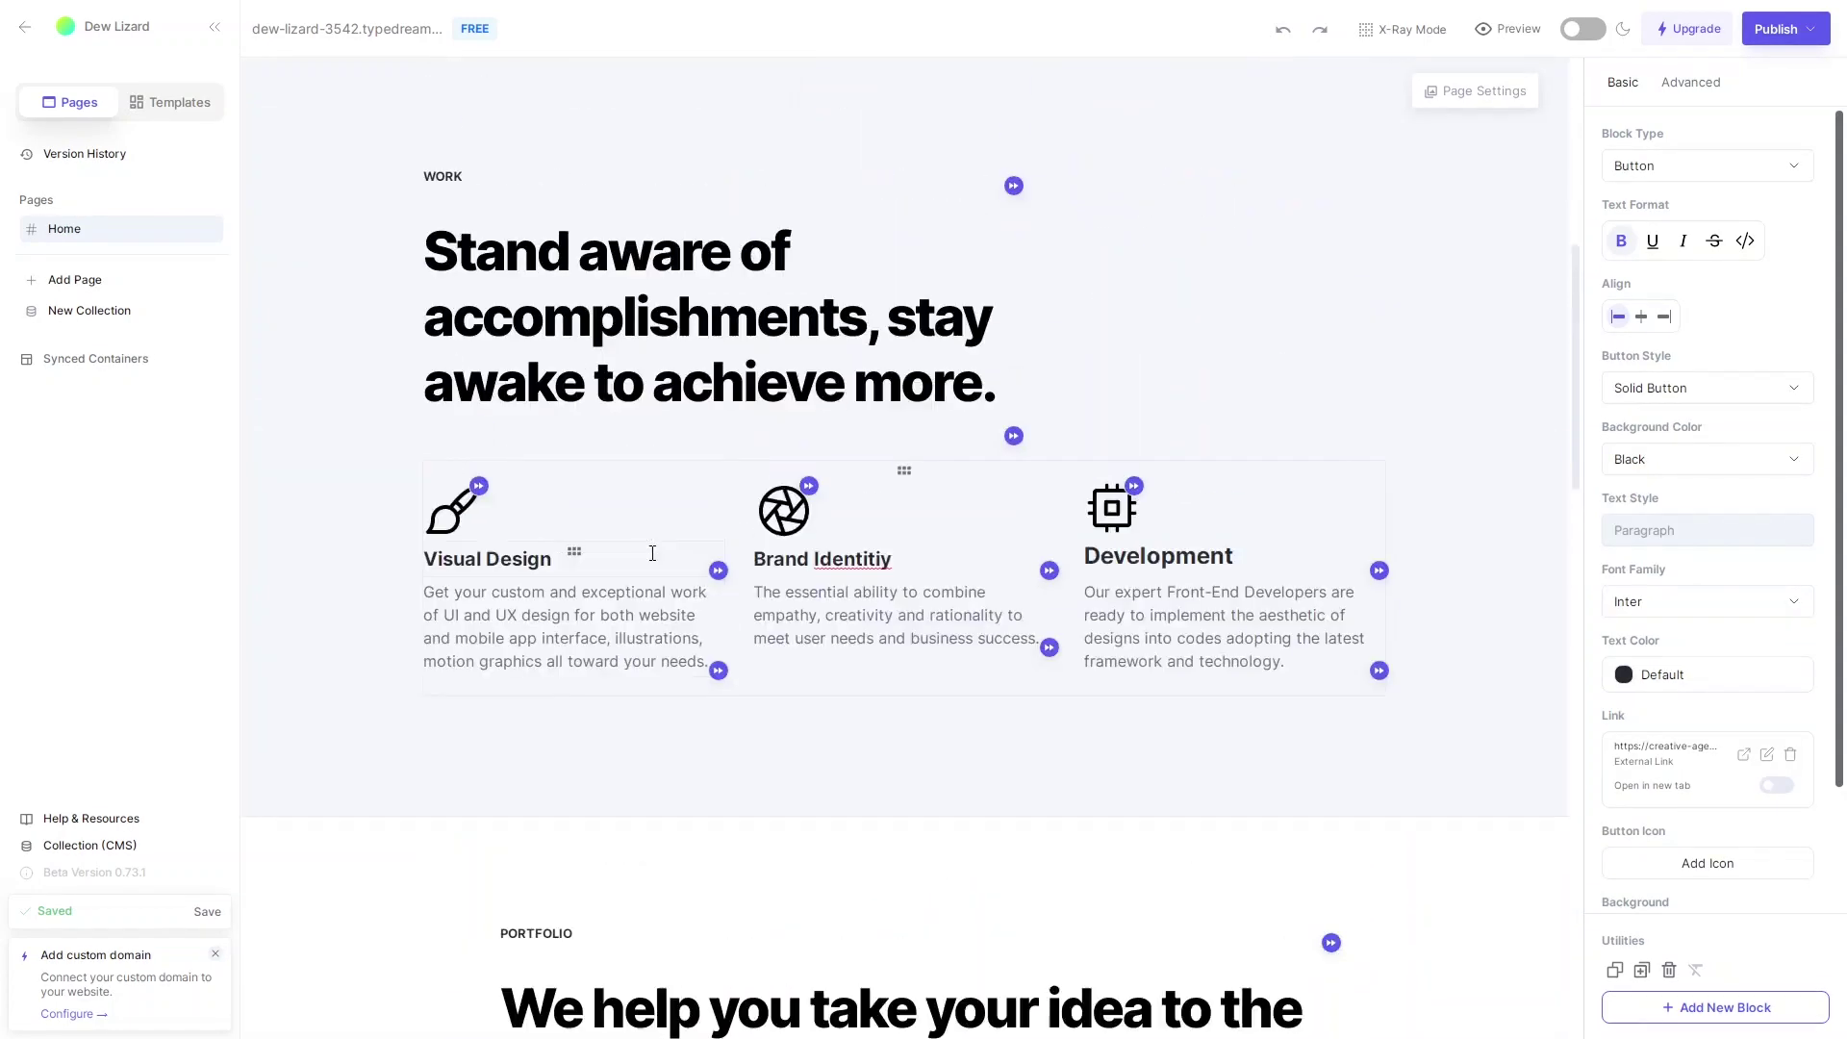
scroll(801, 756, up, 3)
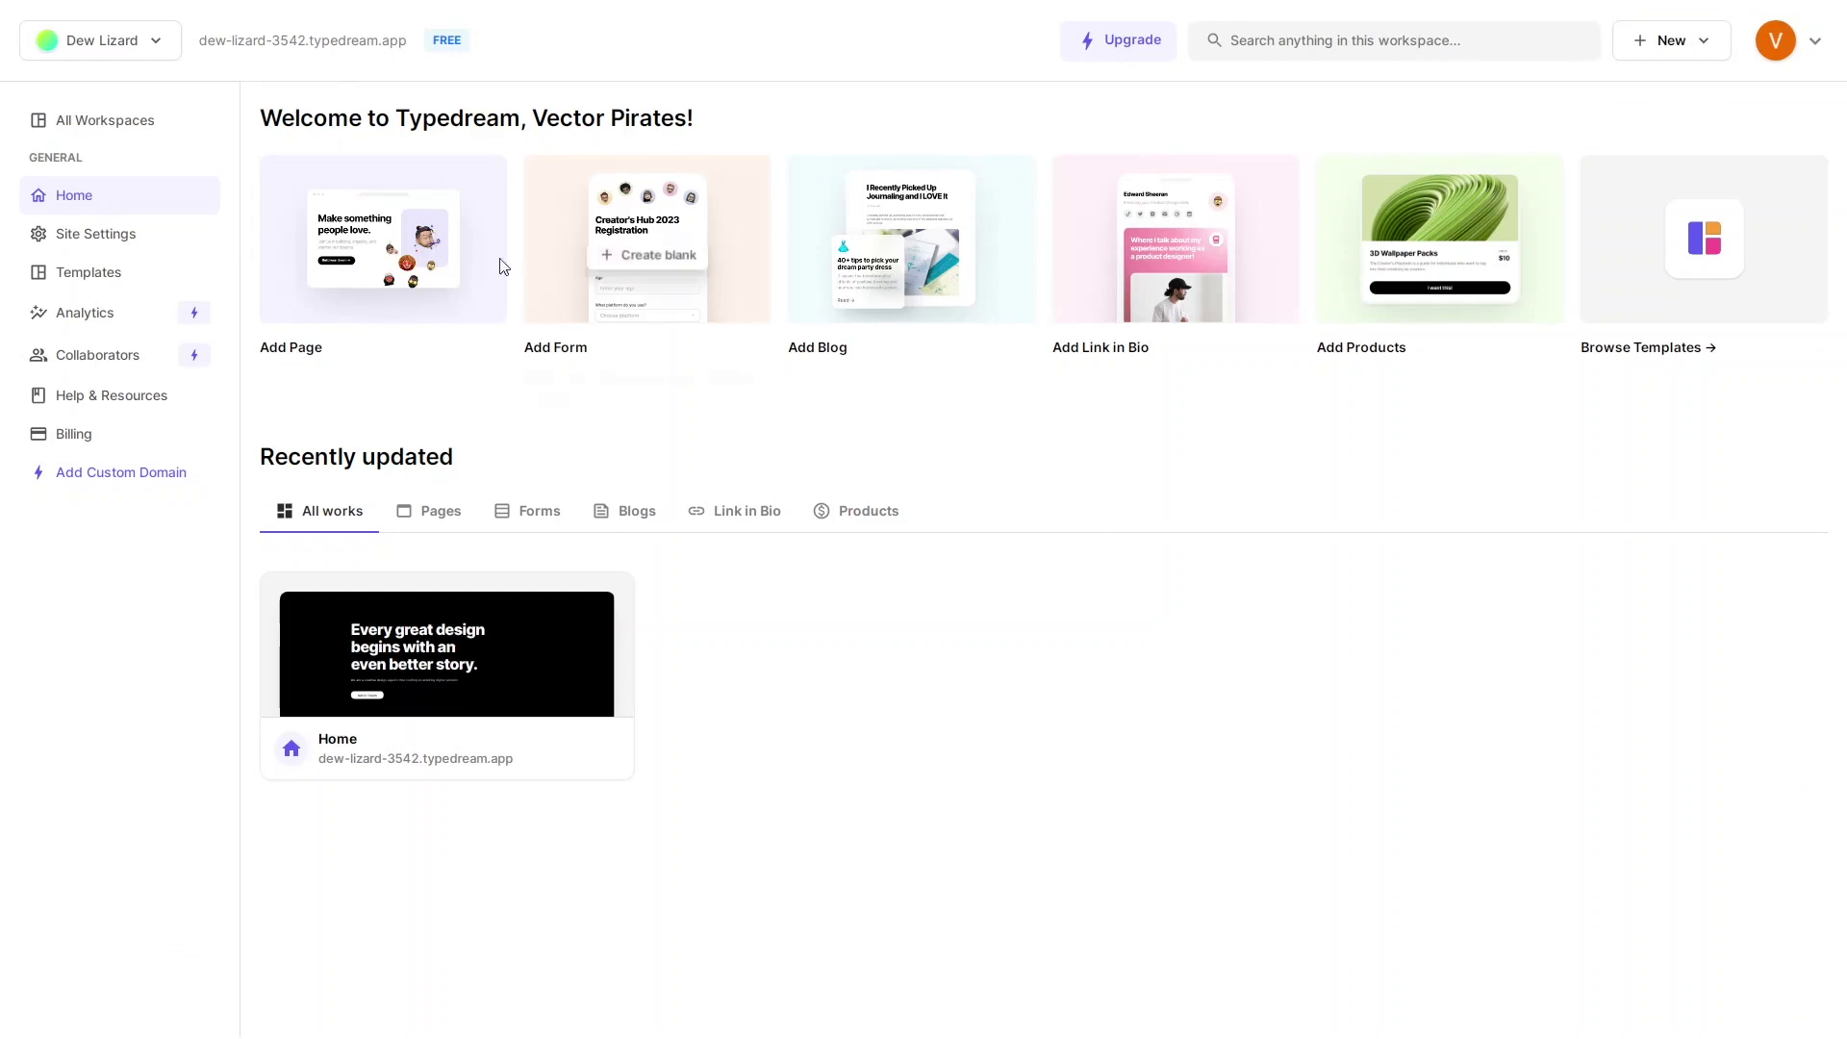
- Start a new workspace from the workspace library, choose Web Page as the first creation and continue without adding extra features
click(107, 131)
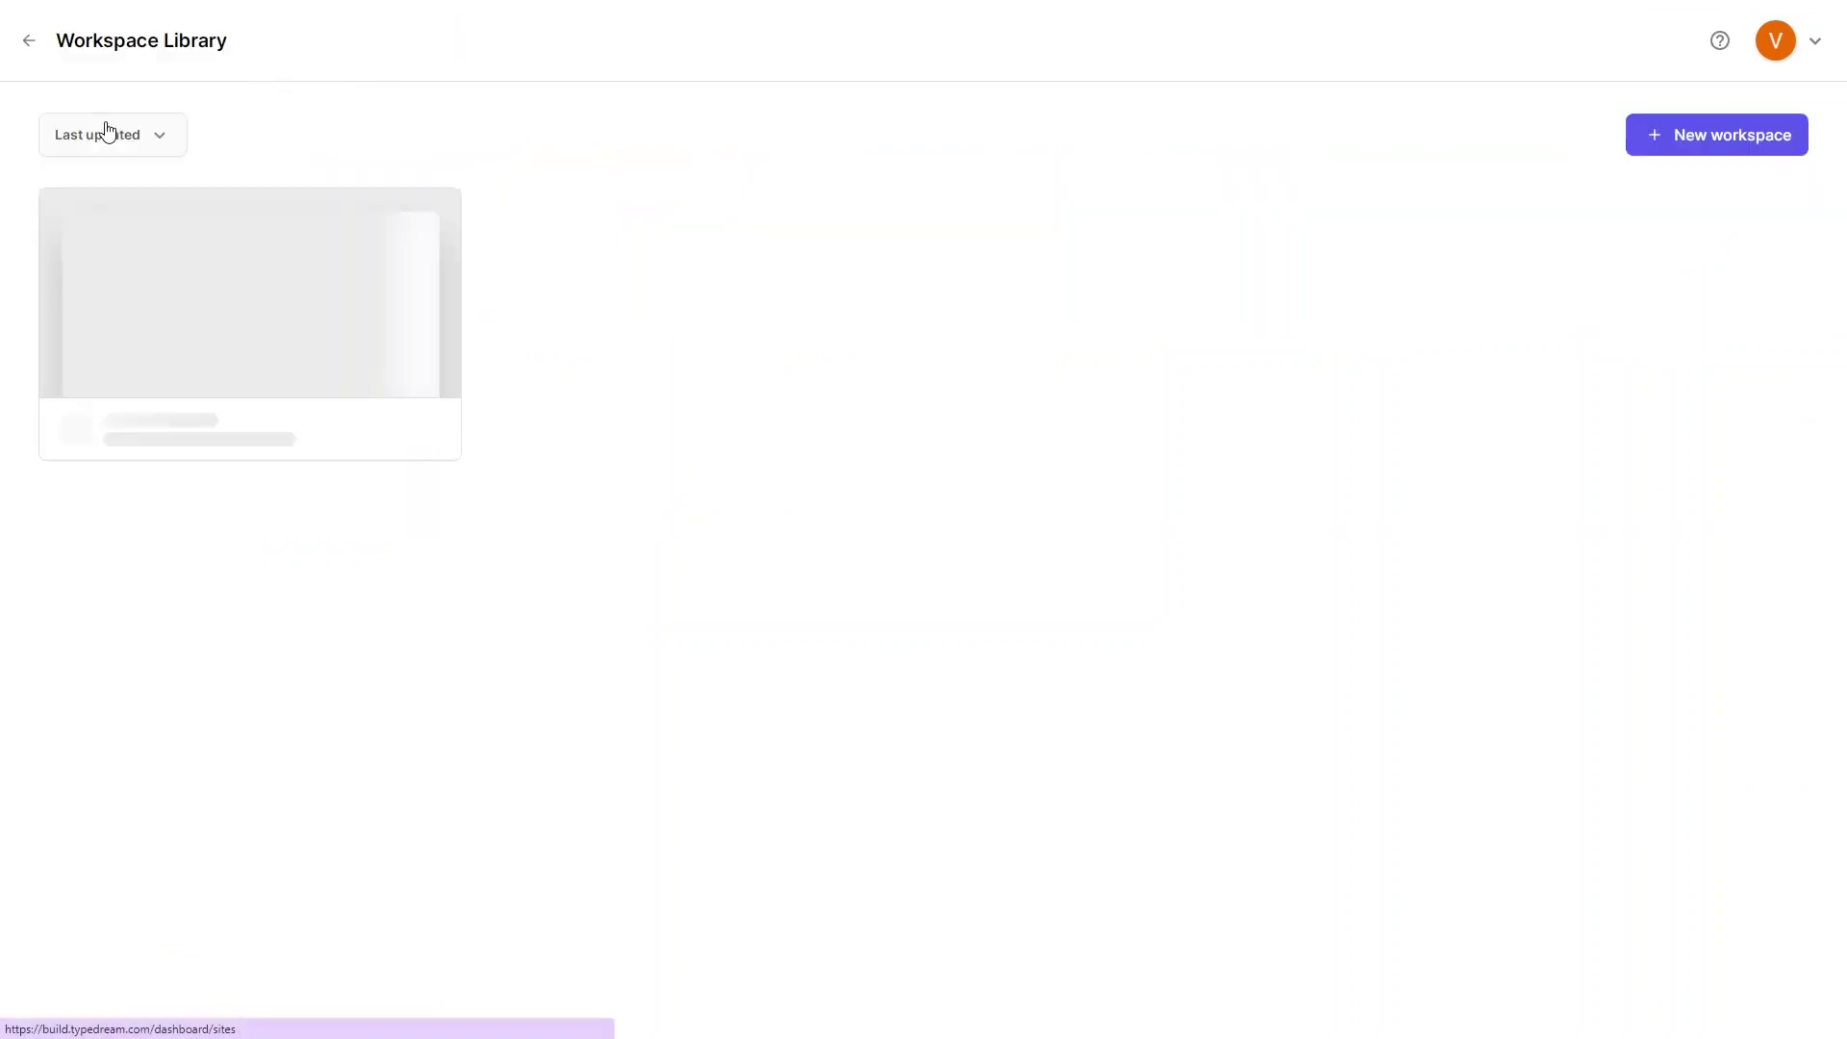
click(1727, 145)
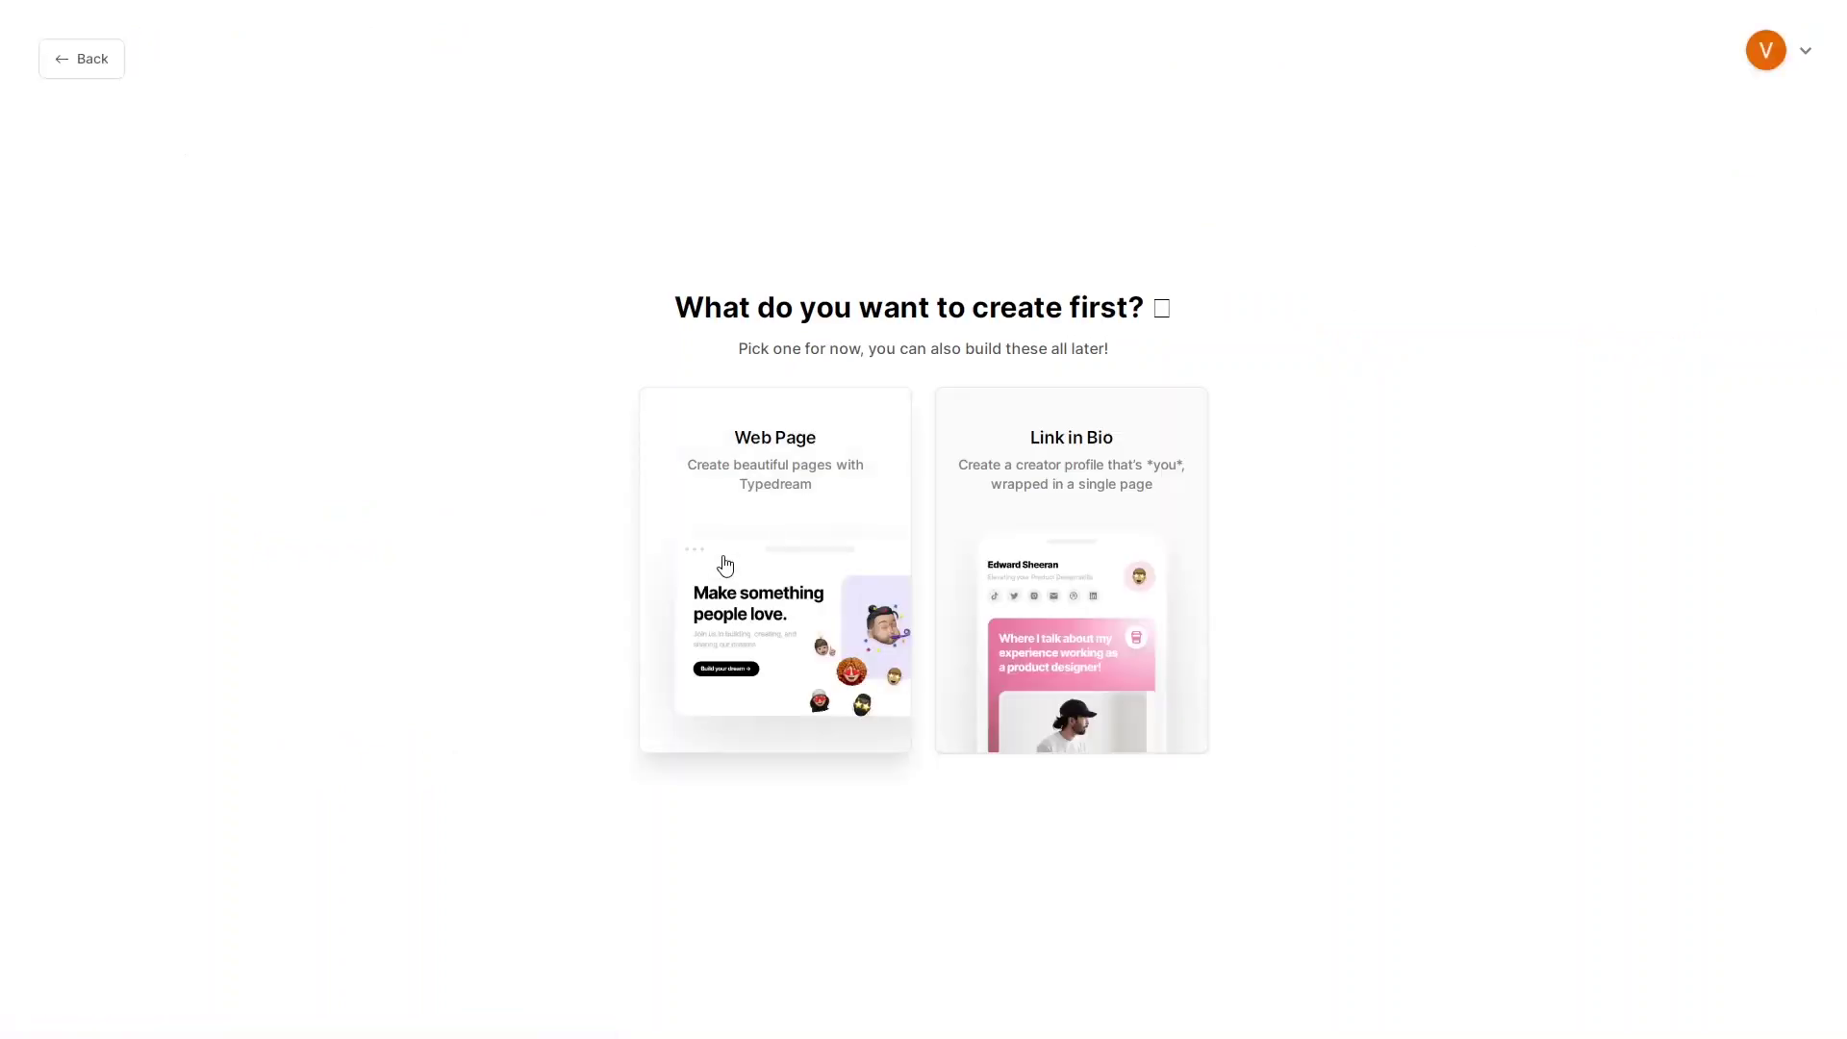
click(723, 603)
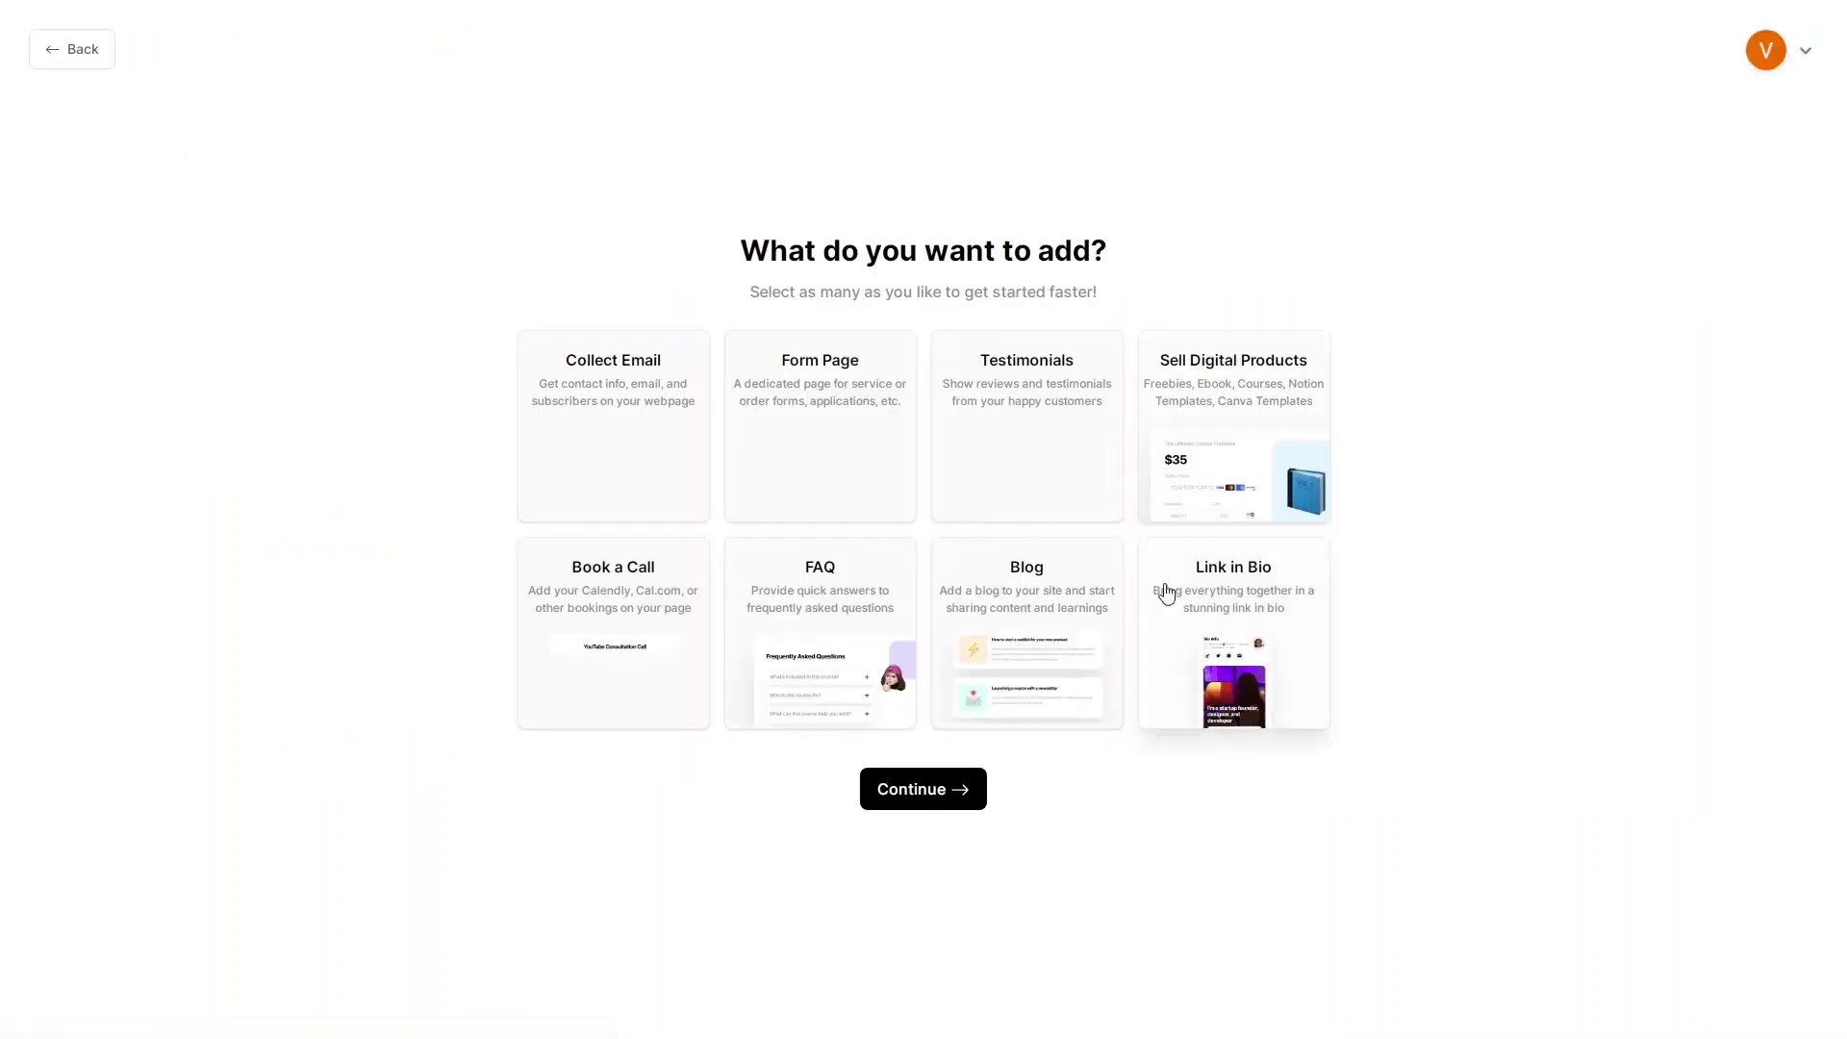
click(924, 801)
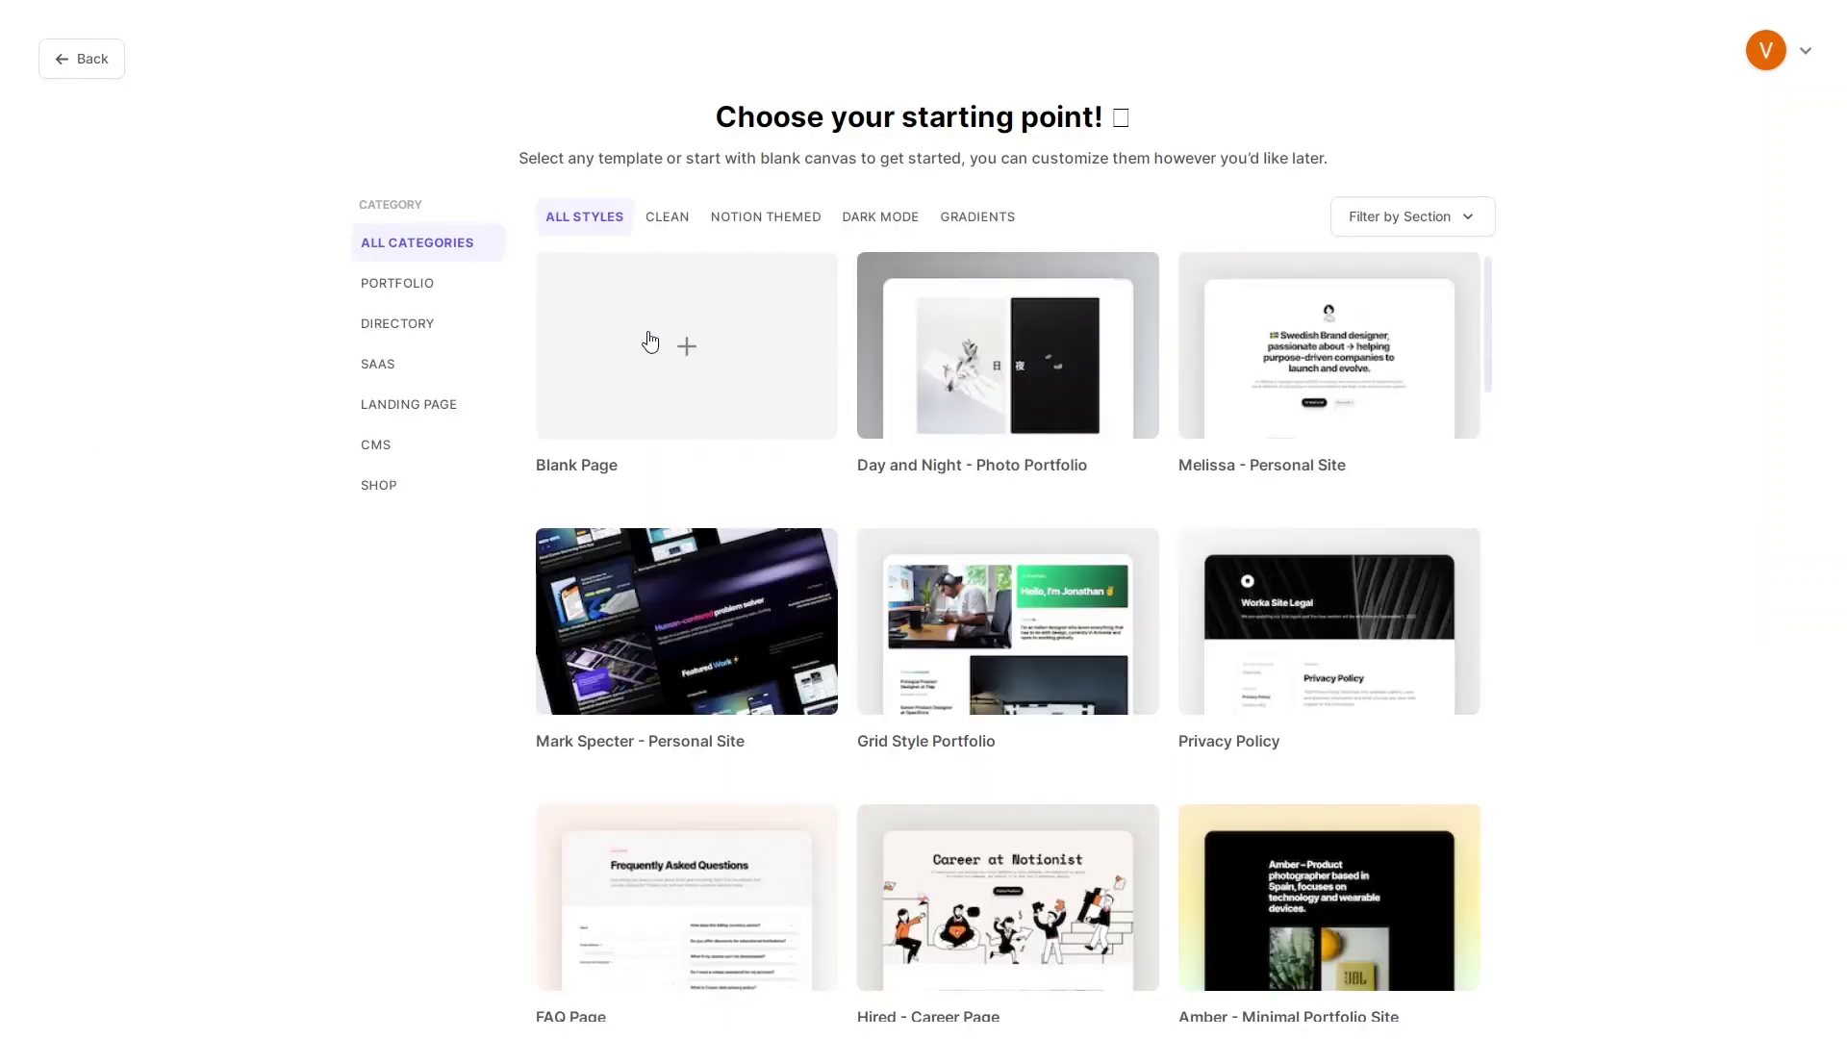
- Use Blank Page as the starting point and build the site without supporting pages
click(650, 342)
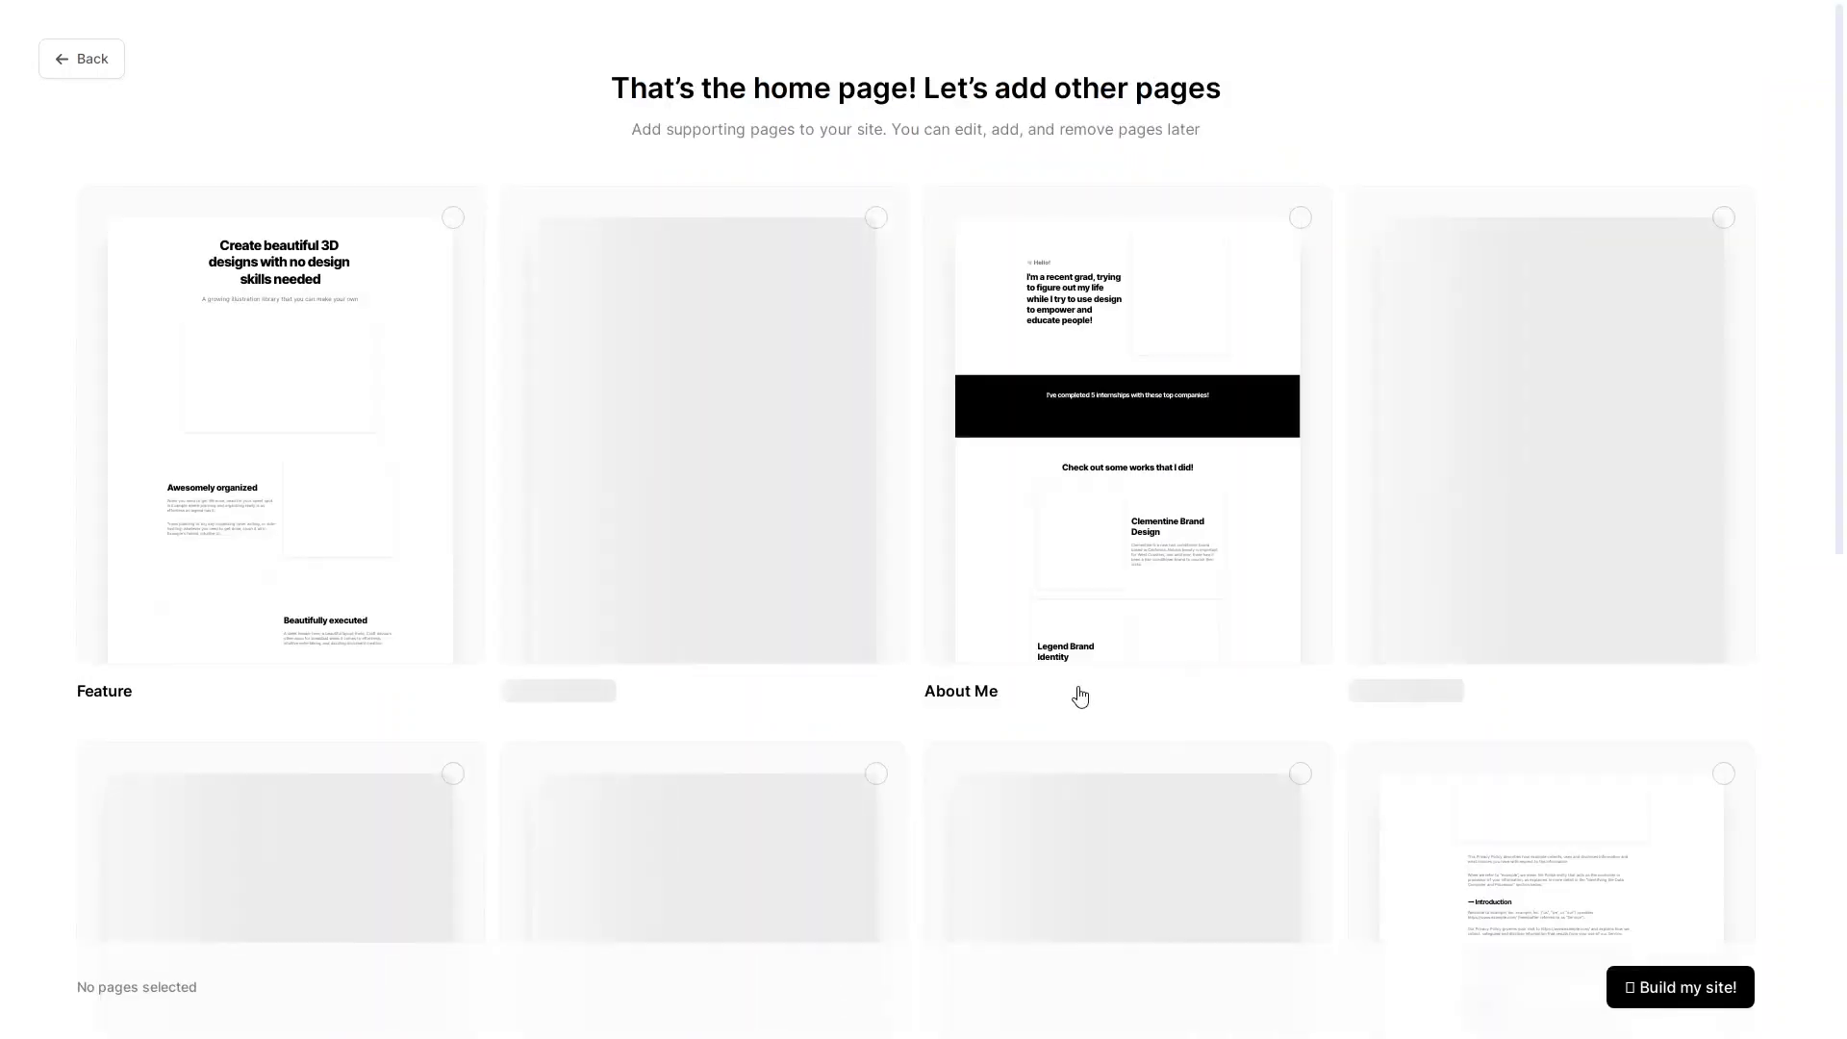
scroll(783, 453, down, 10)
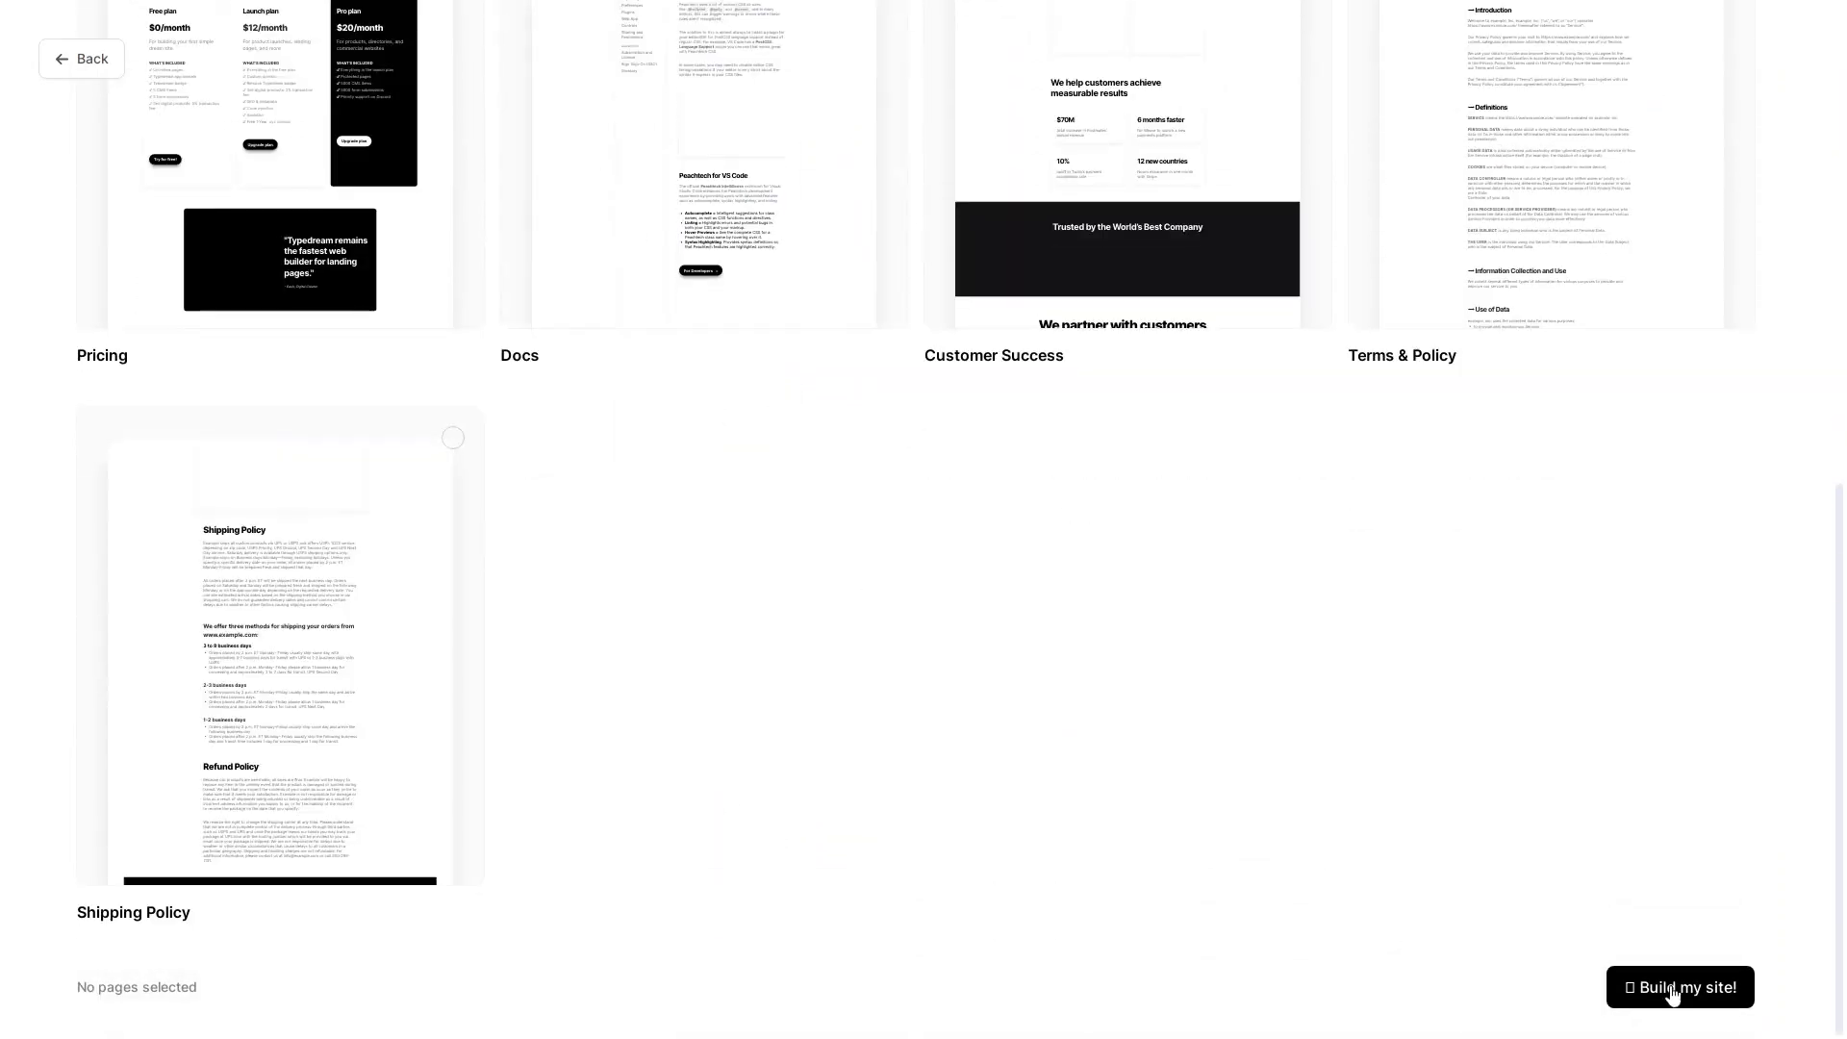
scroll(1556, 838, up, 10)
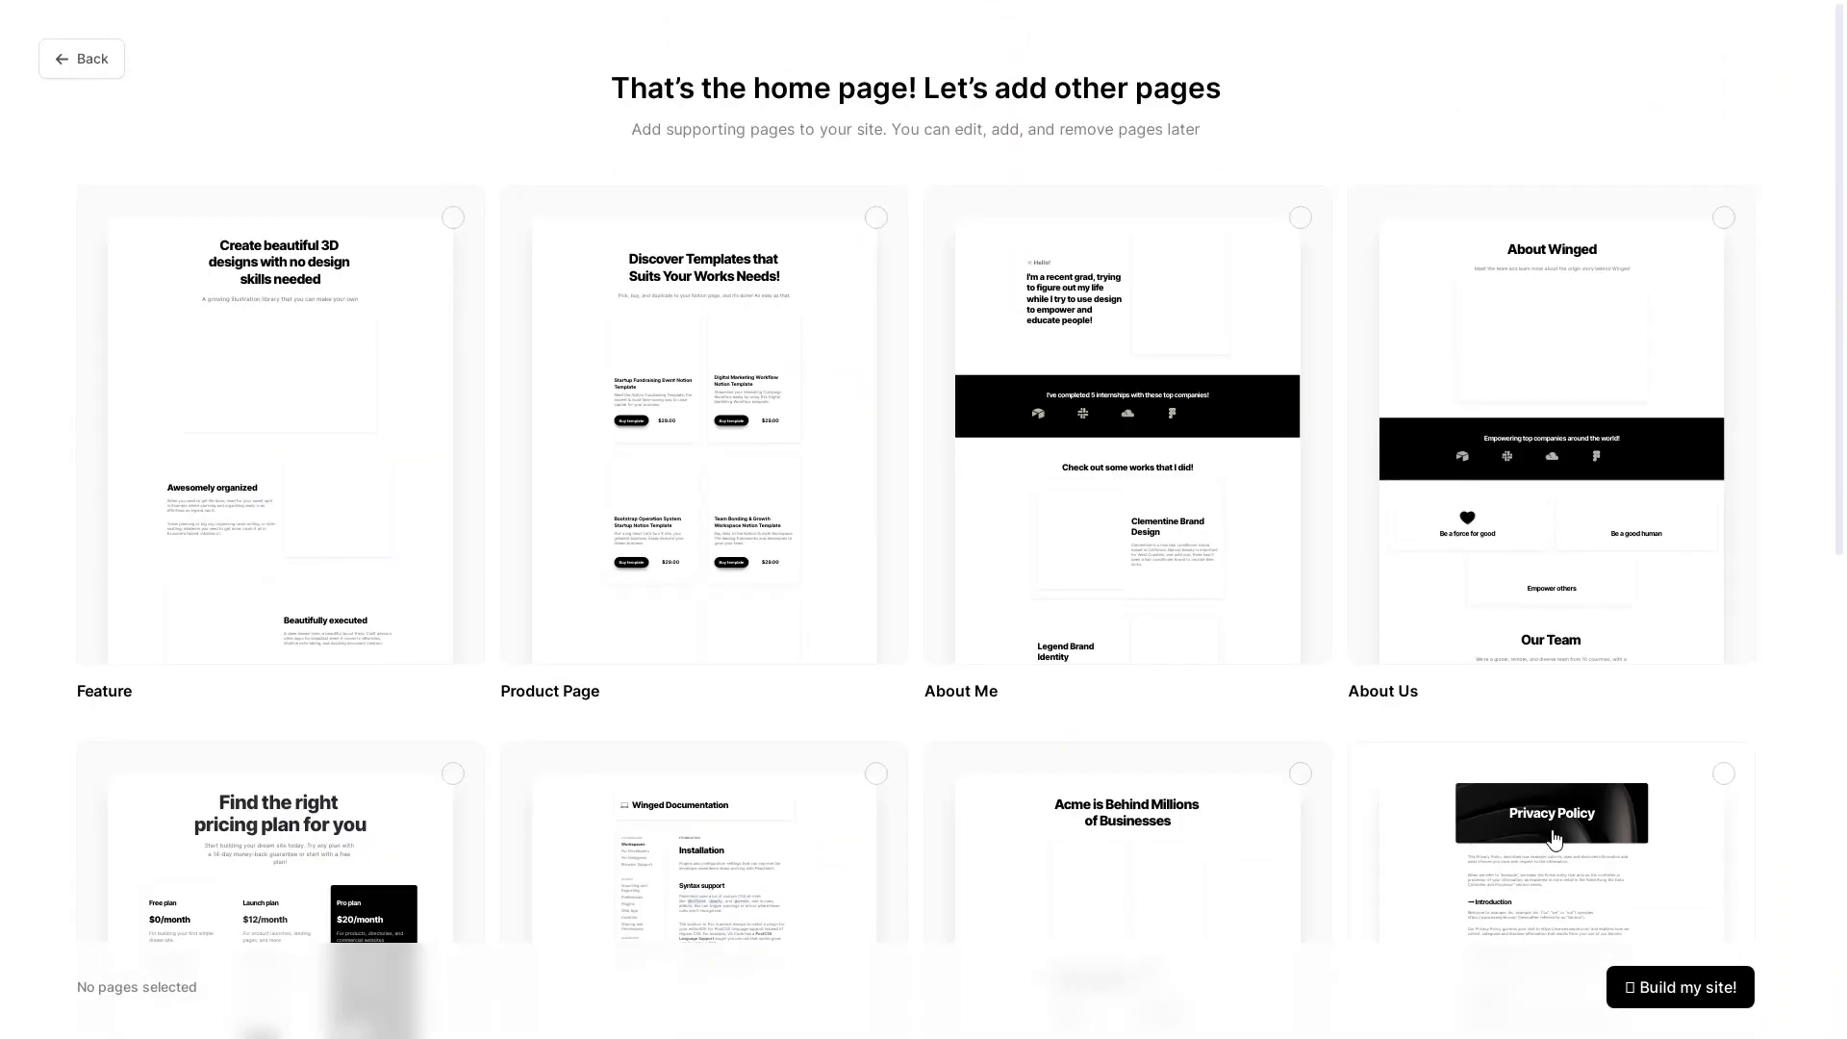
click(1690, 1004)
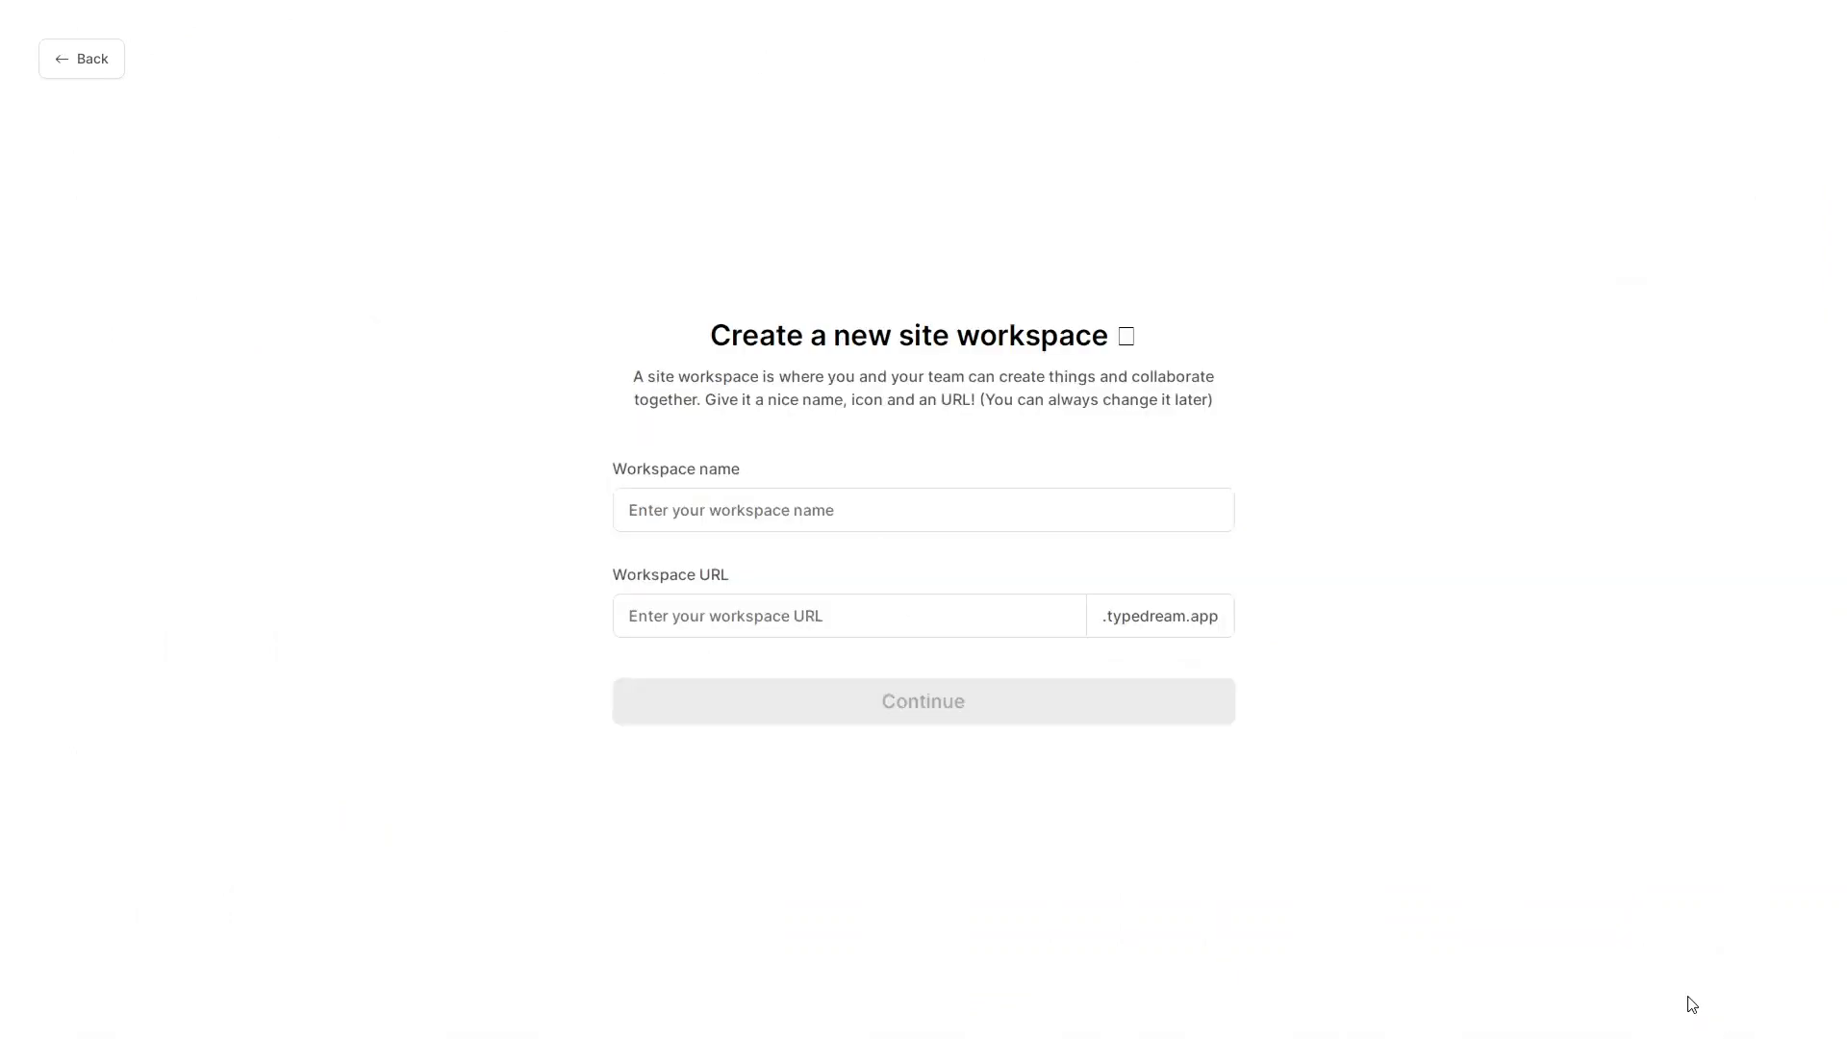
- Name the new site workspace My Space, set its URL to my-space.typedream.app and continue to the editor
click(855, 512)
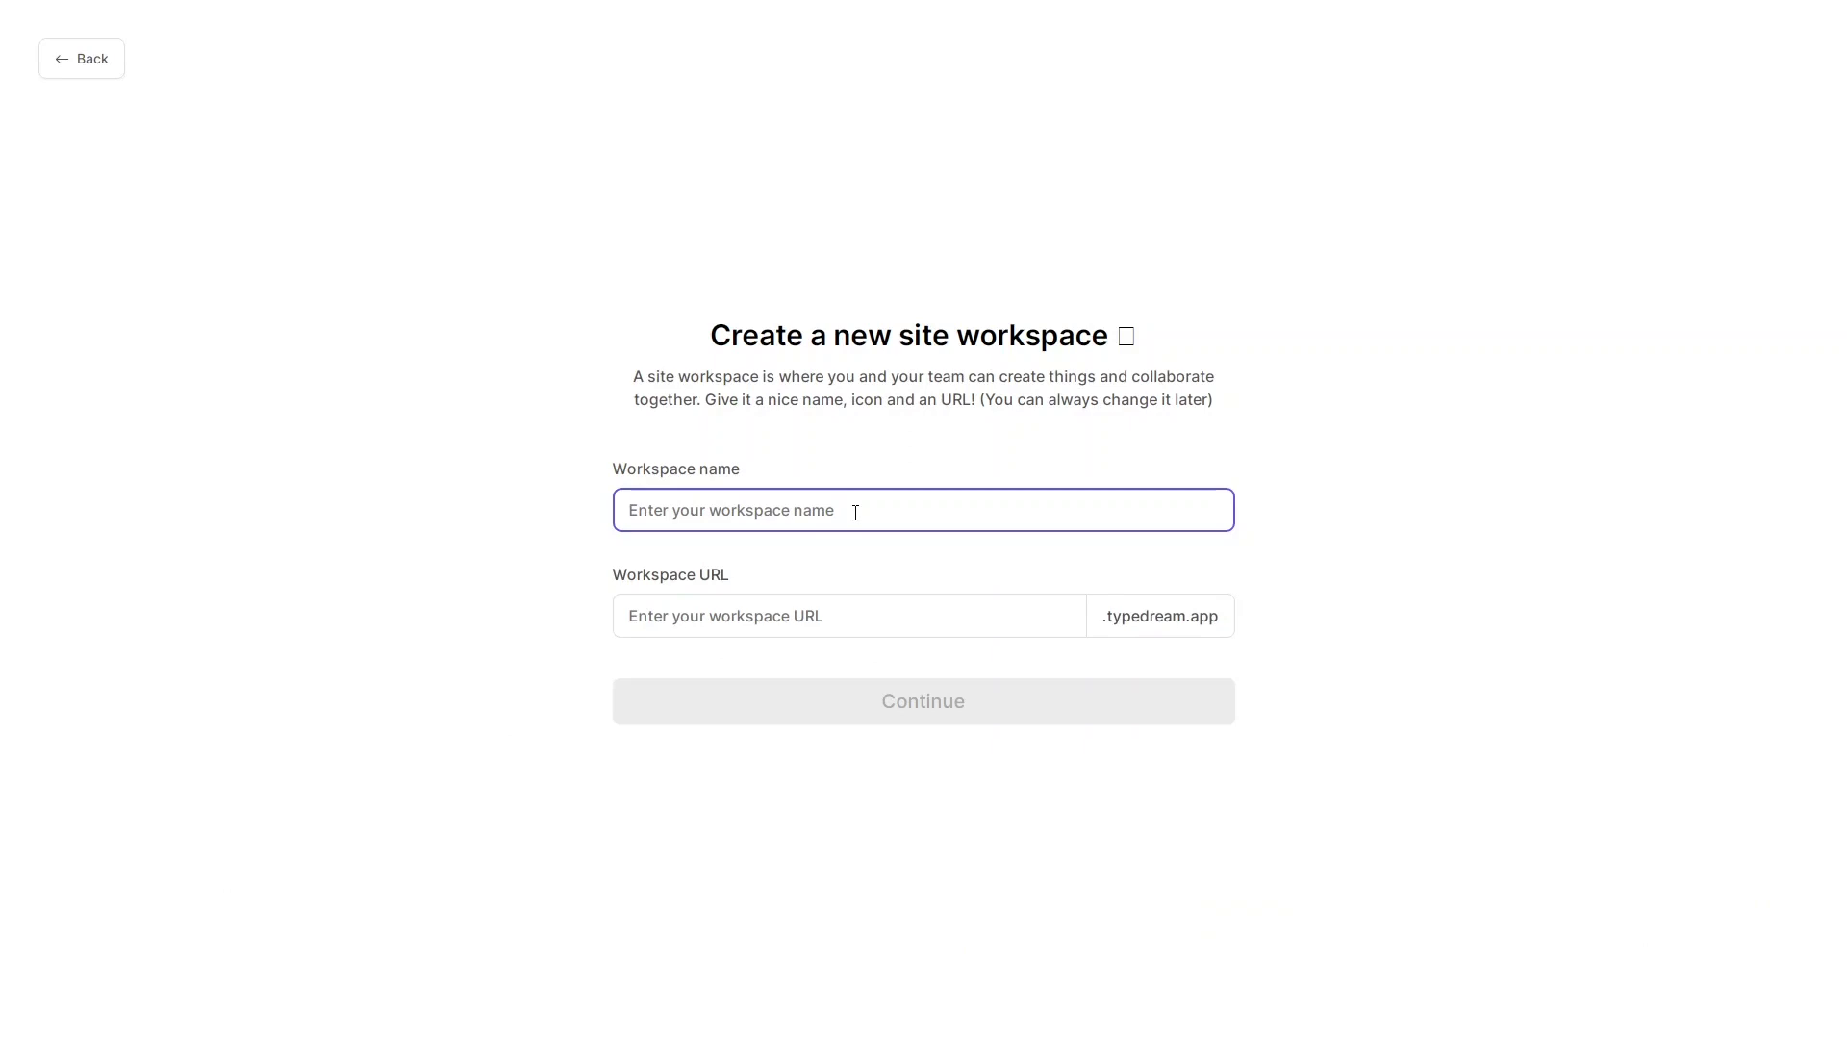
text(Typed)
key(BackSpace)
key(BackSpace)
key(BackSpace)
key(BackSpace)
key(BackSpace)
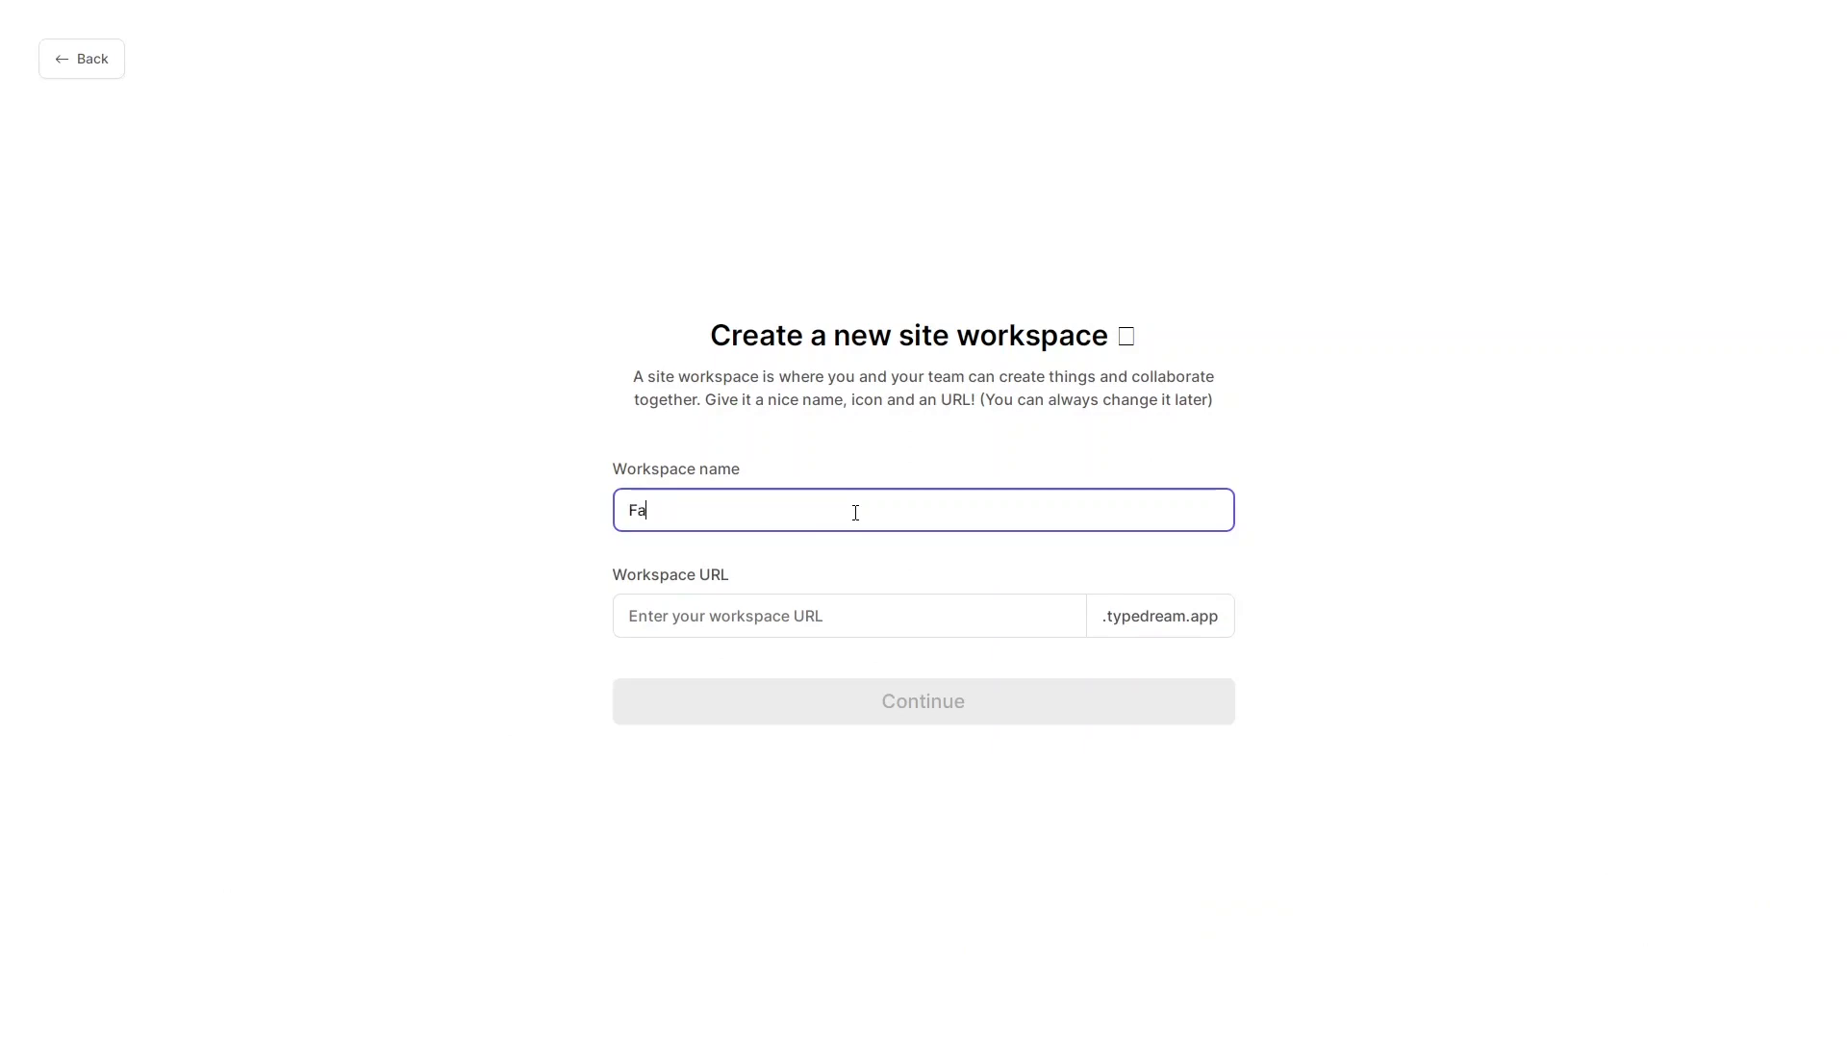
text(My Space)
key(Tab)
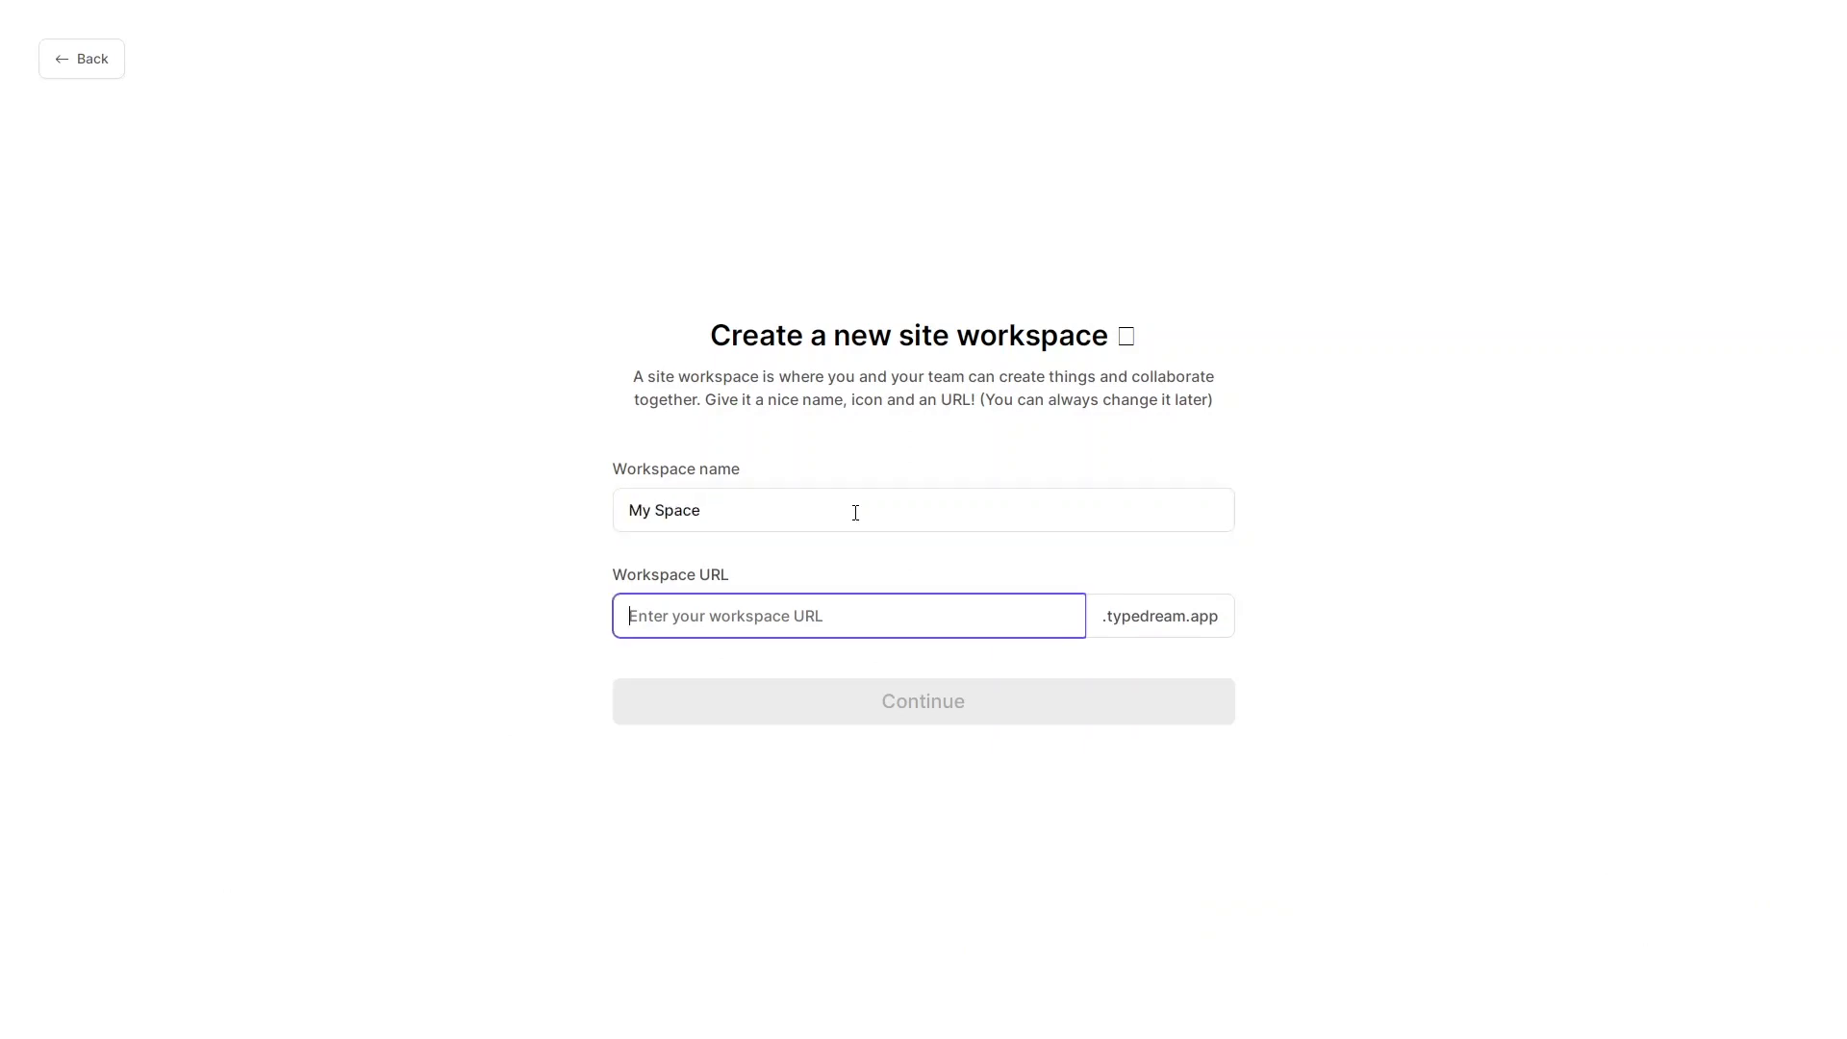
text(my-s)
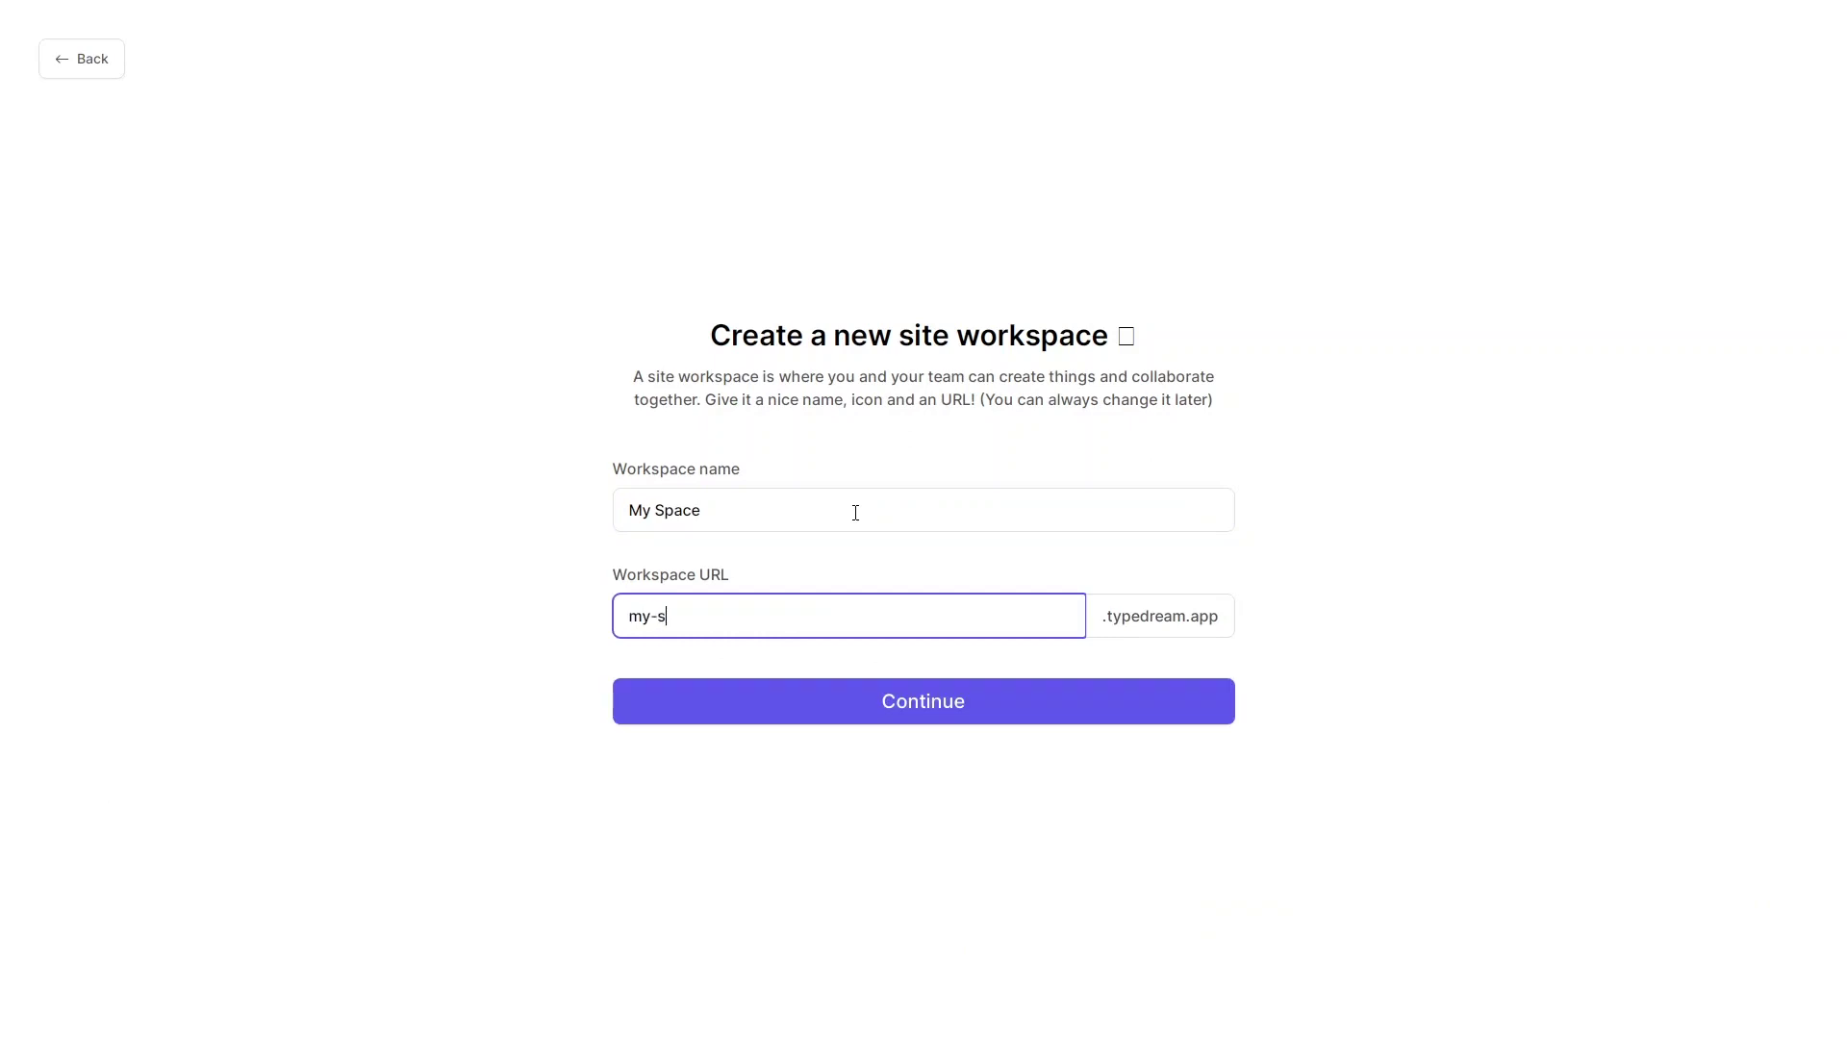
text(pace)
click(886, 705)
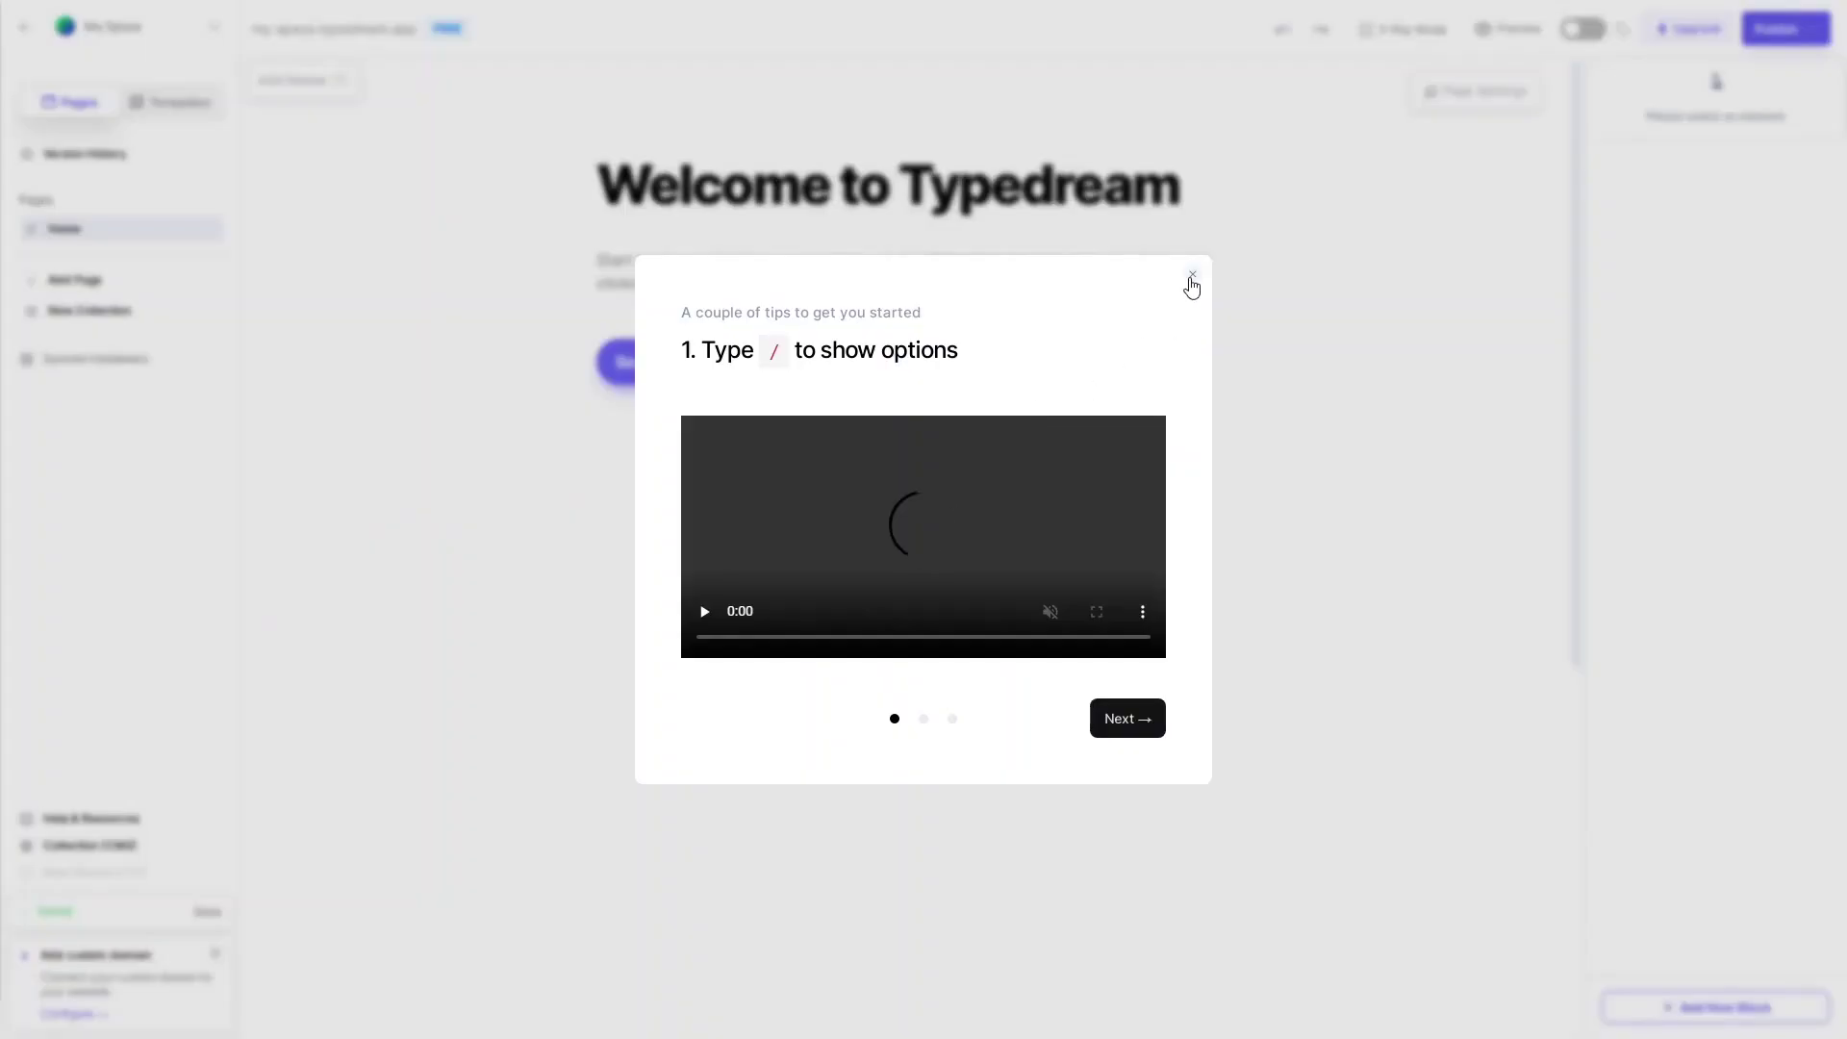
- Dismiss the getting-started tips and delete the default guide button, intro paragraph and welcome heading from the Home page
click(1190, 278)
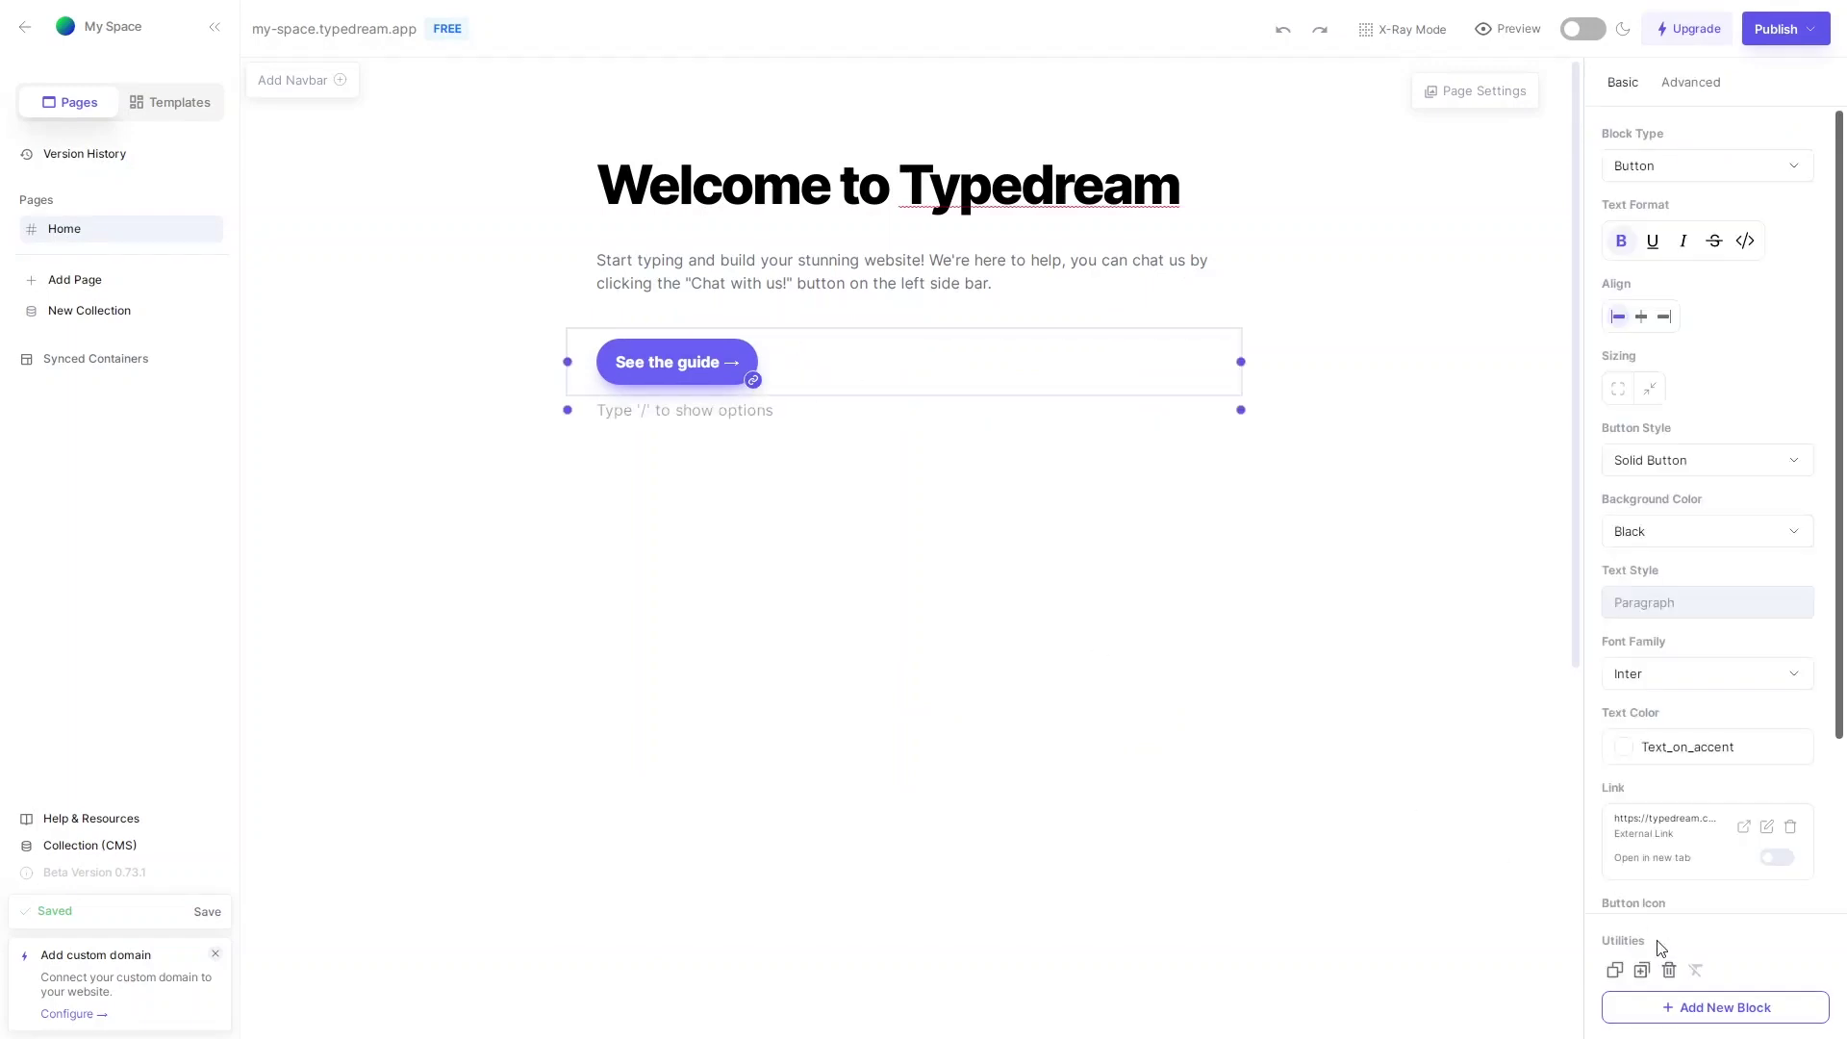
click(1669, 970)
key(BackSpace)
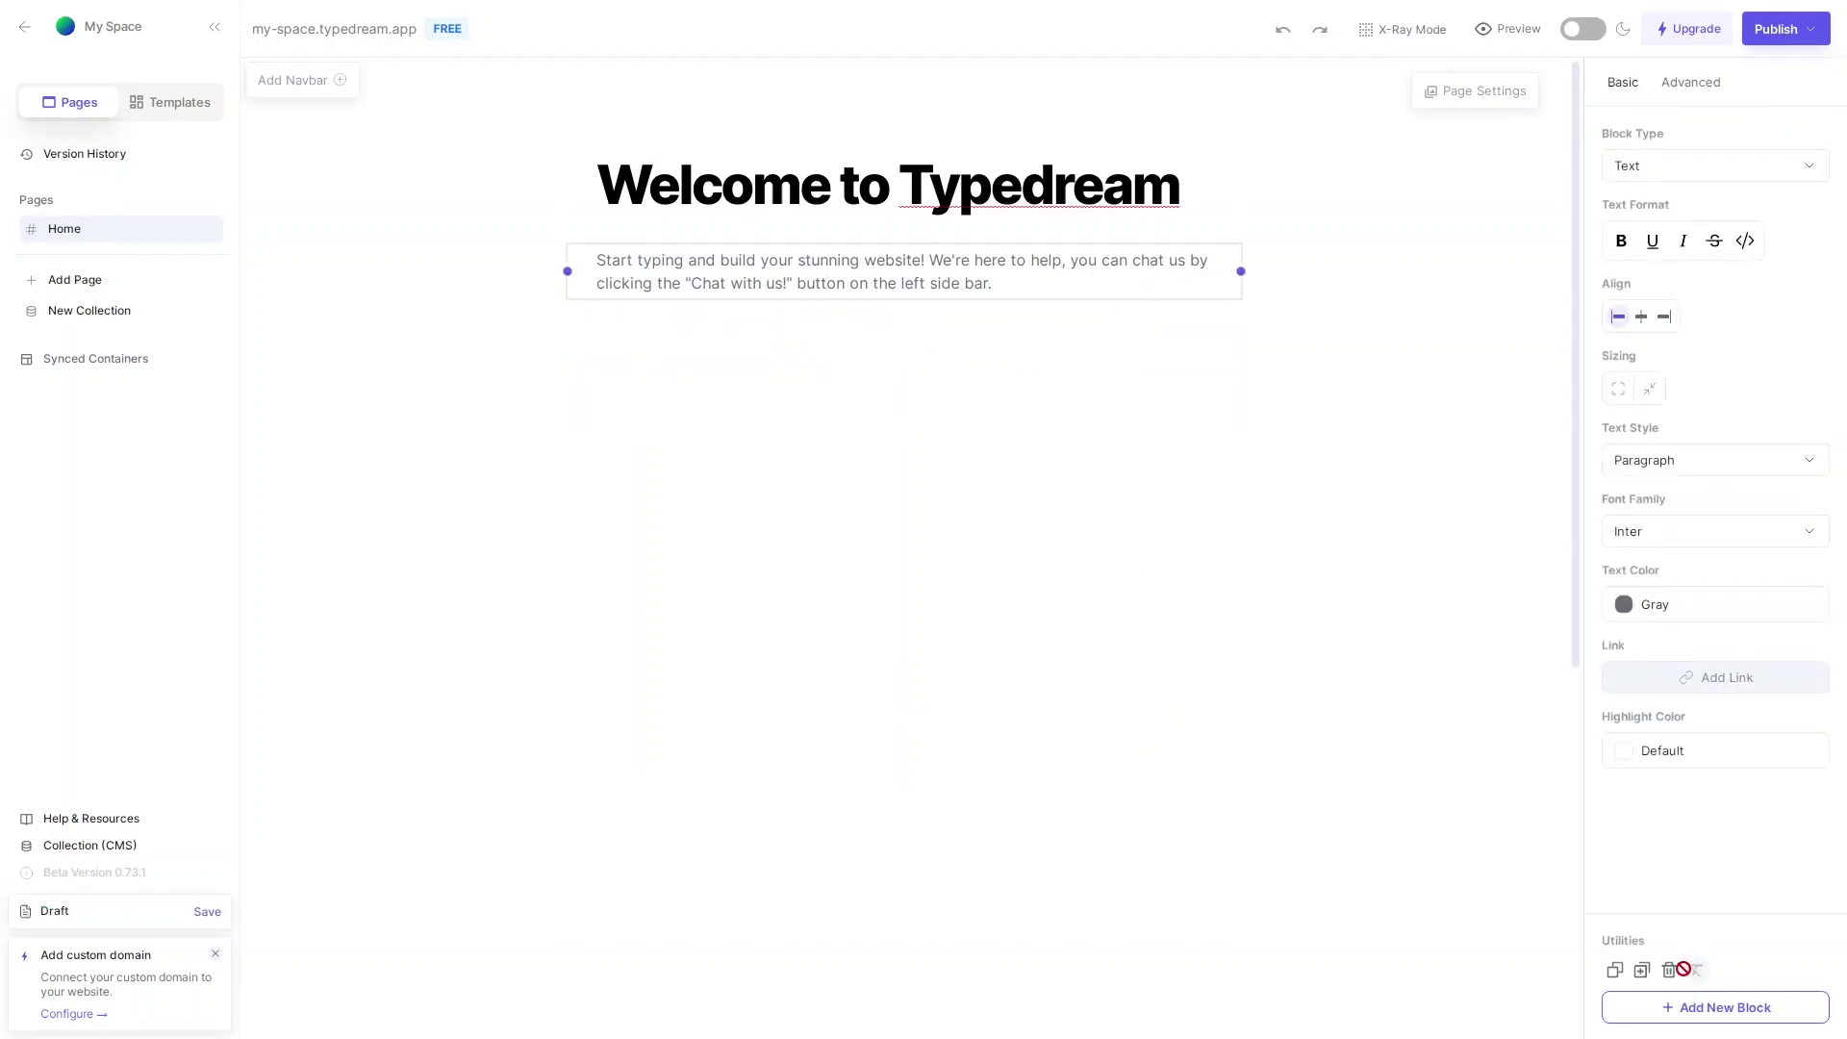
click(1670, 971)
key(BackSpace)
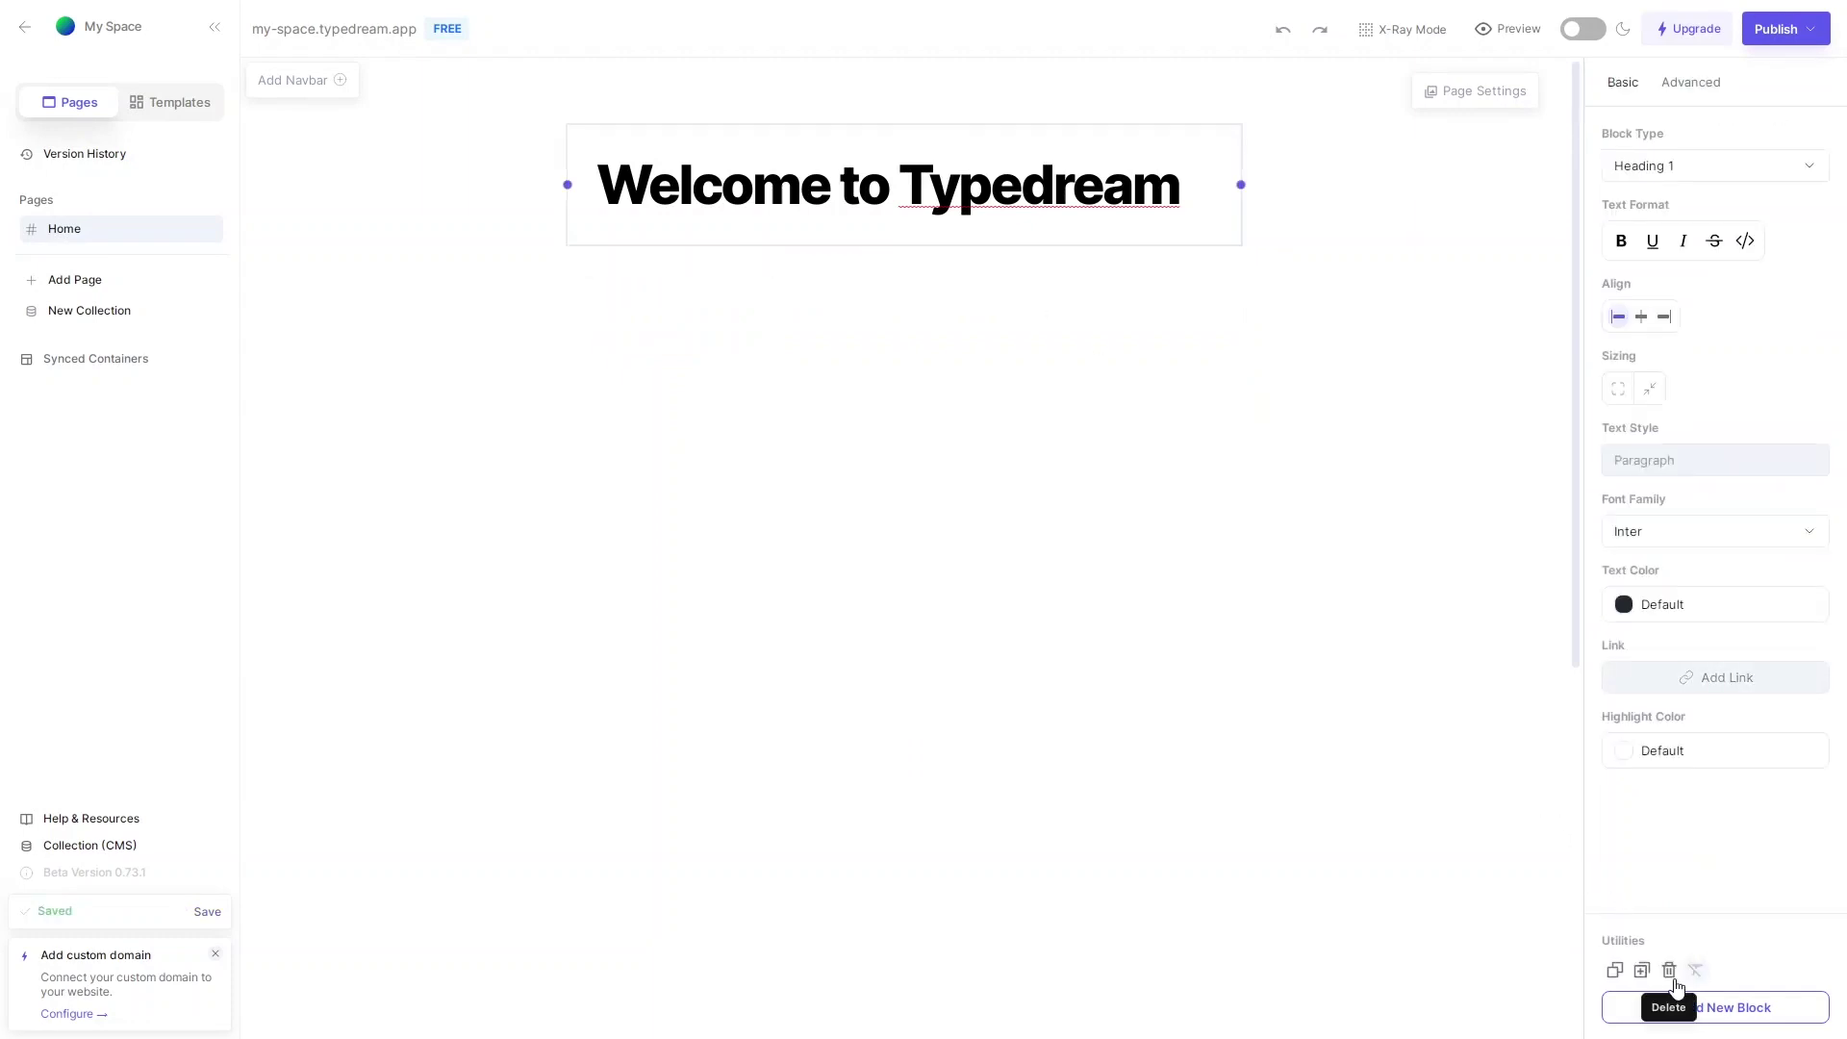
click(1672, 974)
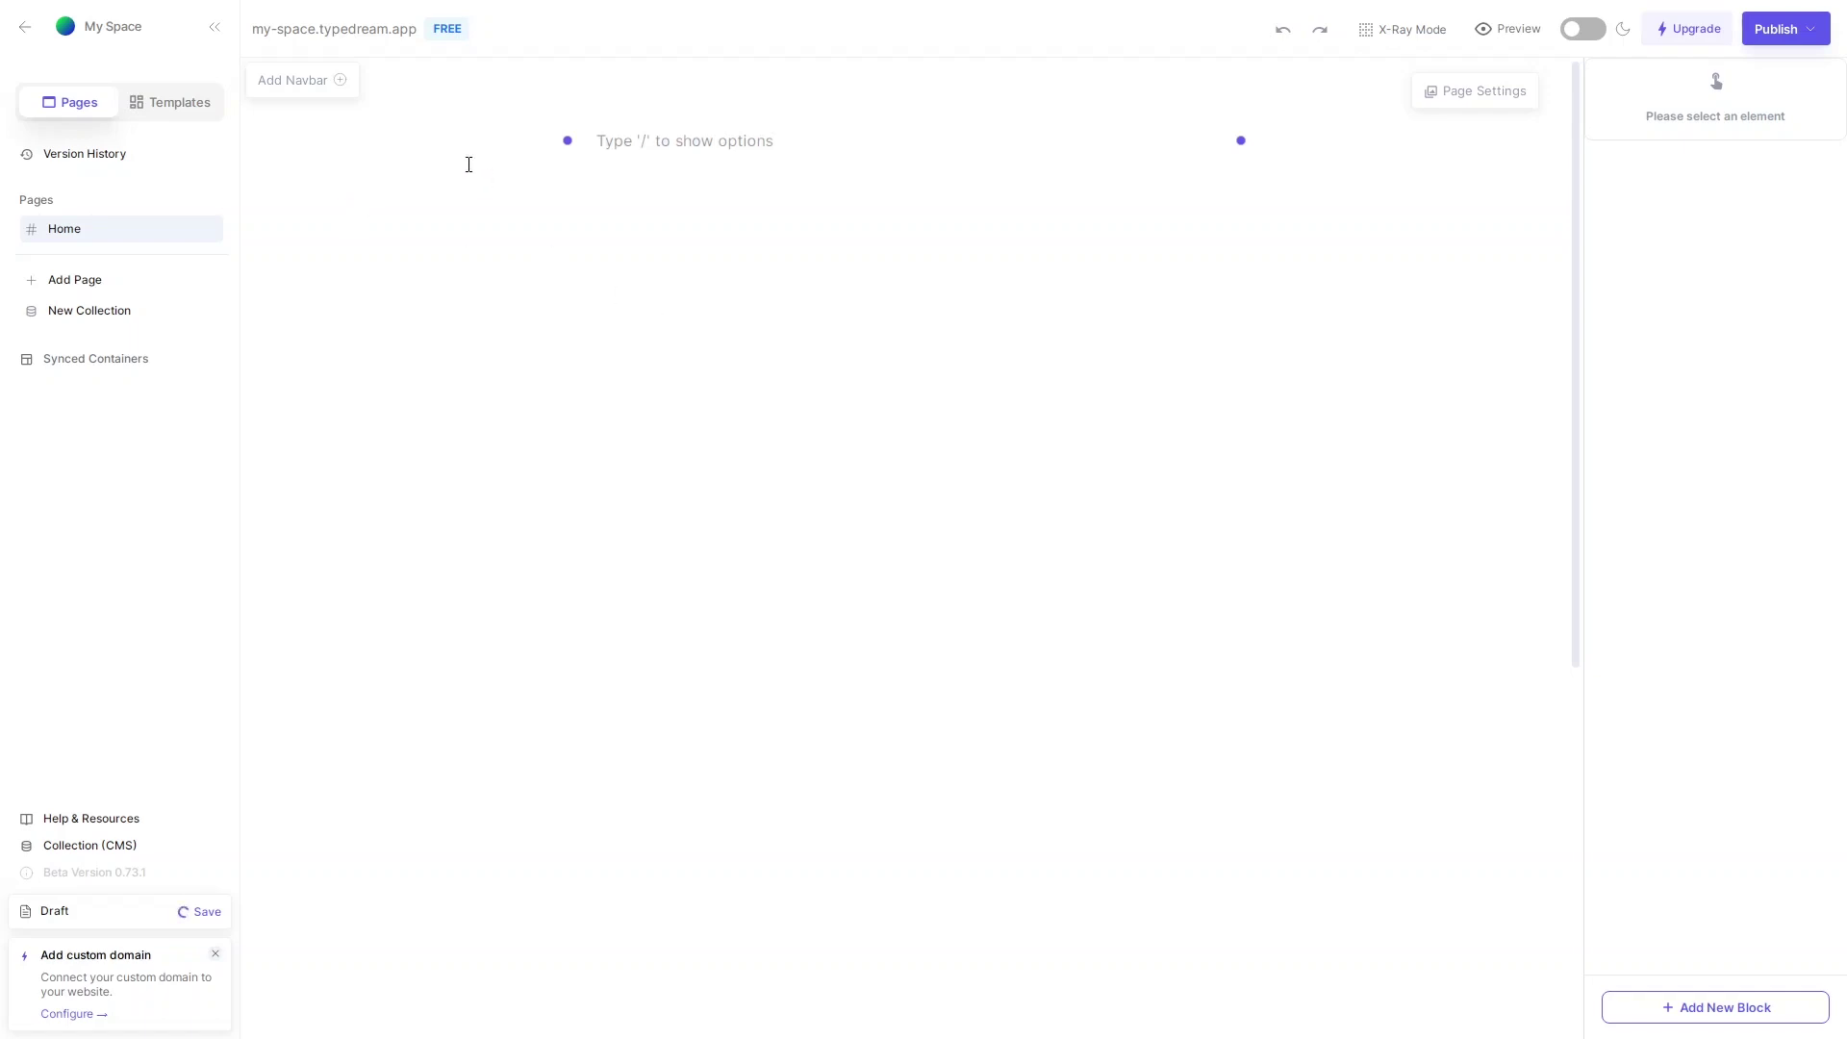
- Add a navbar to the page and change its Unicorn brand text to My Space
click(298, 81)
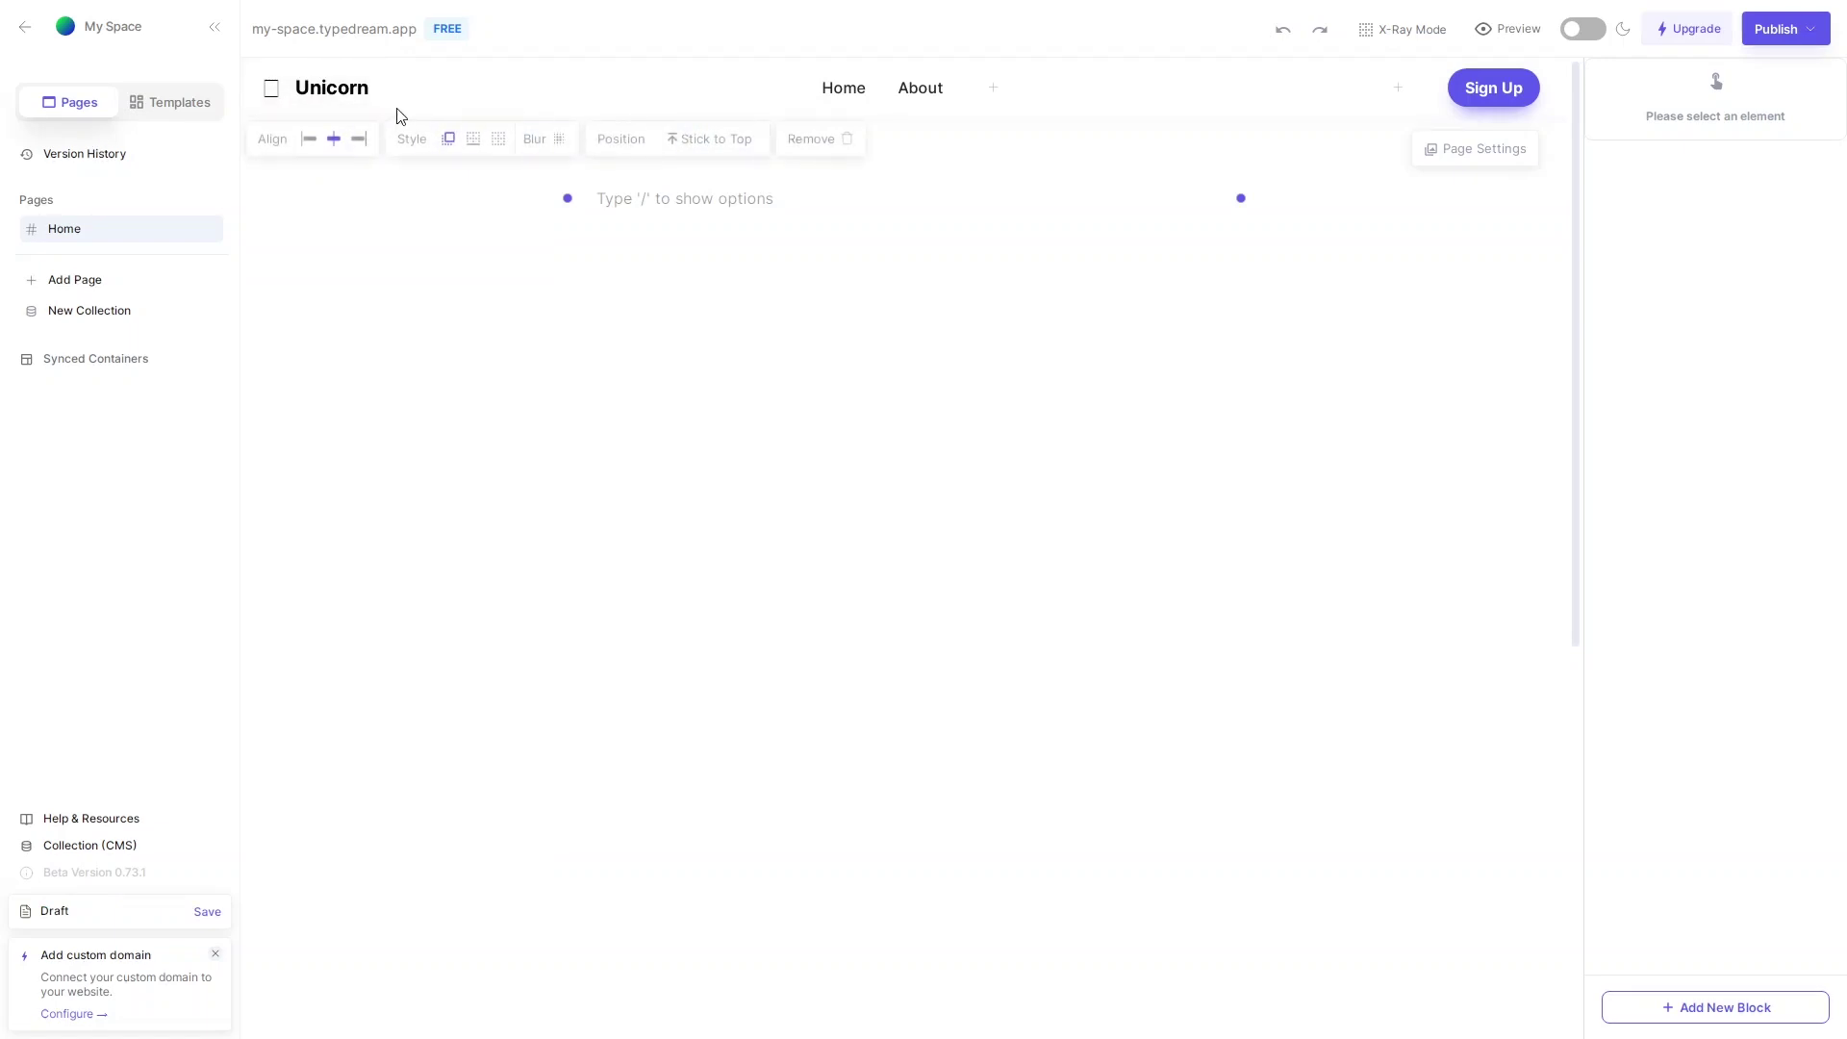
click(348, 99)
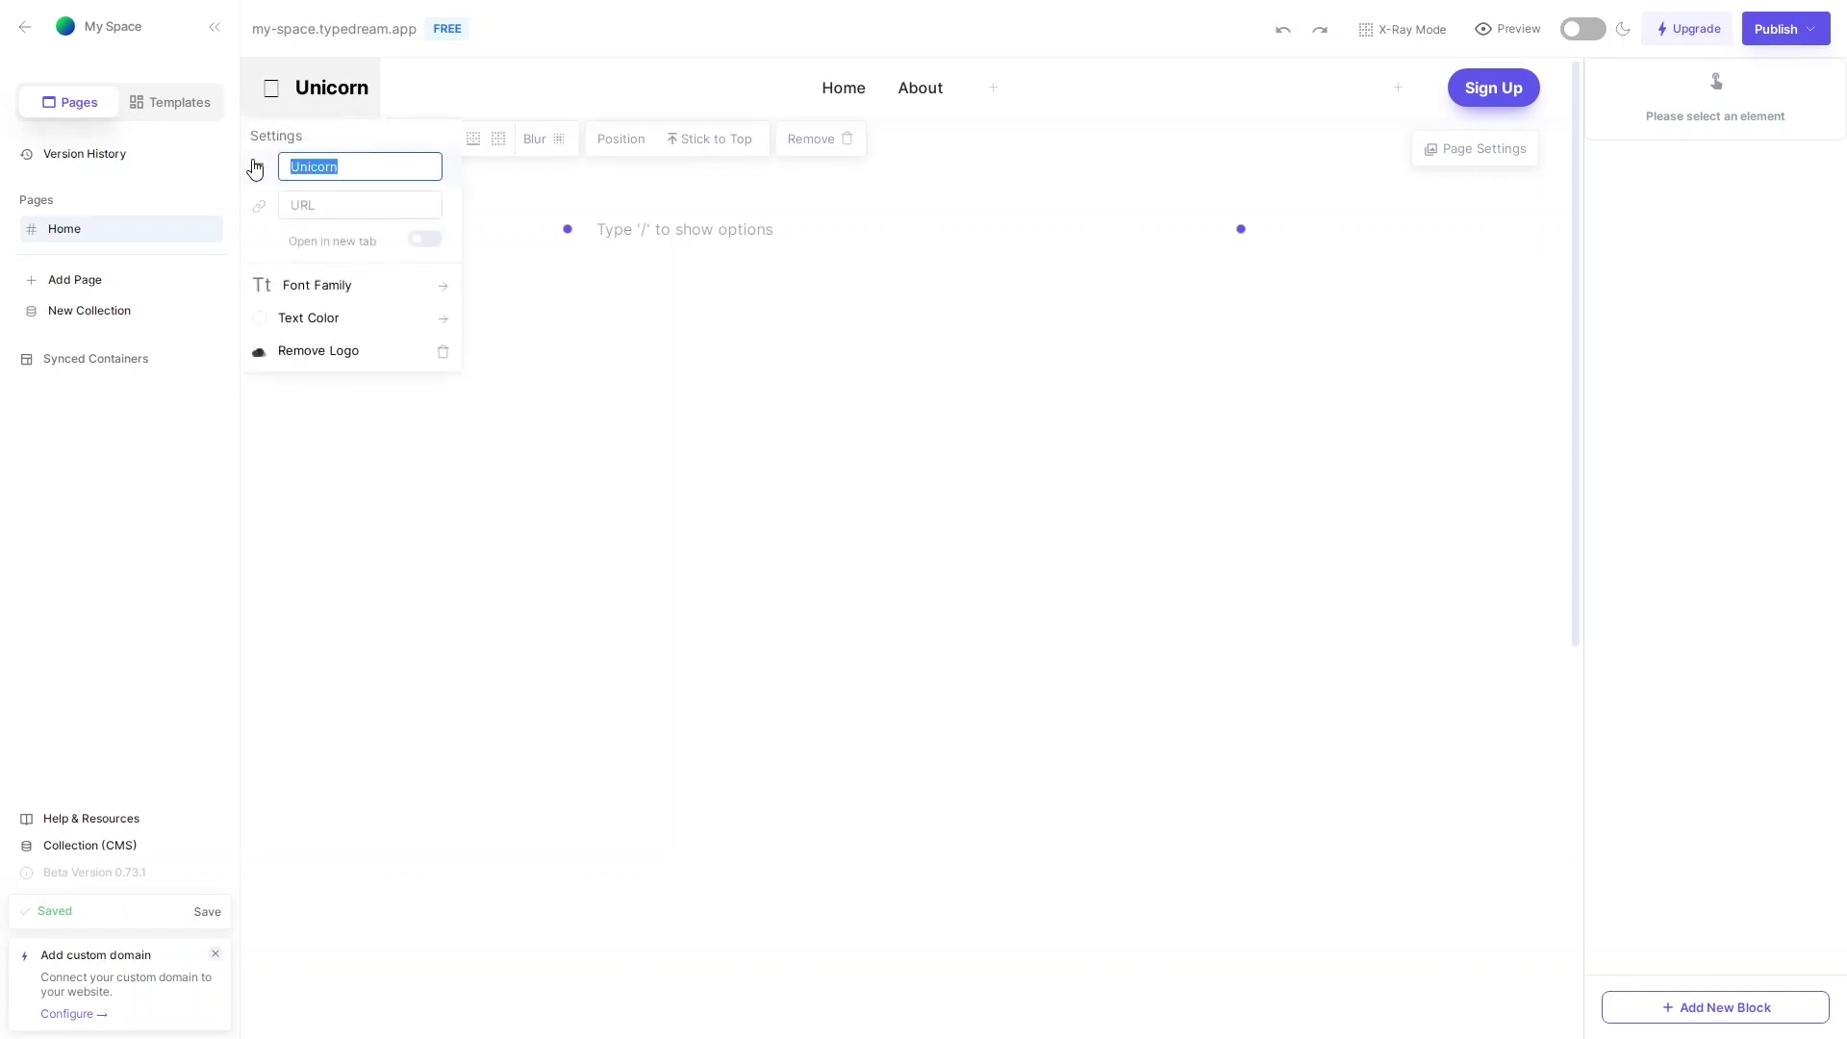
text(My )
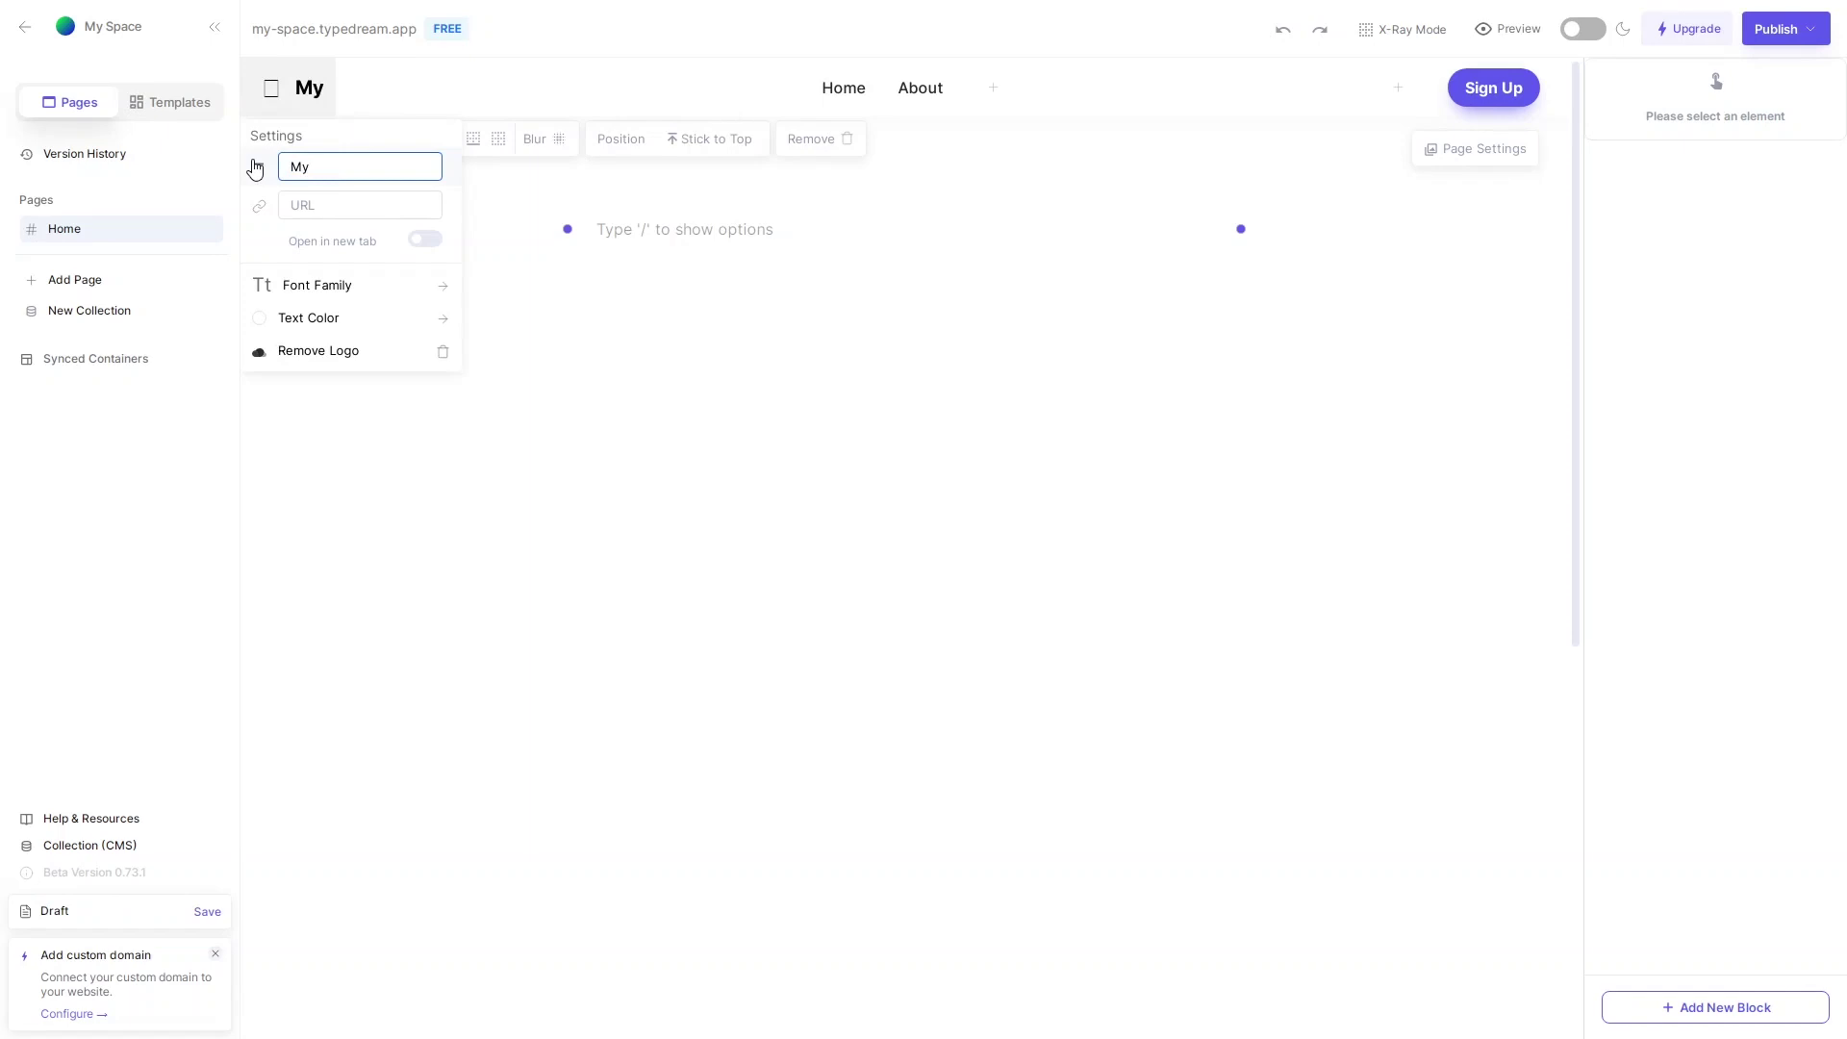
text(Space)
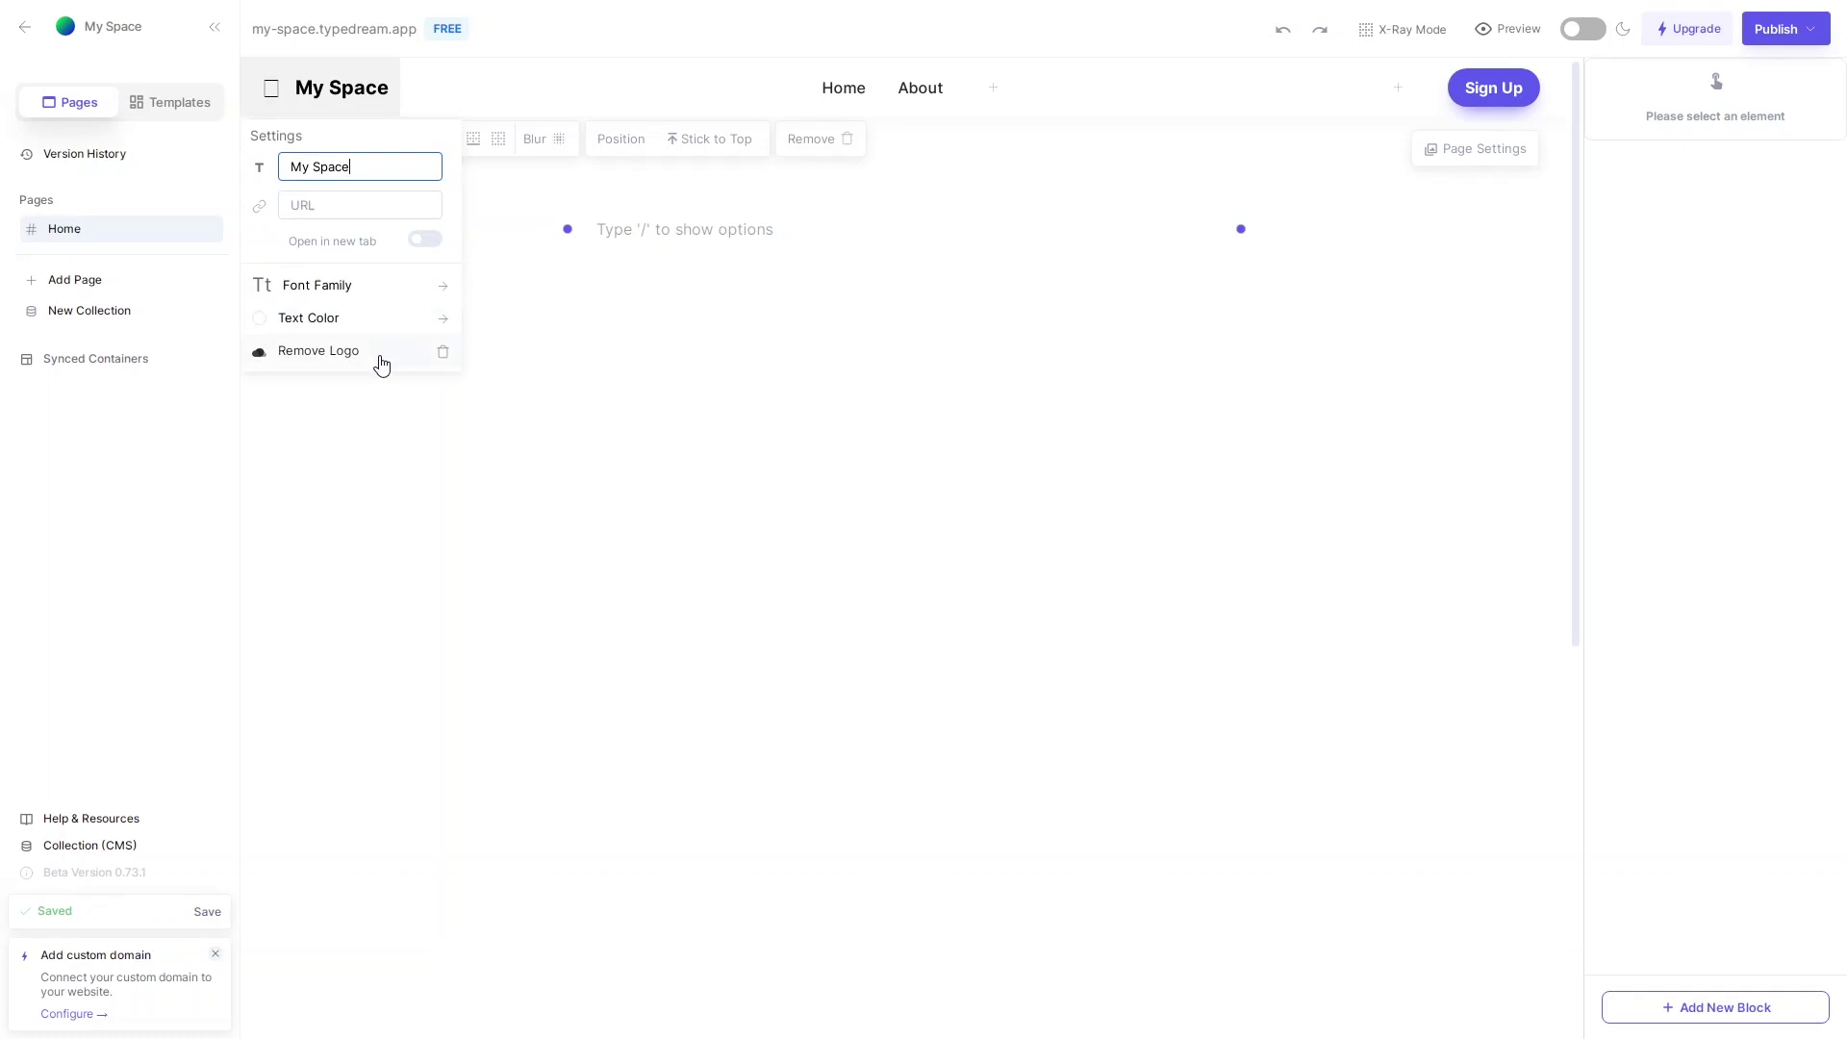
- Review the navbar logo source options and replace the logo by uploading Untitled design(6).png from the Desktop folder
click(281, 105)
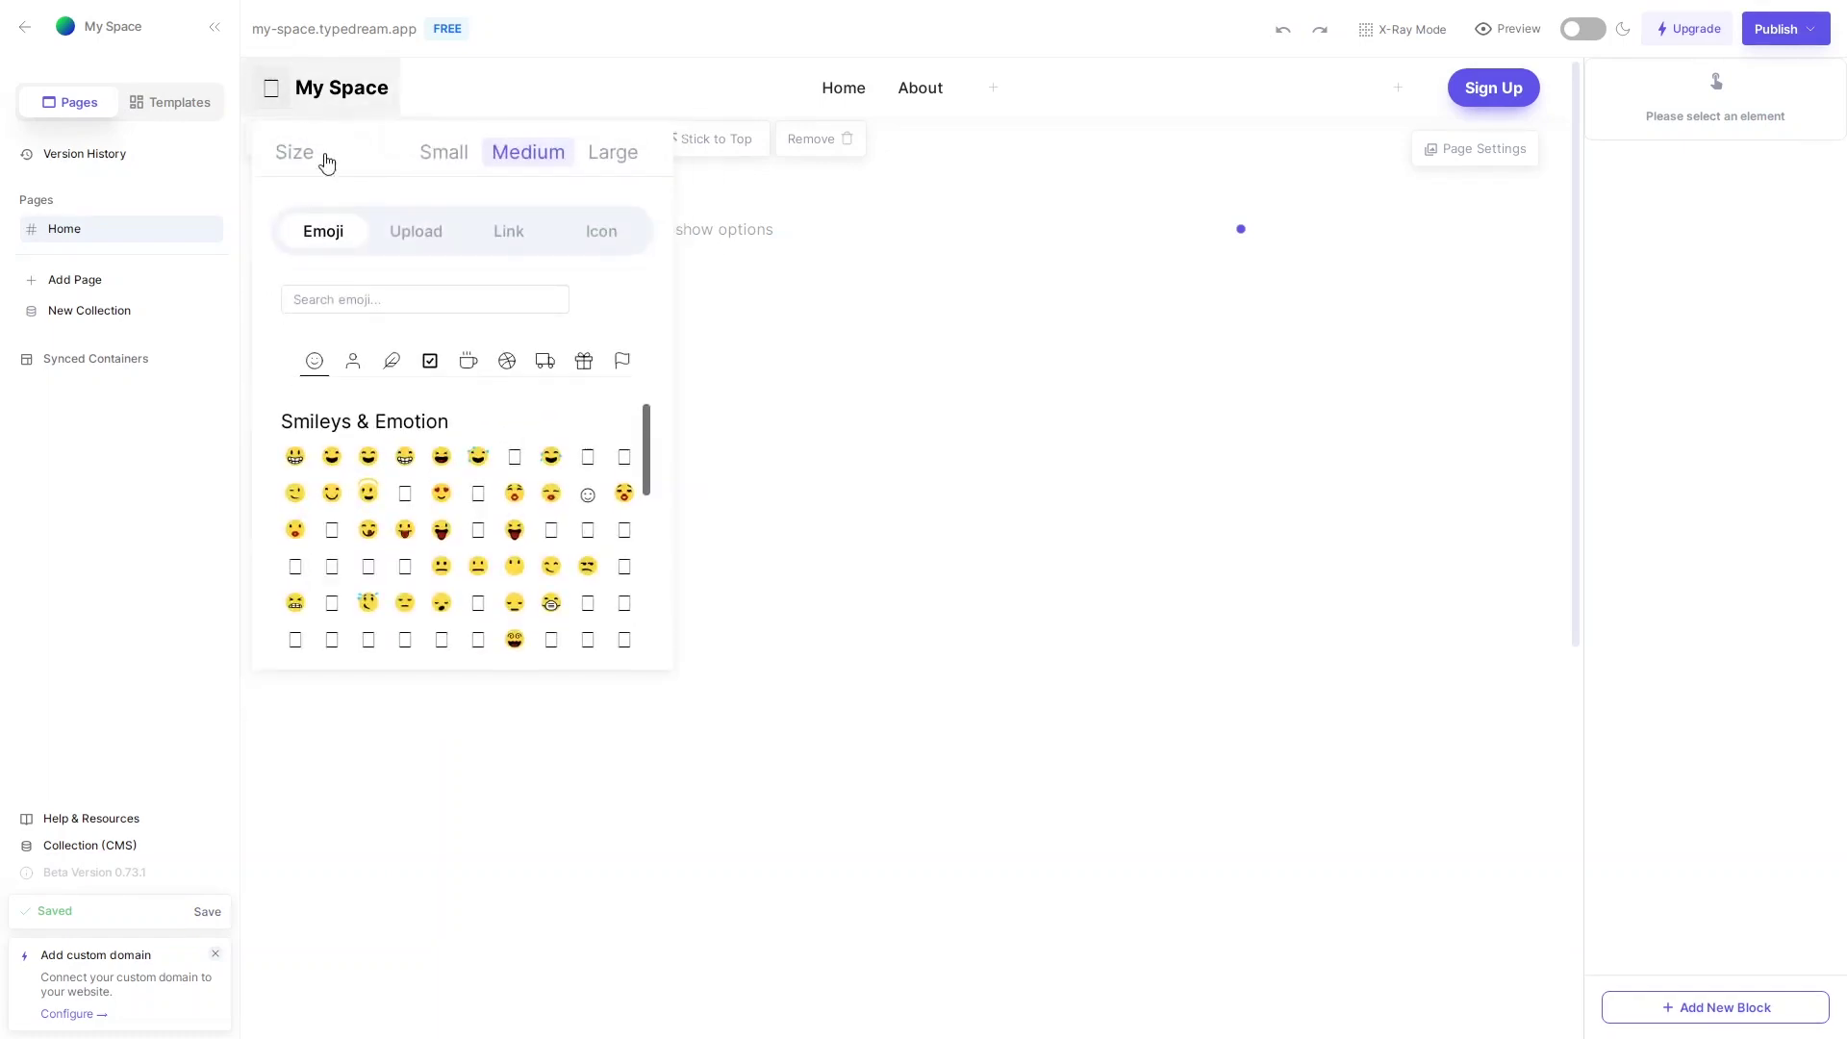
scroll(426, 481, down, 2)
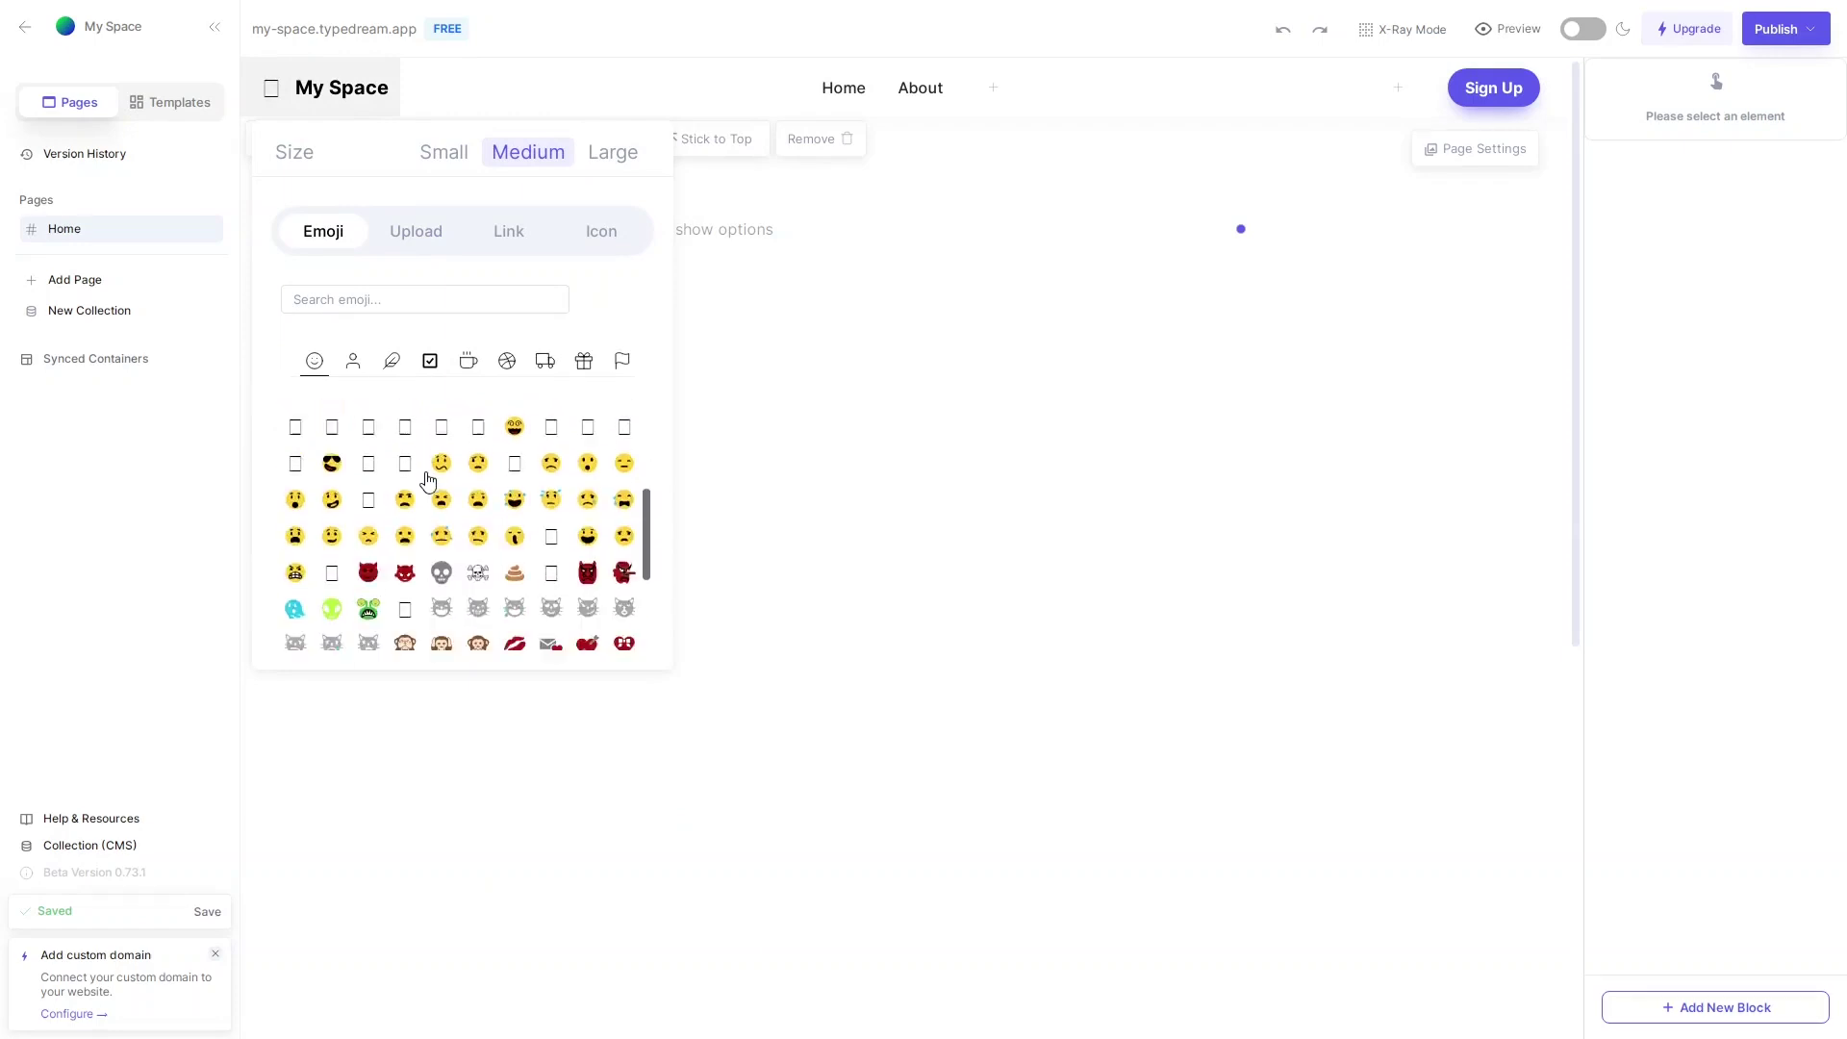
scroll(428, 481, down, 2)
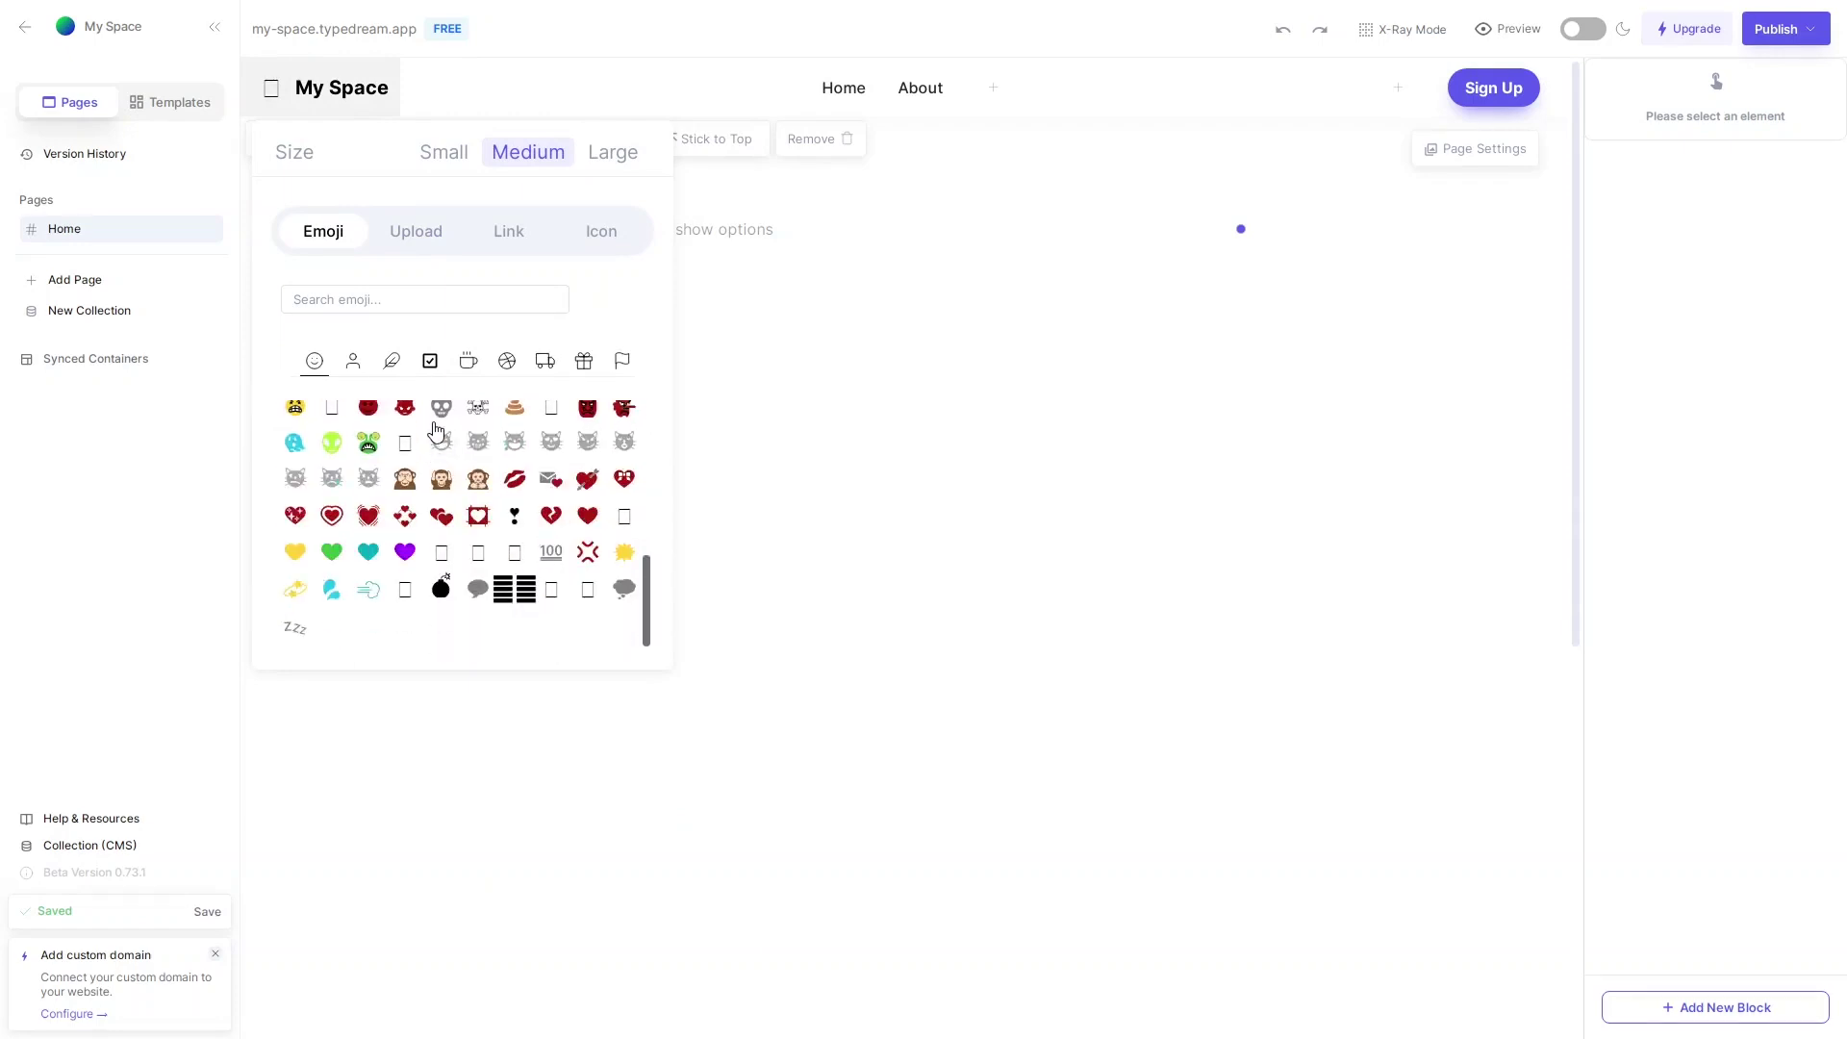
click(417, 234)
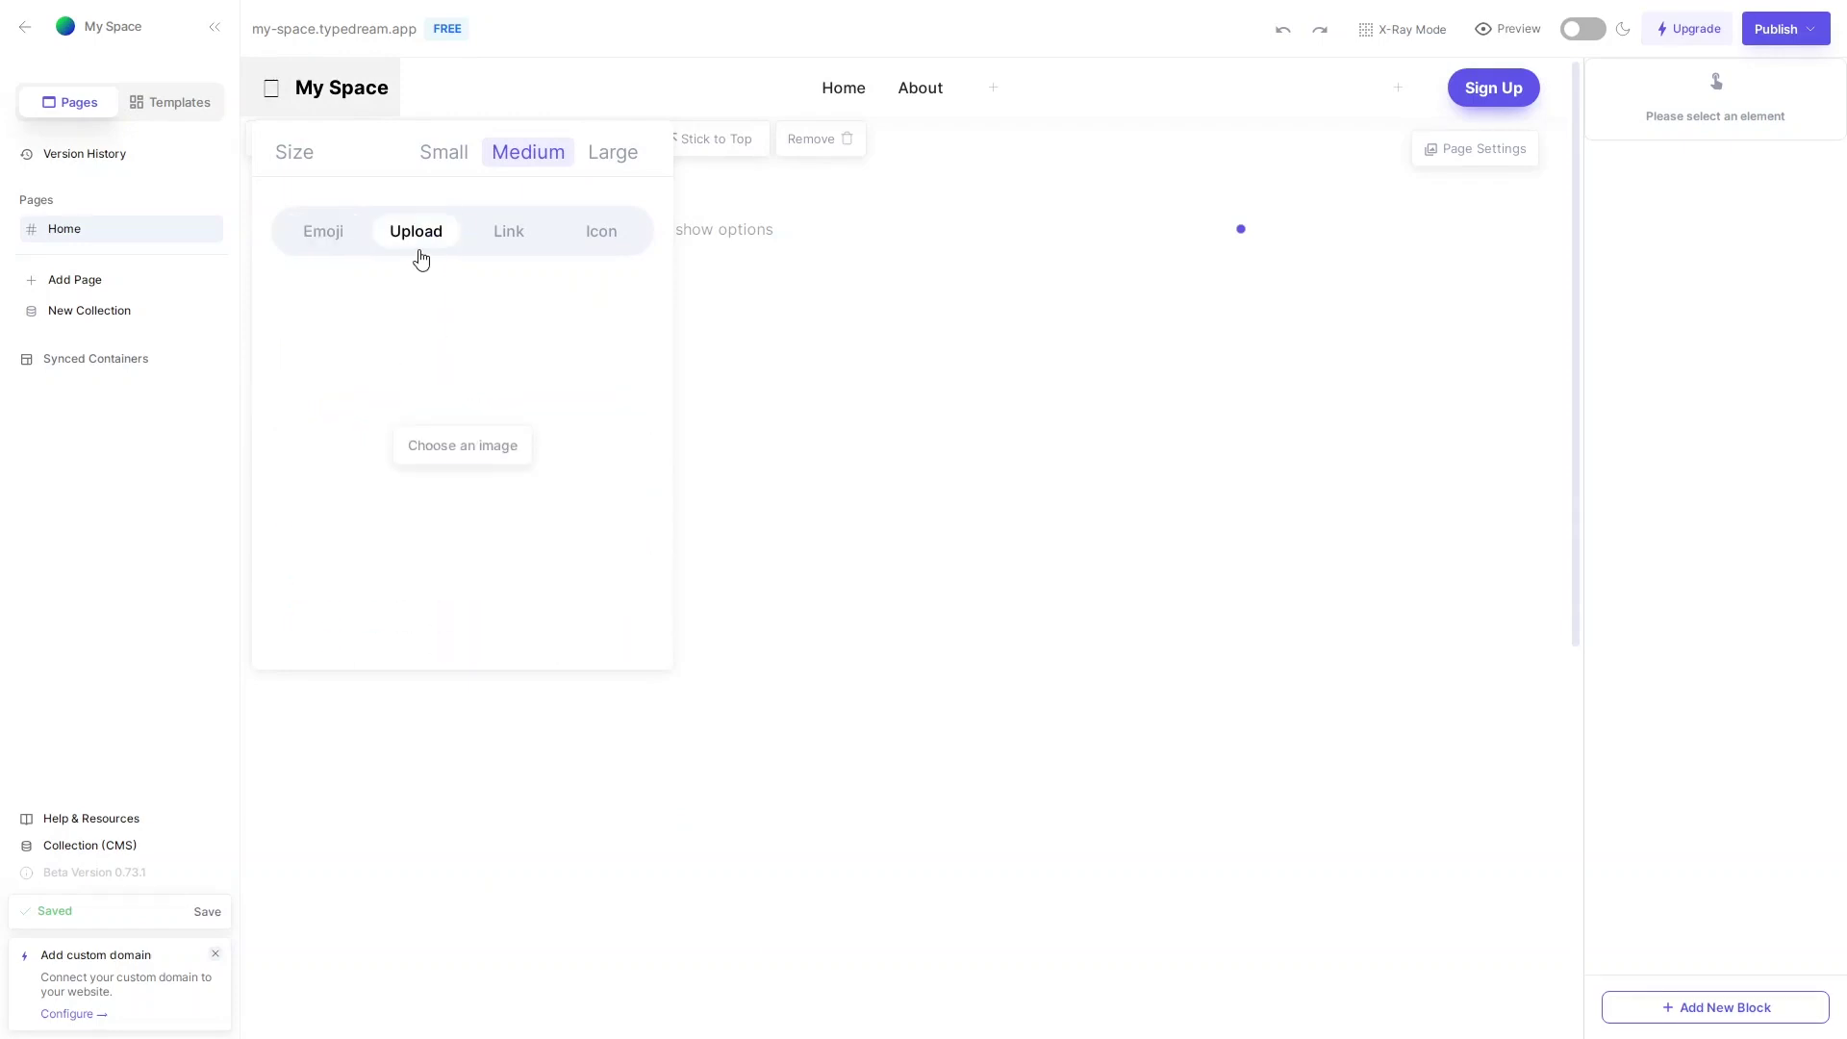
click(481, 246)
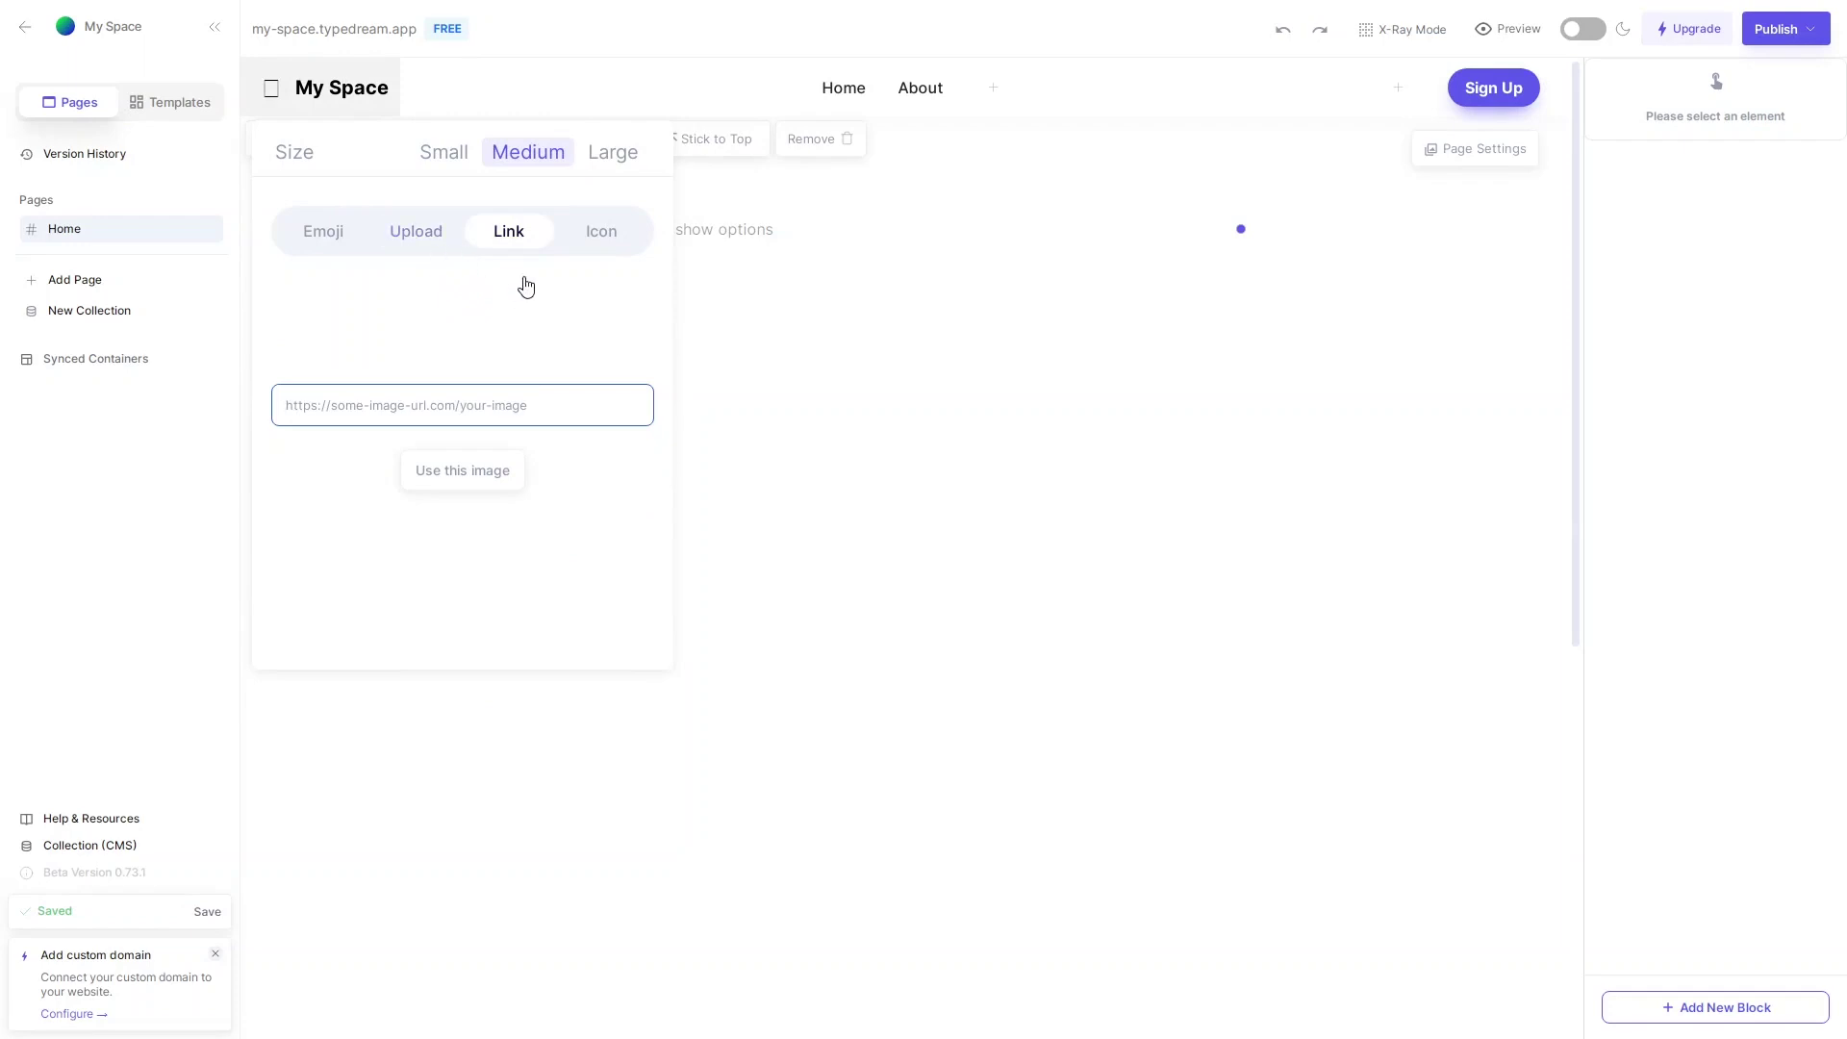
click(591, 233)
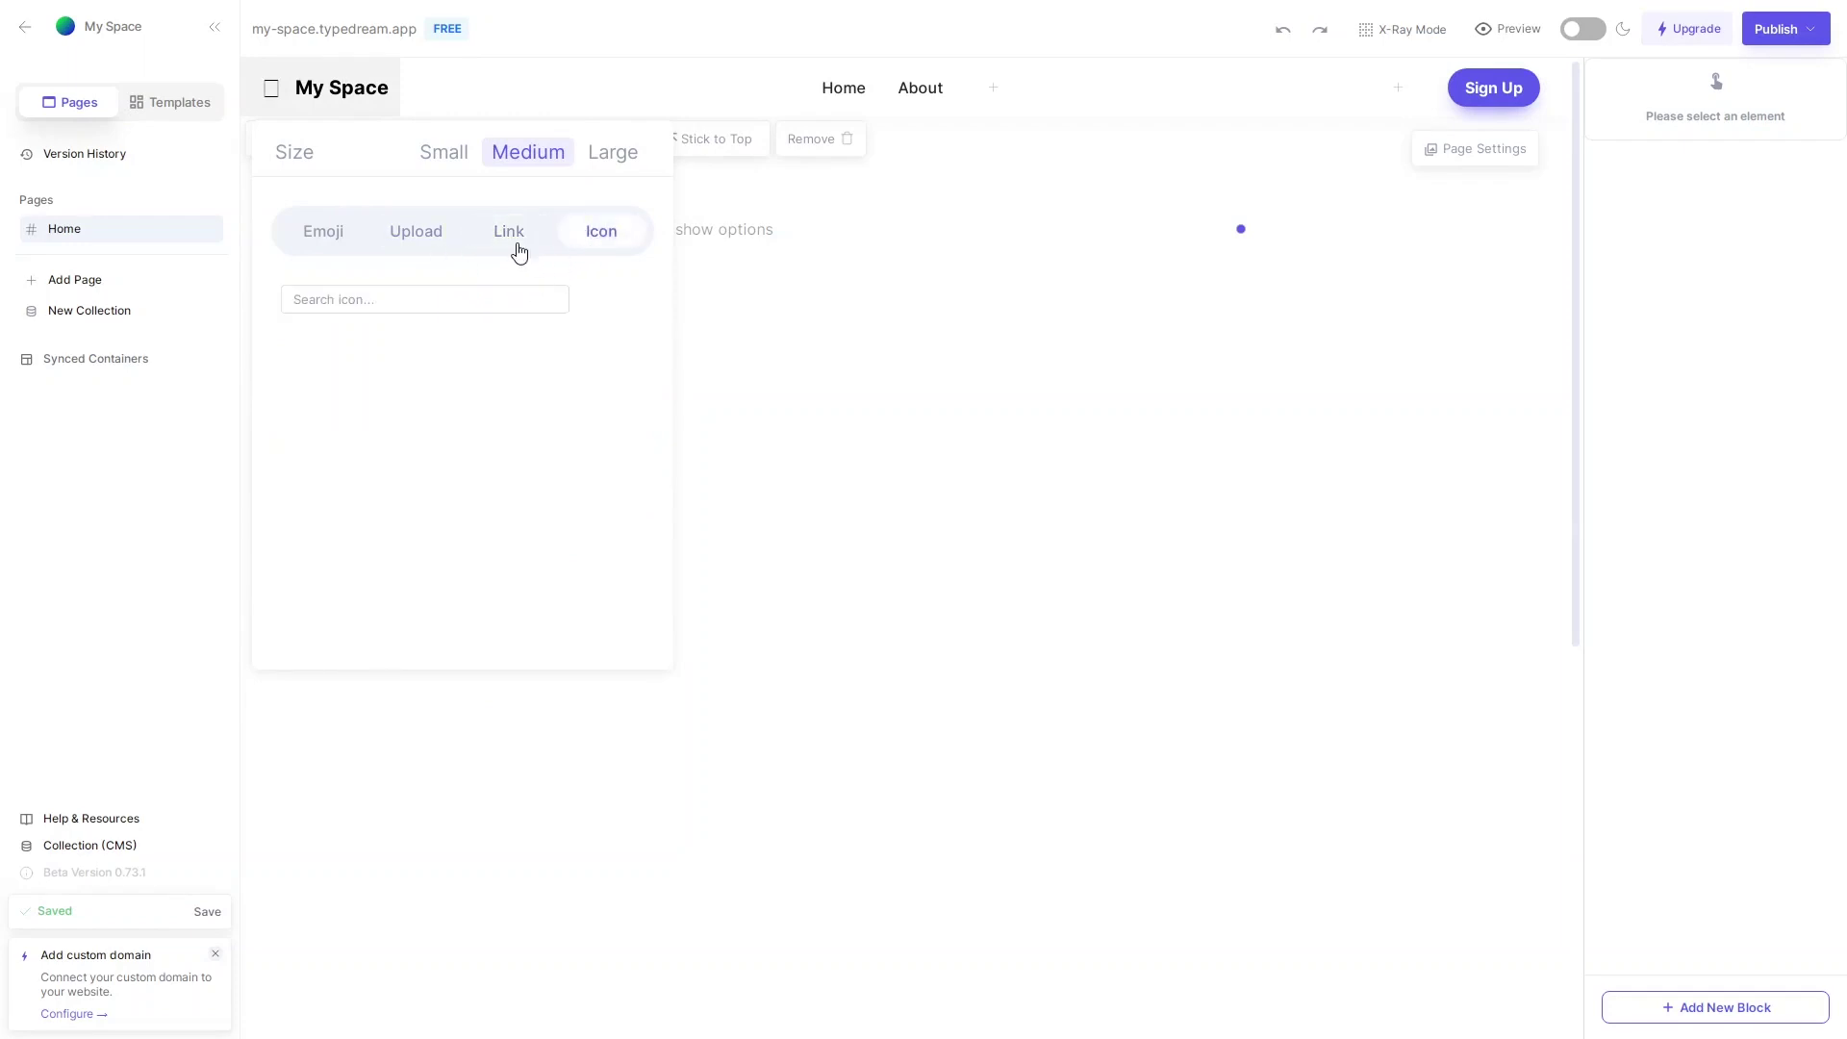
click(421, 238)
click(470, 462)
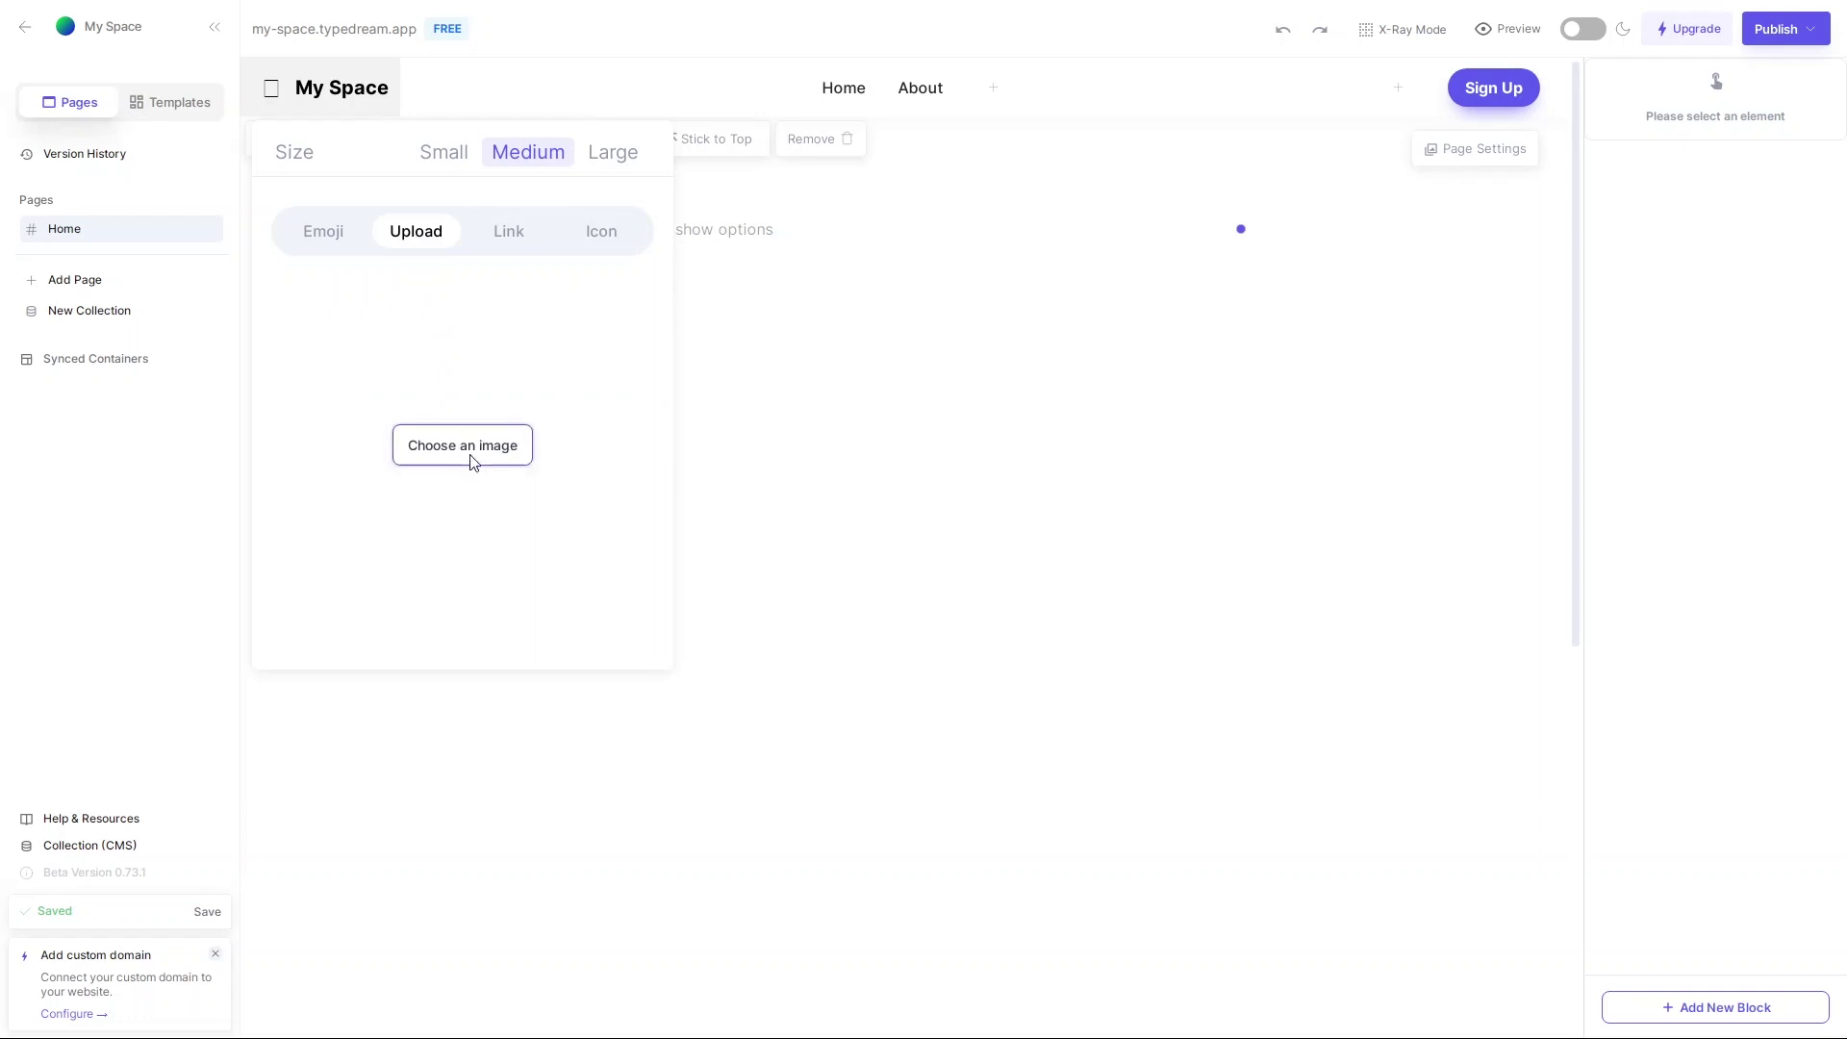
click(77, 276)
scroll(645, 365, down, 1)
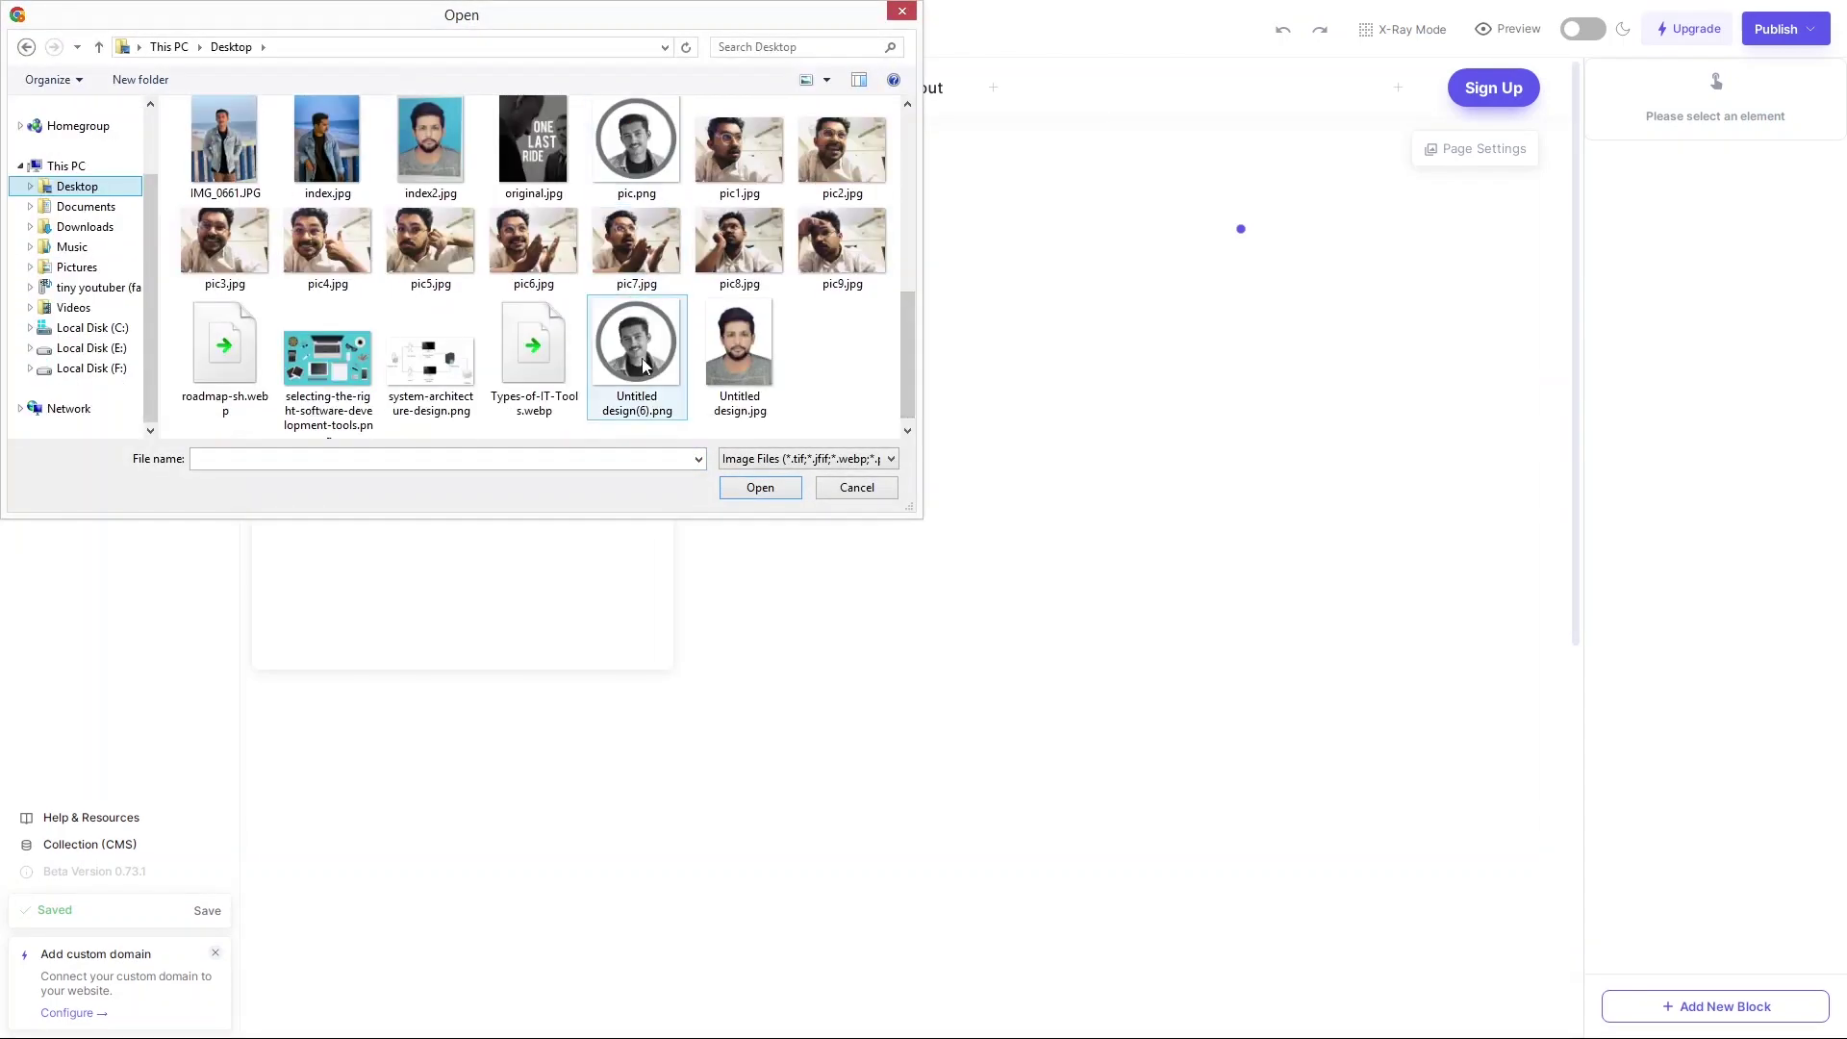
click(760, 486)
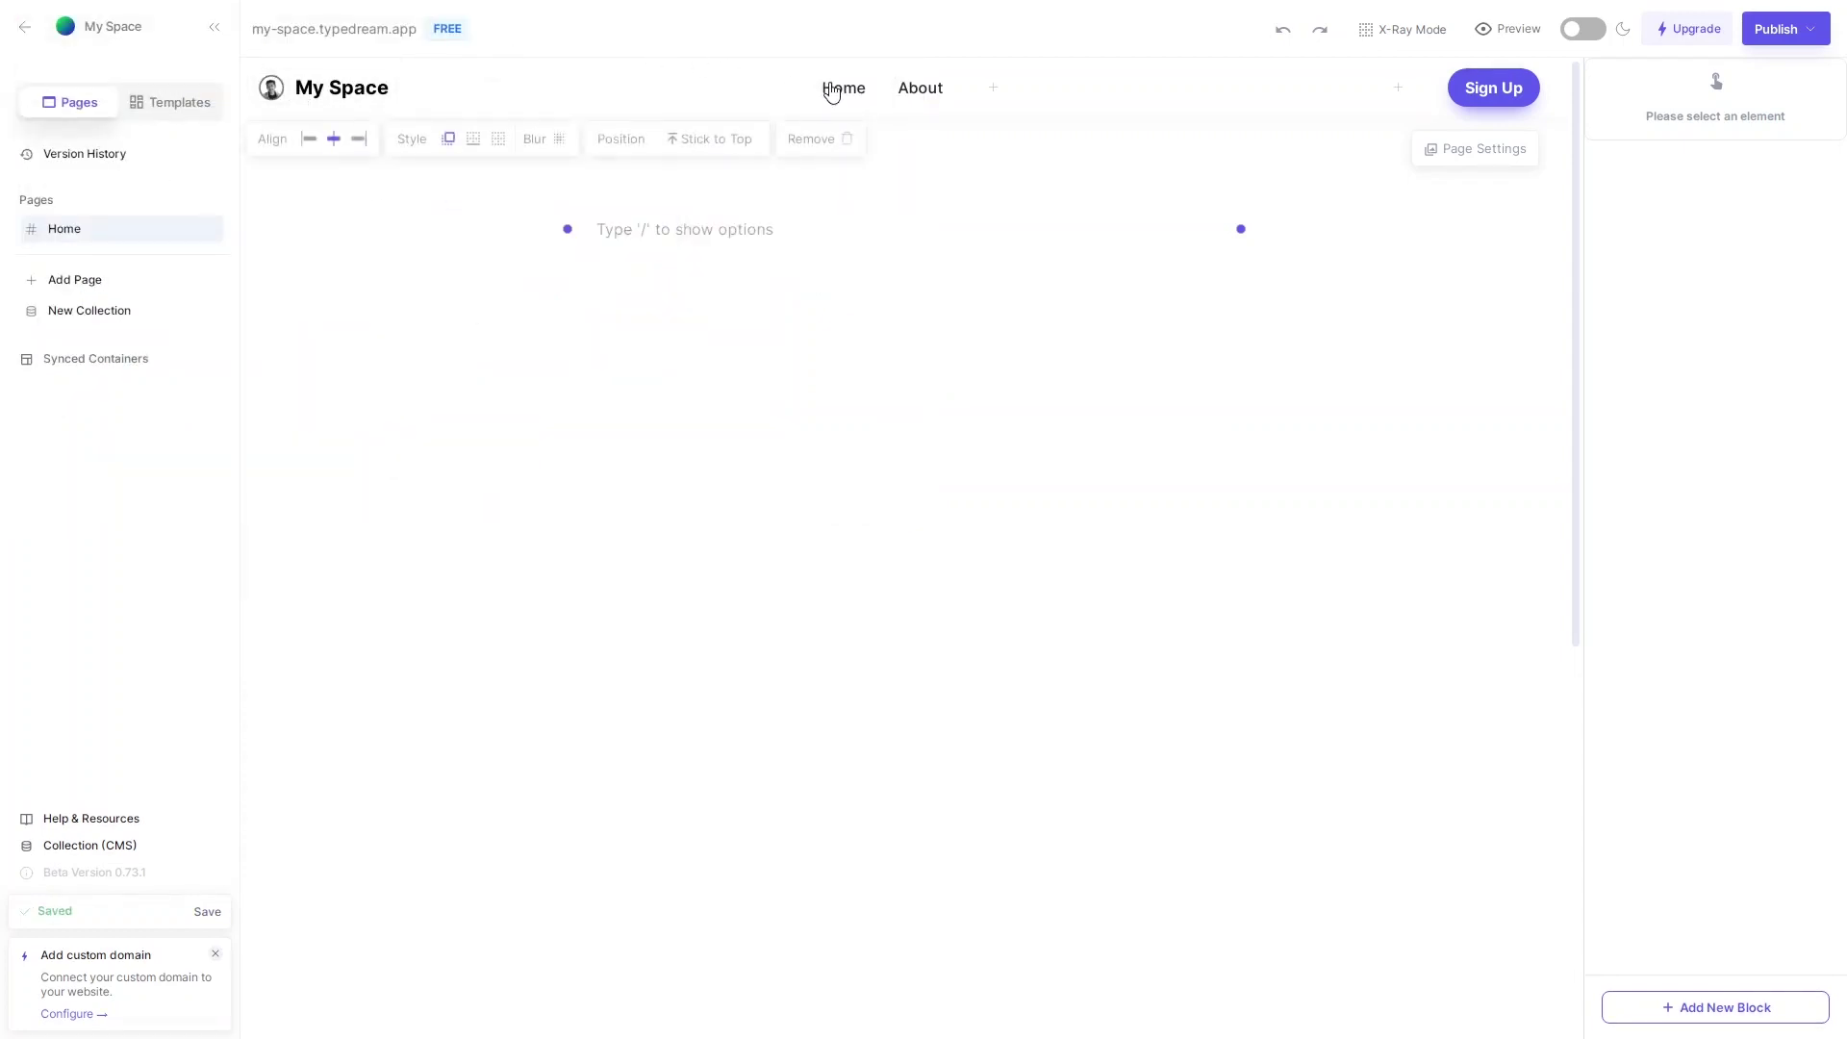
- Try right and left alignment for the navbar links and return them to centre alignment
click(357, 138)
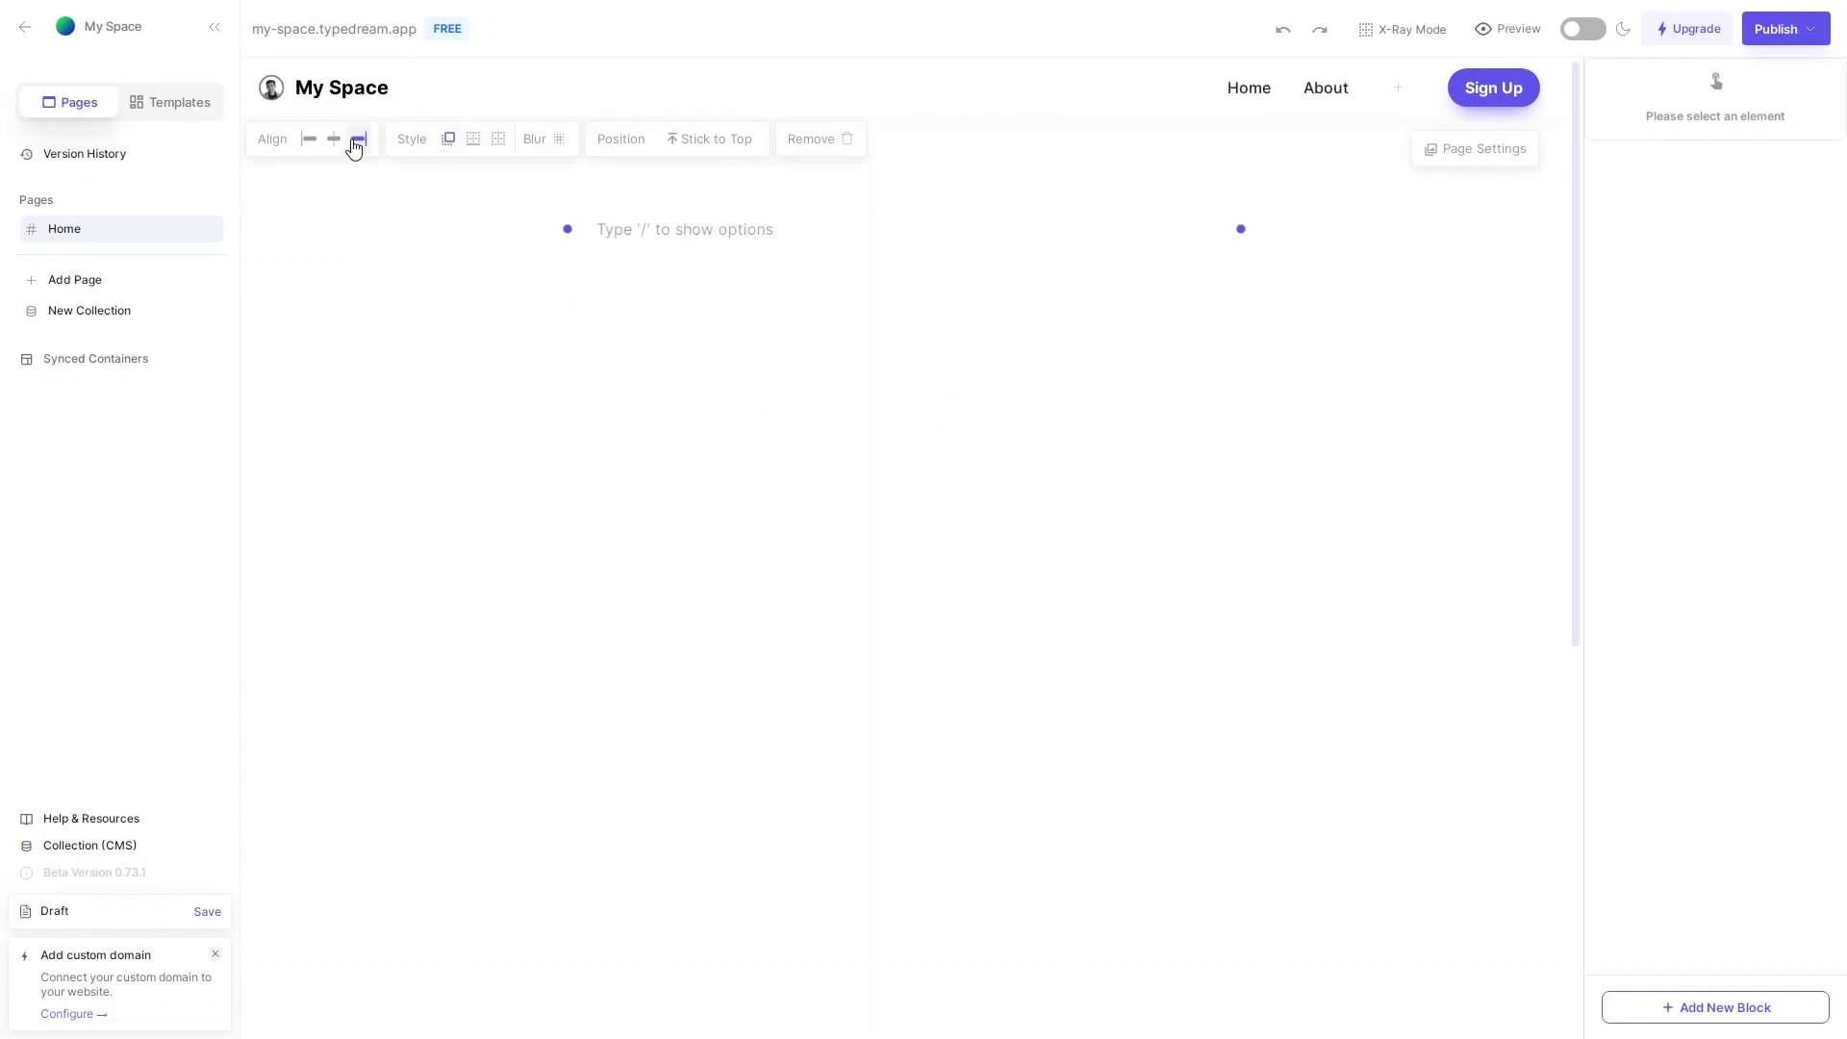
click(309, 139)
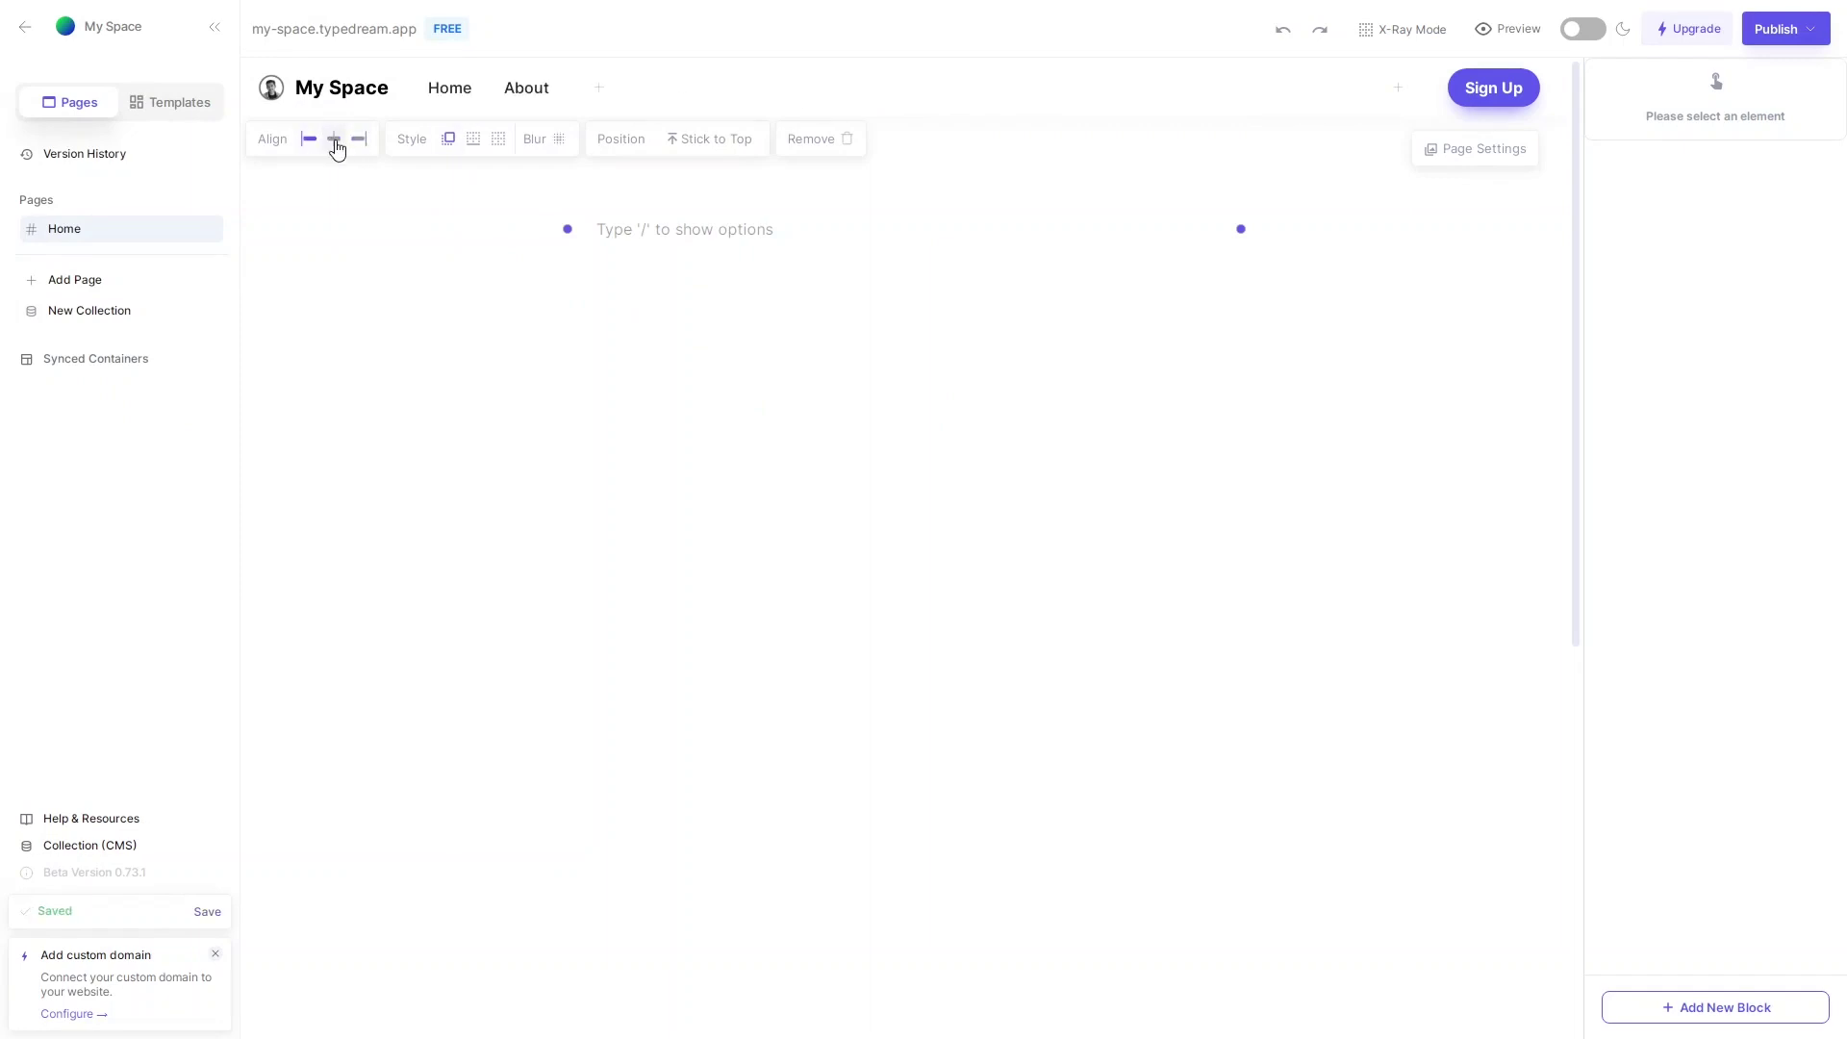
click(336, 146)
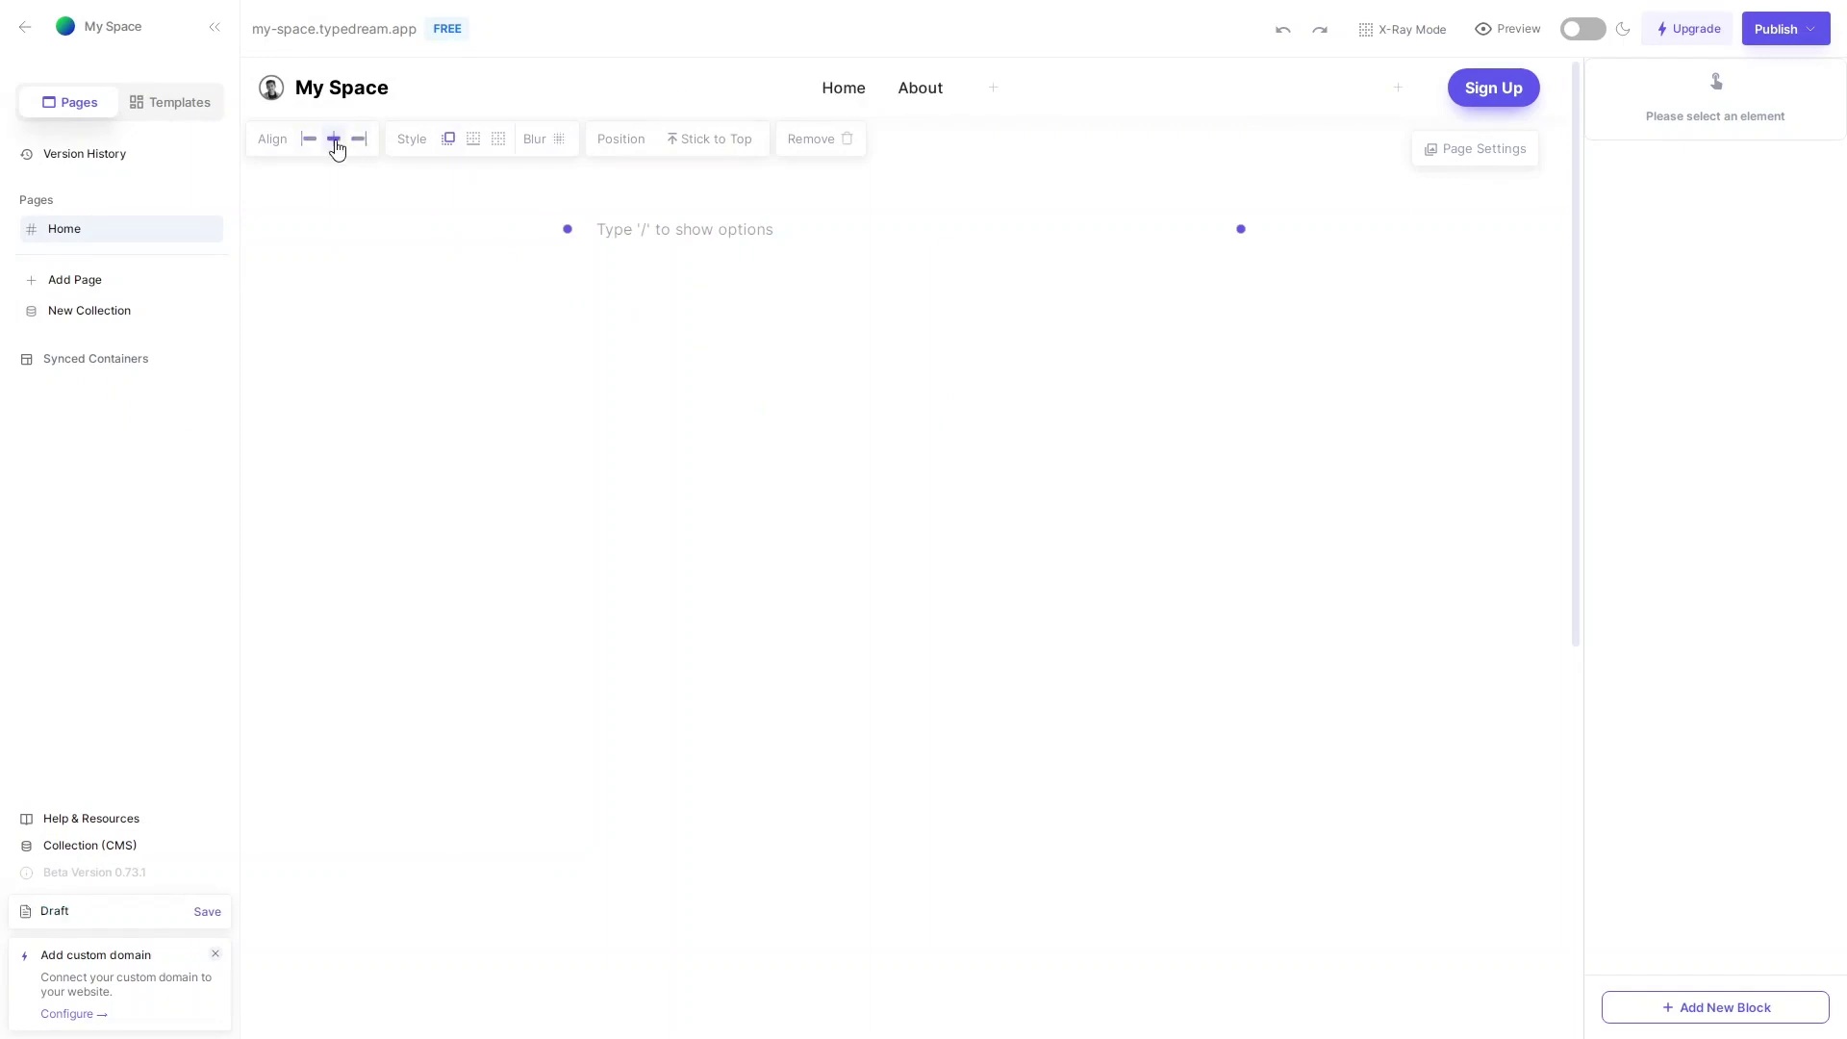
- Add a third link to the navbar after About and rename it Projects
click(994, 89)
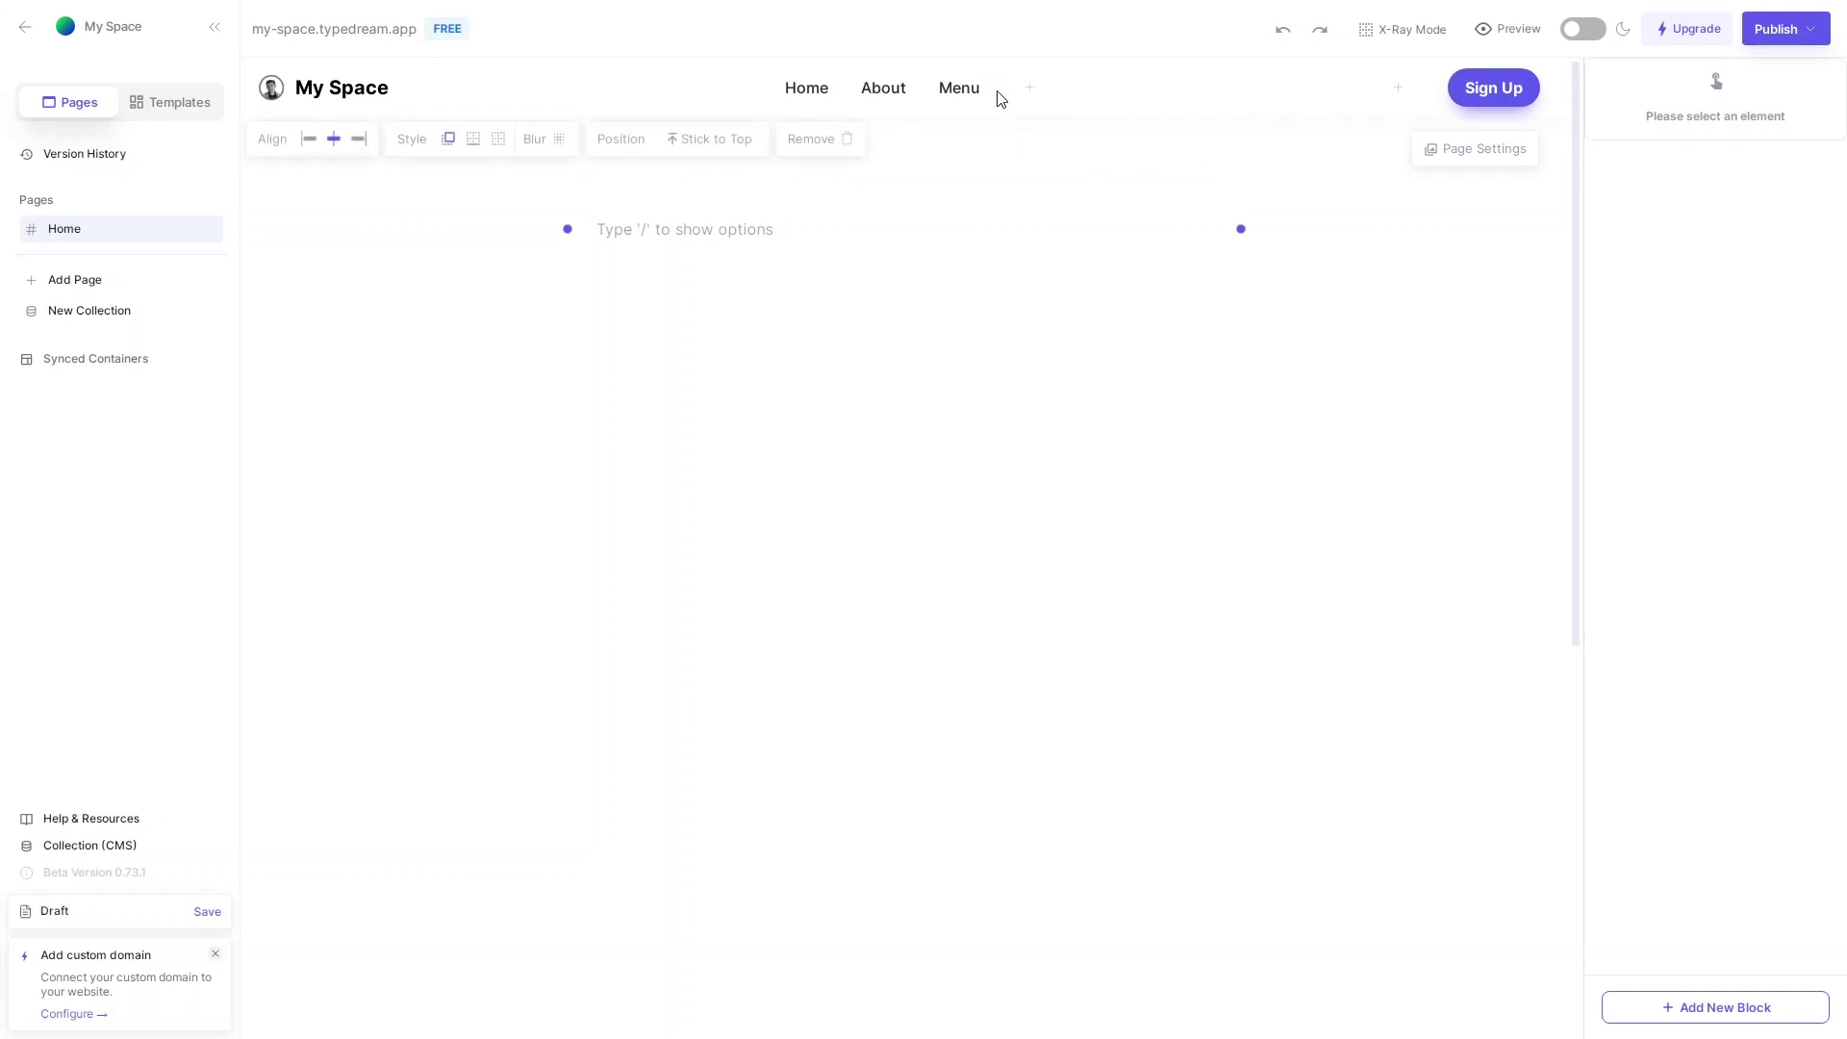
click(960, 88)
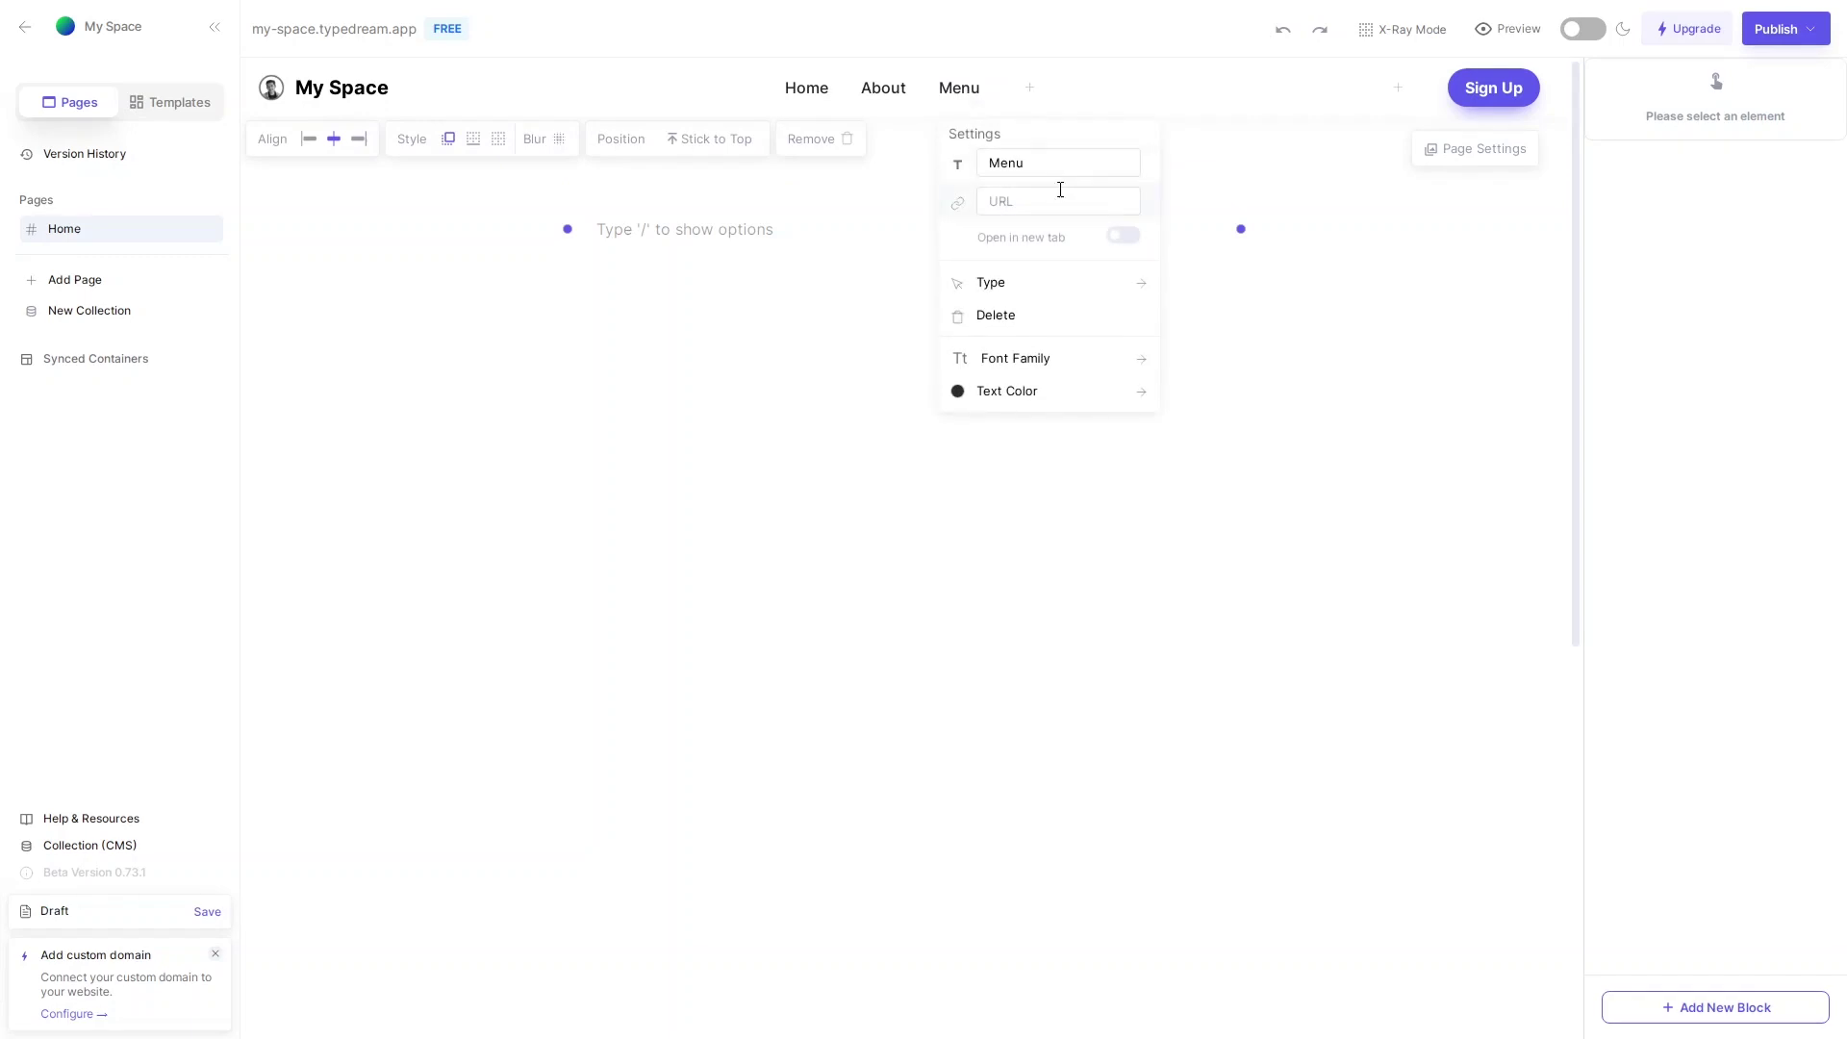
drag(1050, 165, 979, 172)
click(1039, 287)
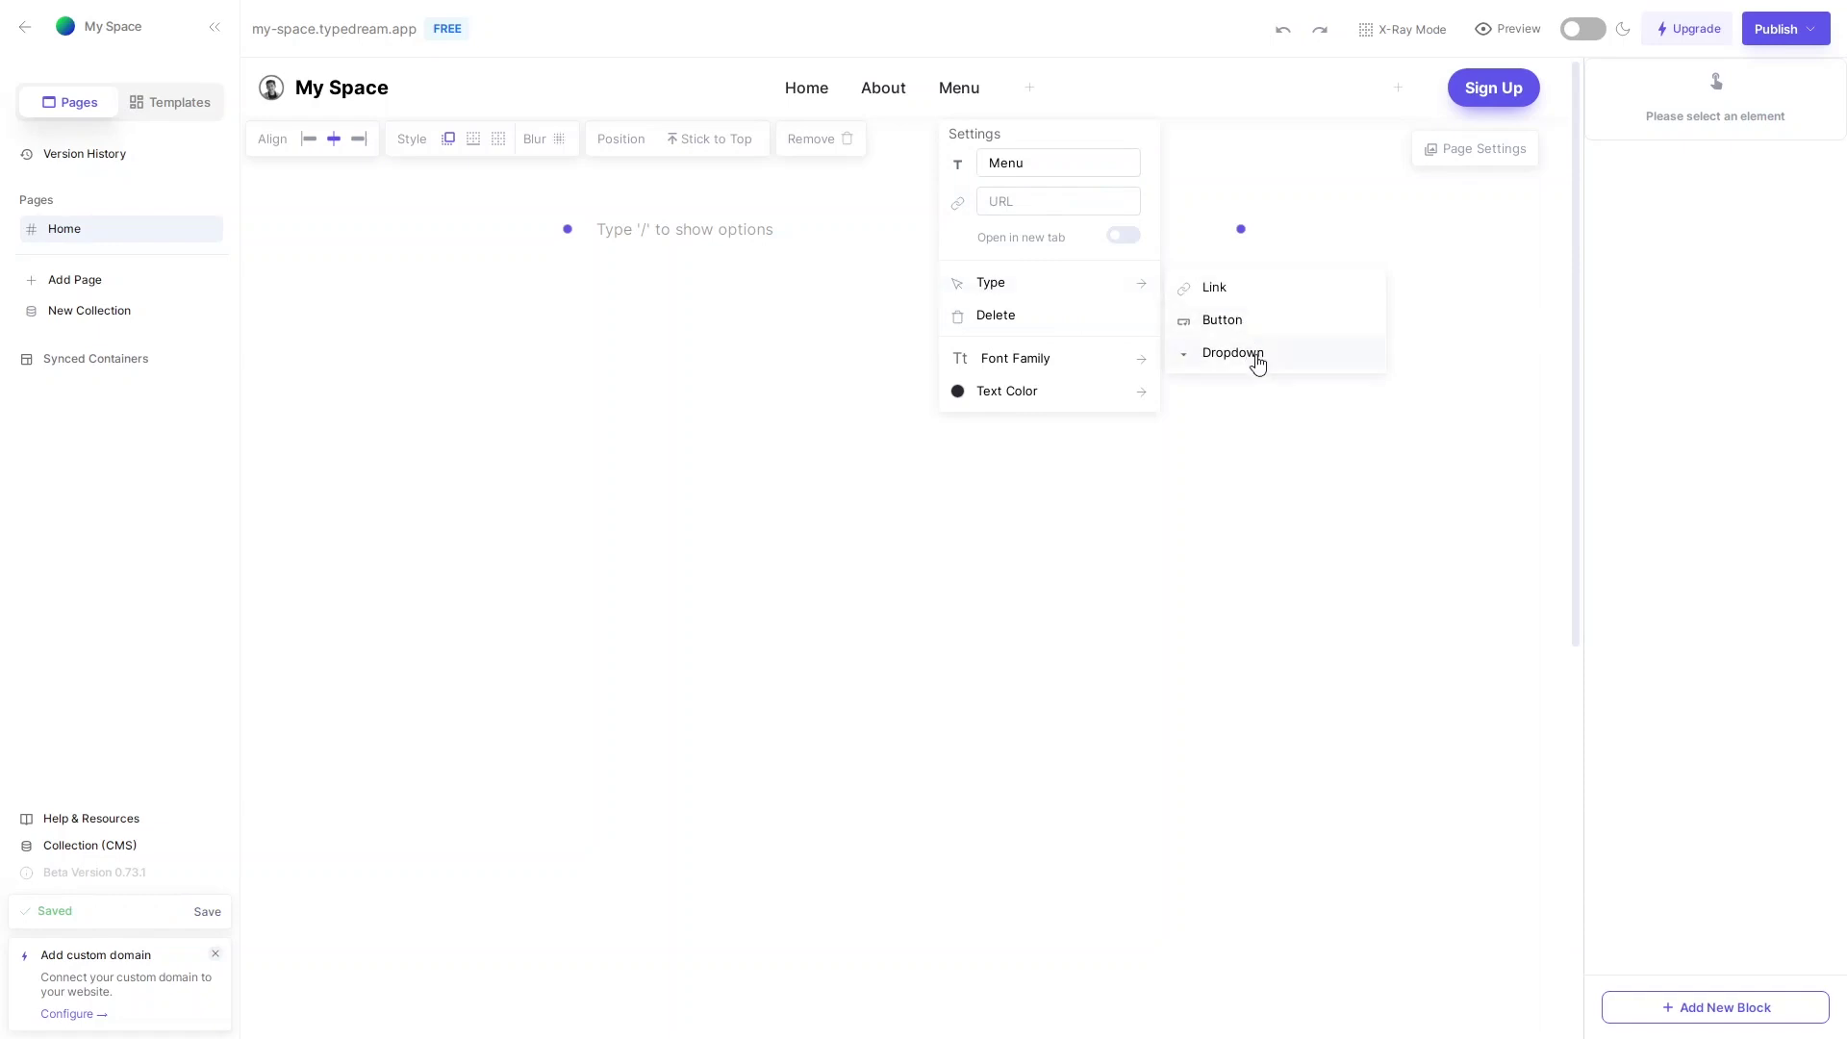
double_click(1057, 171)
text(Projects)
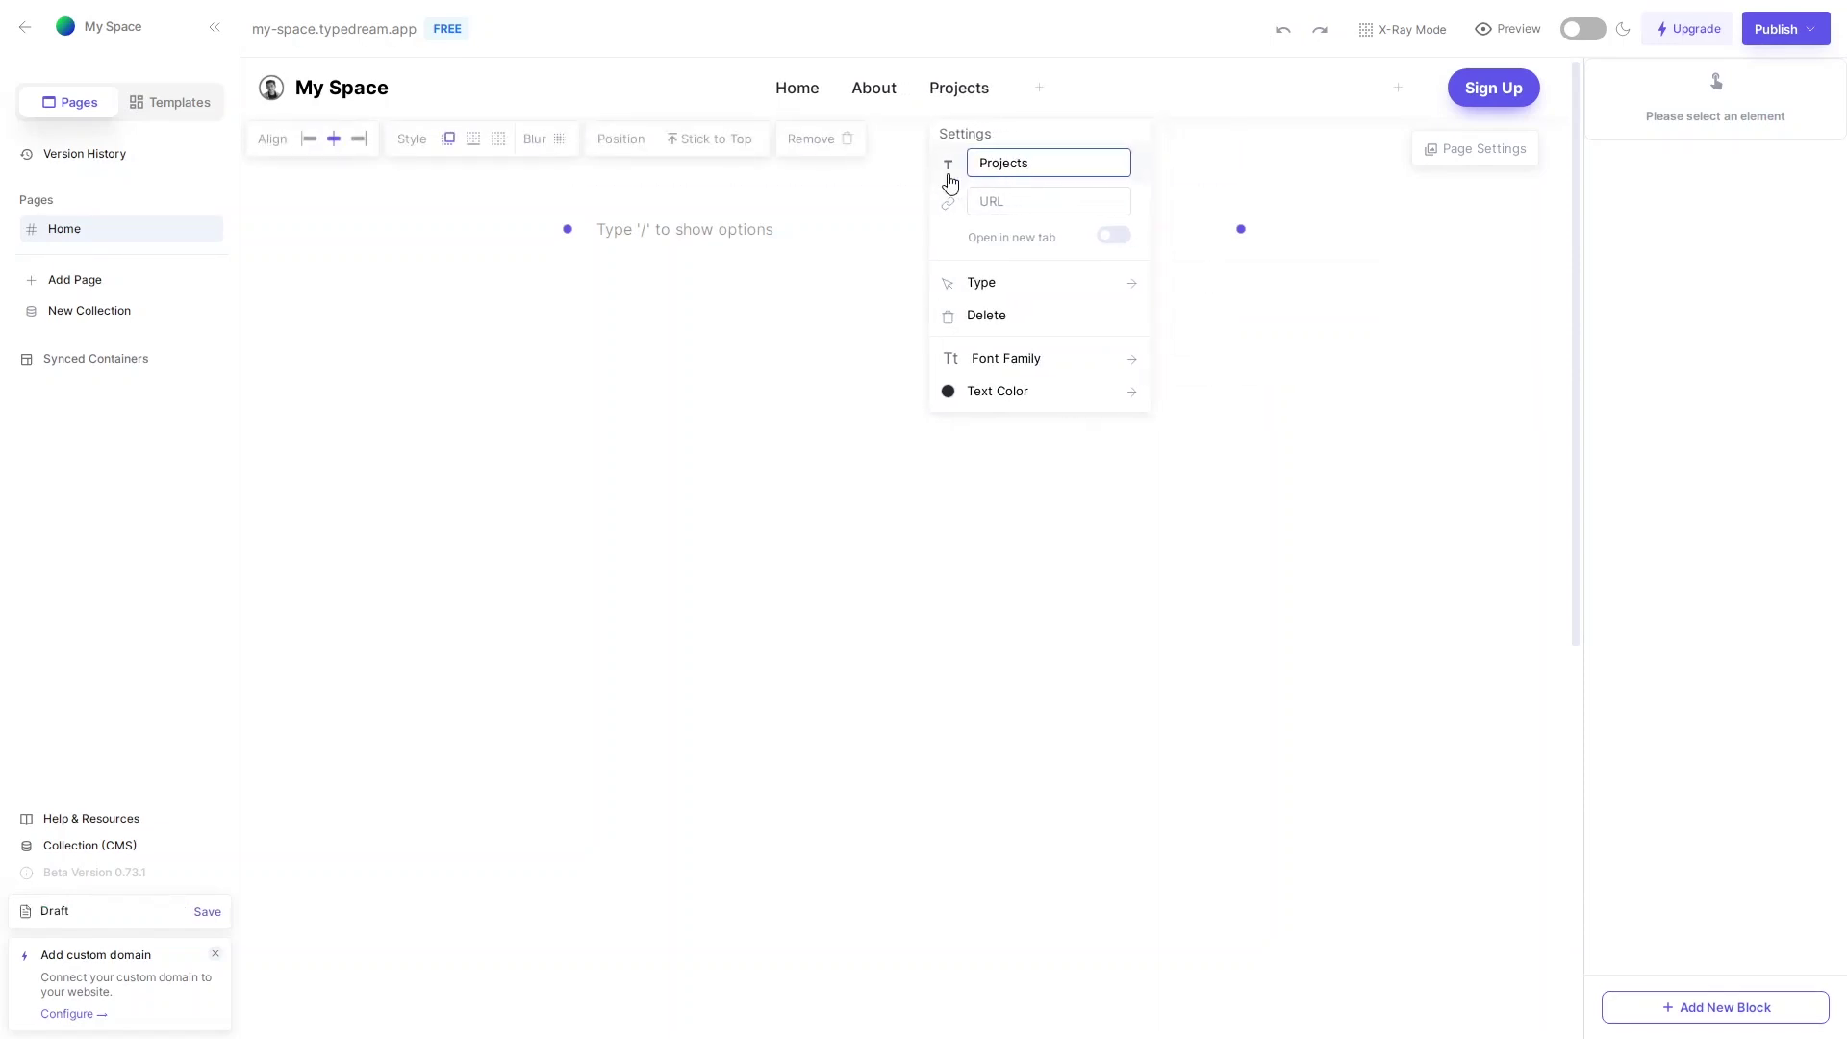
click(894, 255)
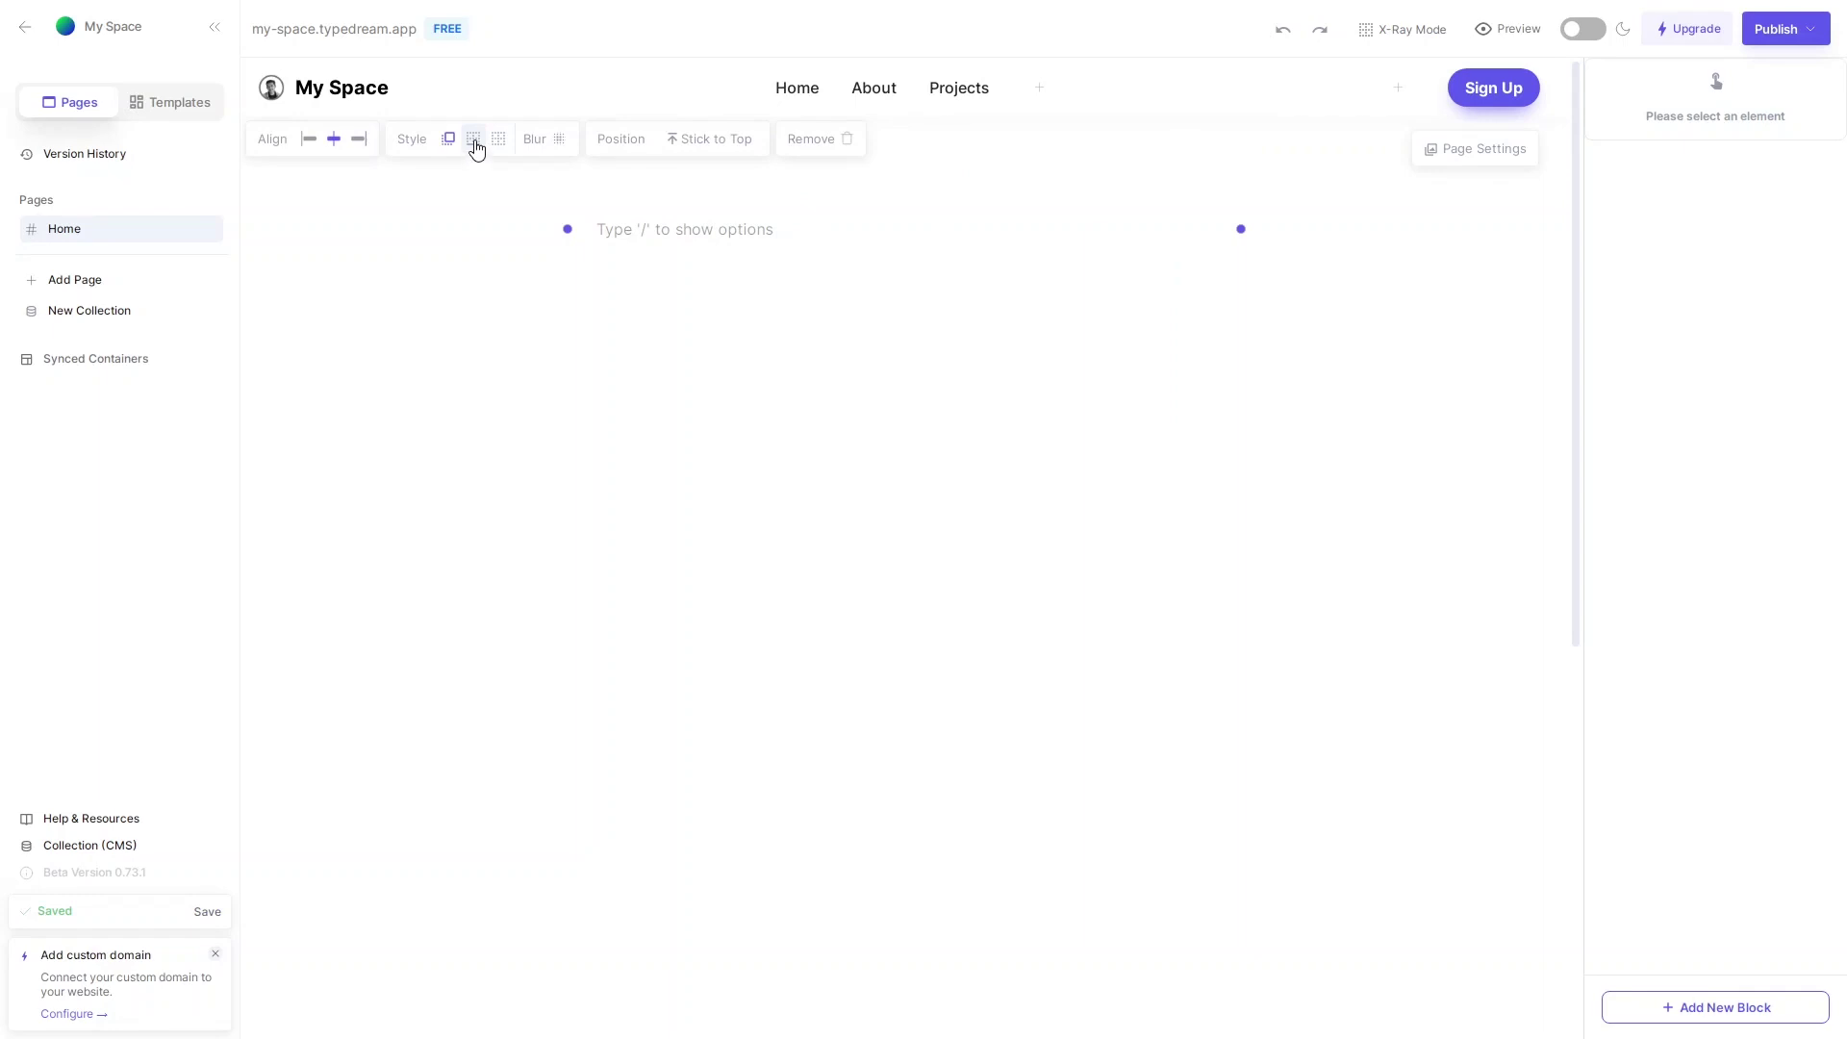
- Give the navbar the bottom border style and turn on its blur effect
click(474, 146)
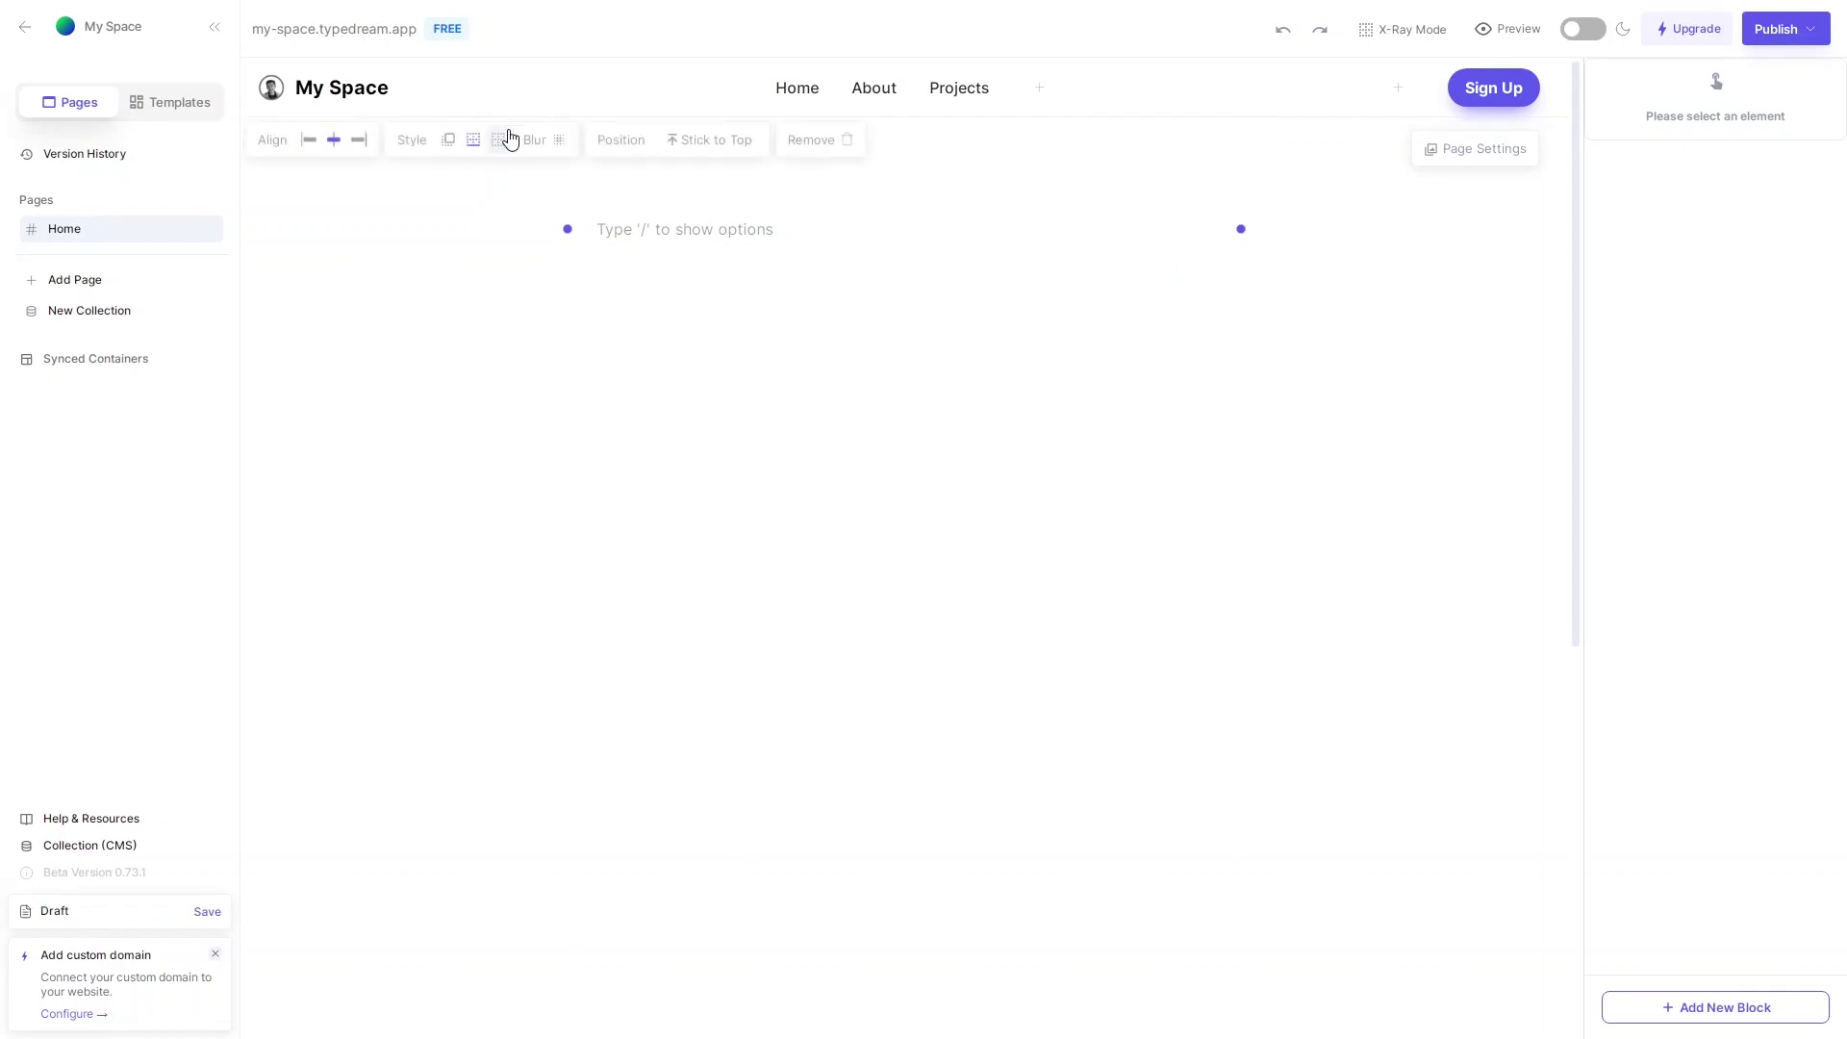
click(508, 135)
click(558, 139)
click(481, 145)
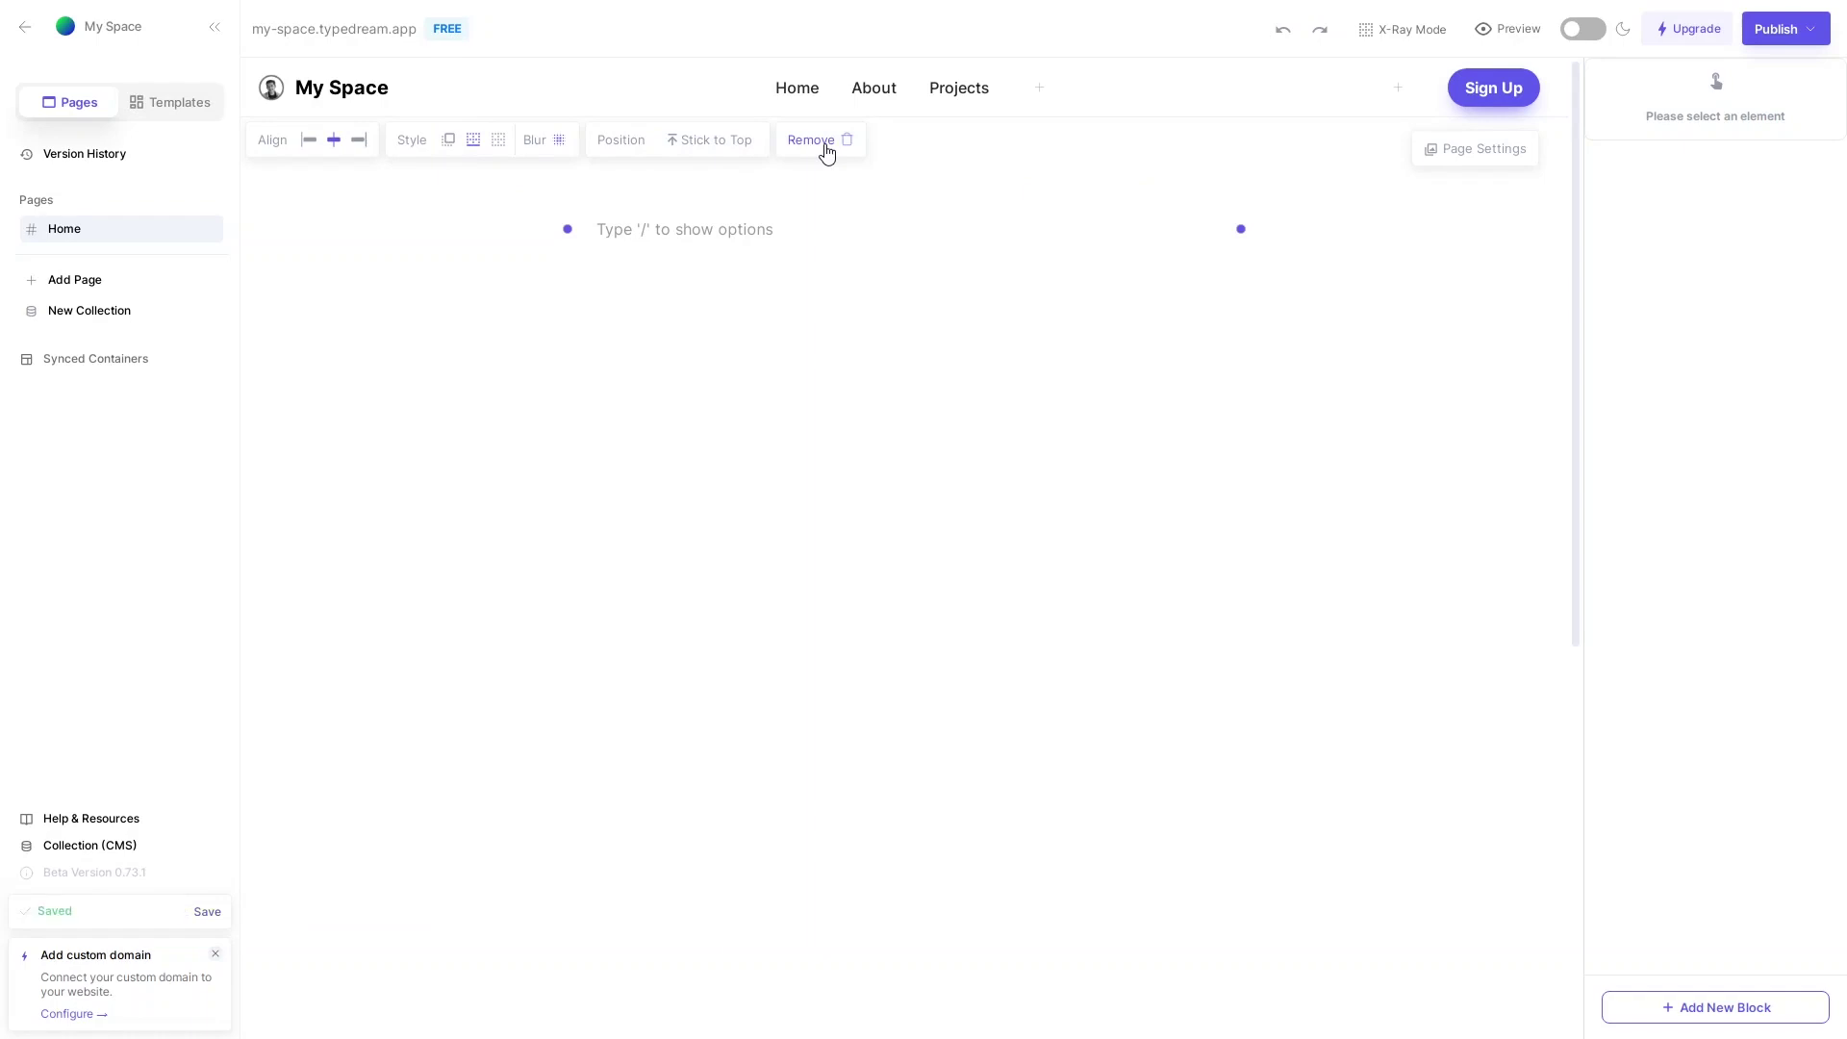
- Change the background color of the navbar's Sign Up button to Black
click(1479, 95)
triple_click(1462, 175)
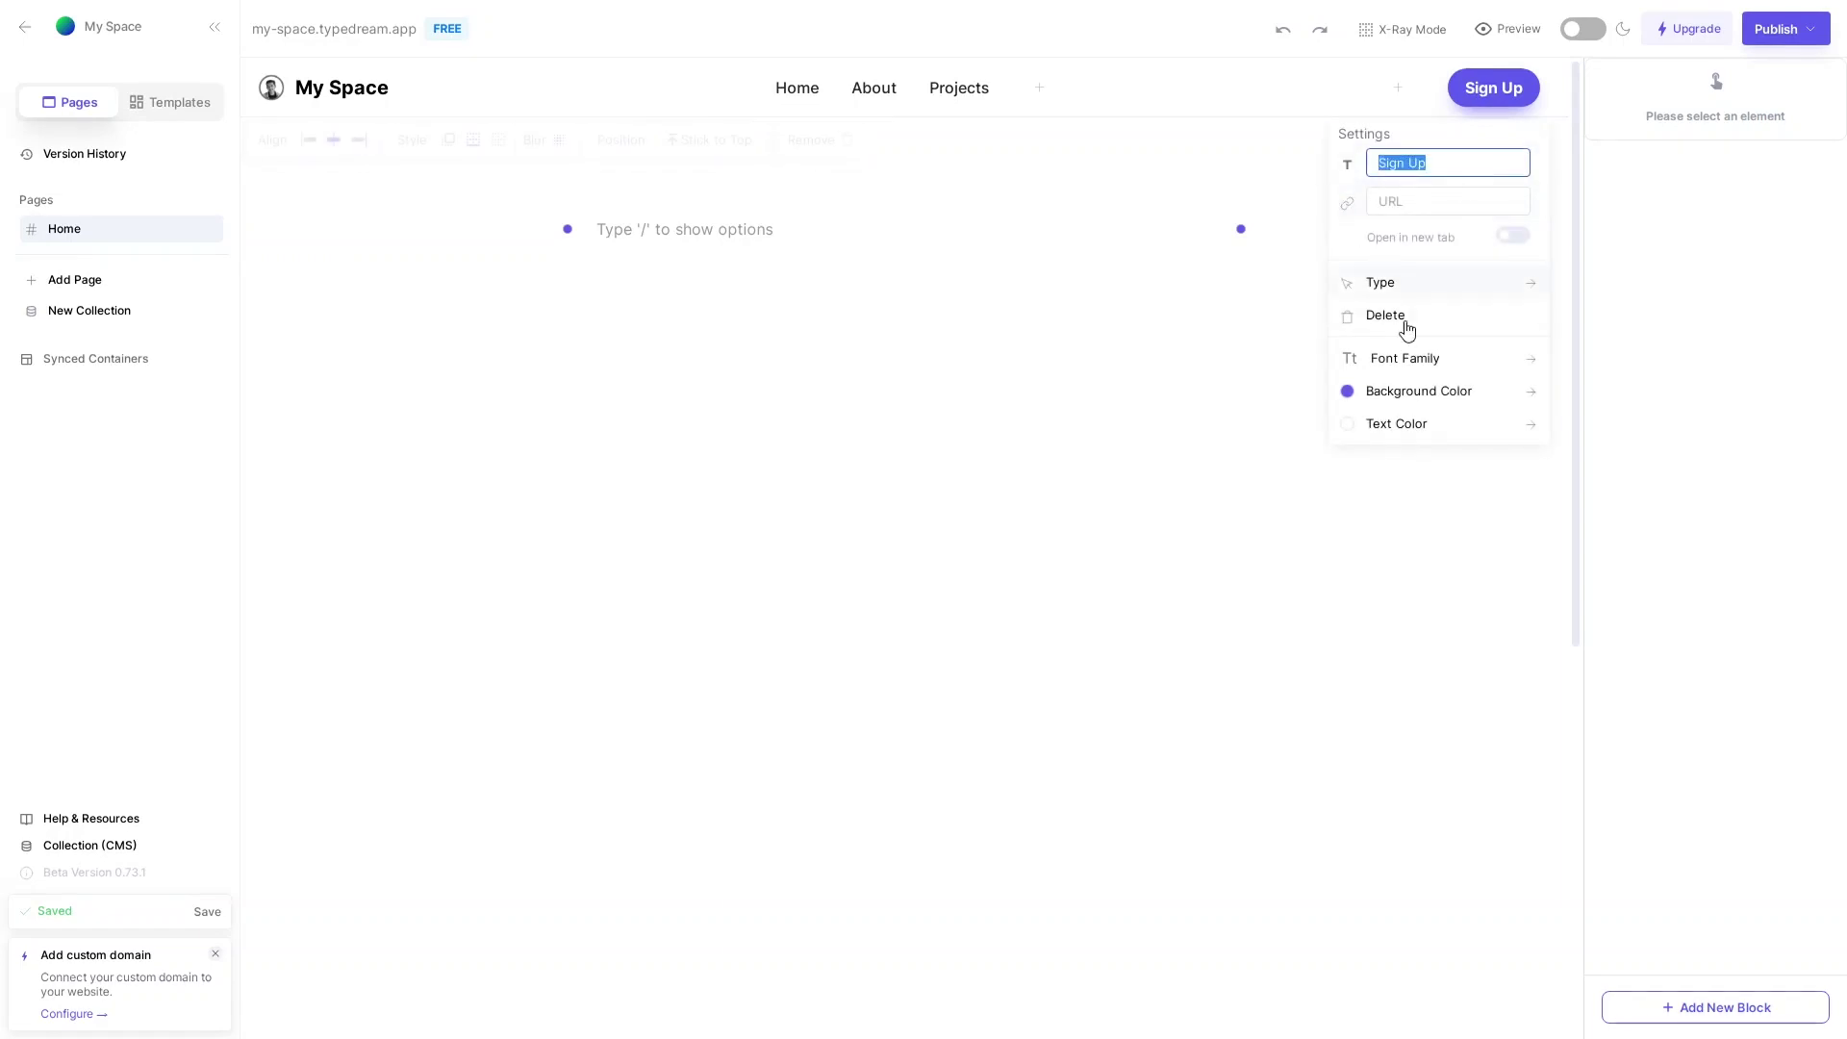
click(1458, 408)
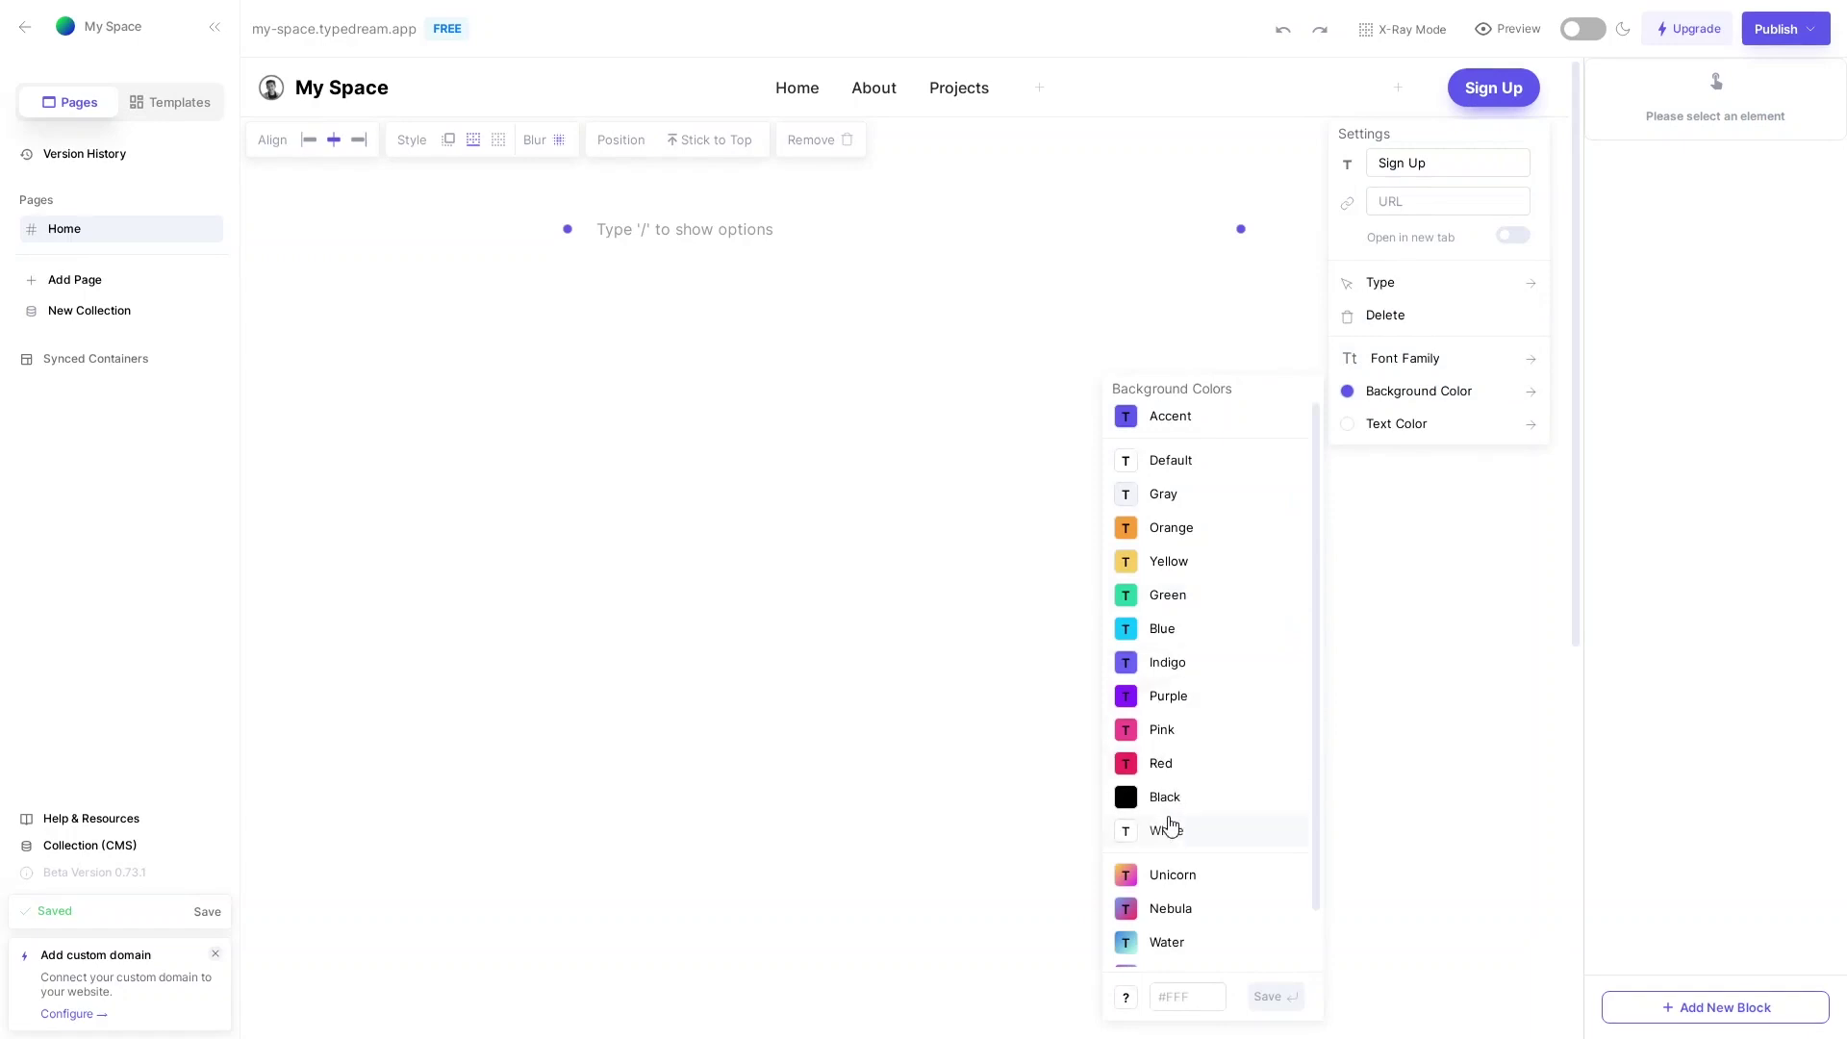
scroll(1170, 826, down, 1)
click(1183, 740)
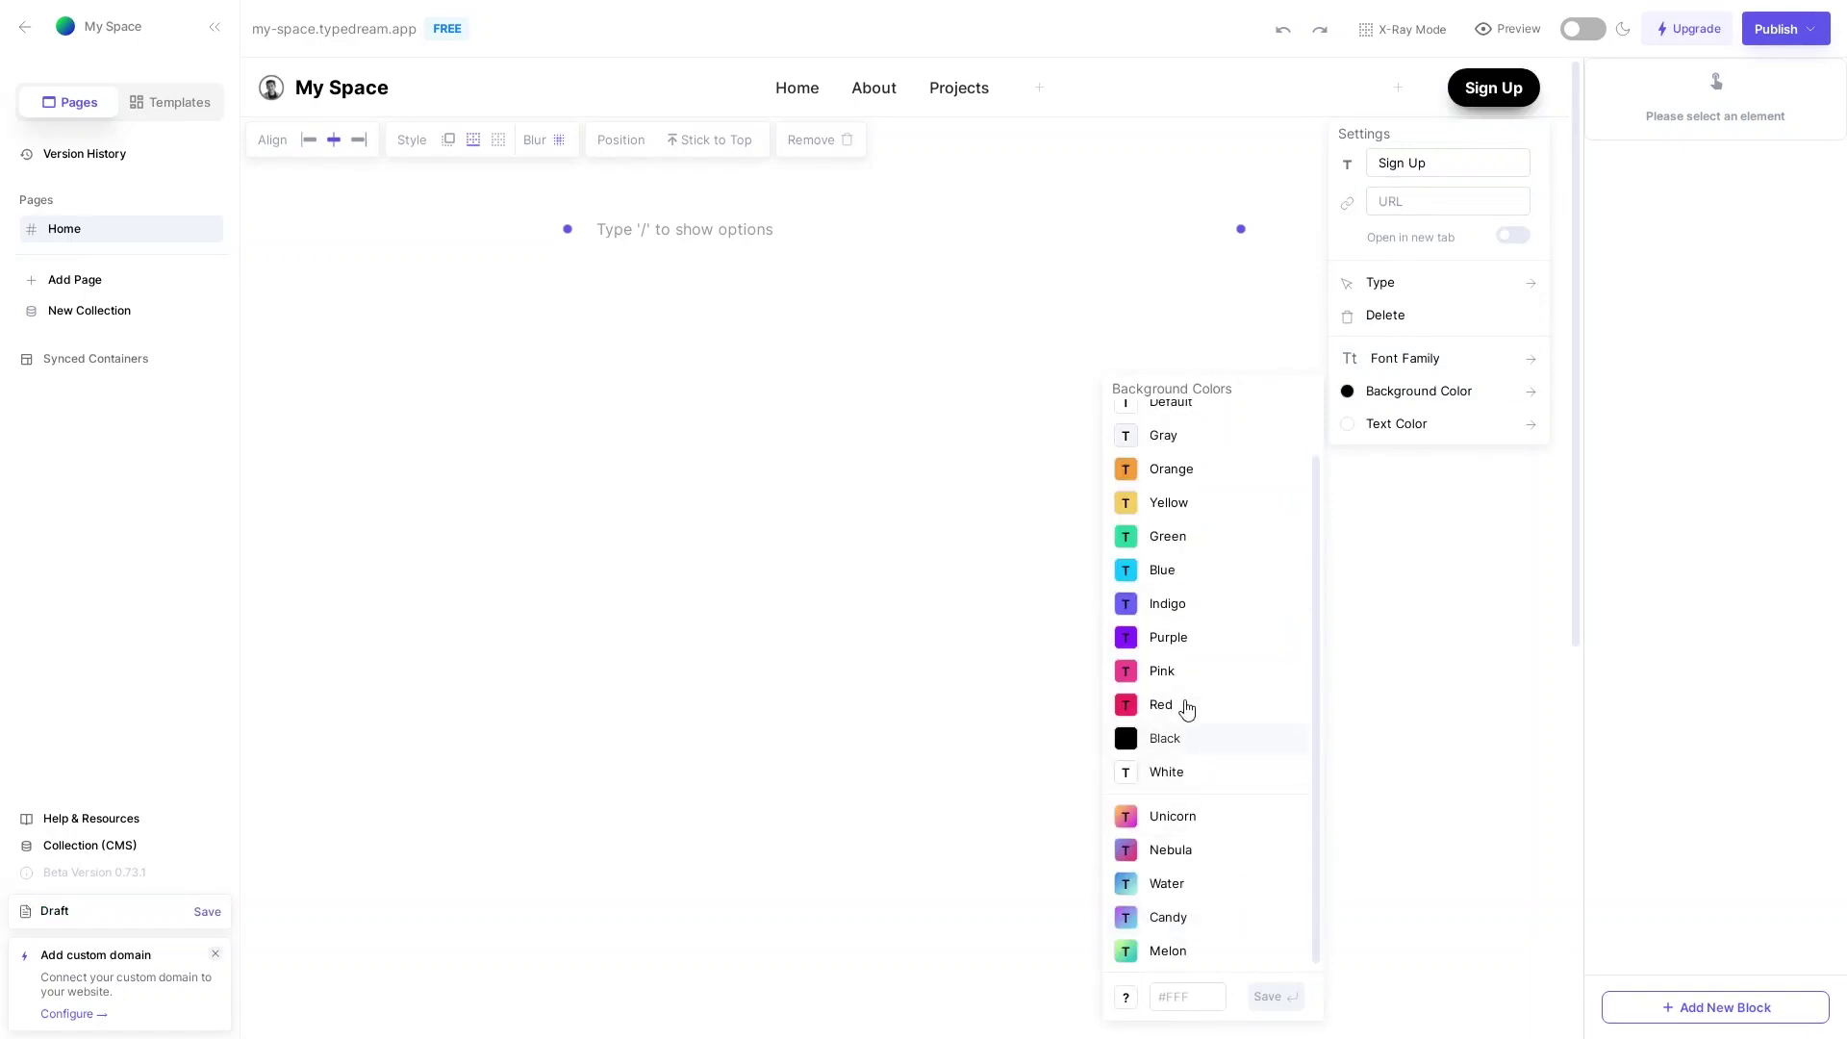
- Insert the "I create amazing digital assets for startups" Hero section template below the navbar
click(1137, 330)
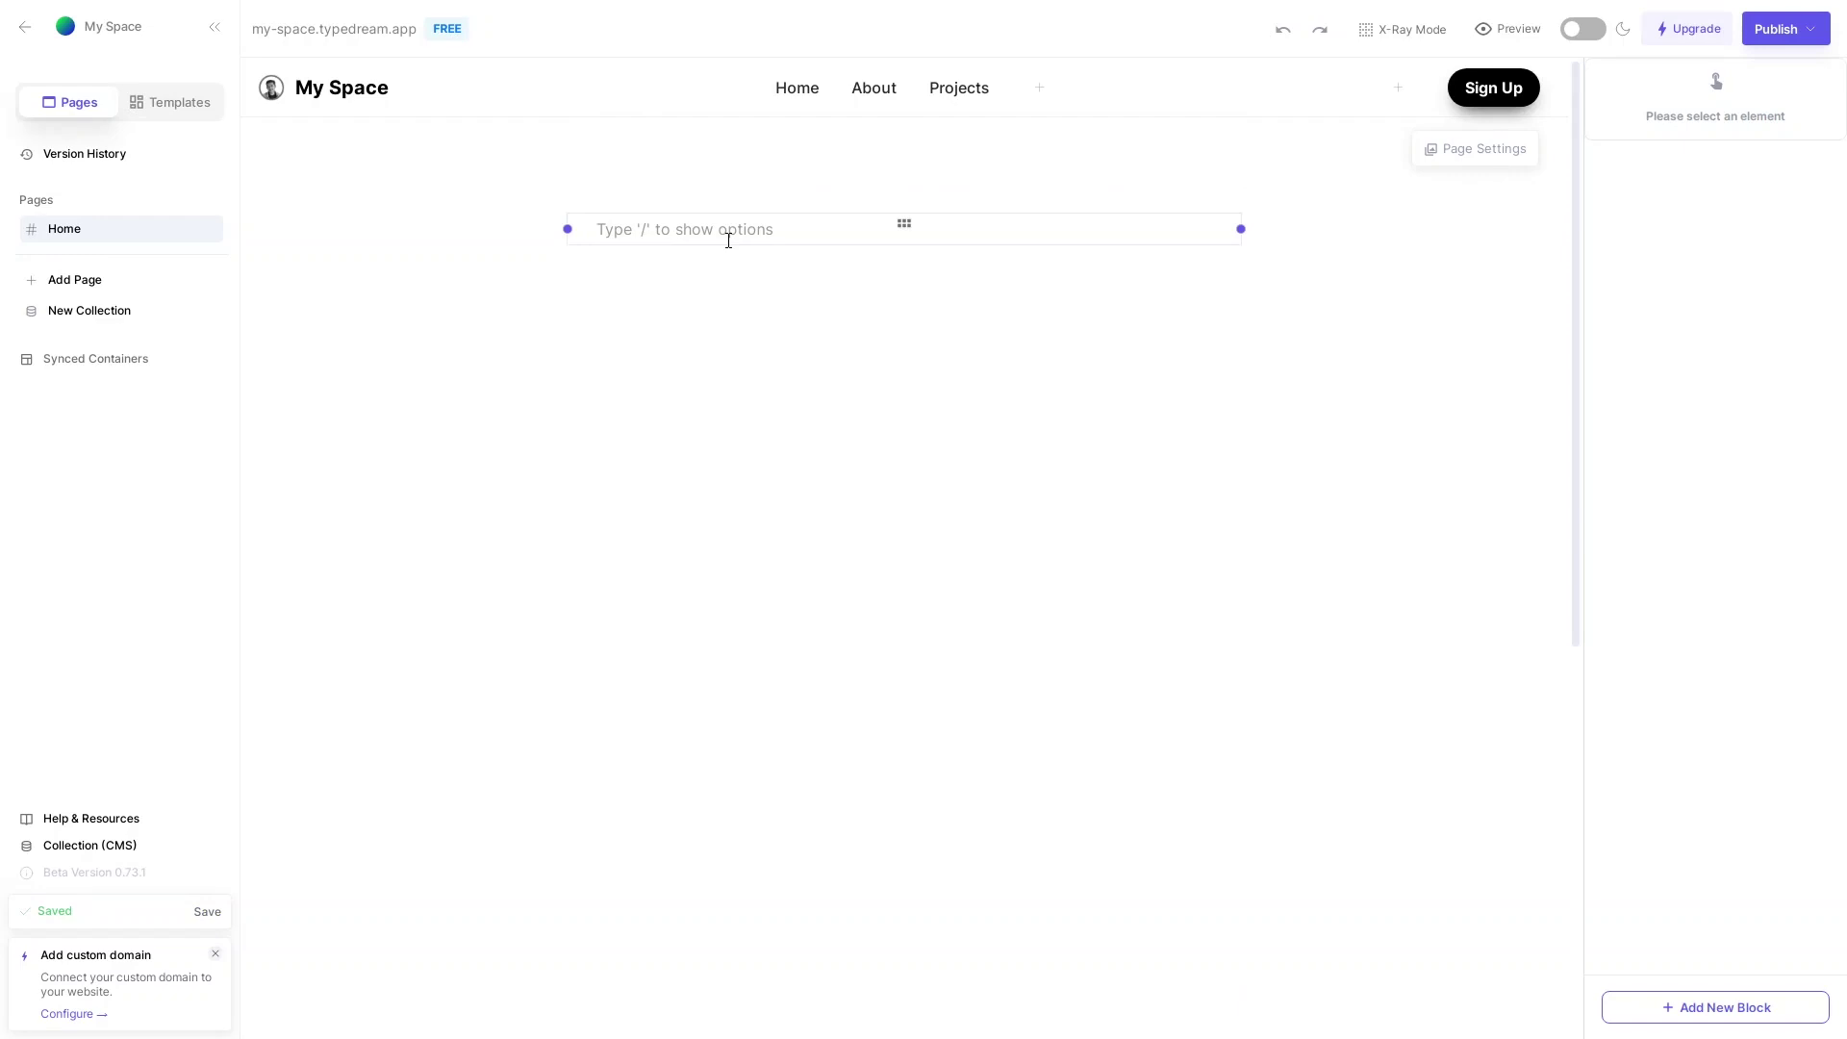
text(/)
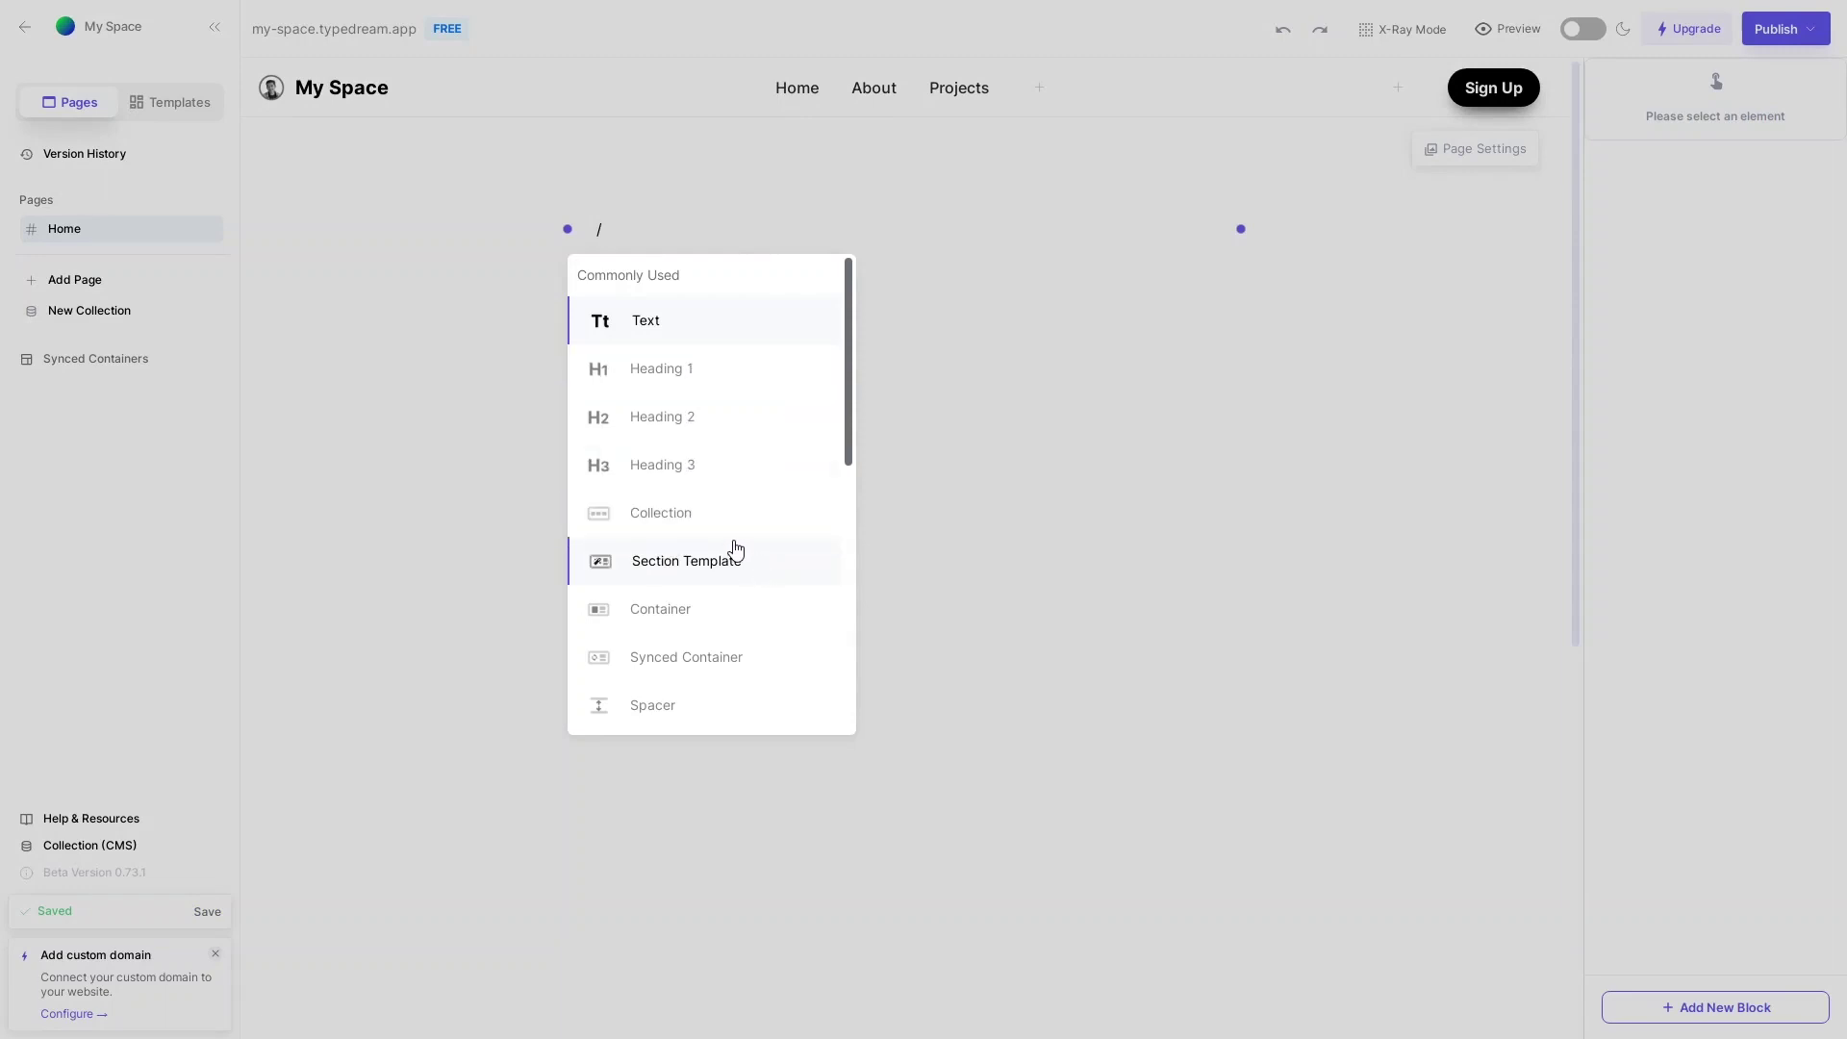
click(718, 569)
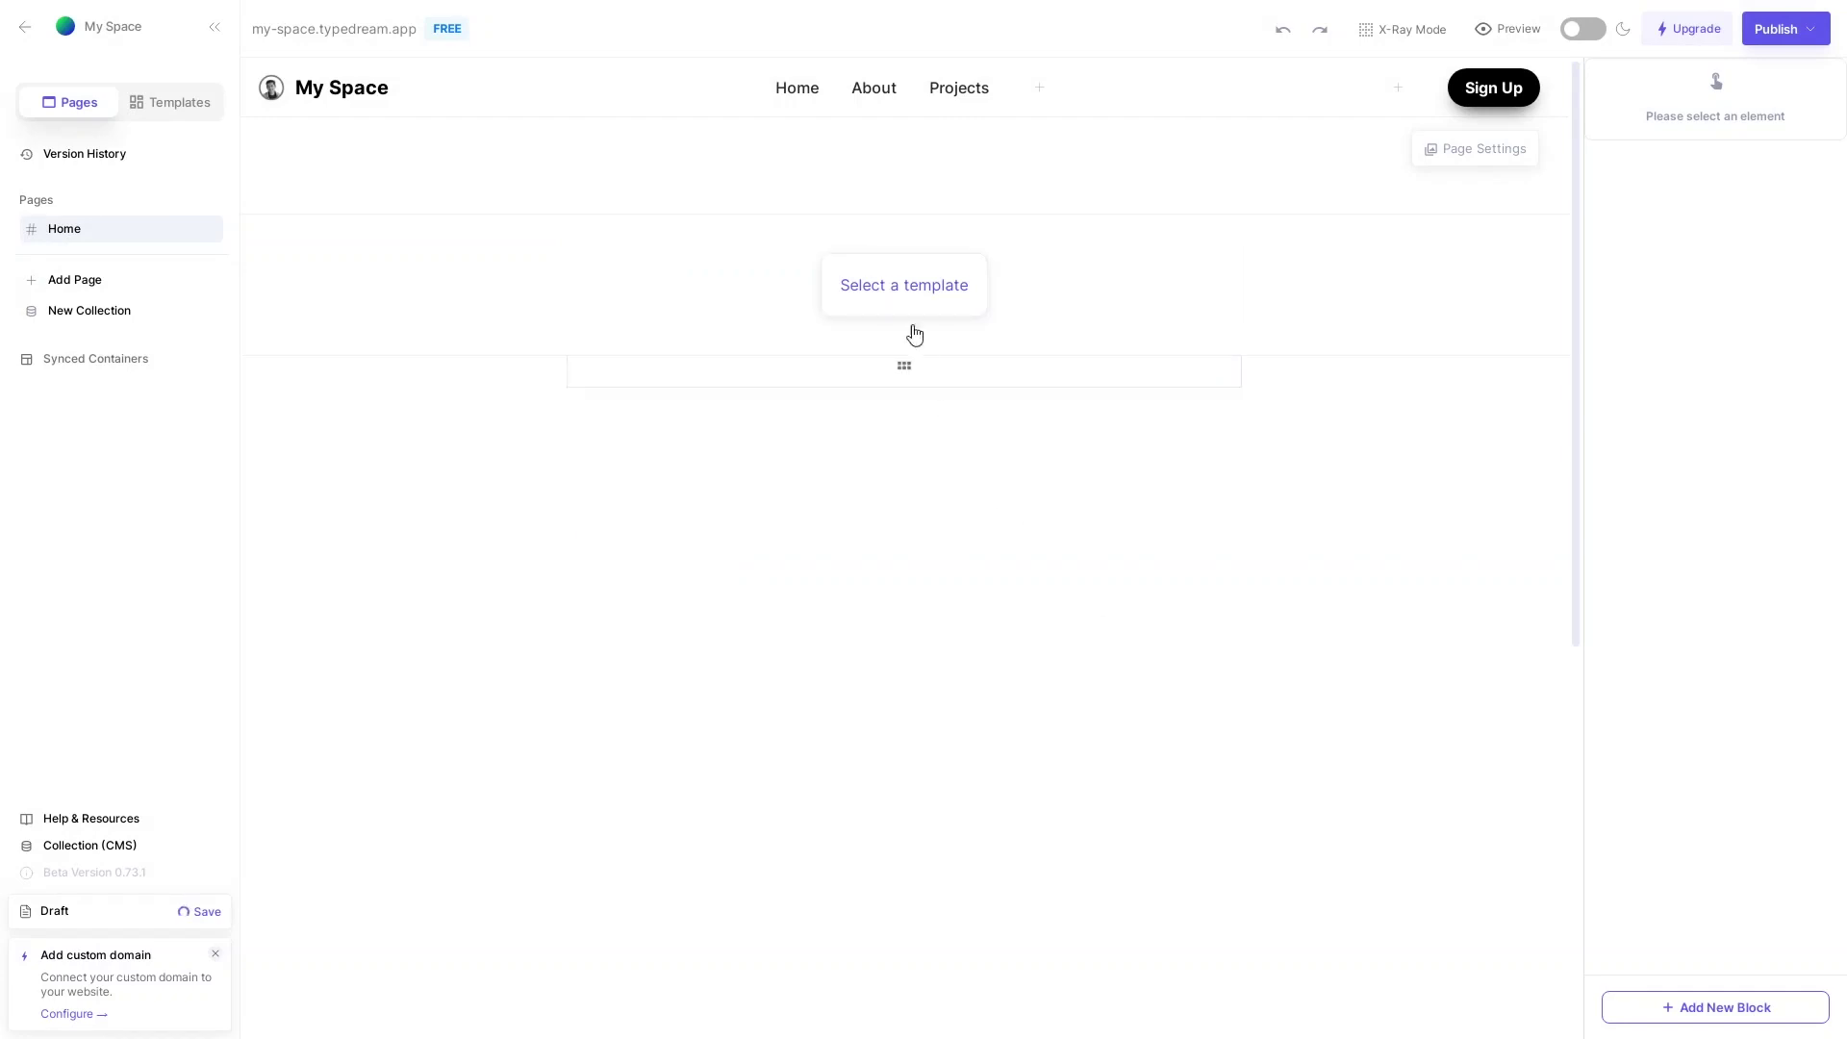
click(874, 279)
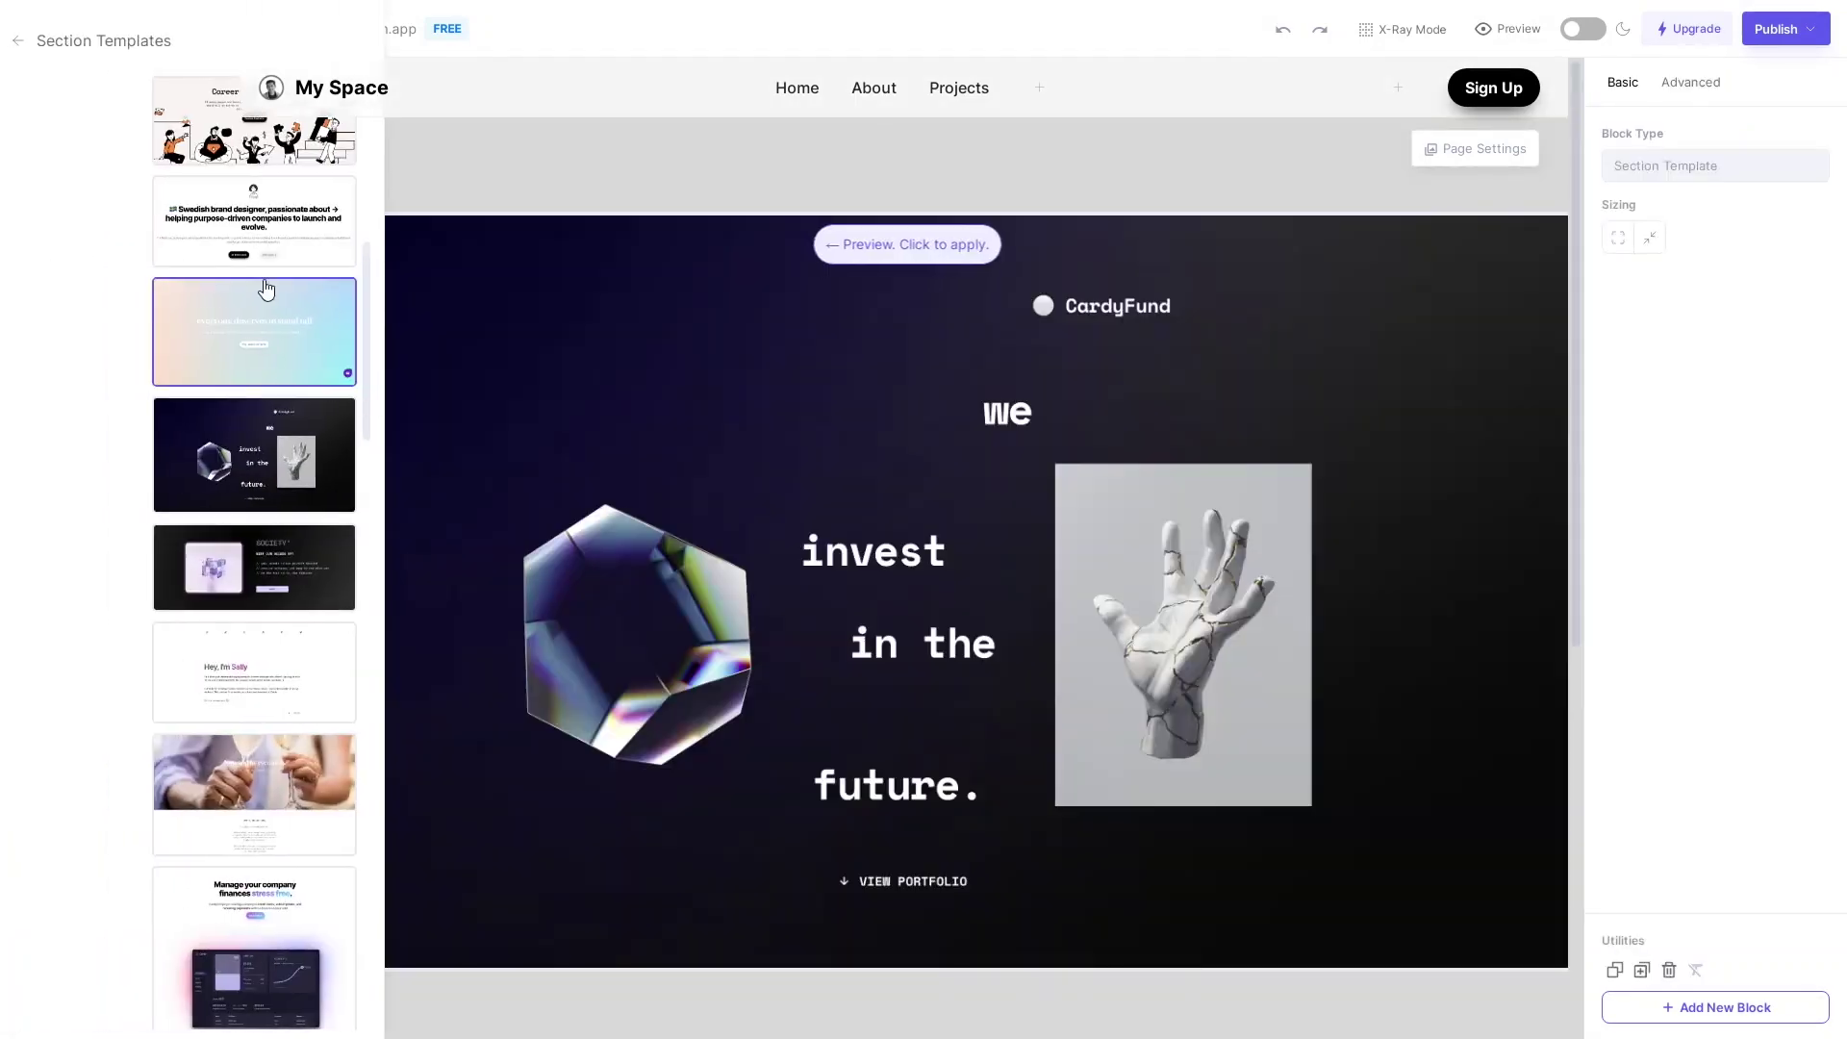
scroll(250, 327, up, 4)
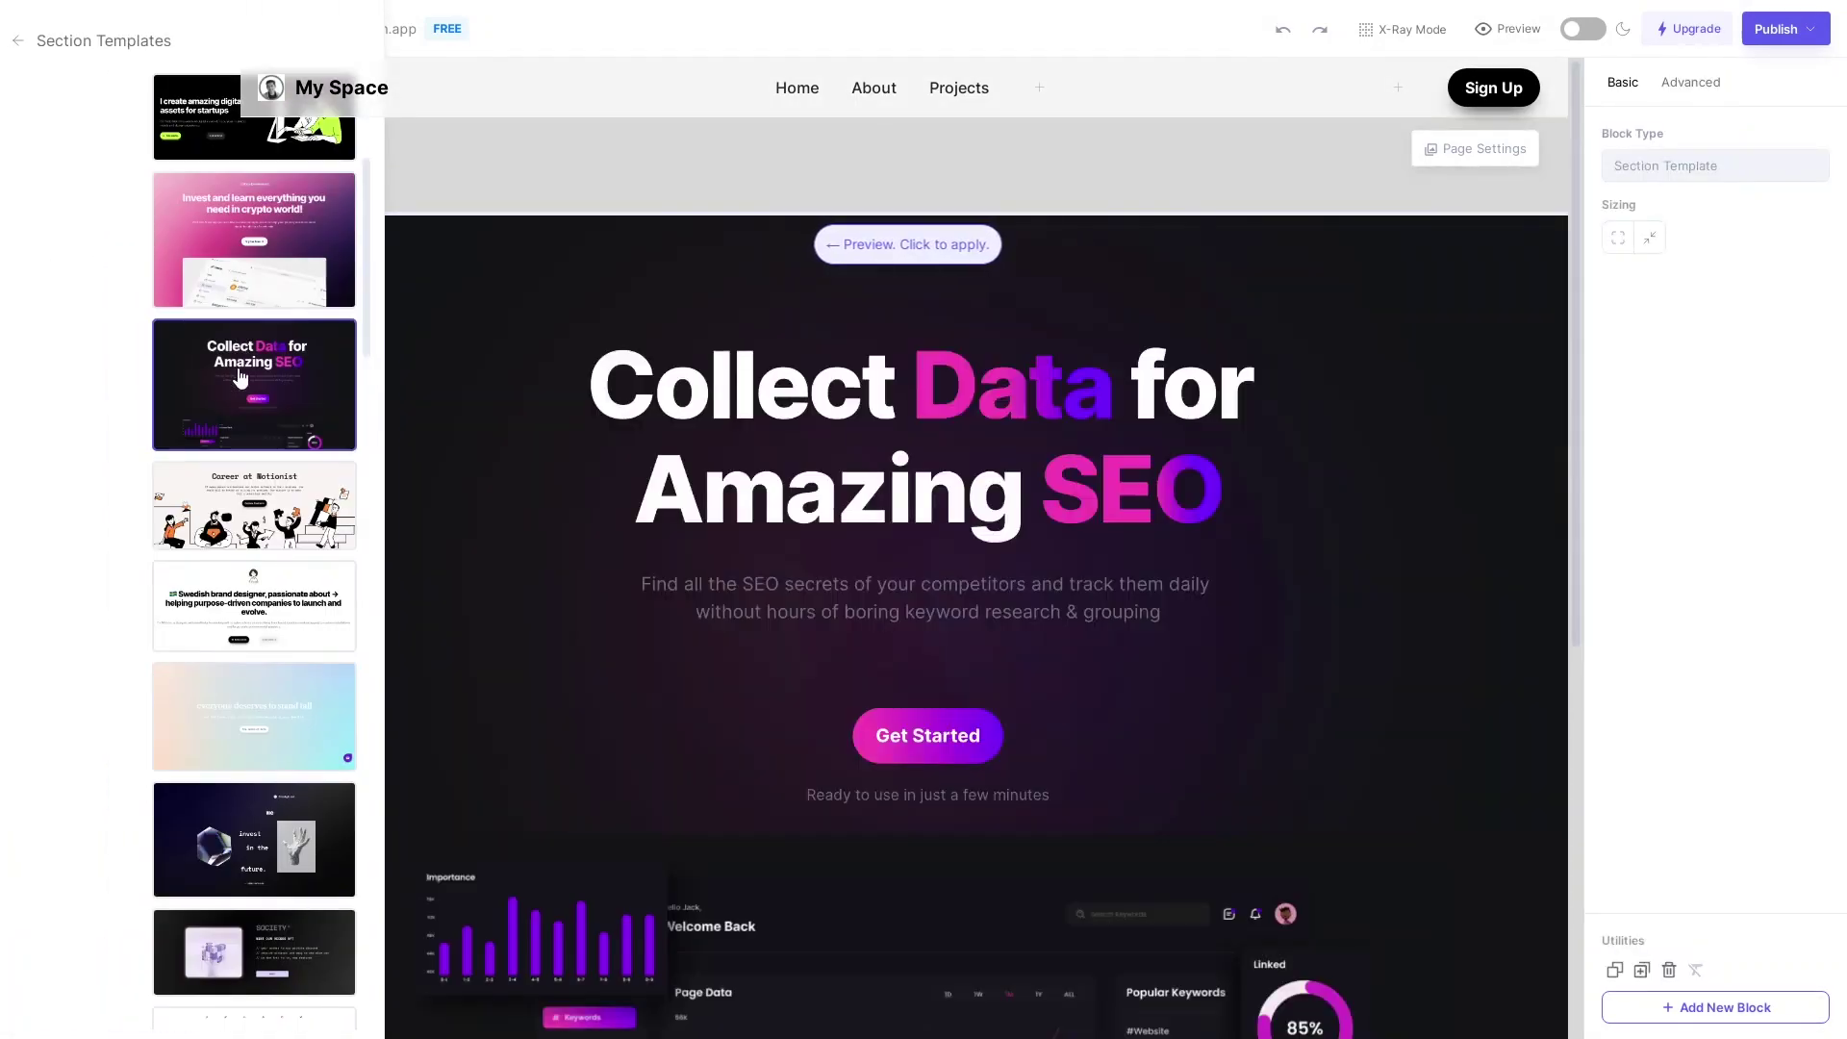
scroll(235, 375, up, 4)
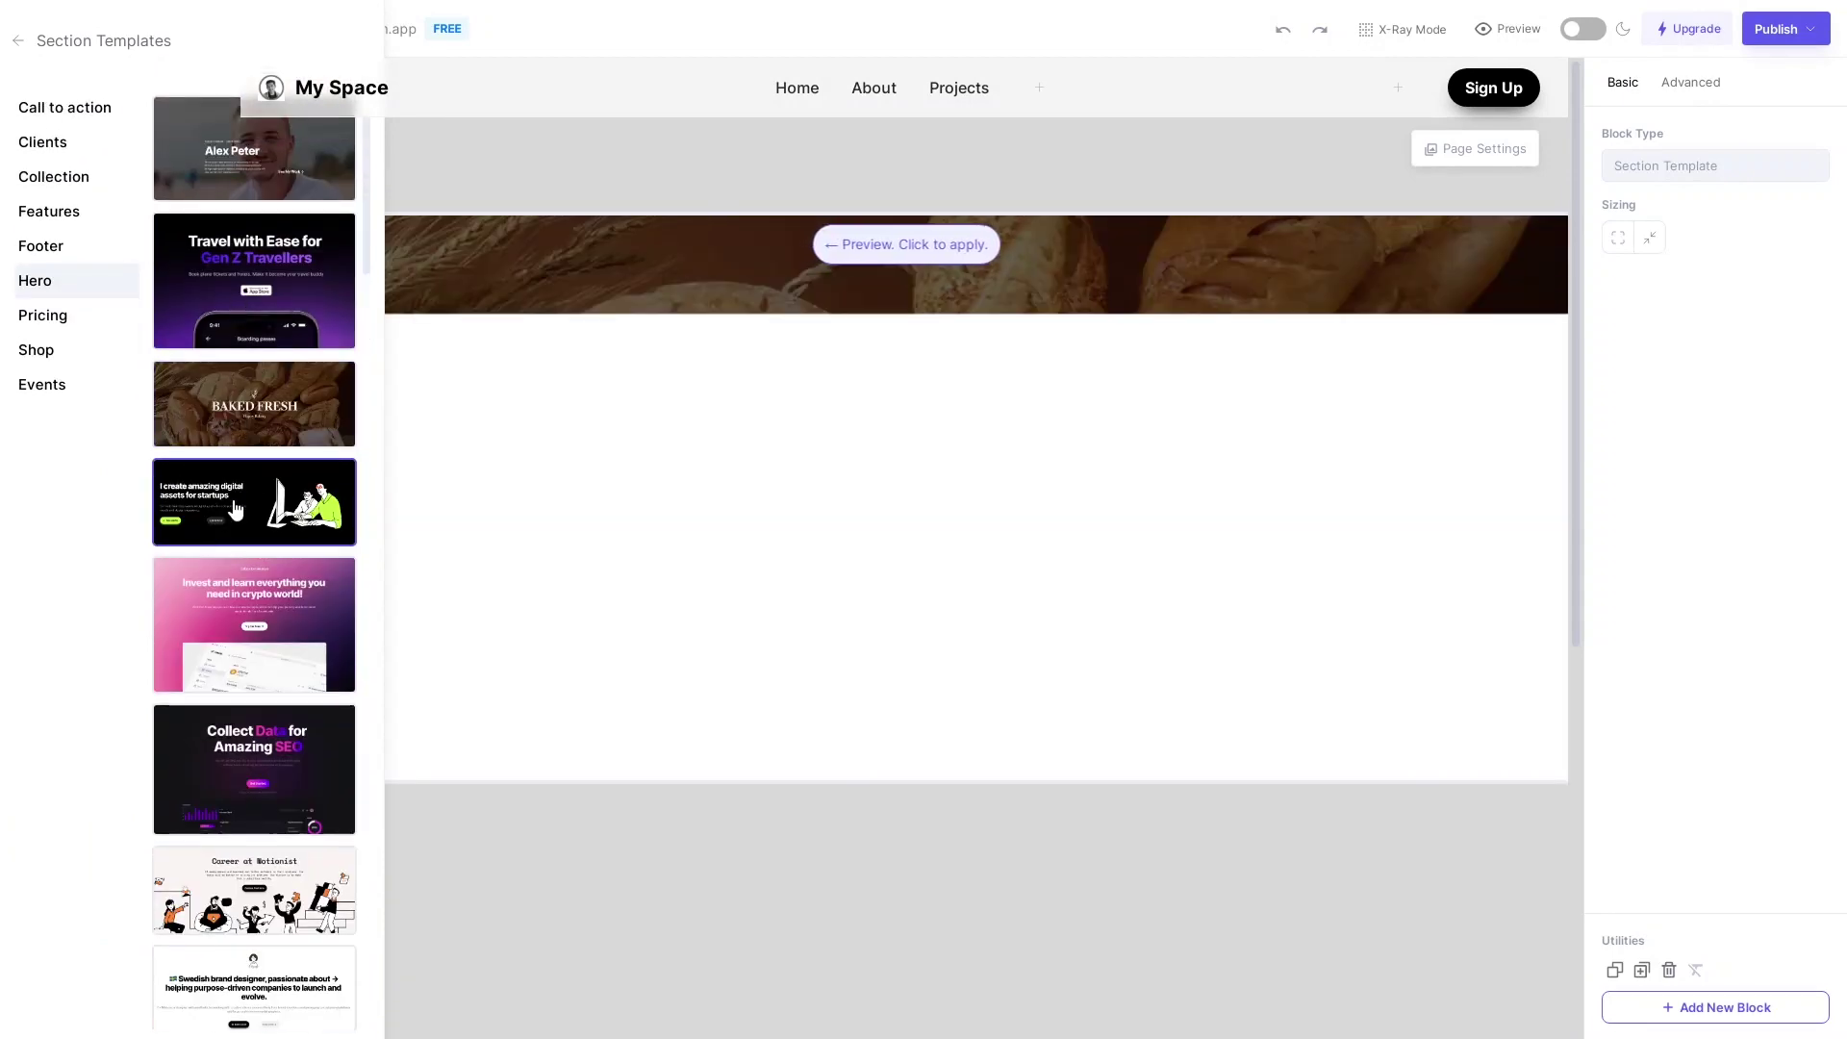
click(236, 510)
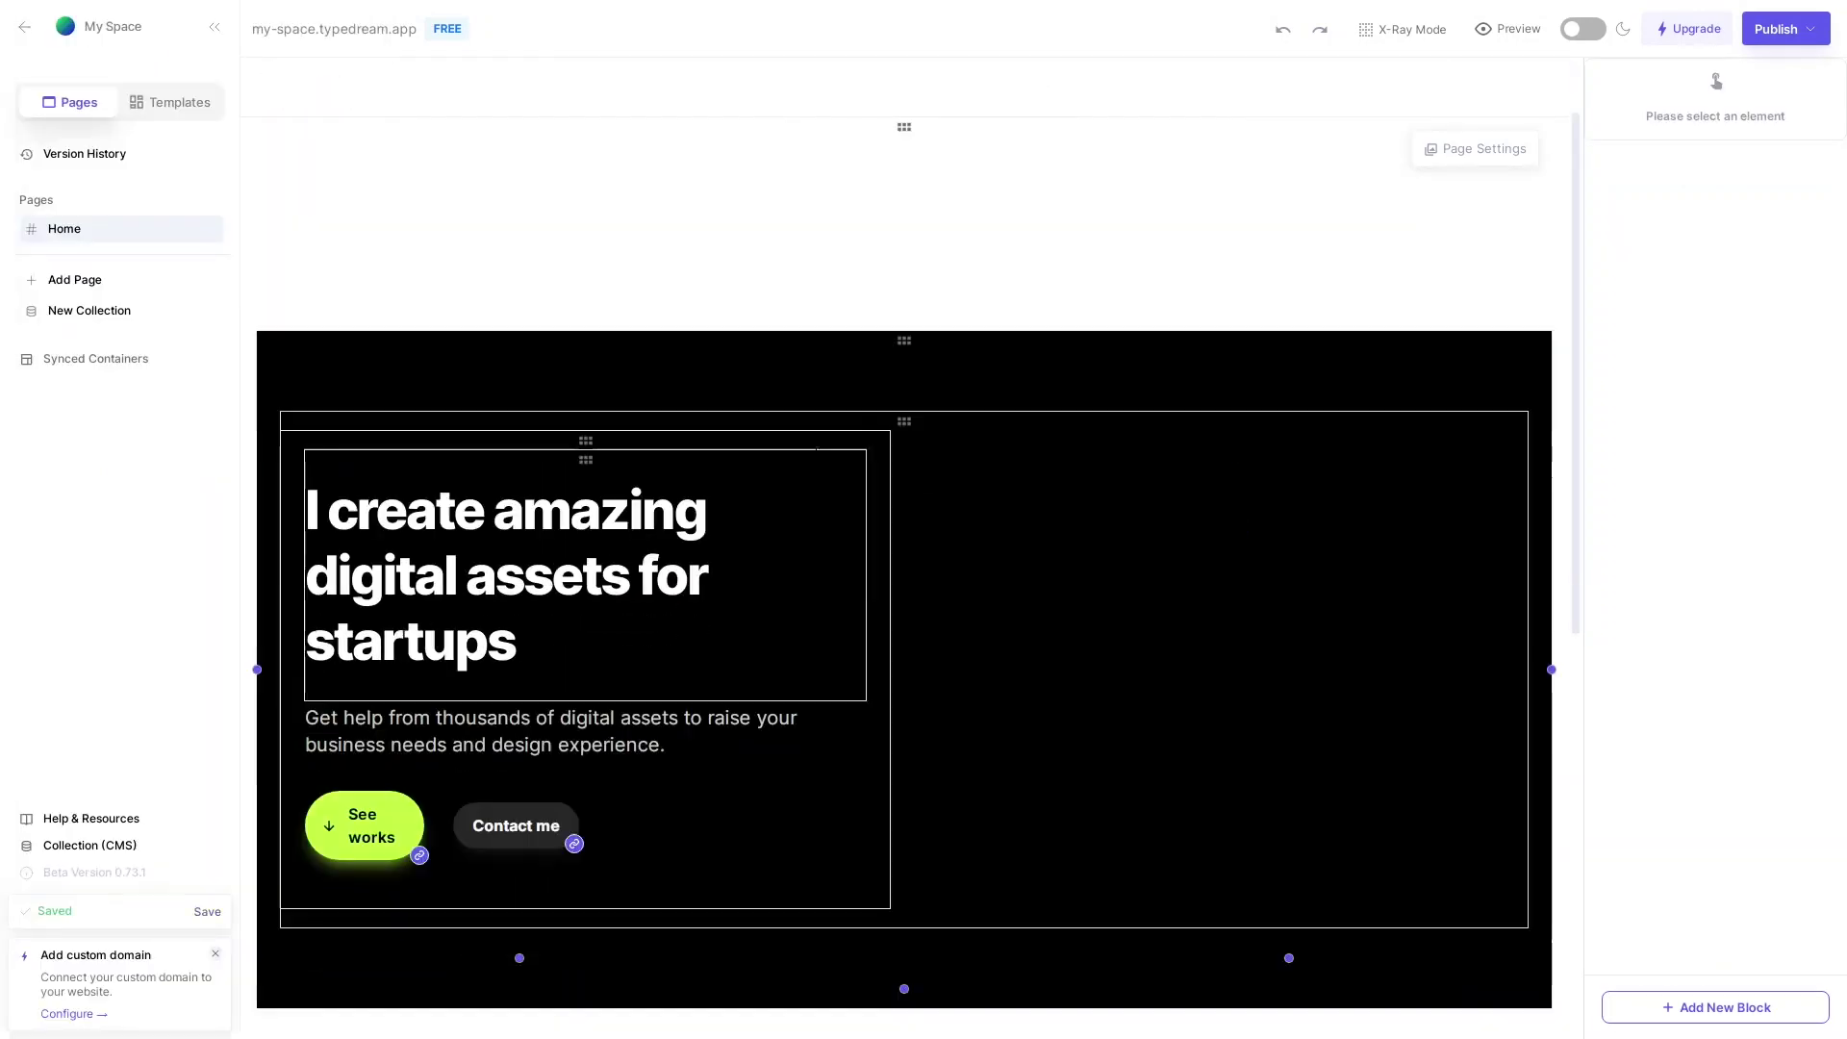
- Add the "Services that I provide" section template from the Features category below the hero section
scroll(898, 552, down, 5)
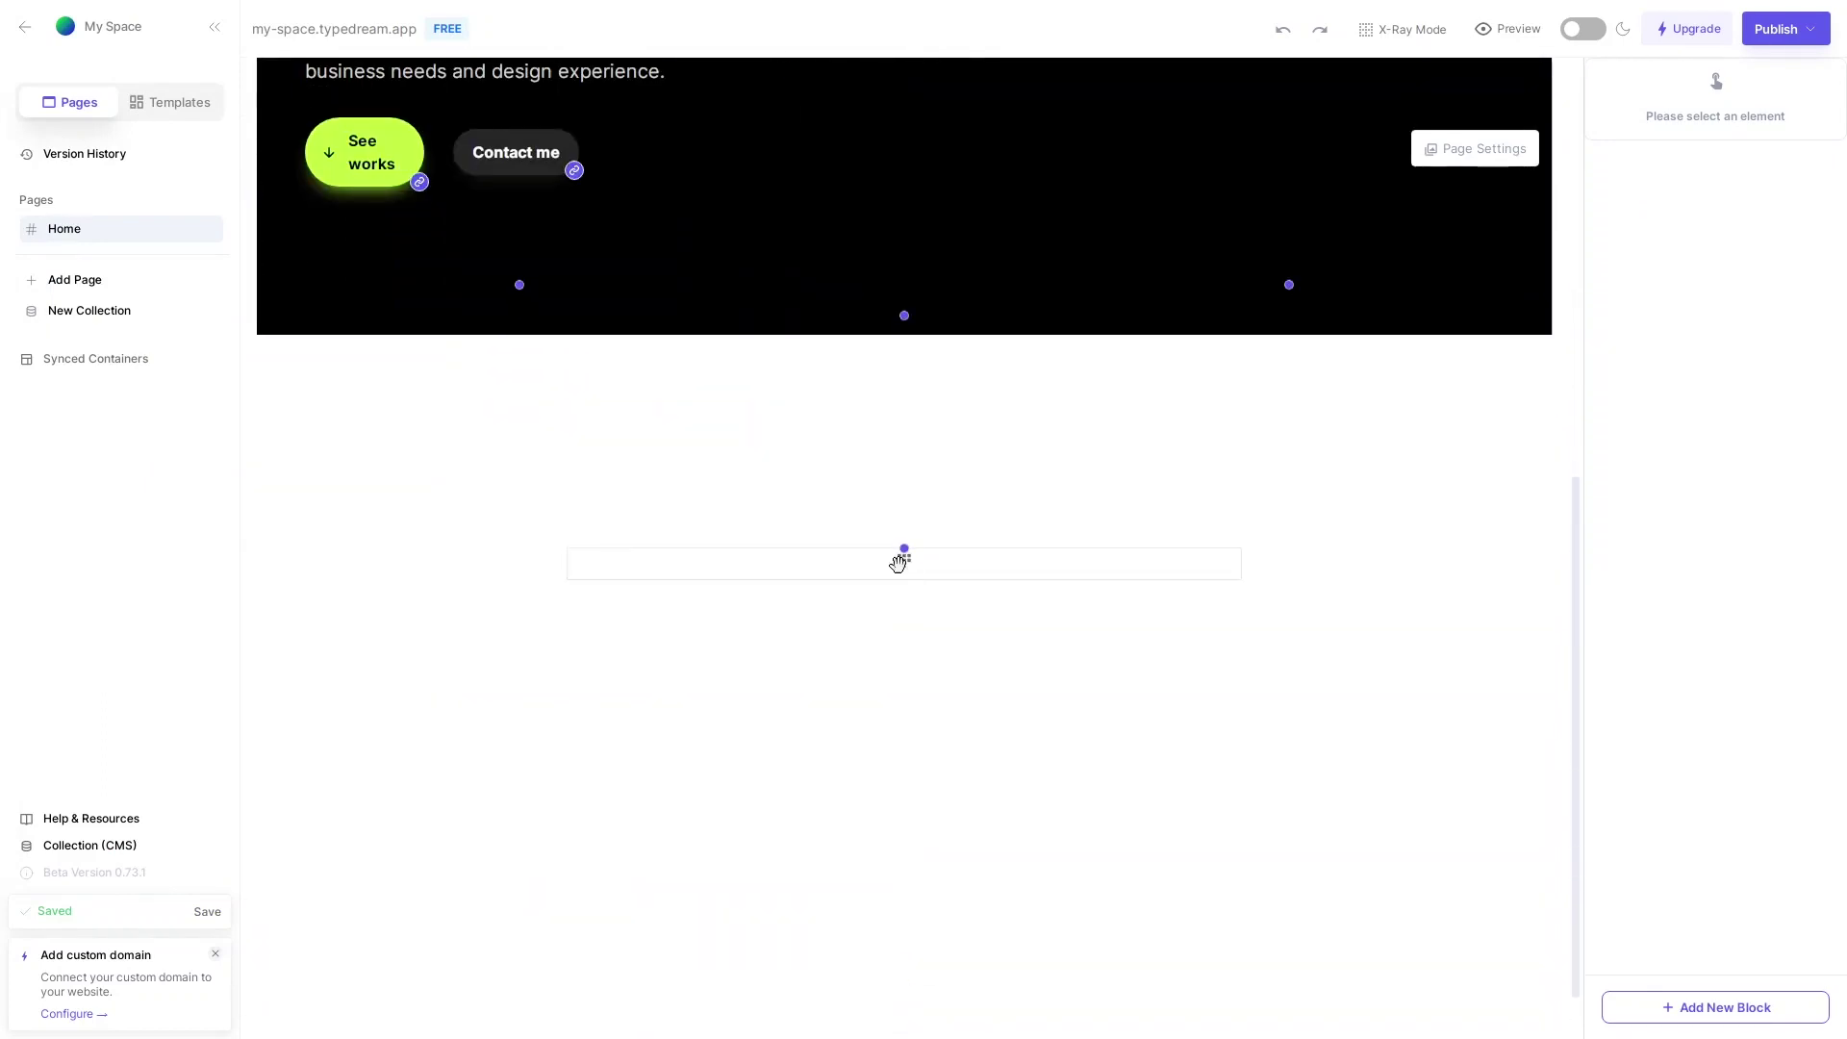
click(903, 558)
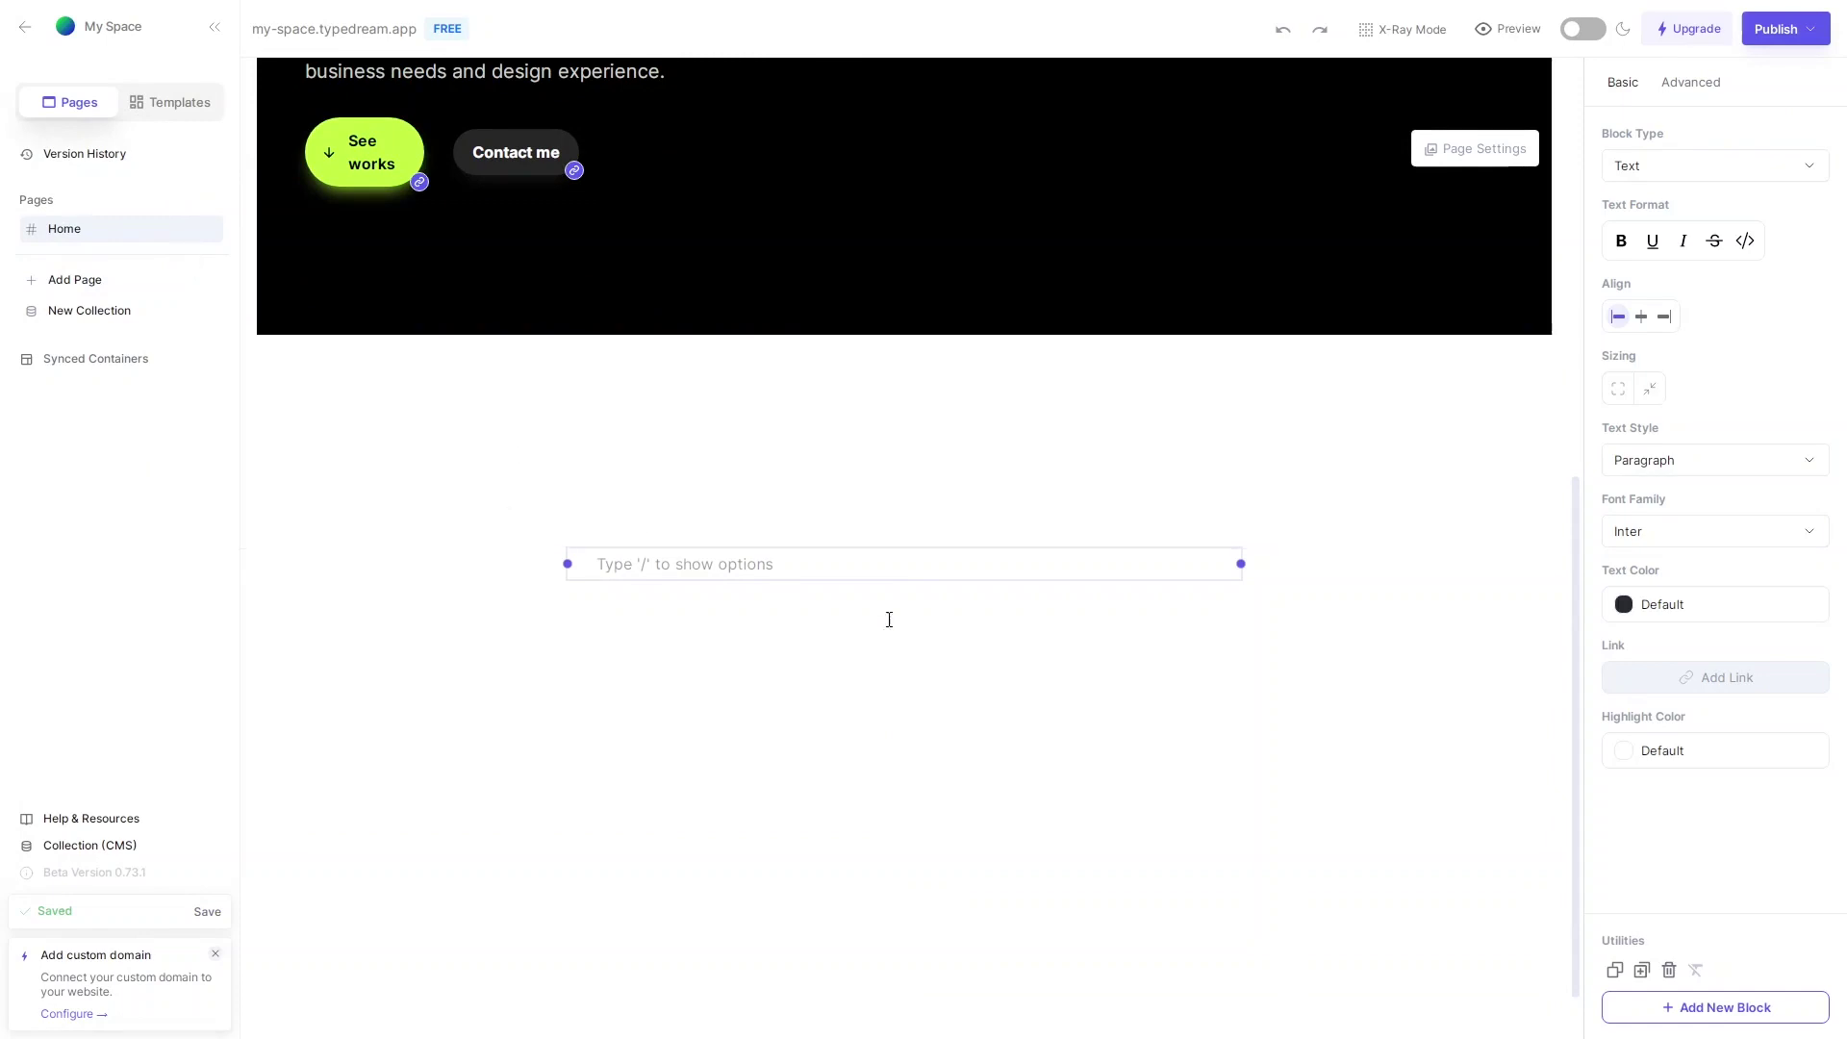
click(1711, 1007)
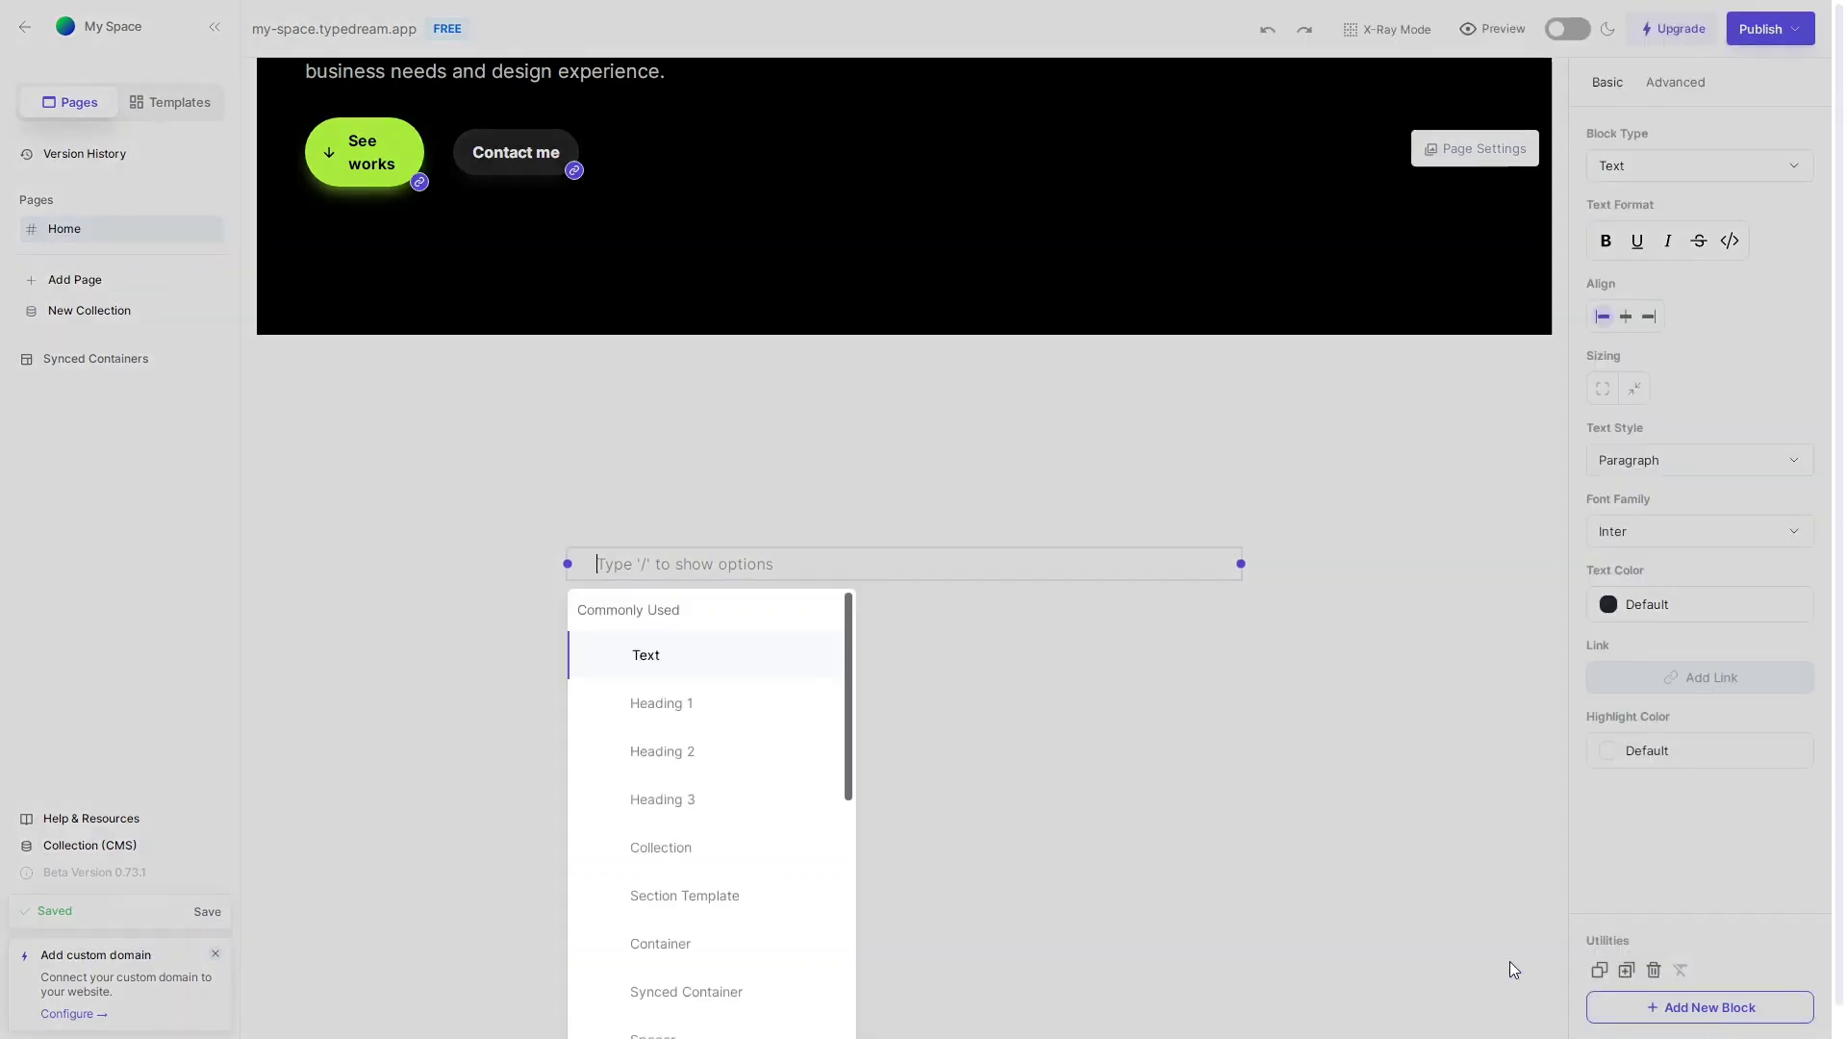
scroll(692, 709, down, 2)
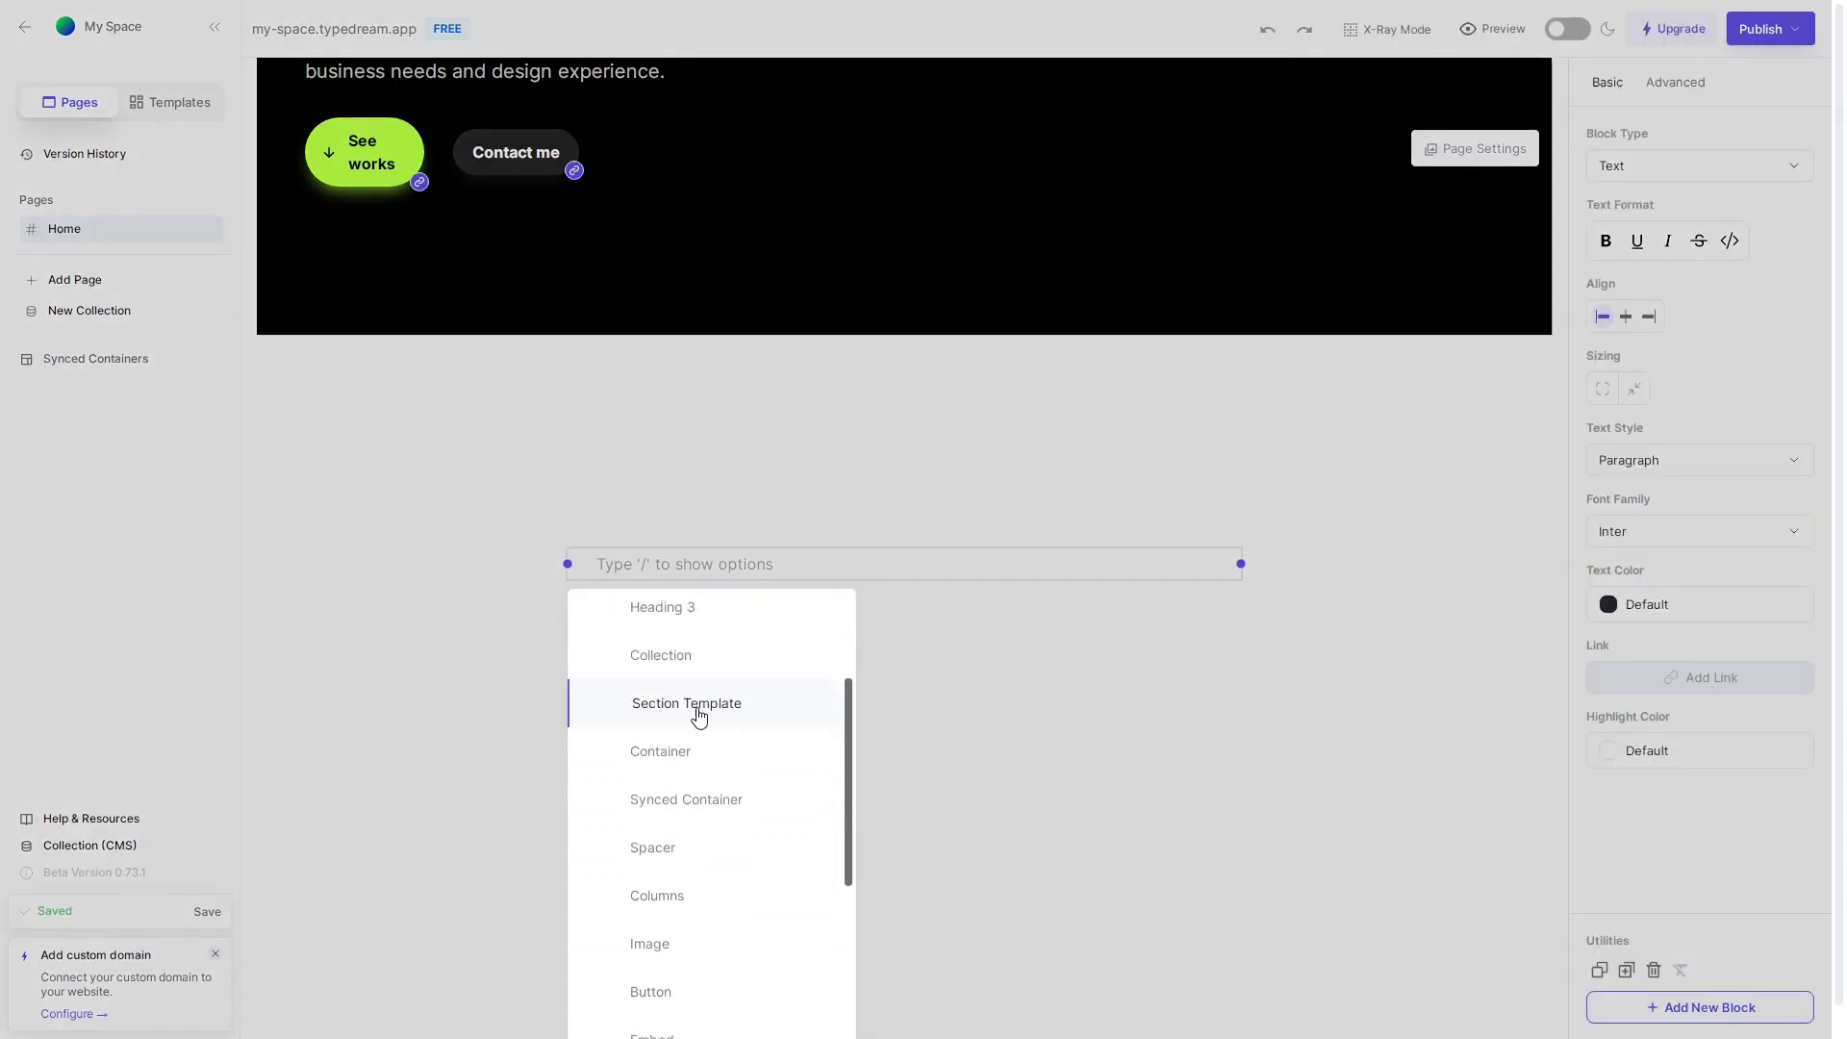
click(698, 708)
click(850, 621)
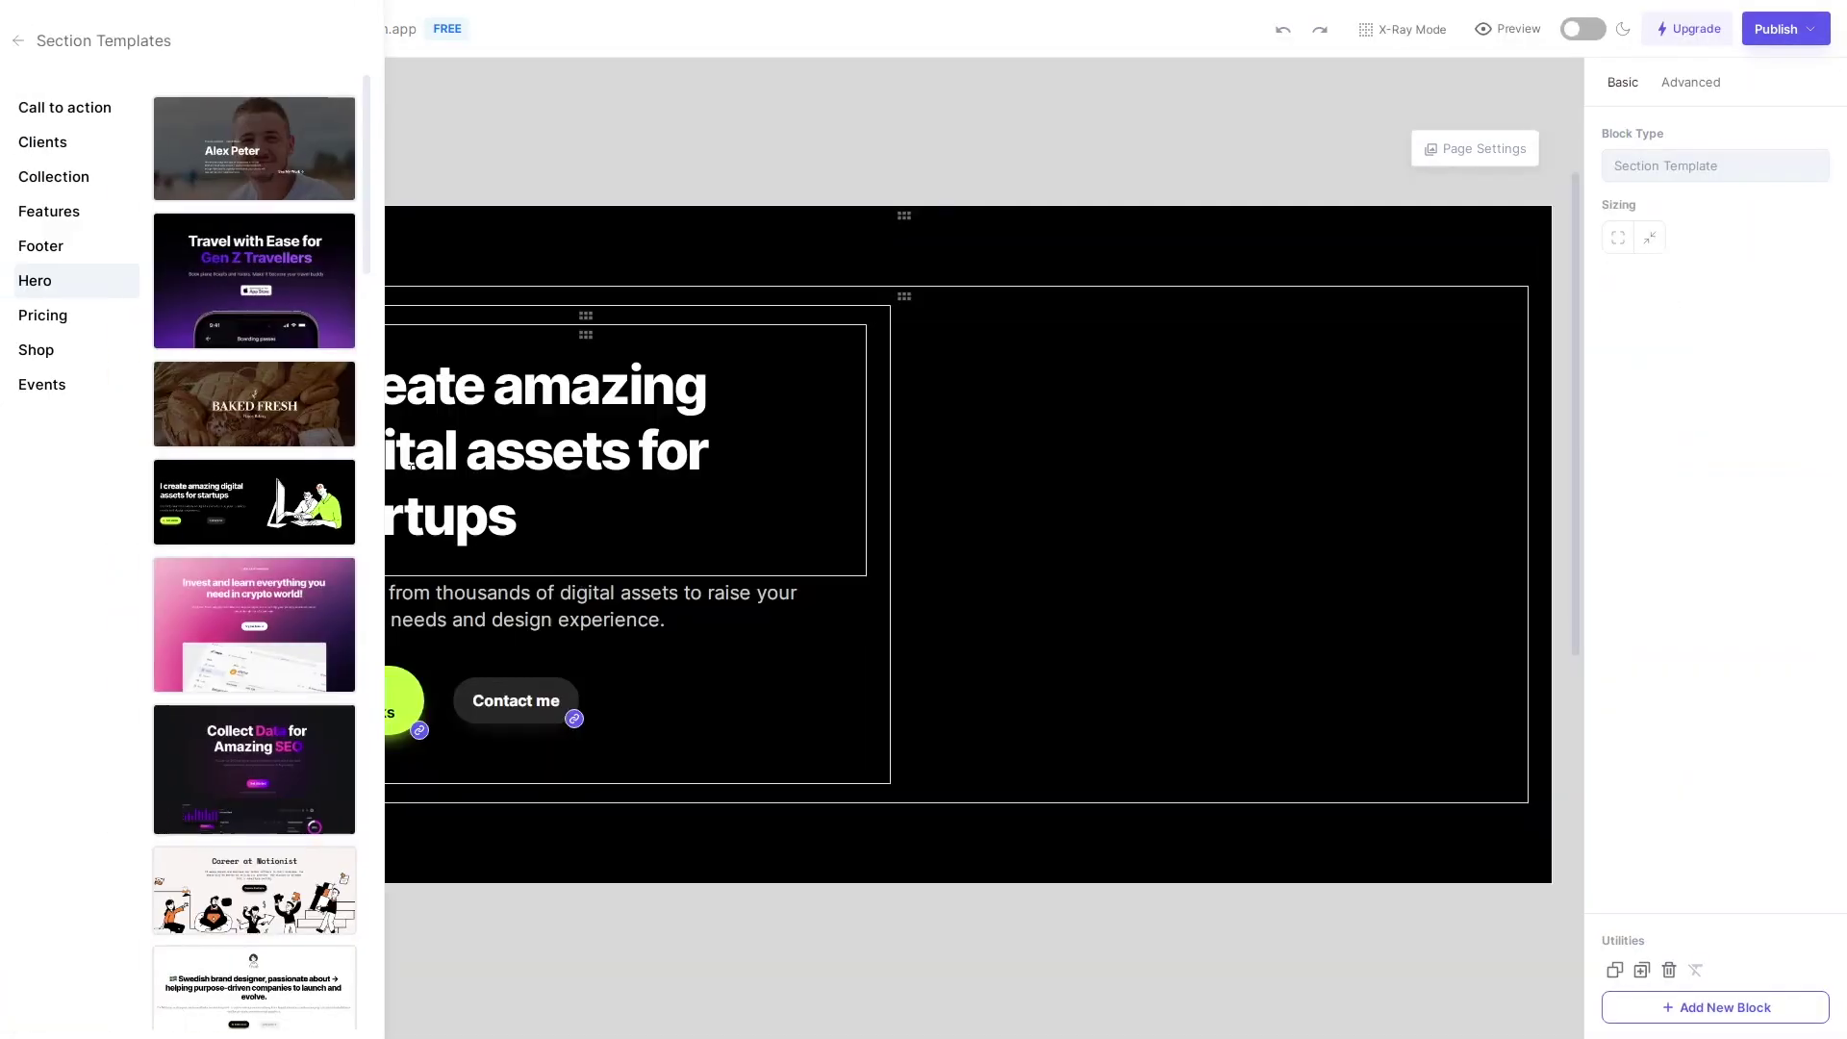
click(78, 229)
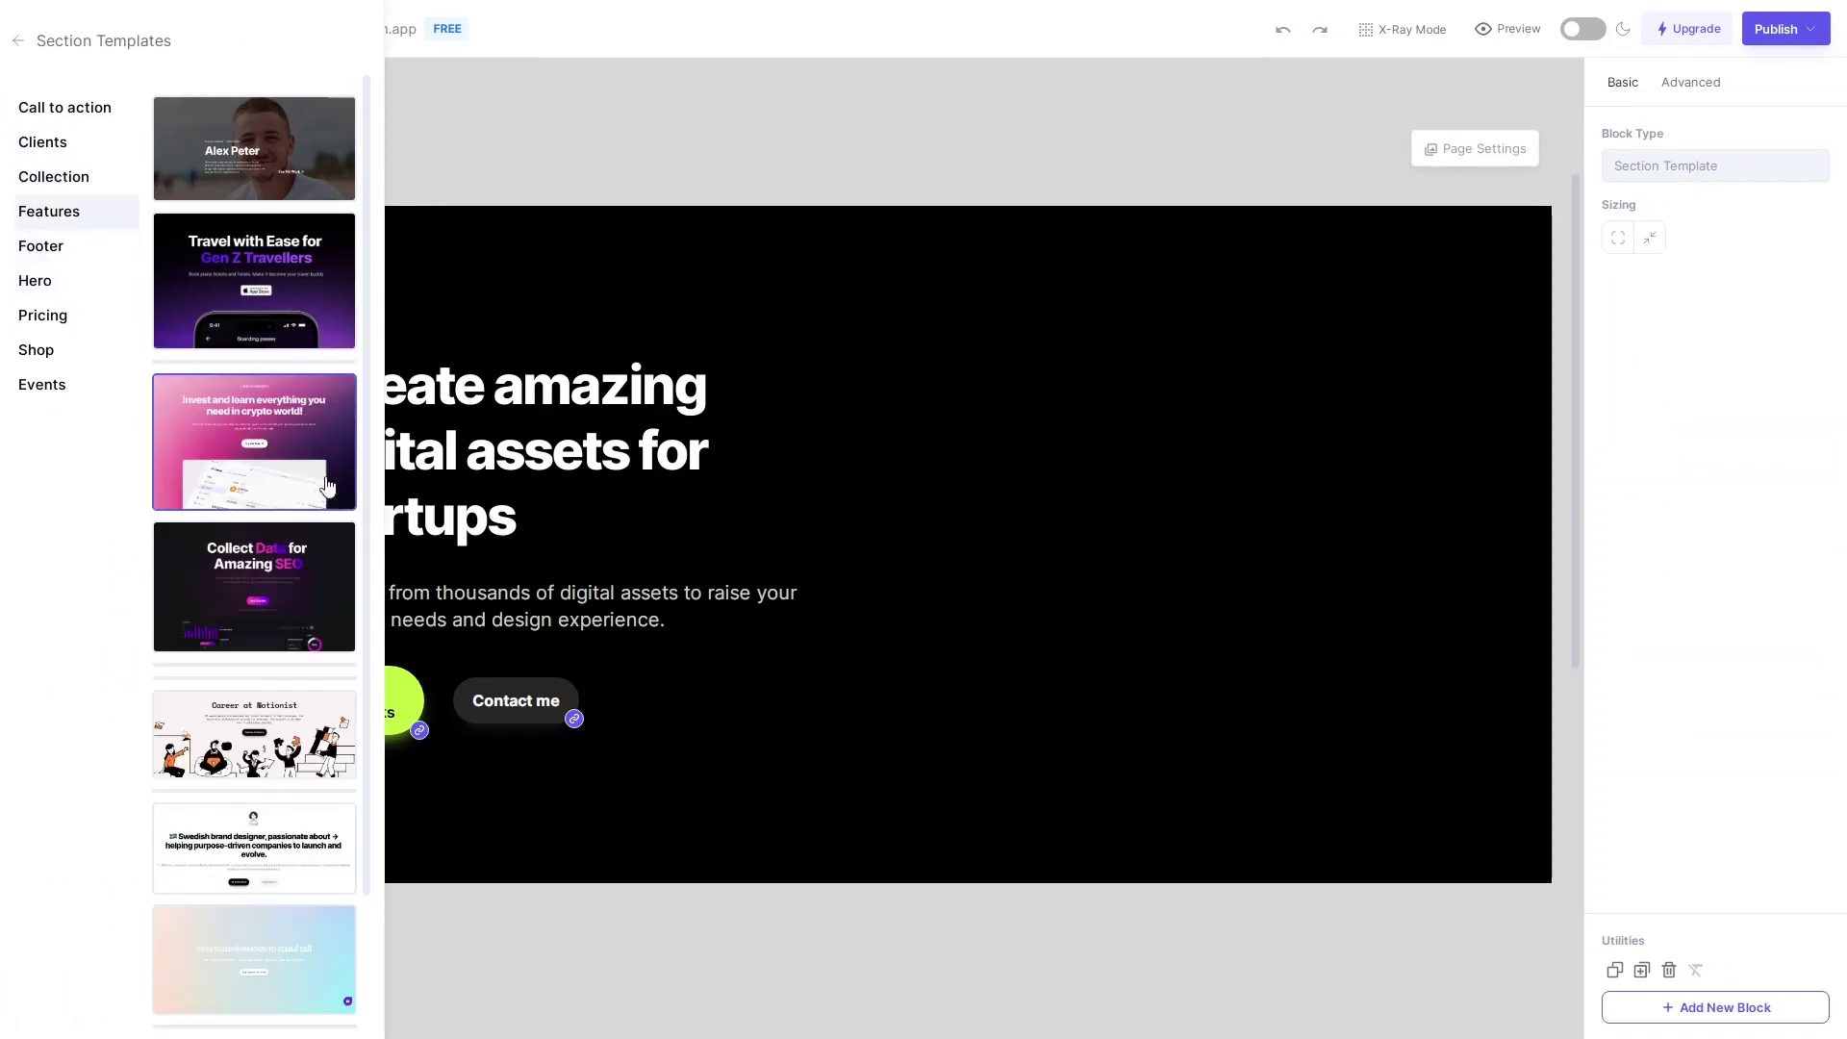
scroll(318, 501, down, 2)
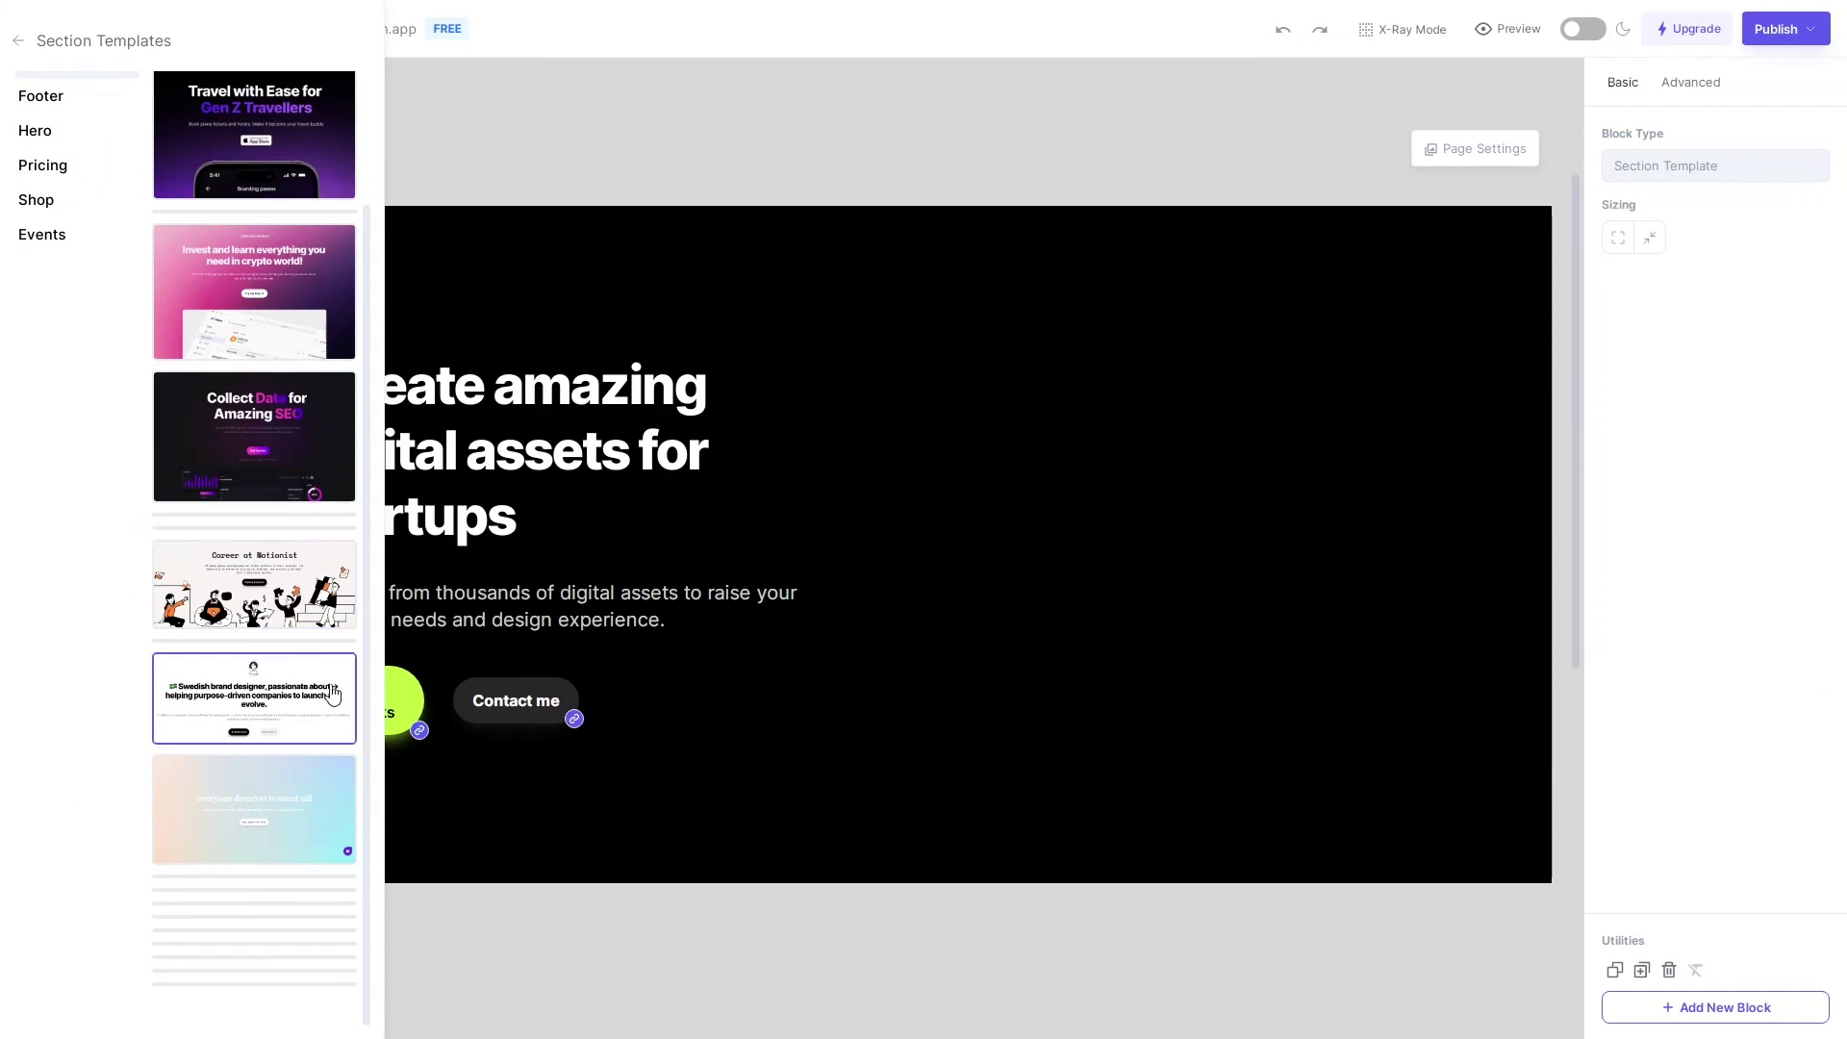
scroll(245, 409, up, 5)
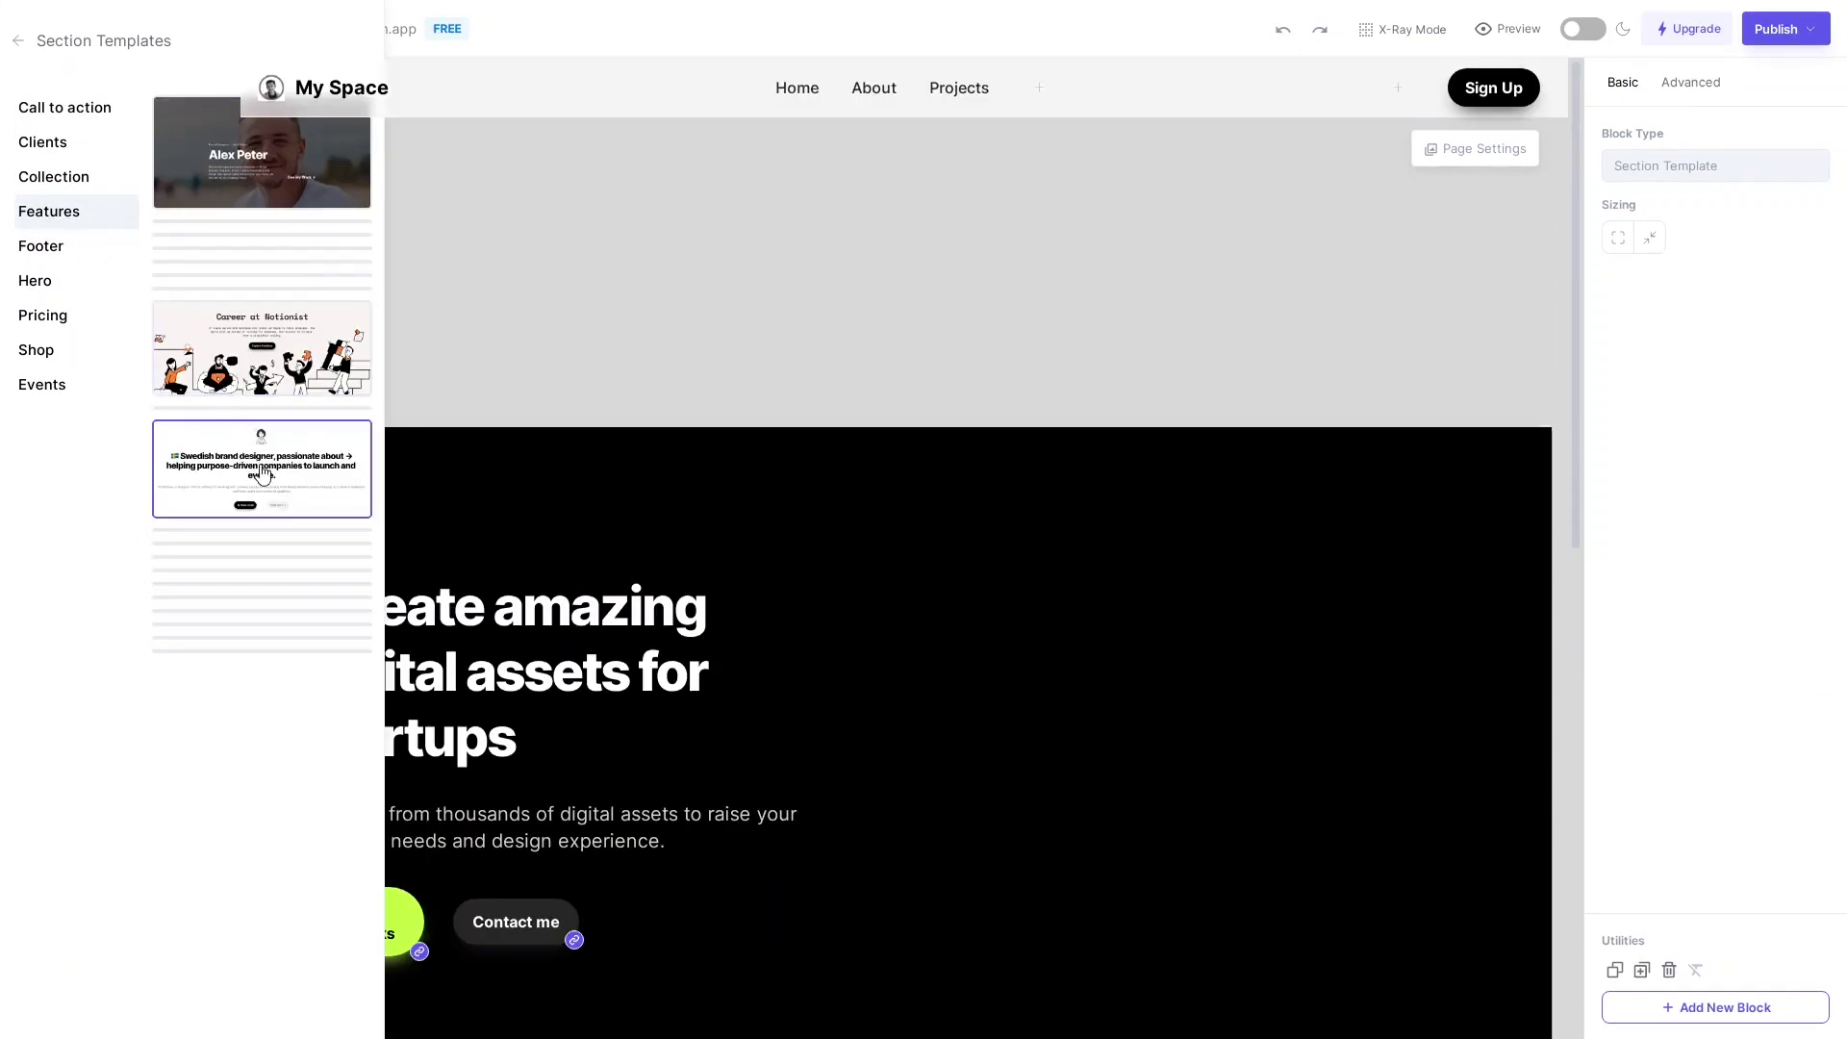
drag(263, 474, 548, 512)
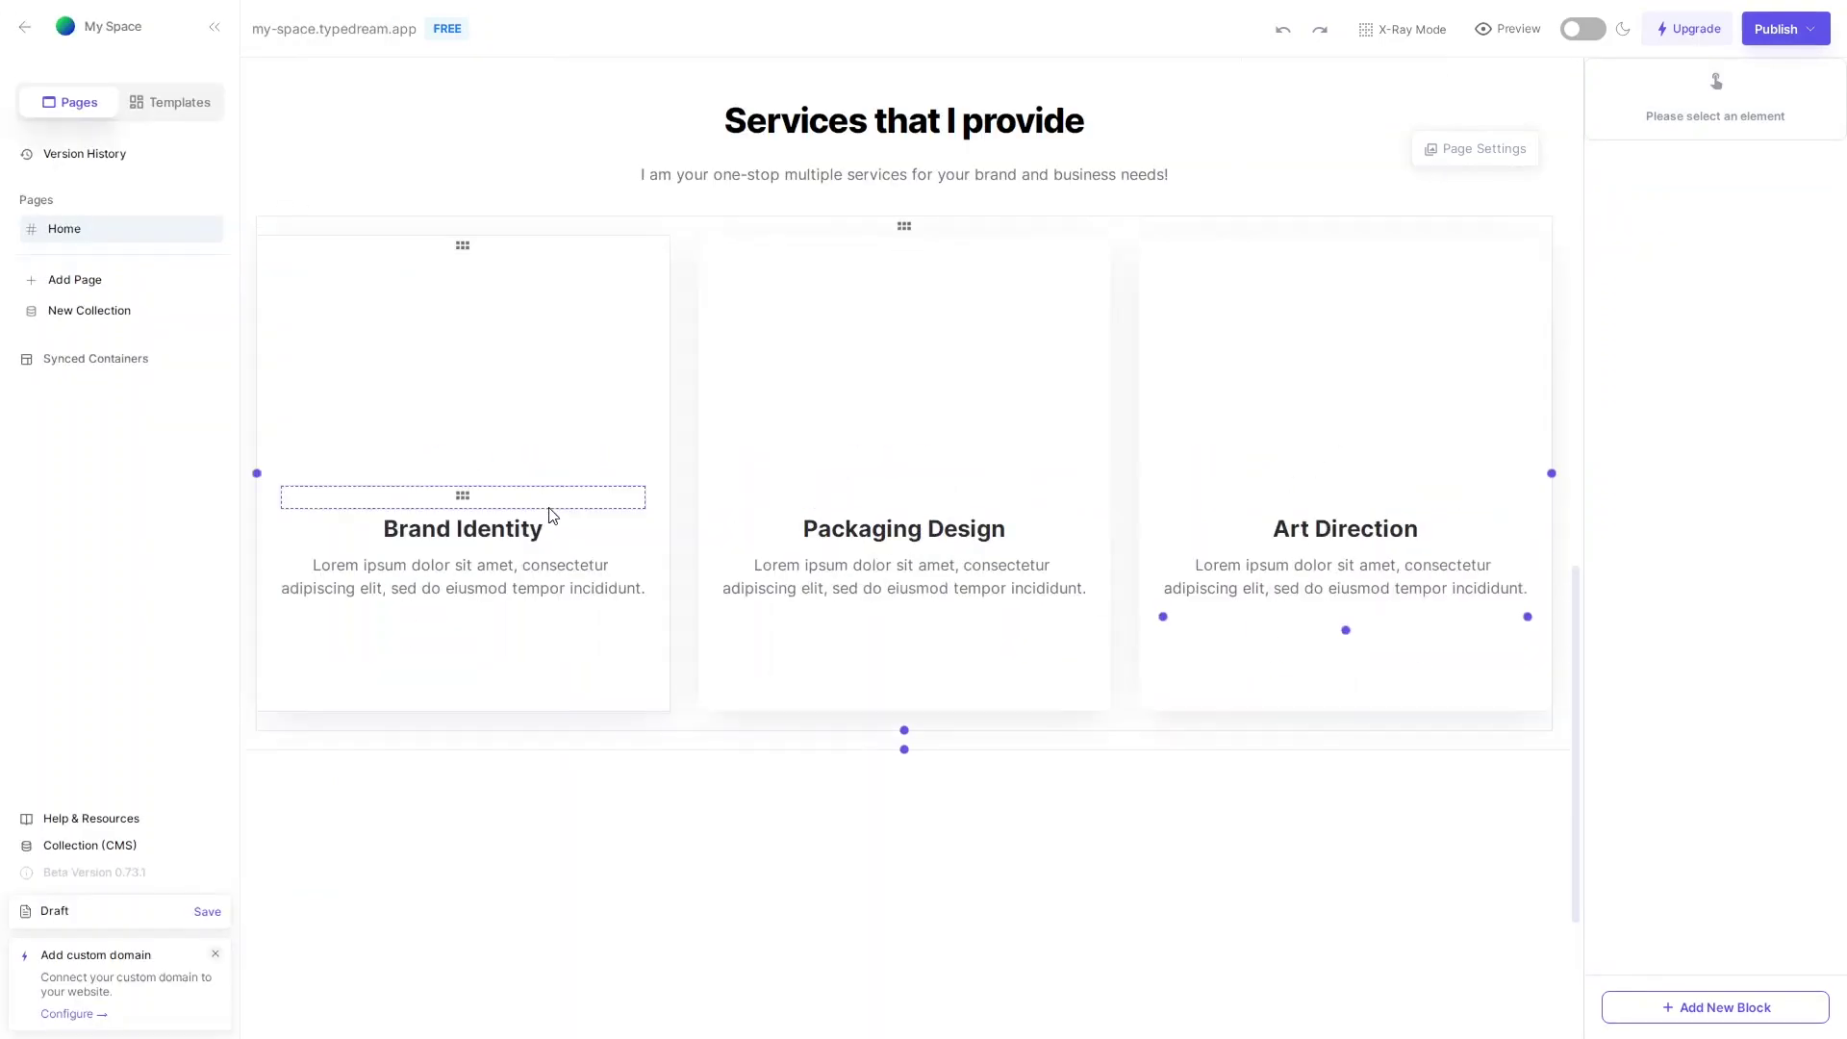
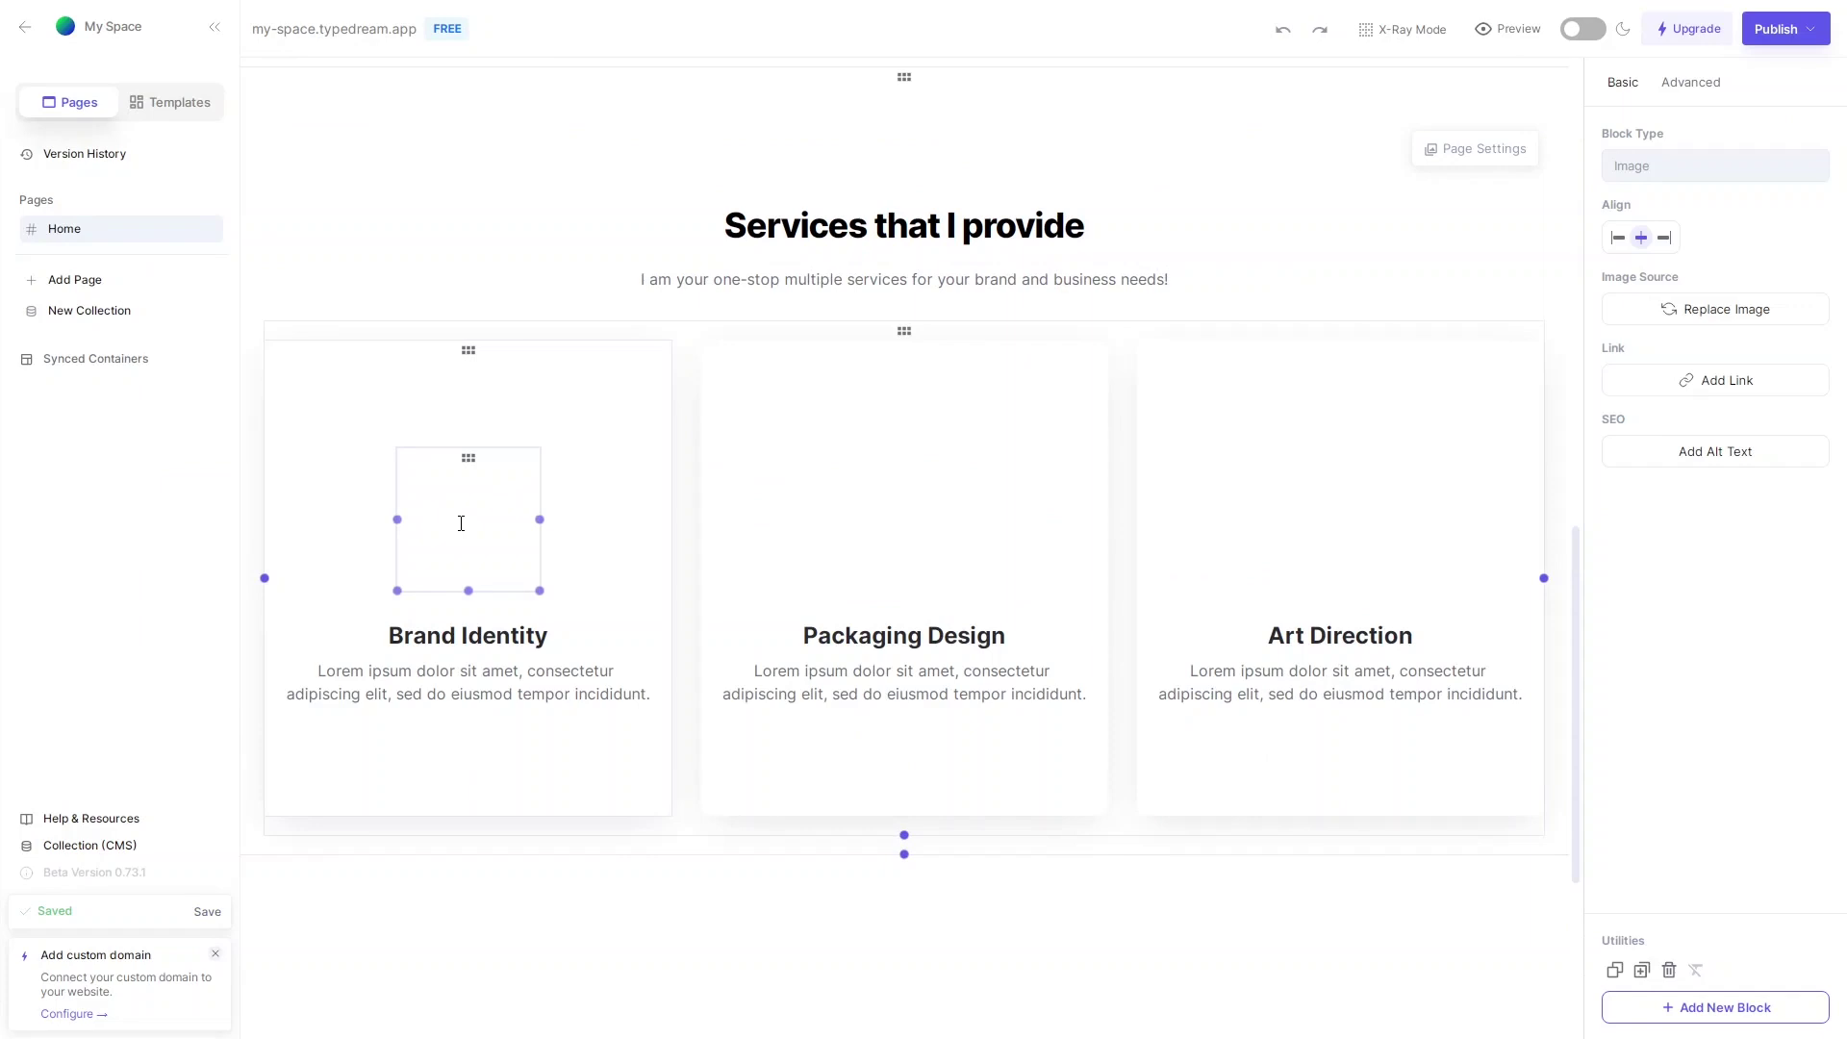
- Move the Packaging Design heading above its card and bring it back inside, directly beneath the card's icon
click(470, 641)
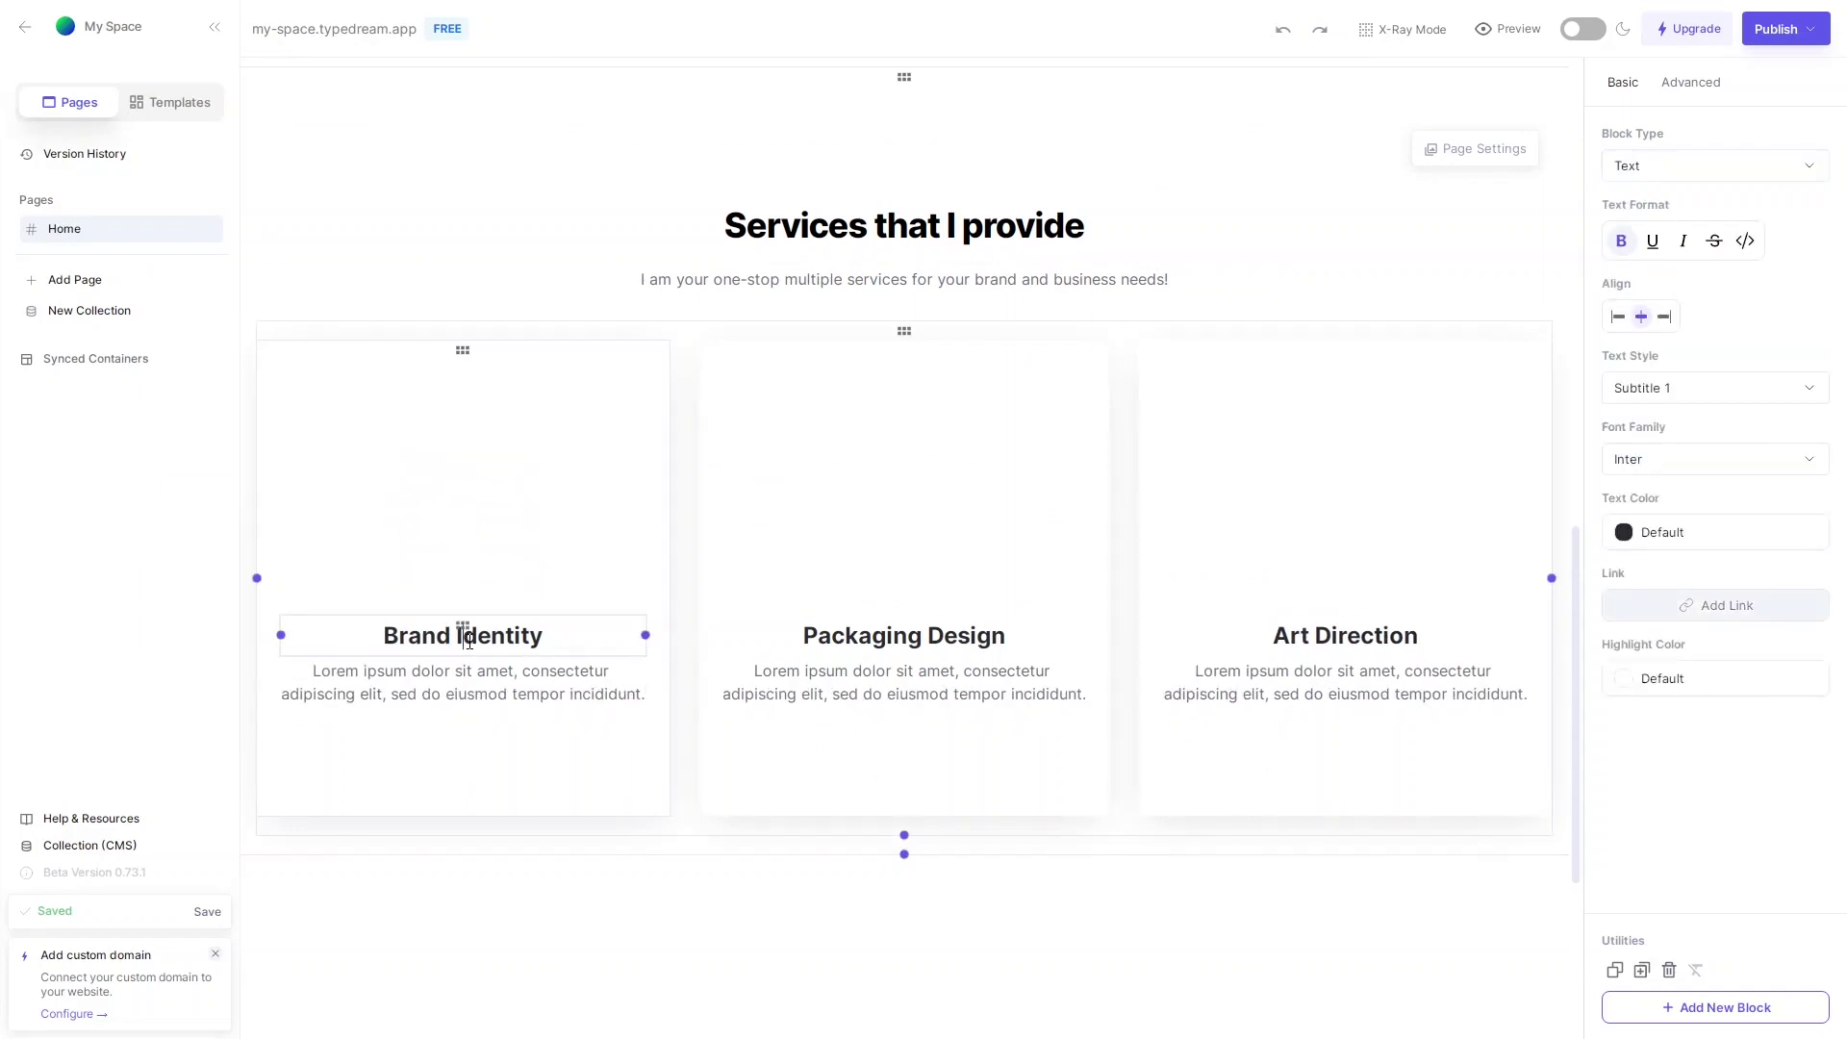
click(517, 696)
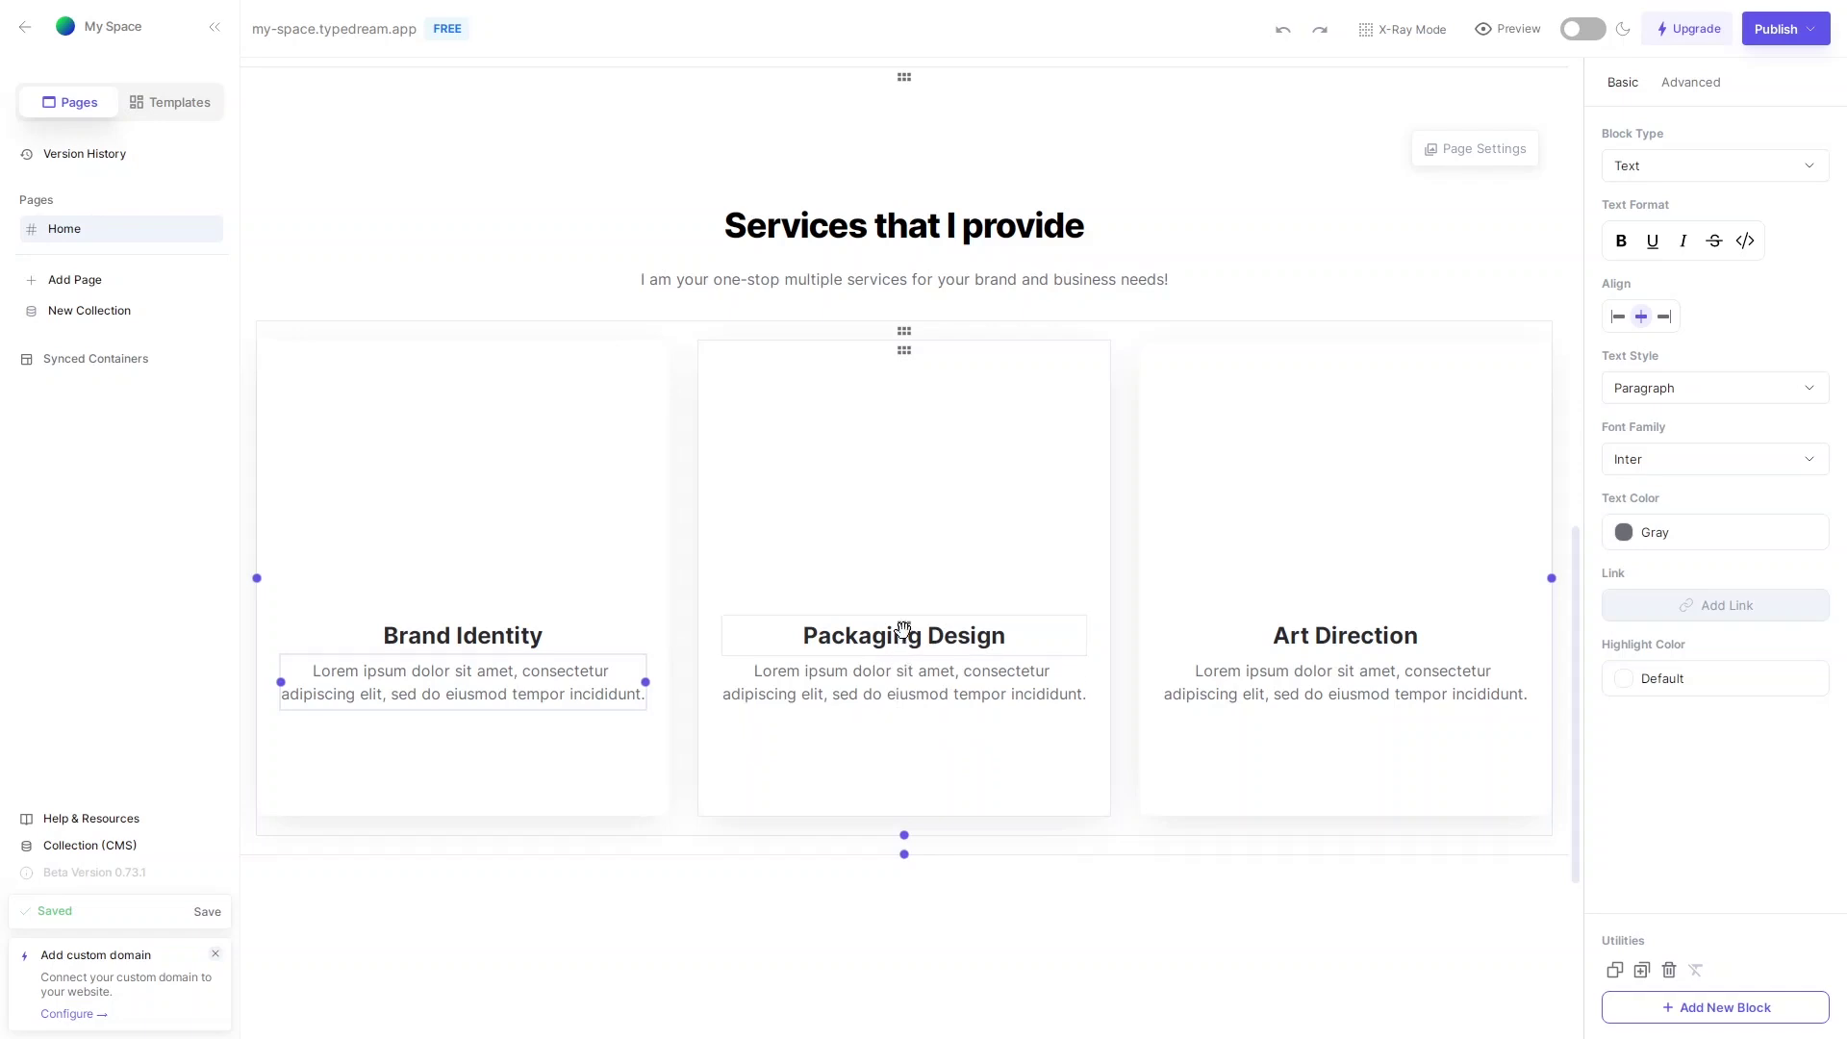
drag(904, 630, 910, 388)
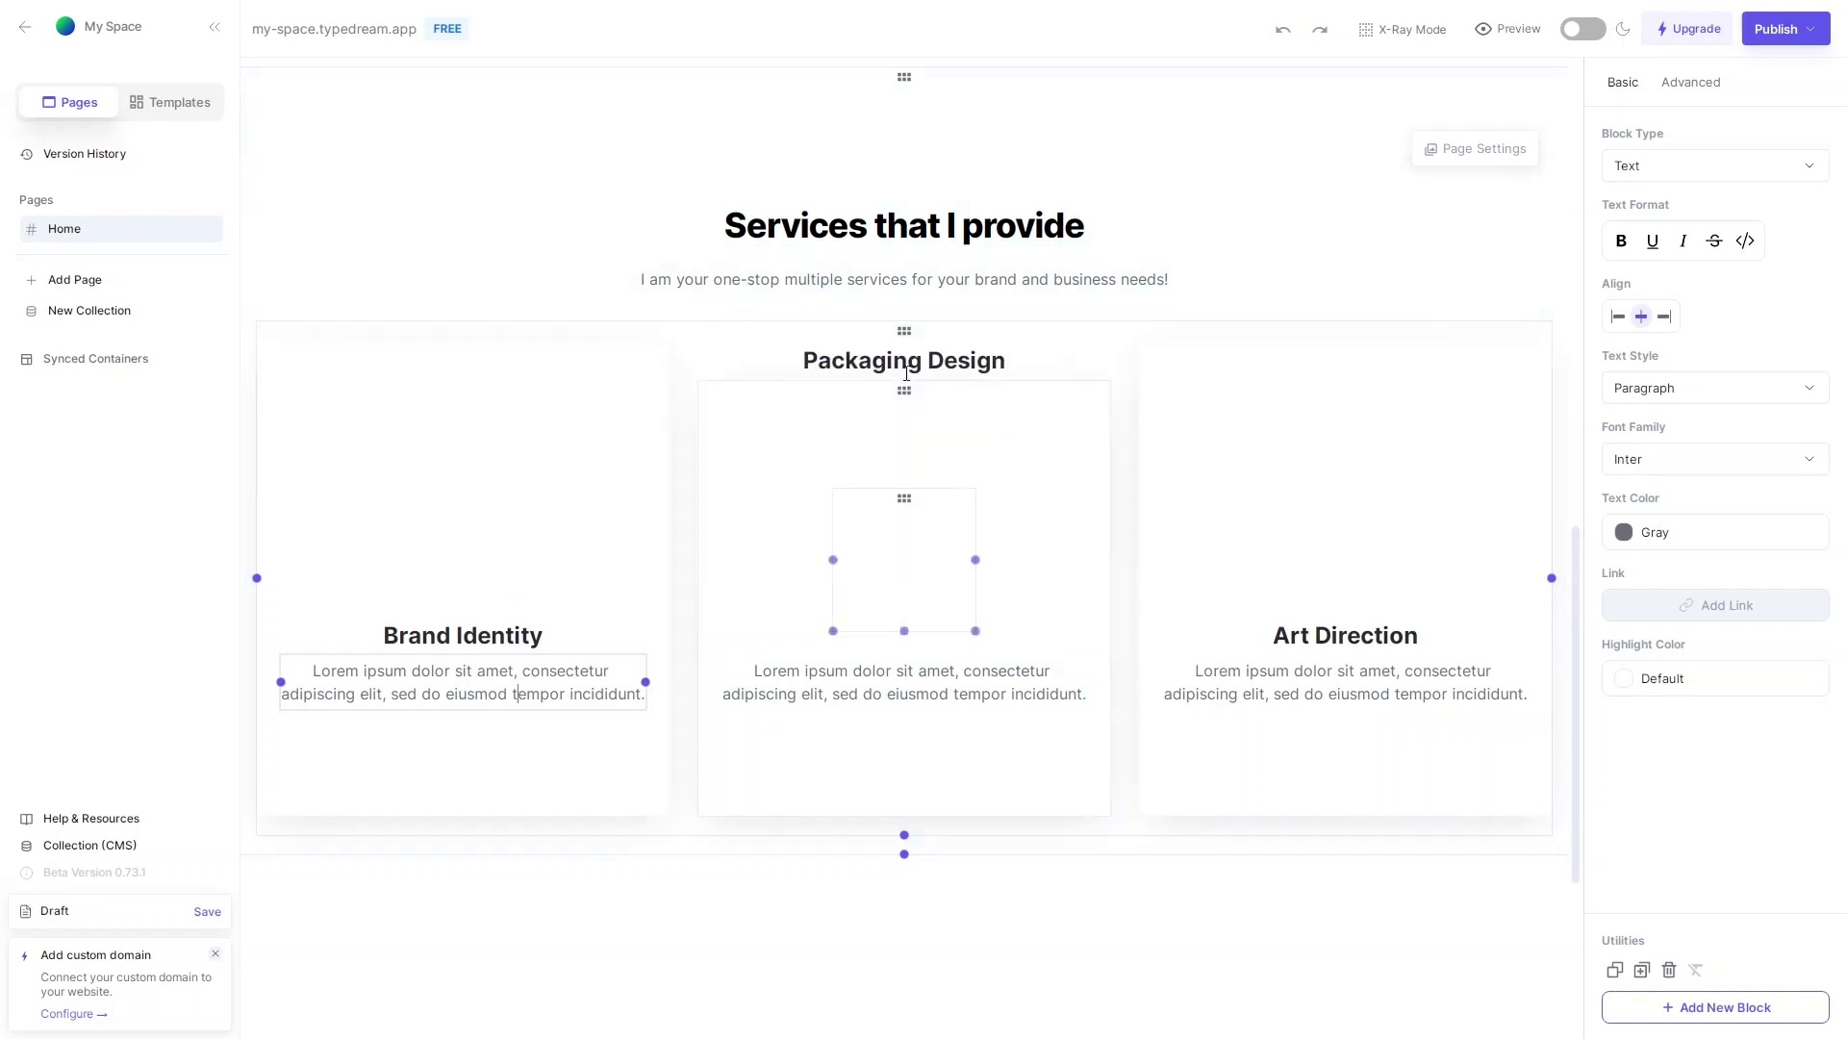
click(905, 358)
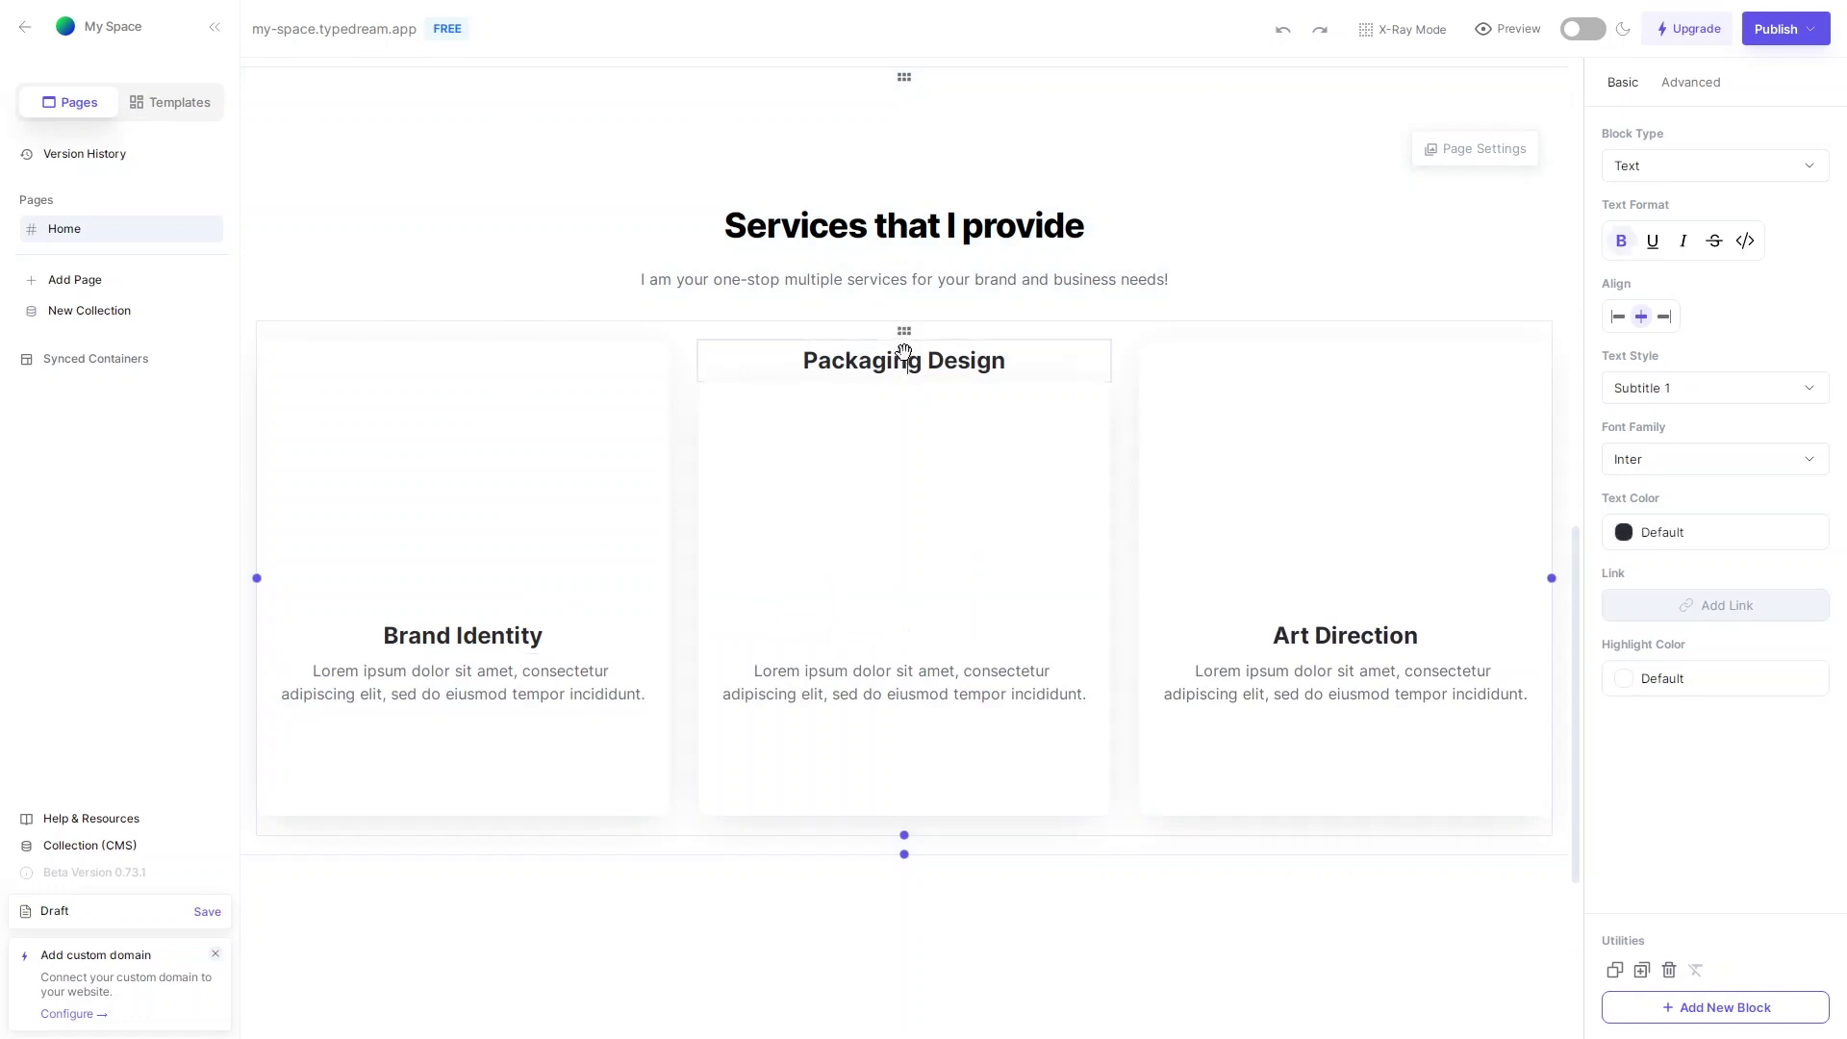
drag(904, 352, 899, 643)
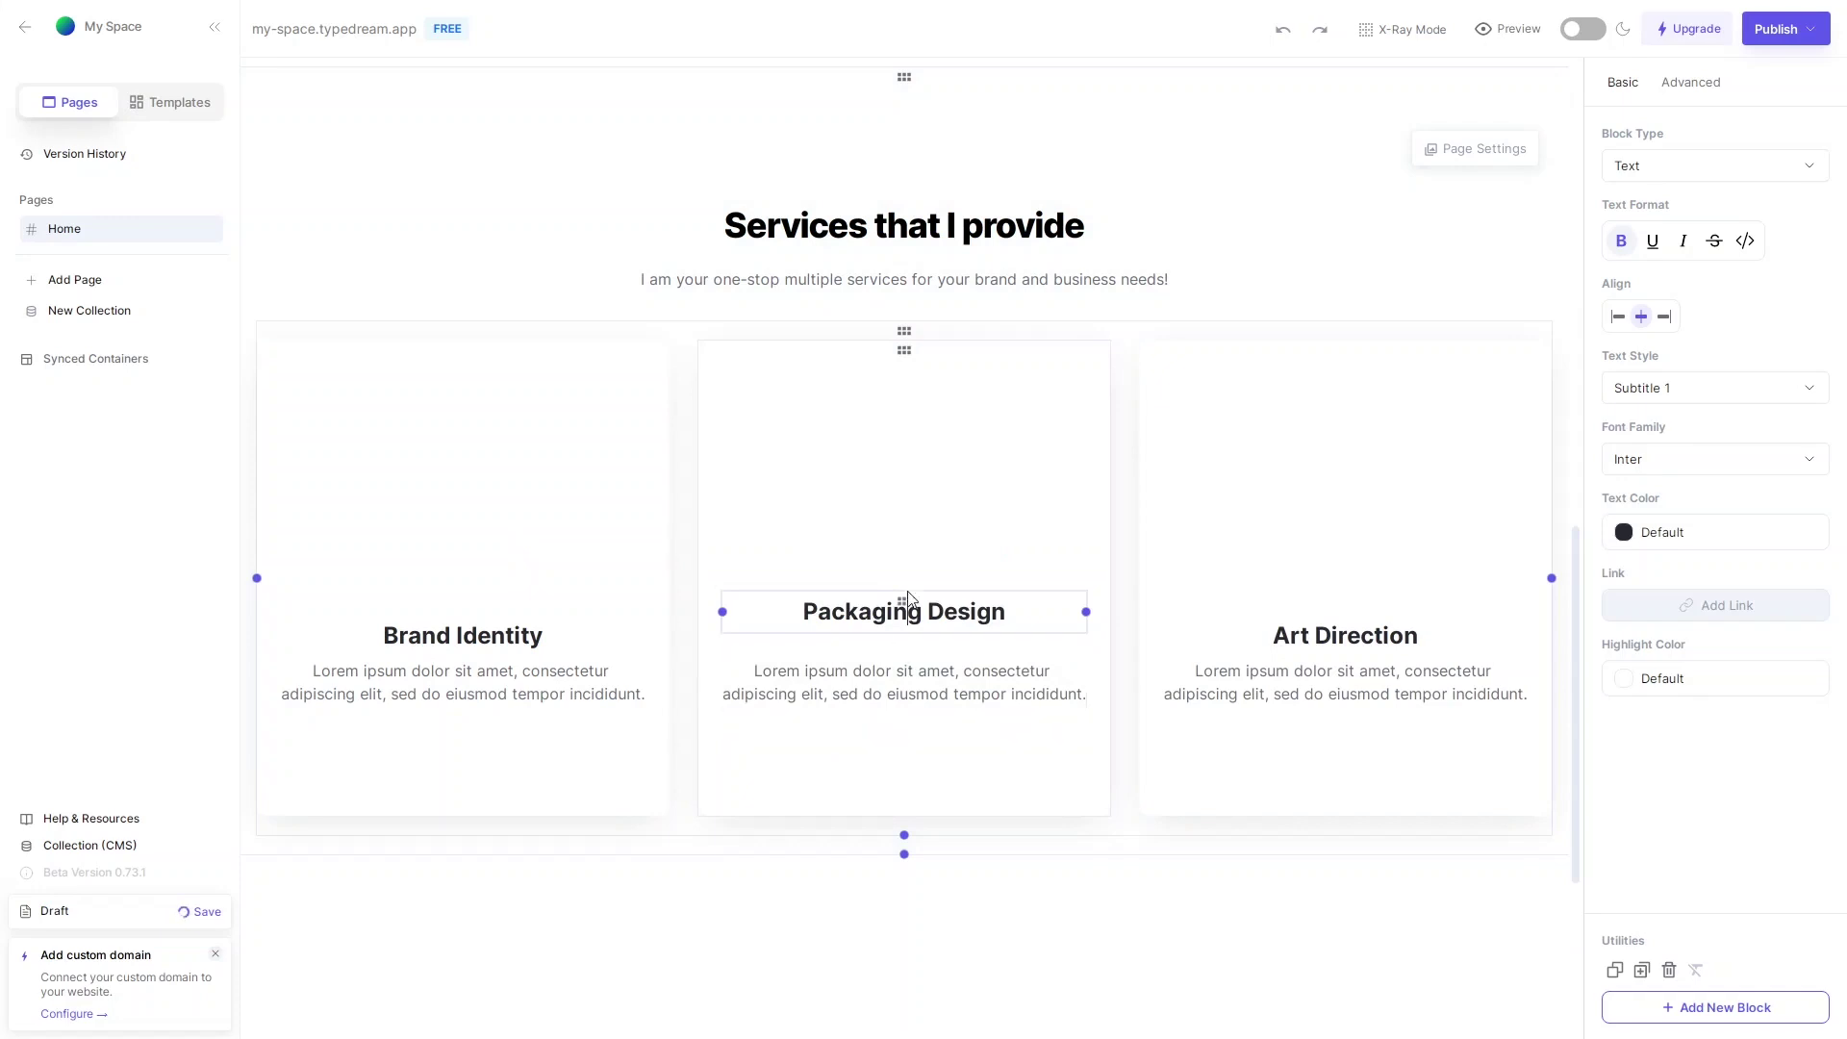
click(902, 658)
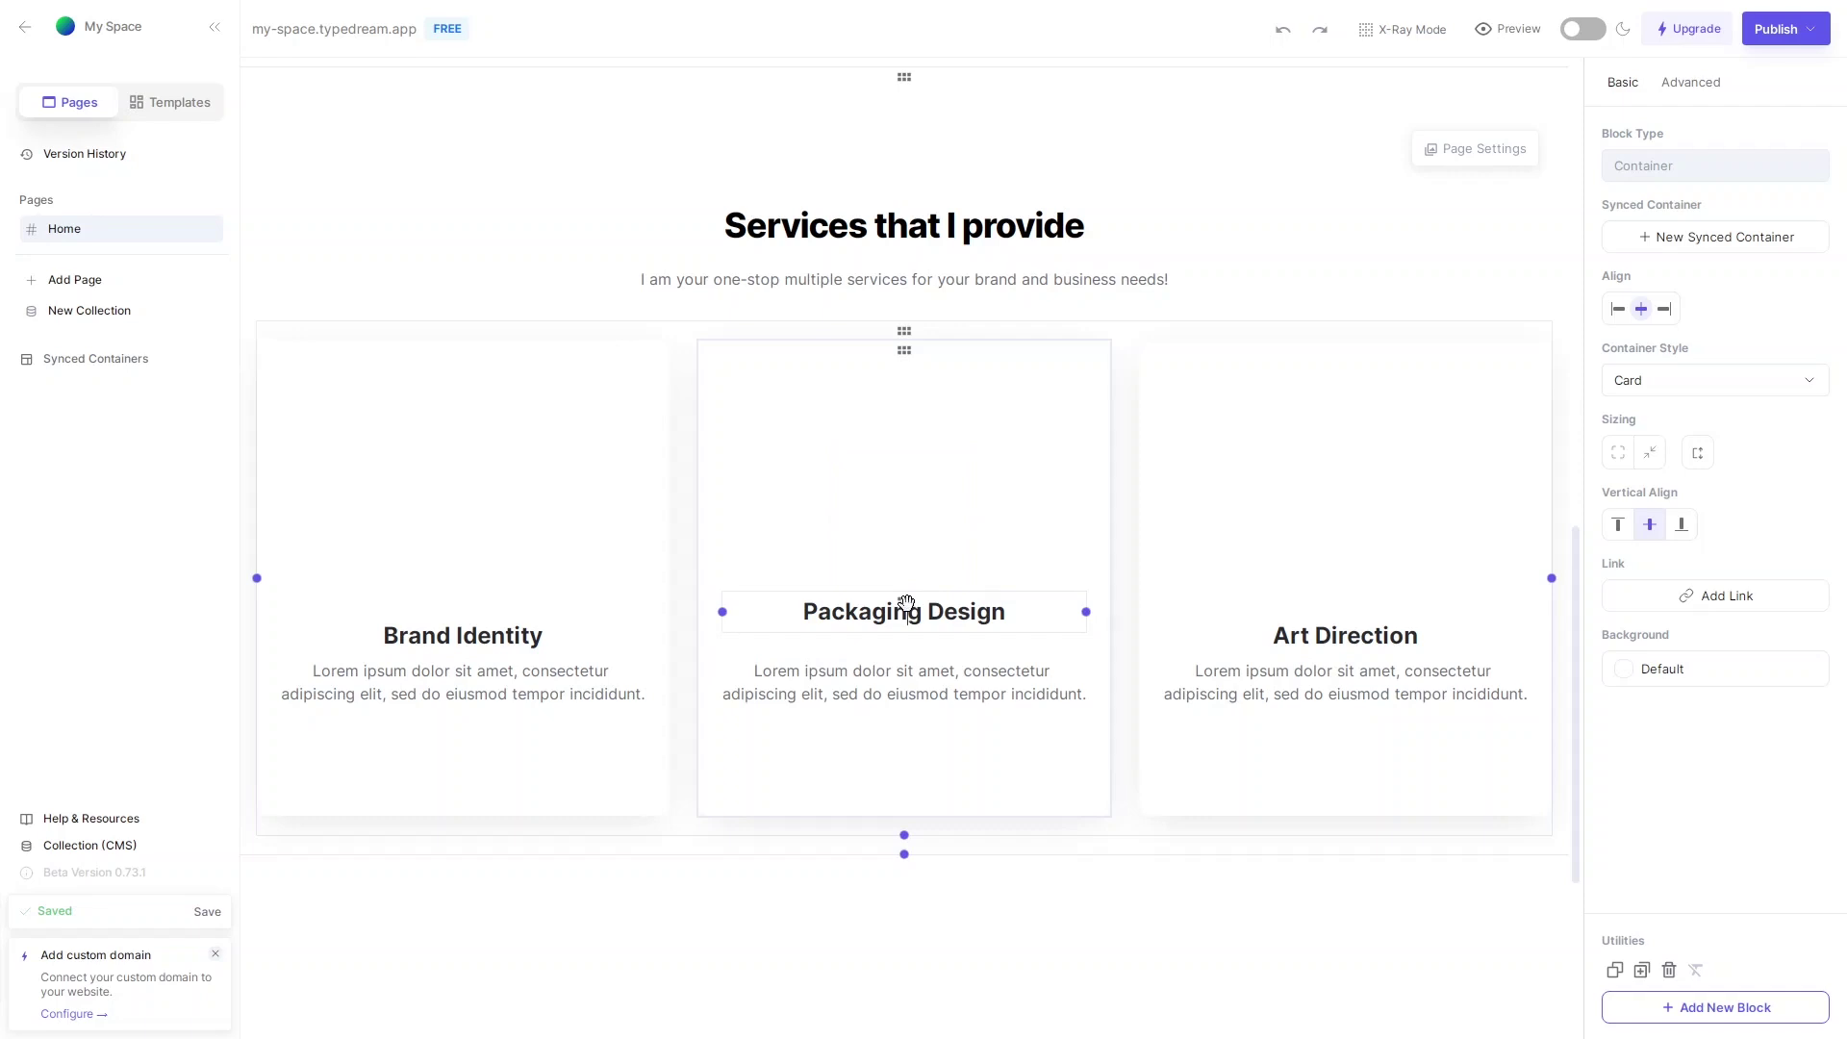
- Try placing the Packaging Design heading beside its card's icon and undo the move
drag(904, 602, 1001, 519)
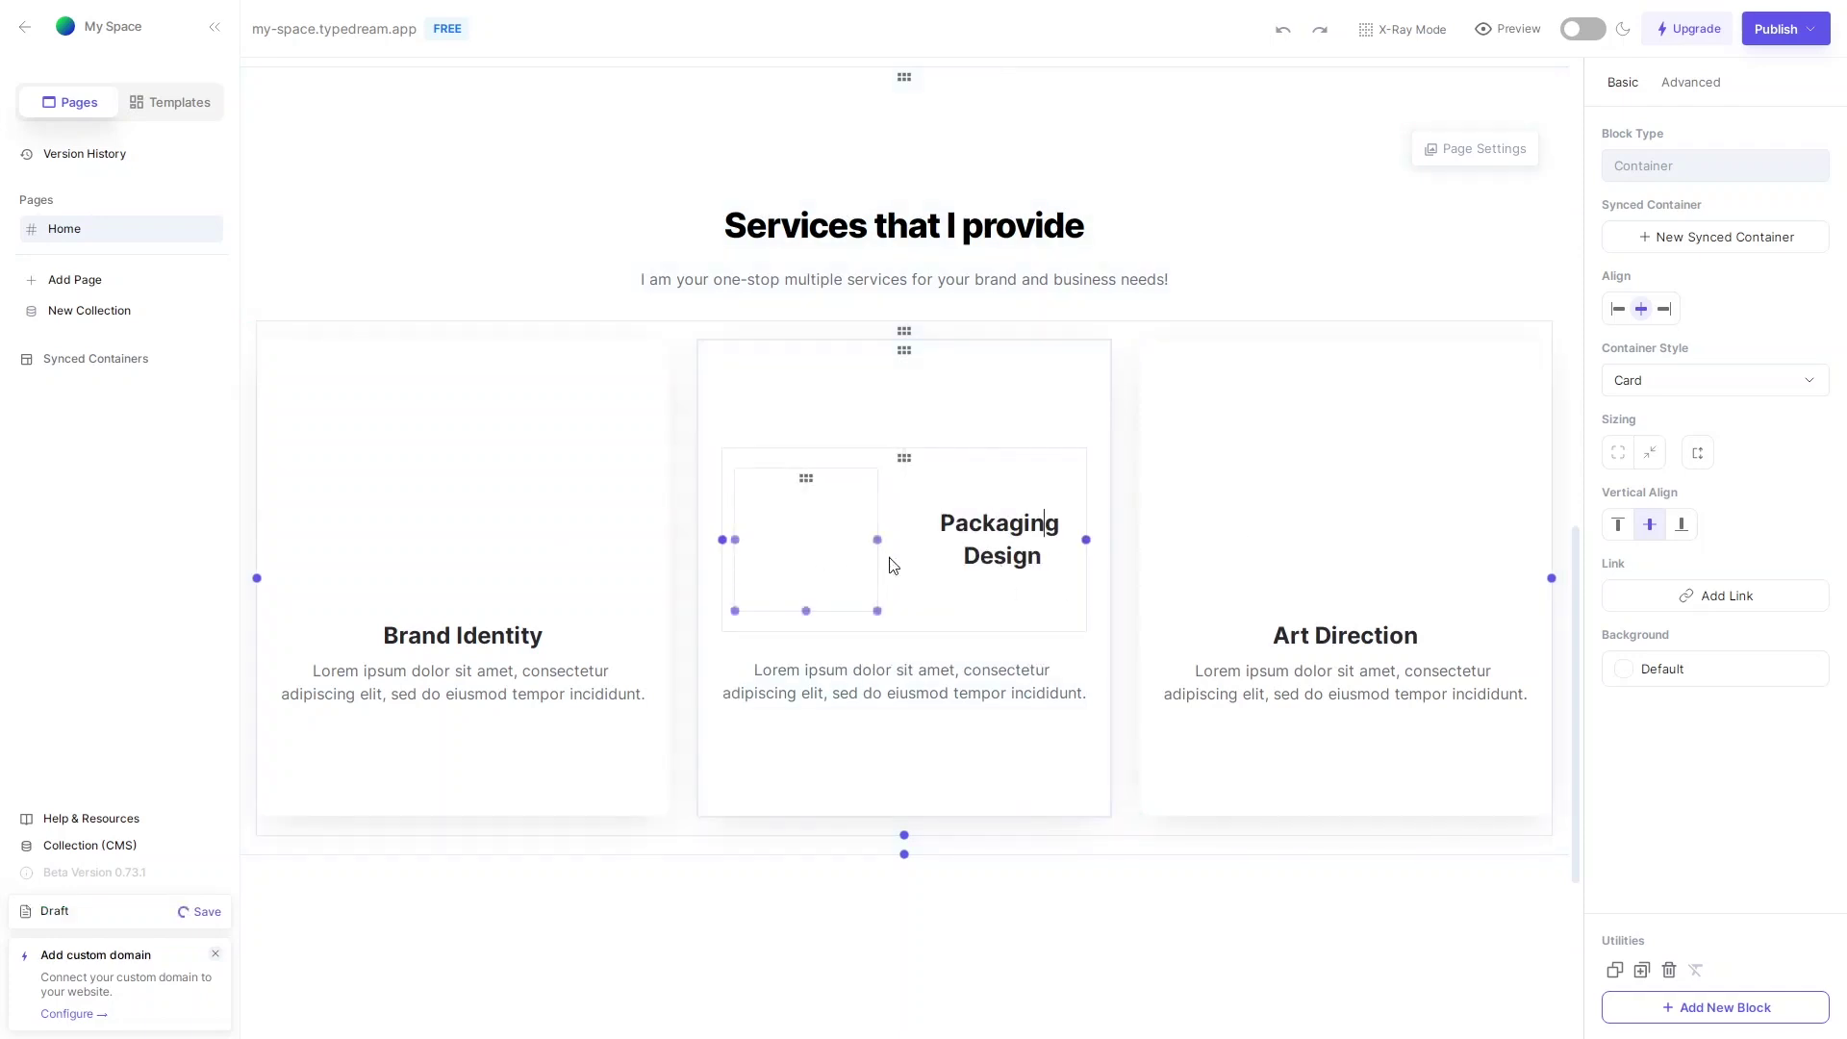
key(ctrl+z)
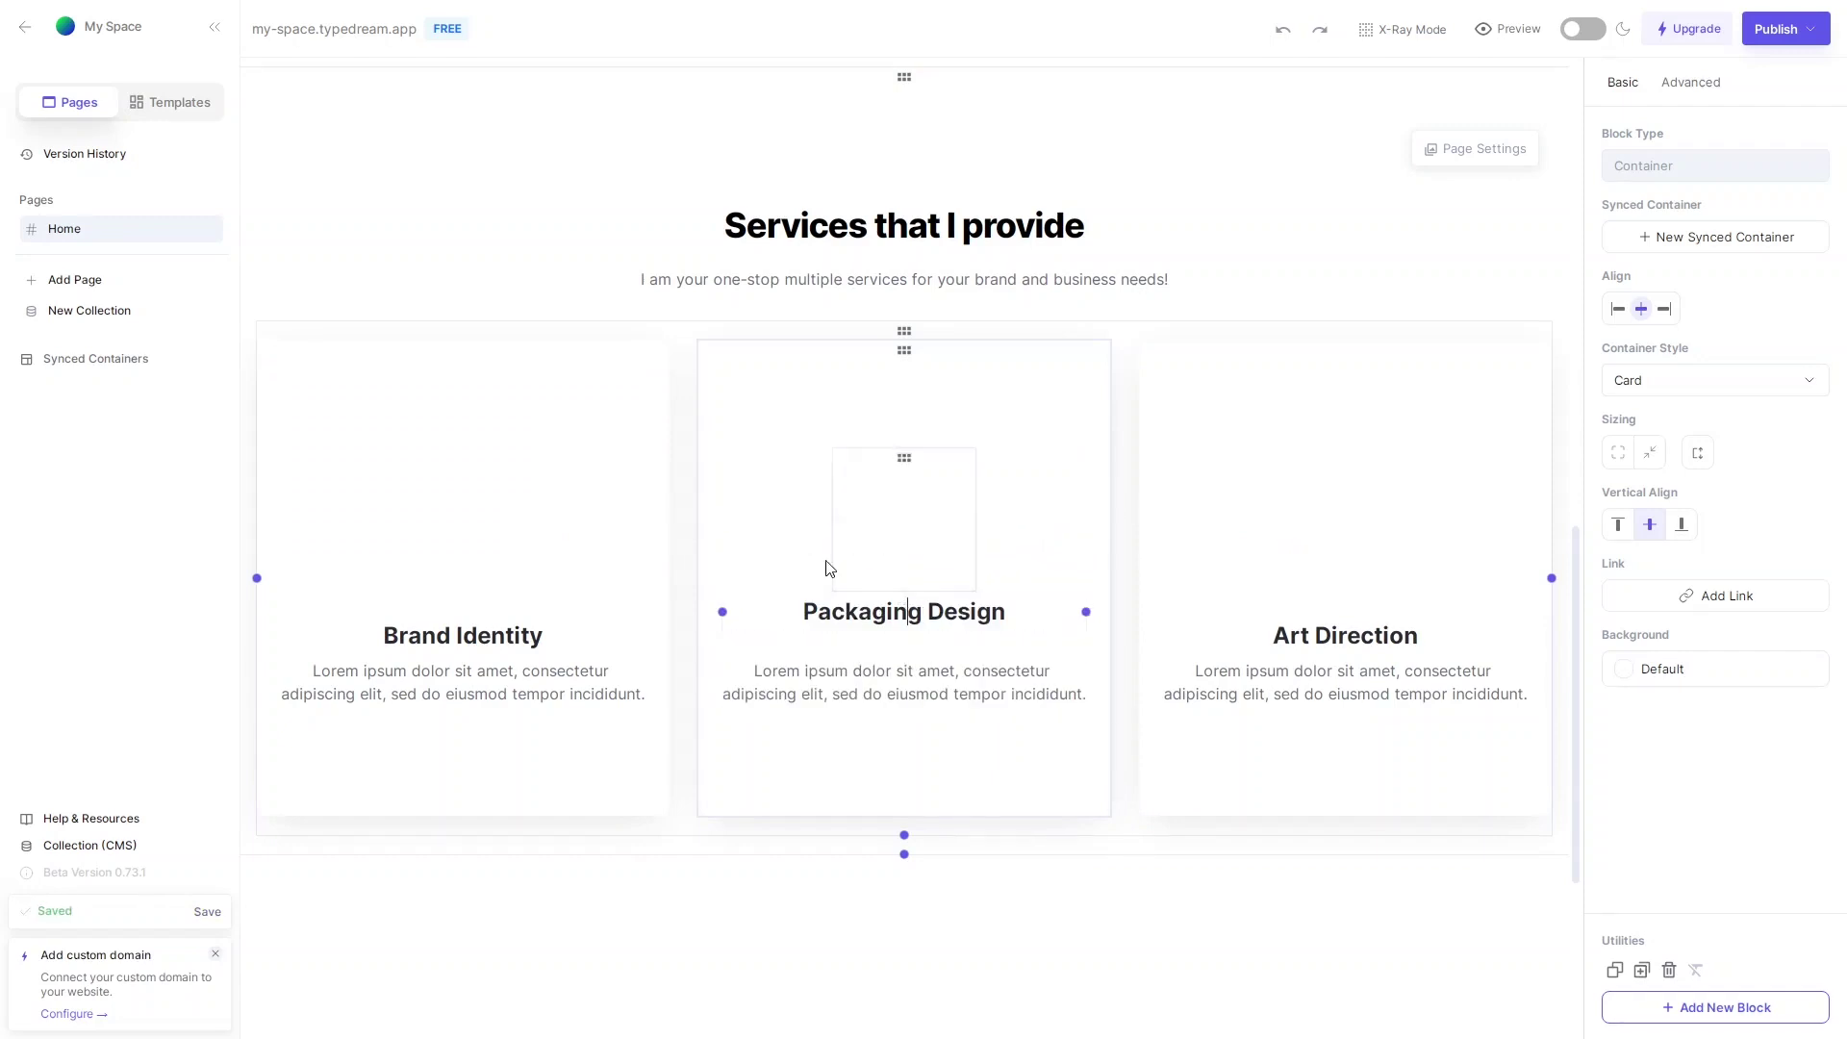
click(520, 497)
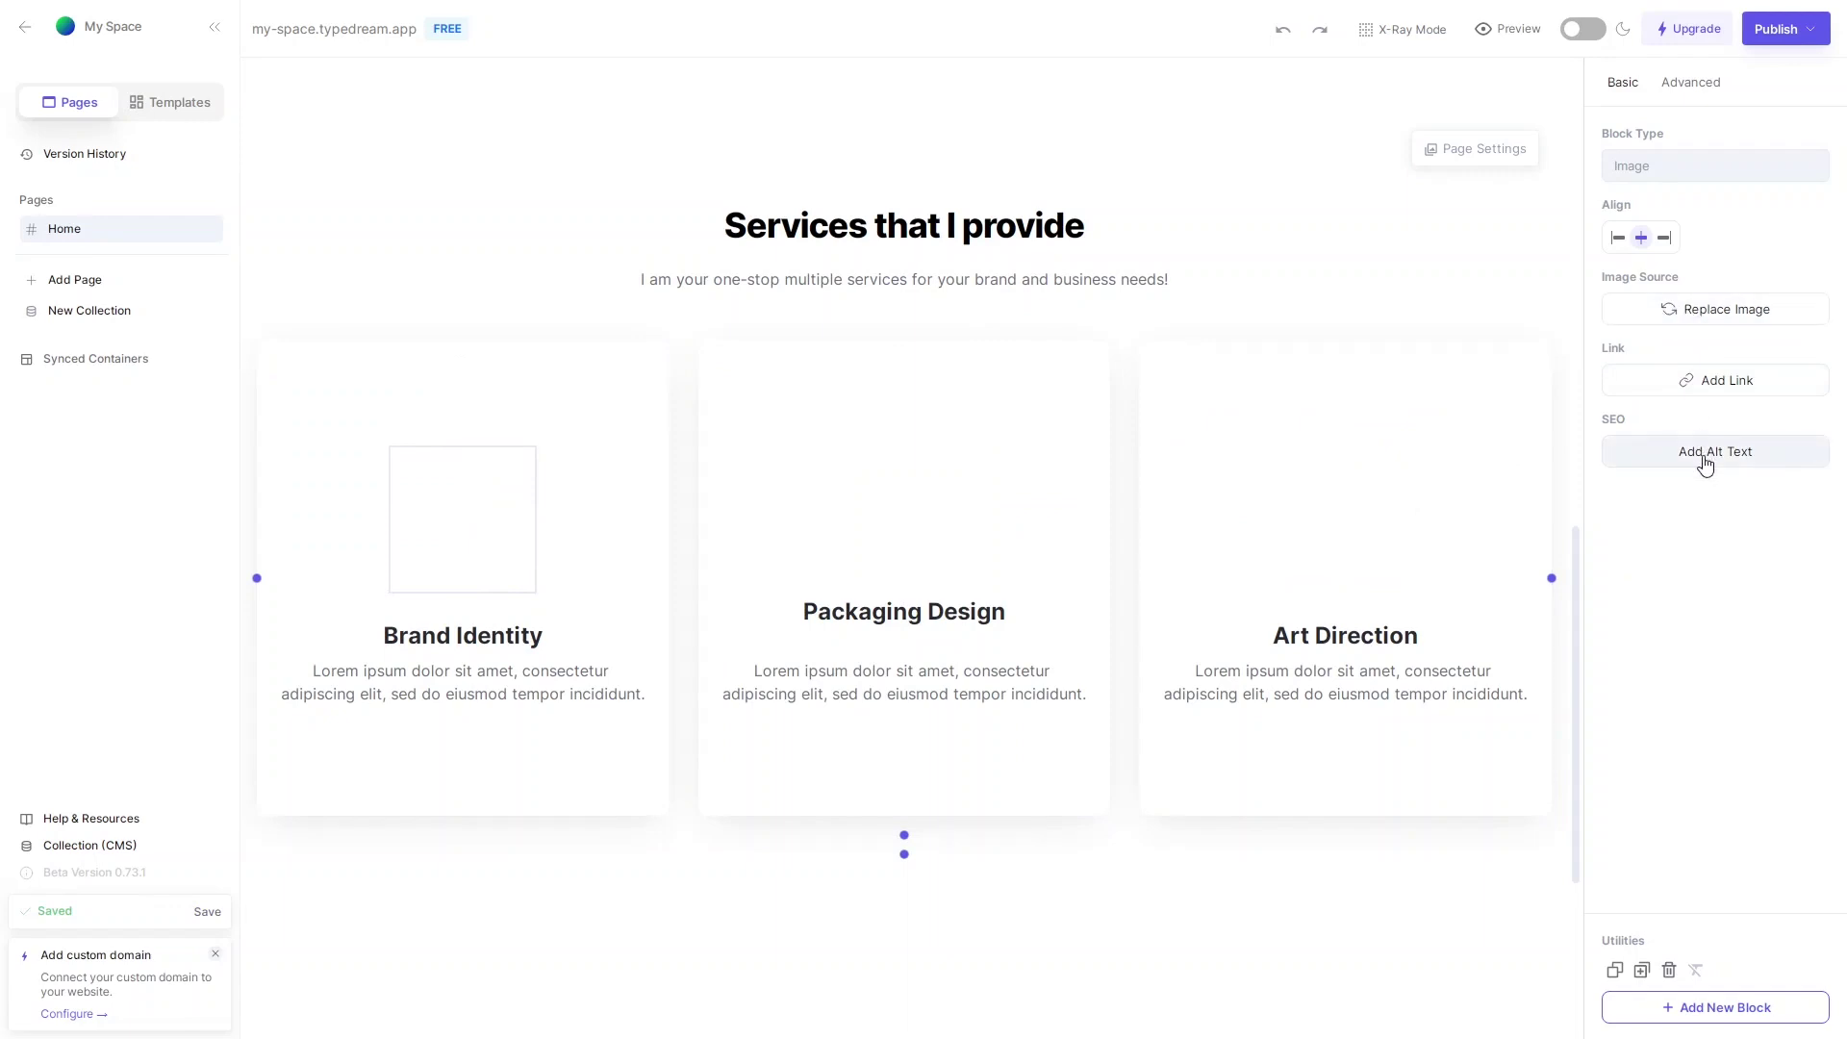
- Add the "Join 1000+ happy startups that use Cardy" section template from the Clients category below the services cards
scroll(671, 495, down, 4)
click(670, 495)
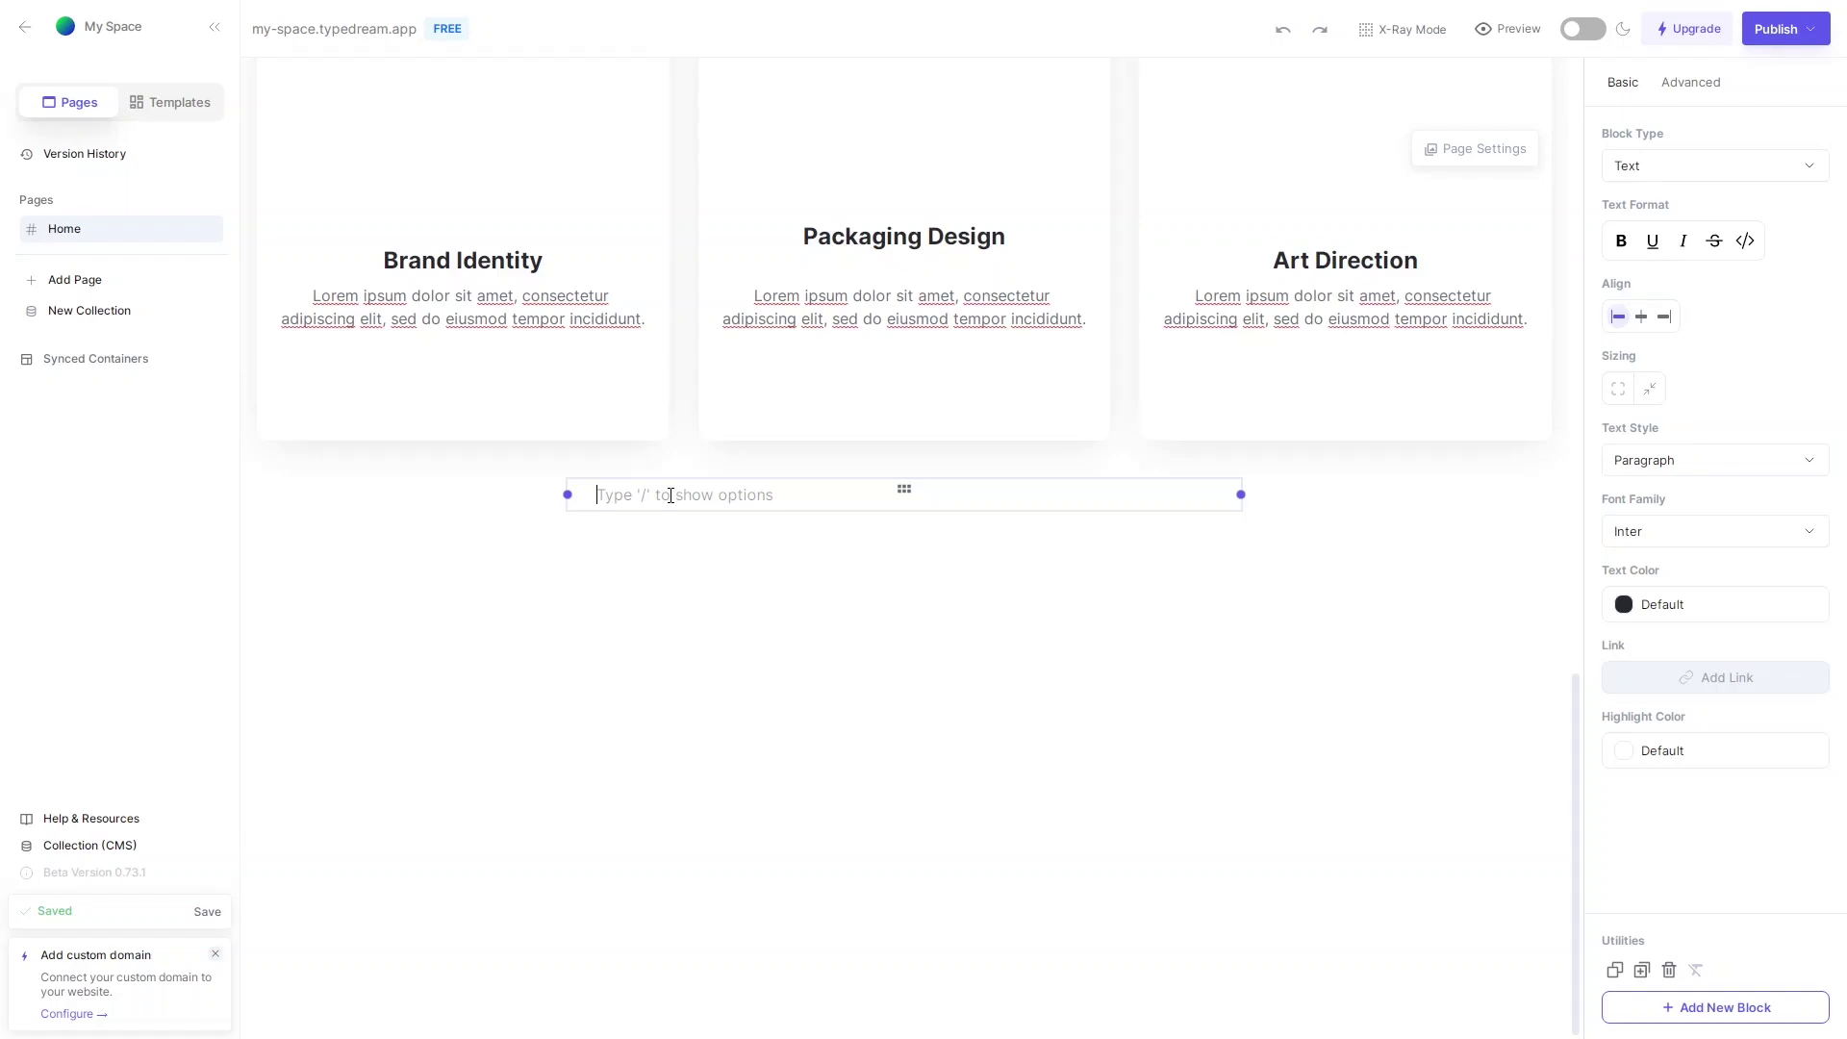
text(/)
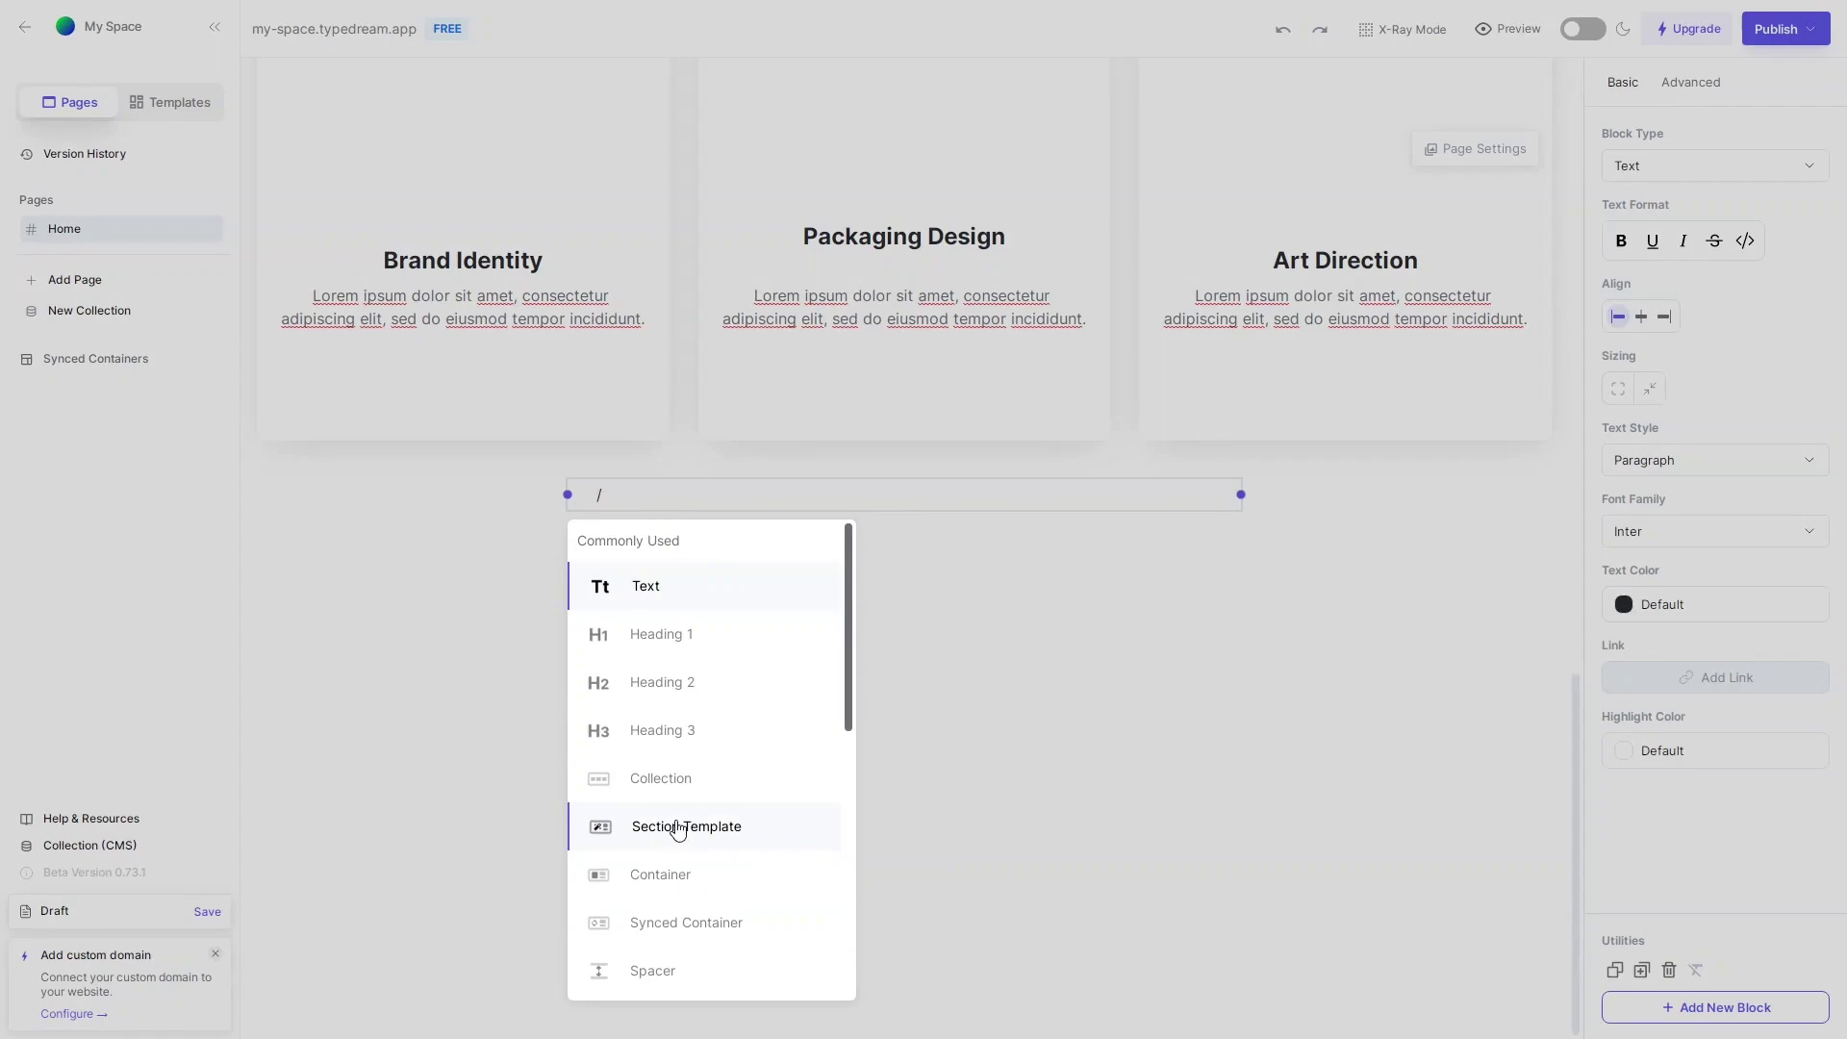
click(678, 837)
click(923, 549)
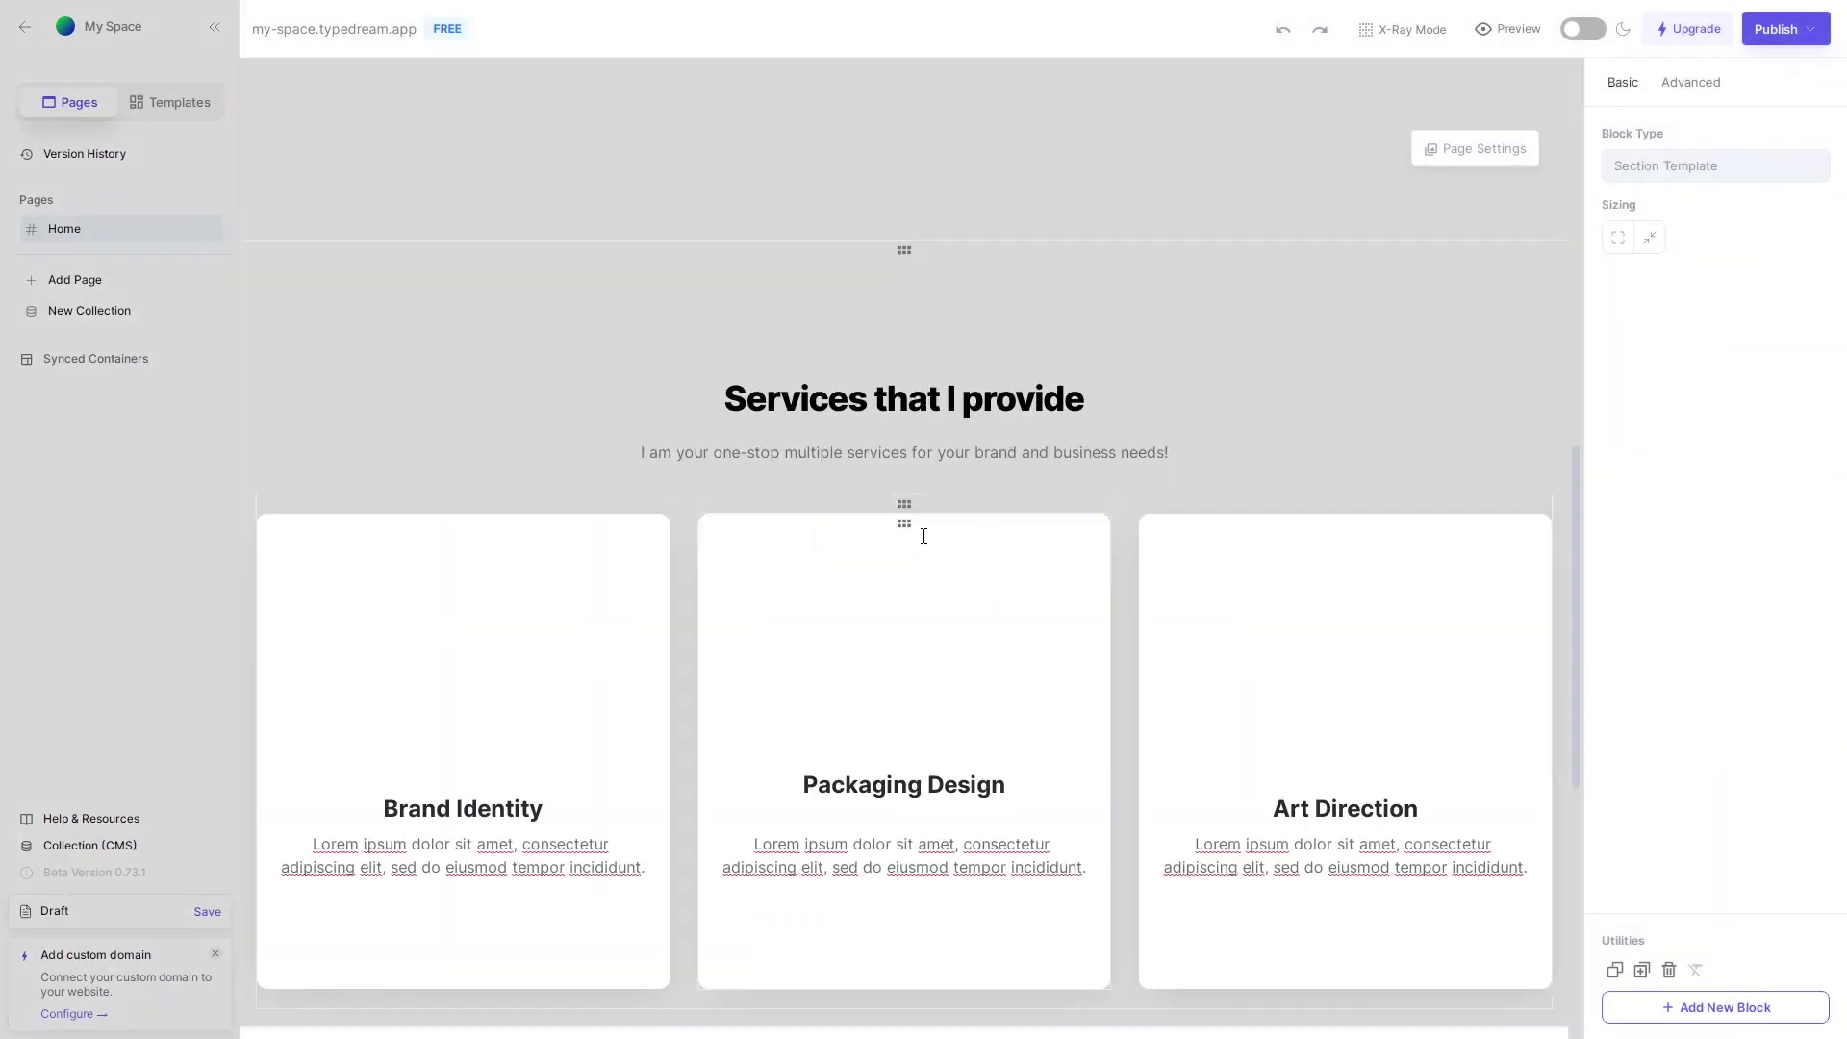
click(43, 142)
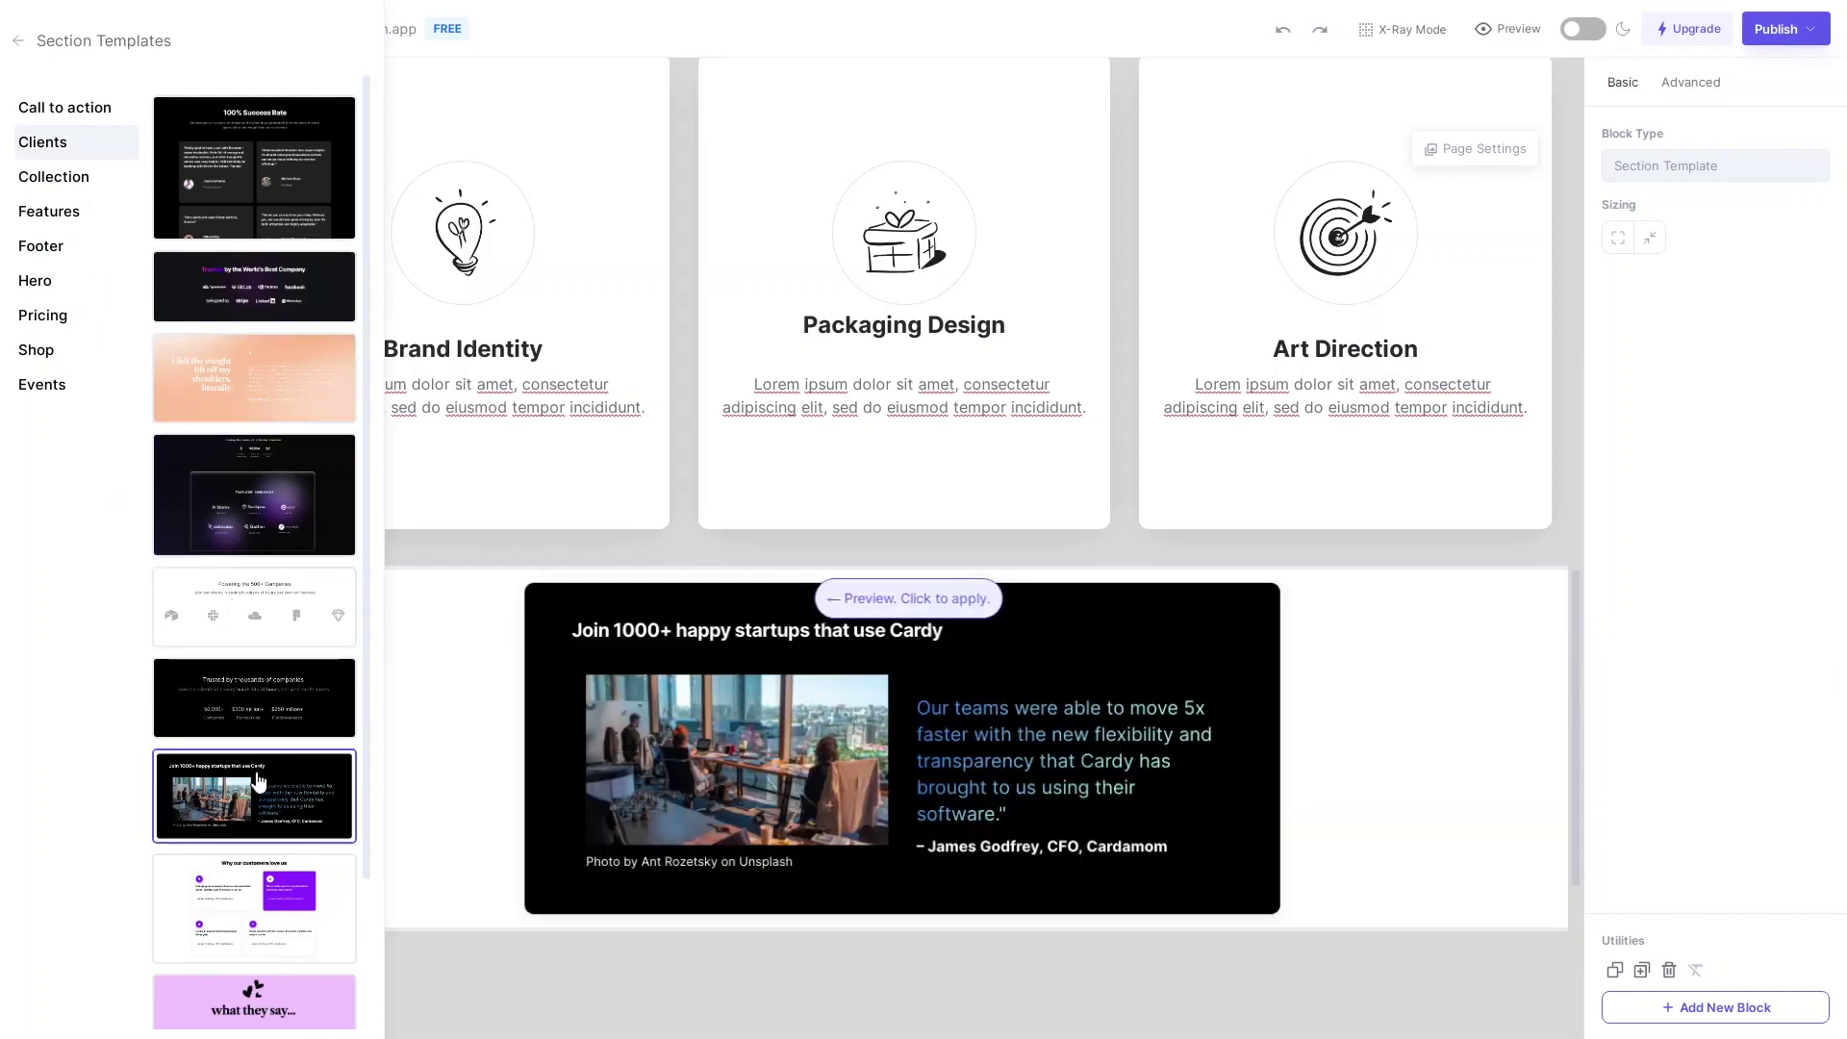
click(262, 784)
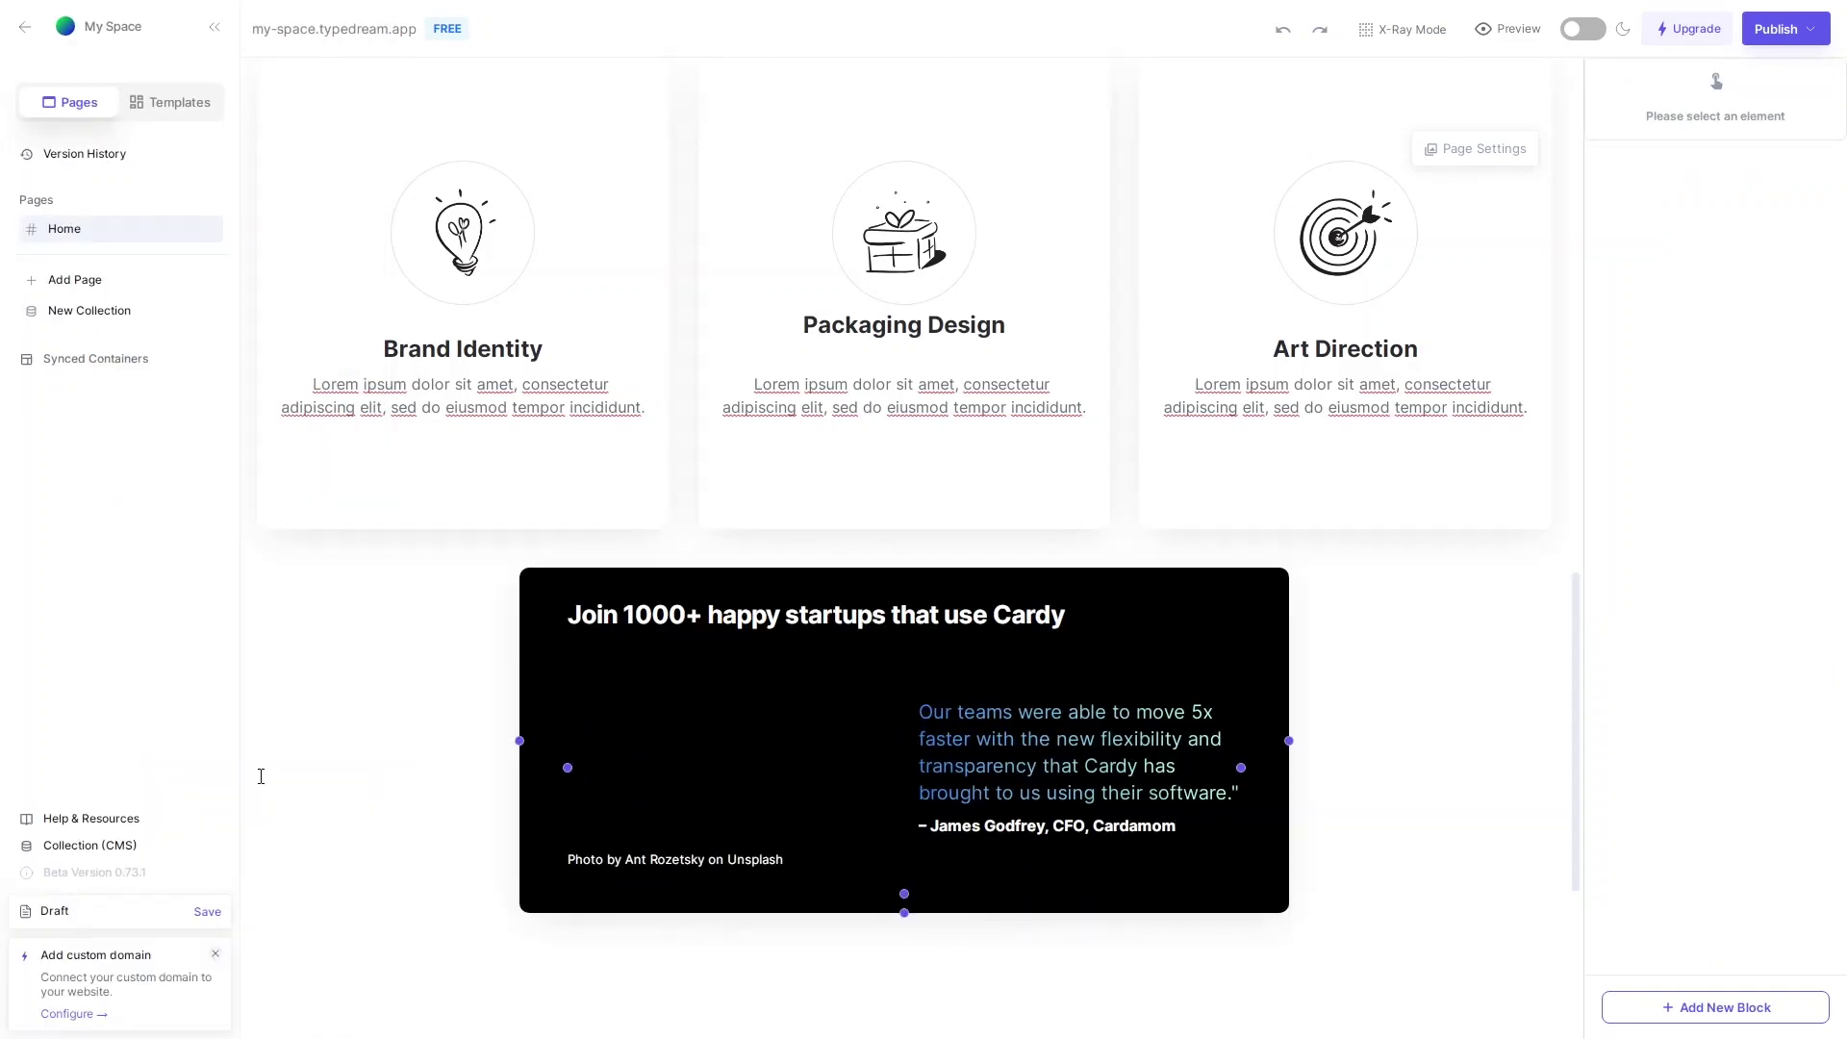
- Add the "Our product license" section template from the Pricing category below the client testimonial section
scroll(765, 714, down, 4)
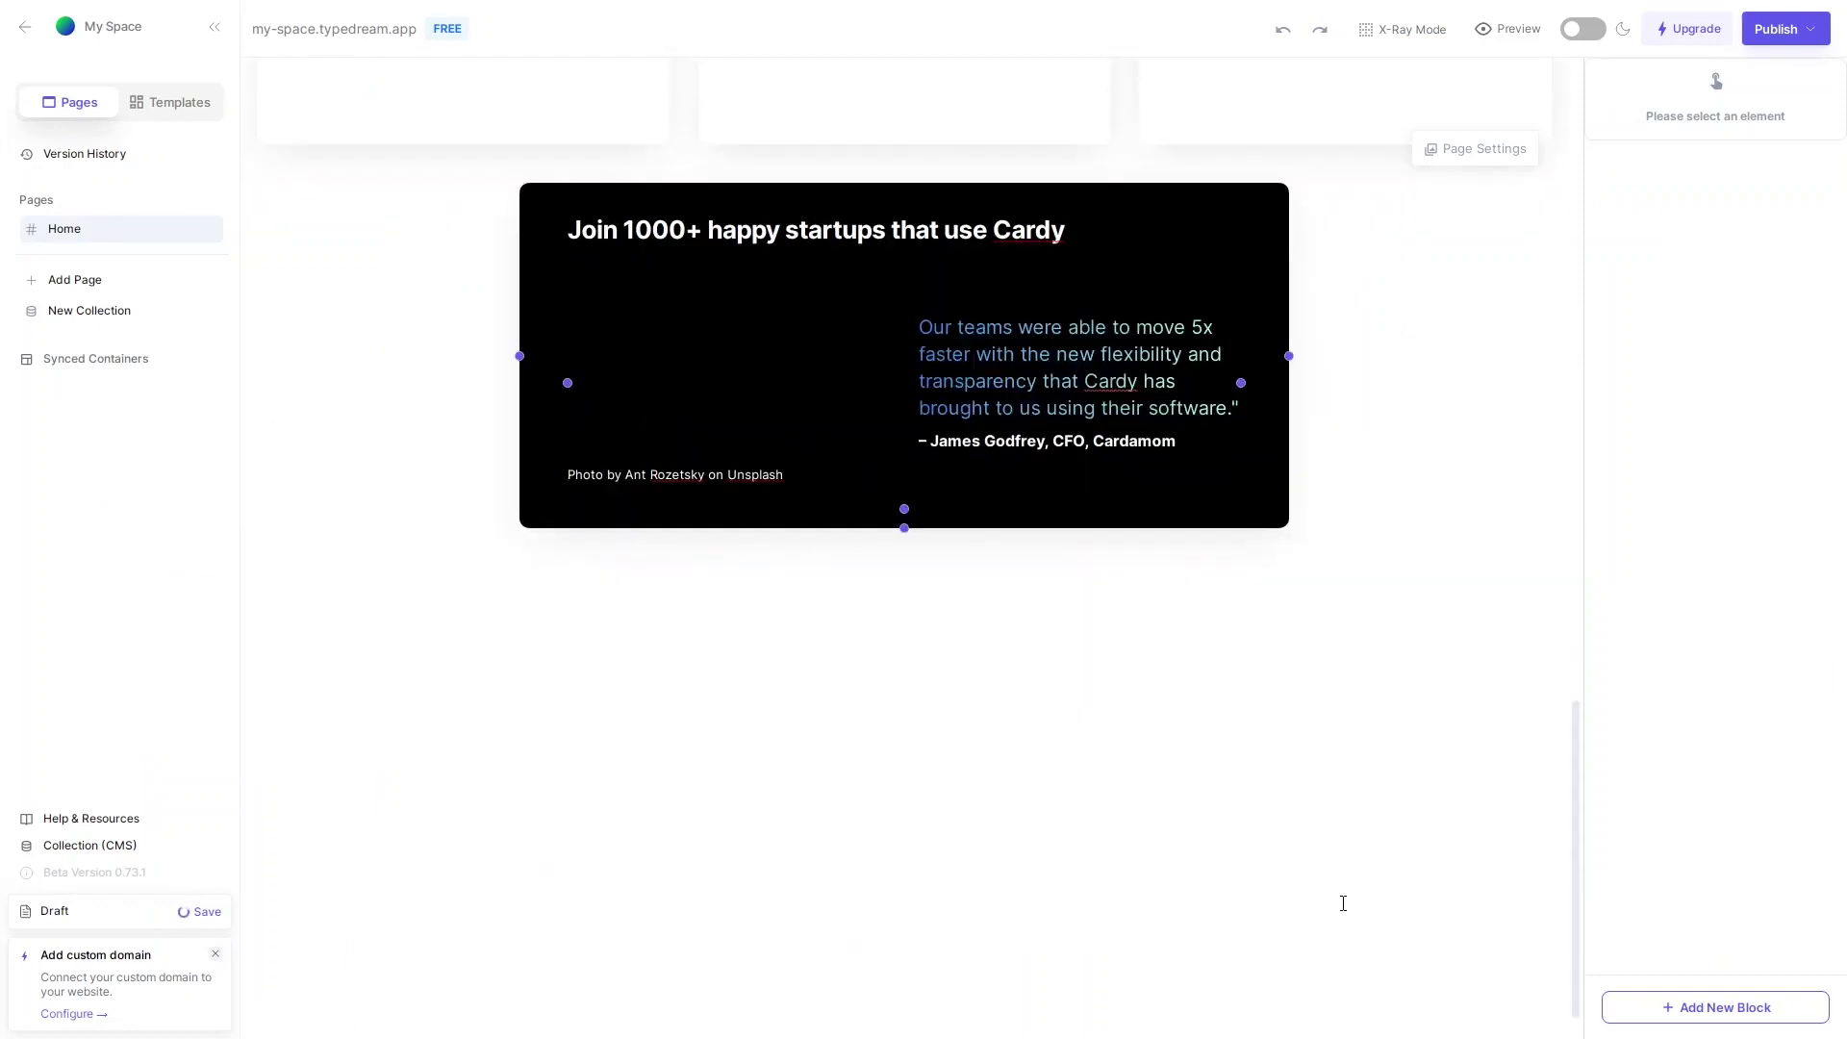
click(1682, 1010)
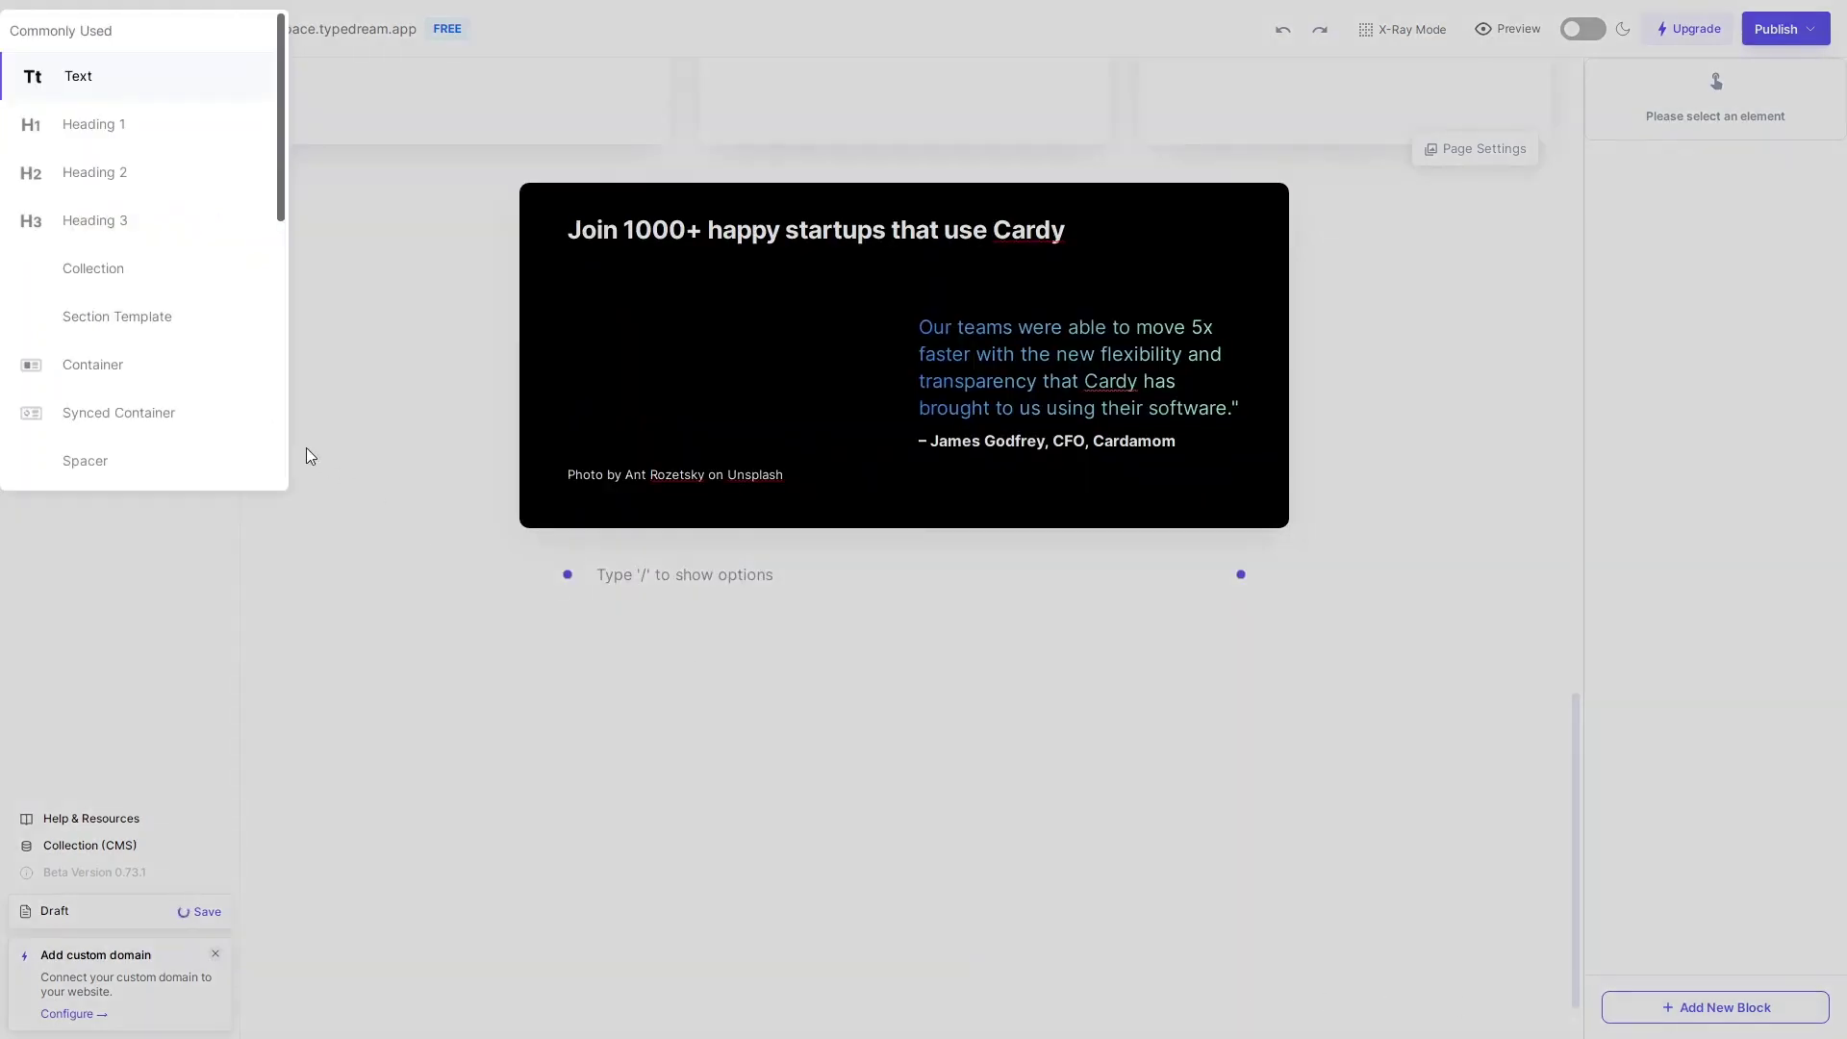
click(110, 332)
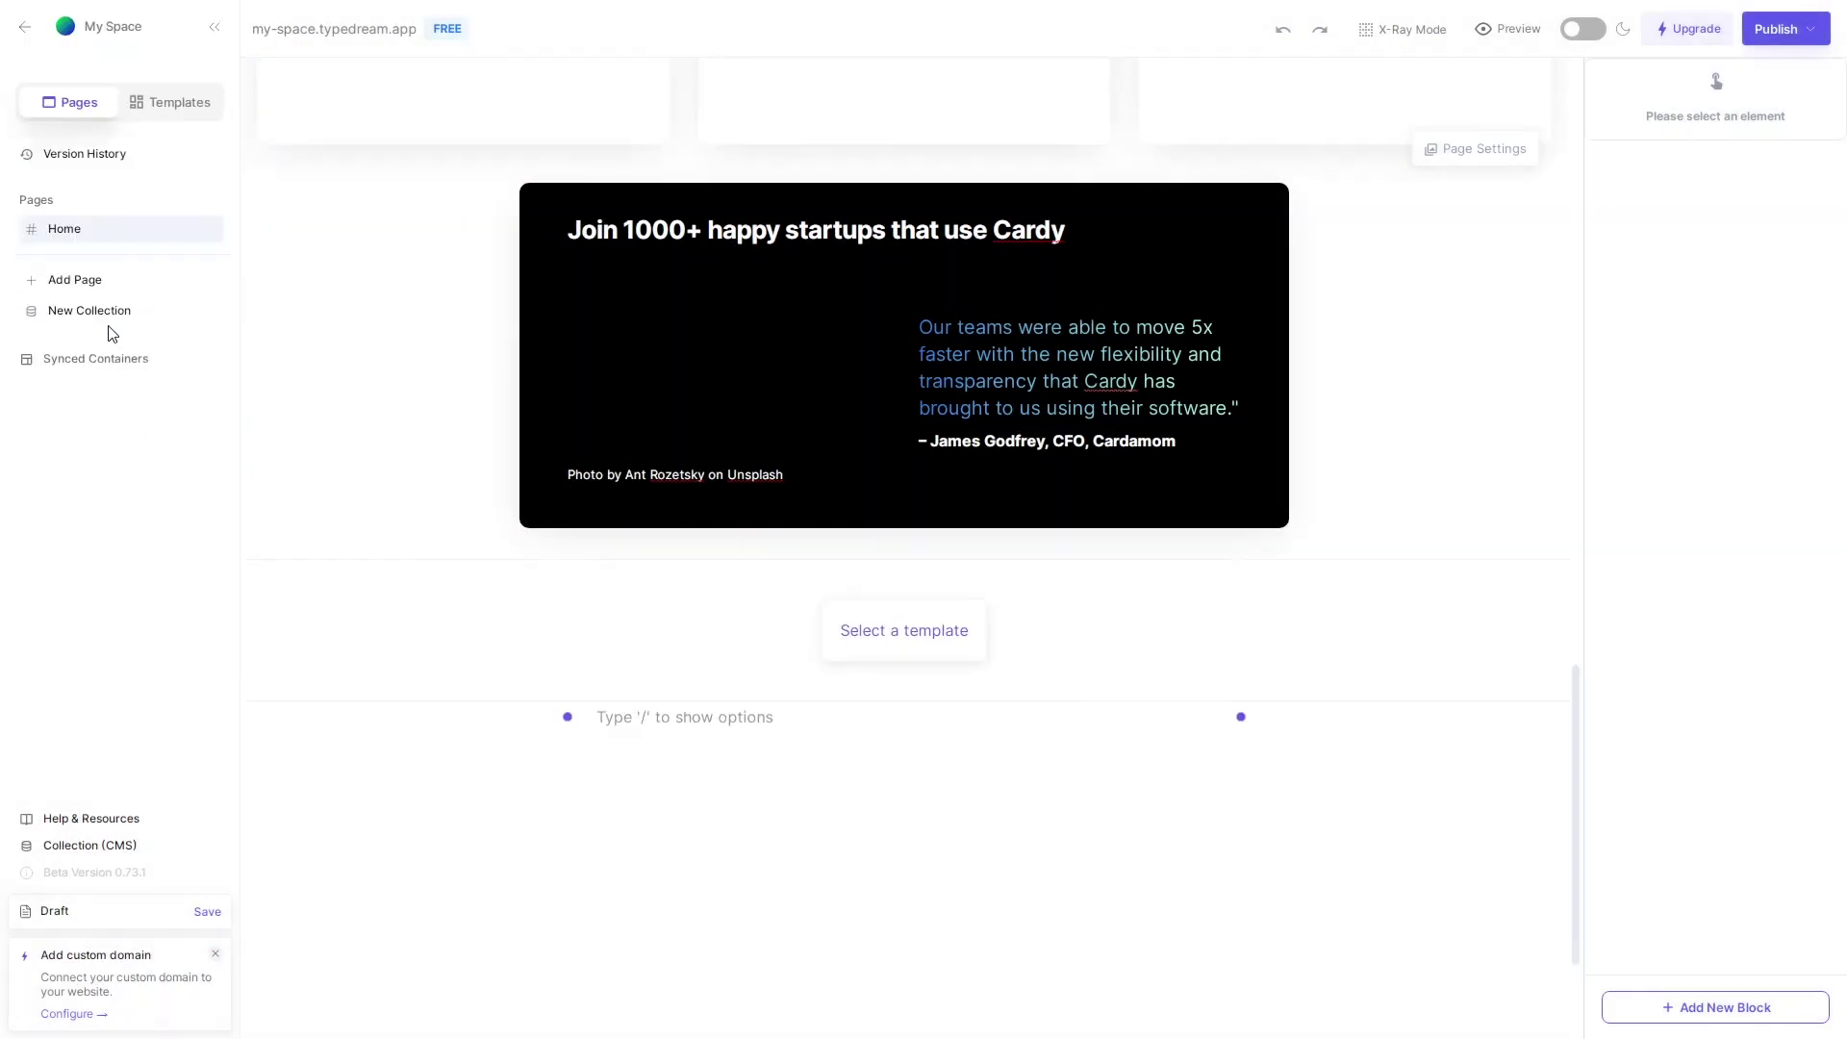
click(902, 636)
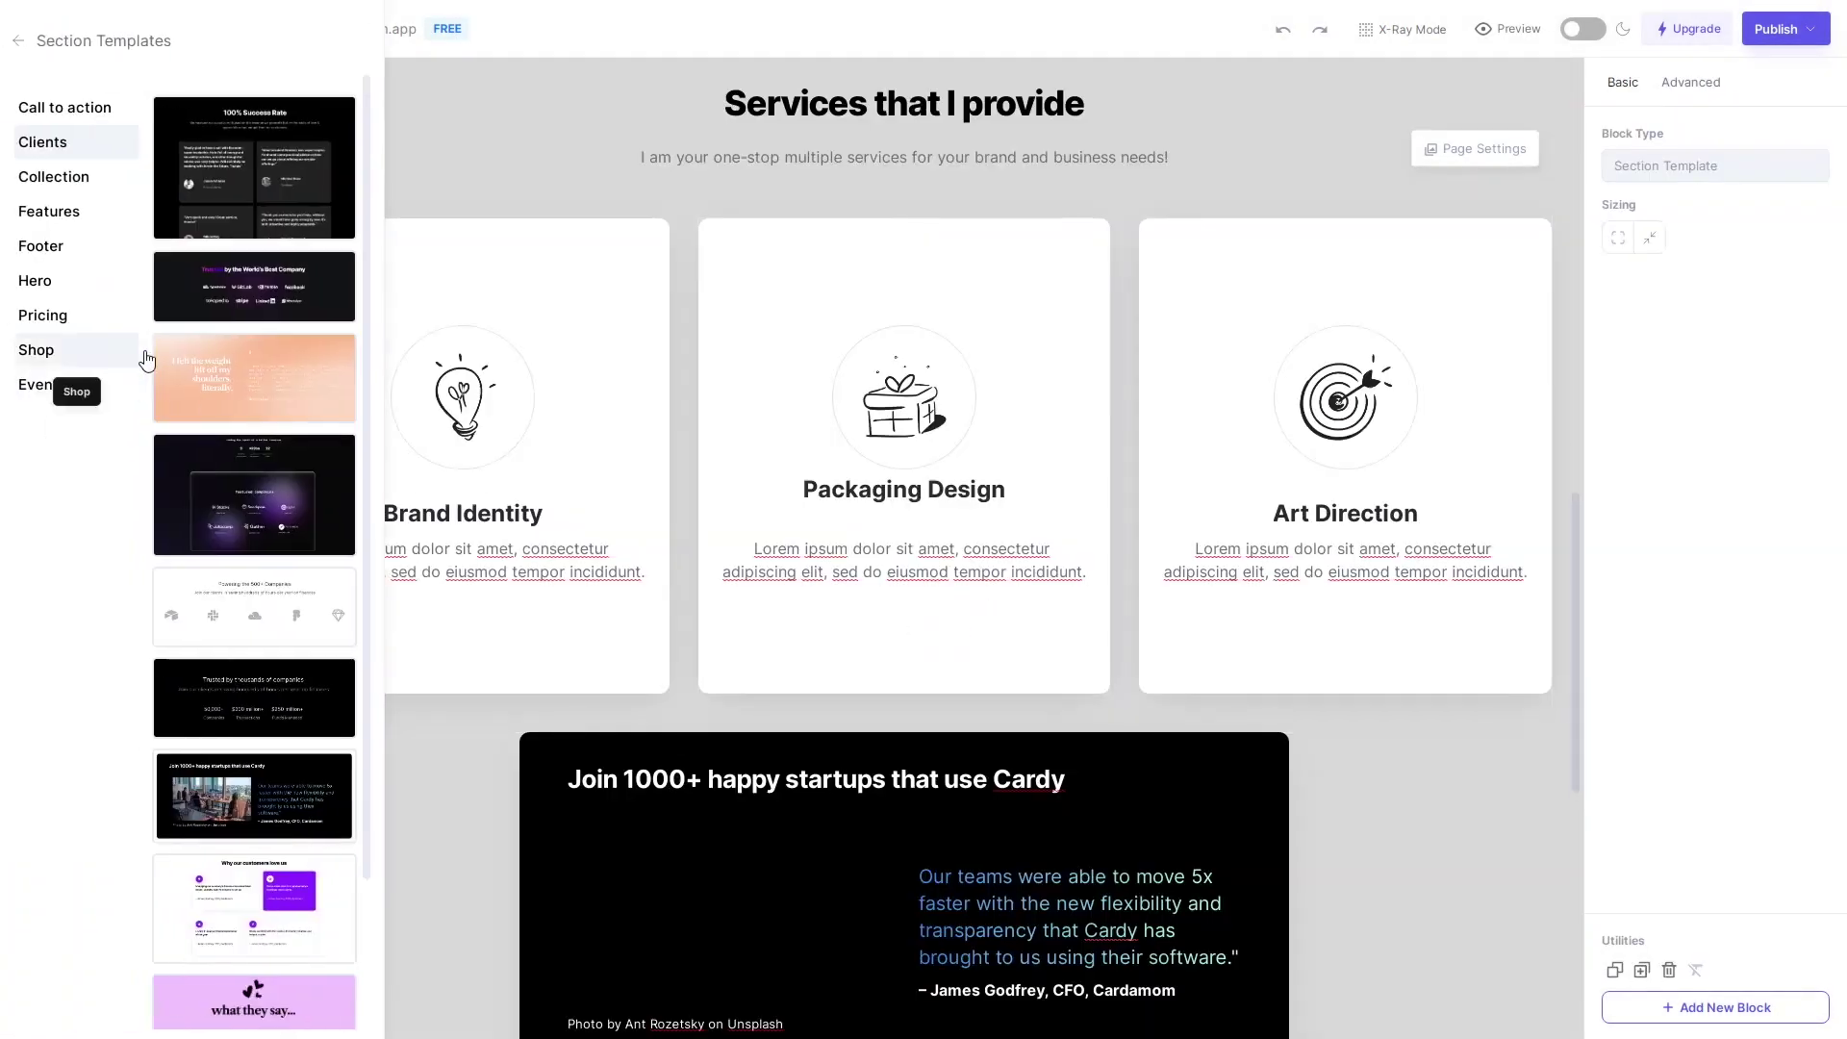
click(77, 316)
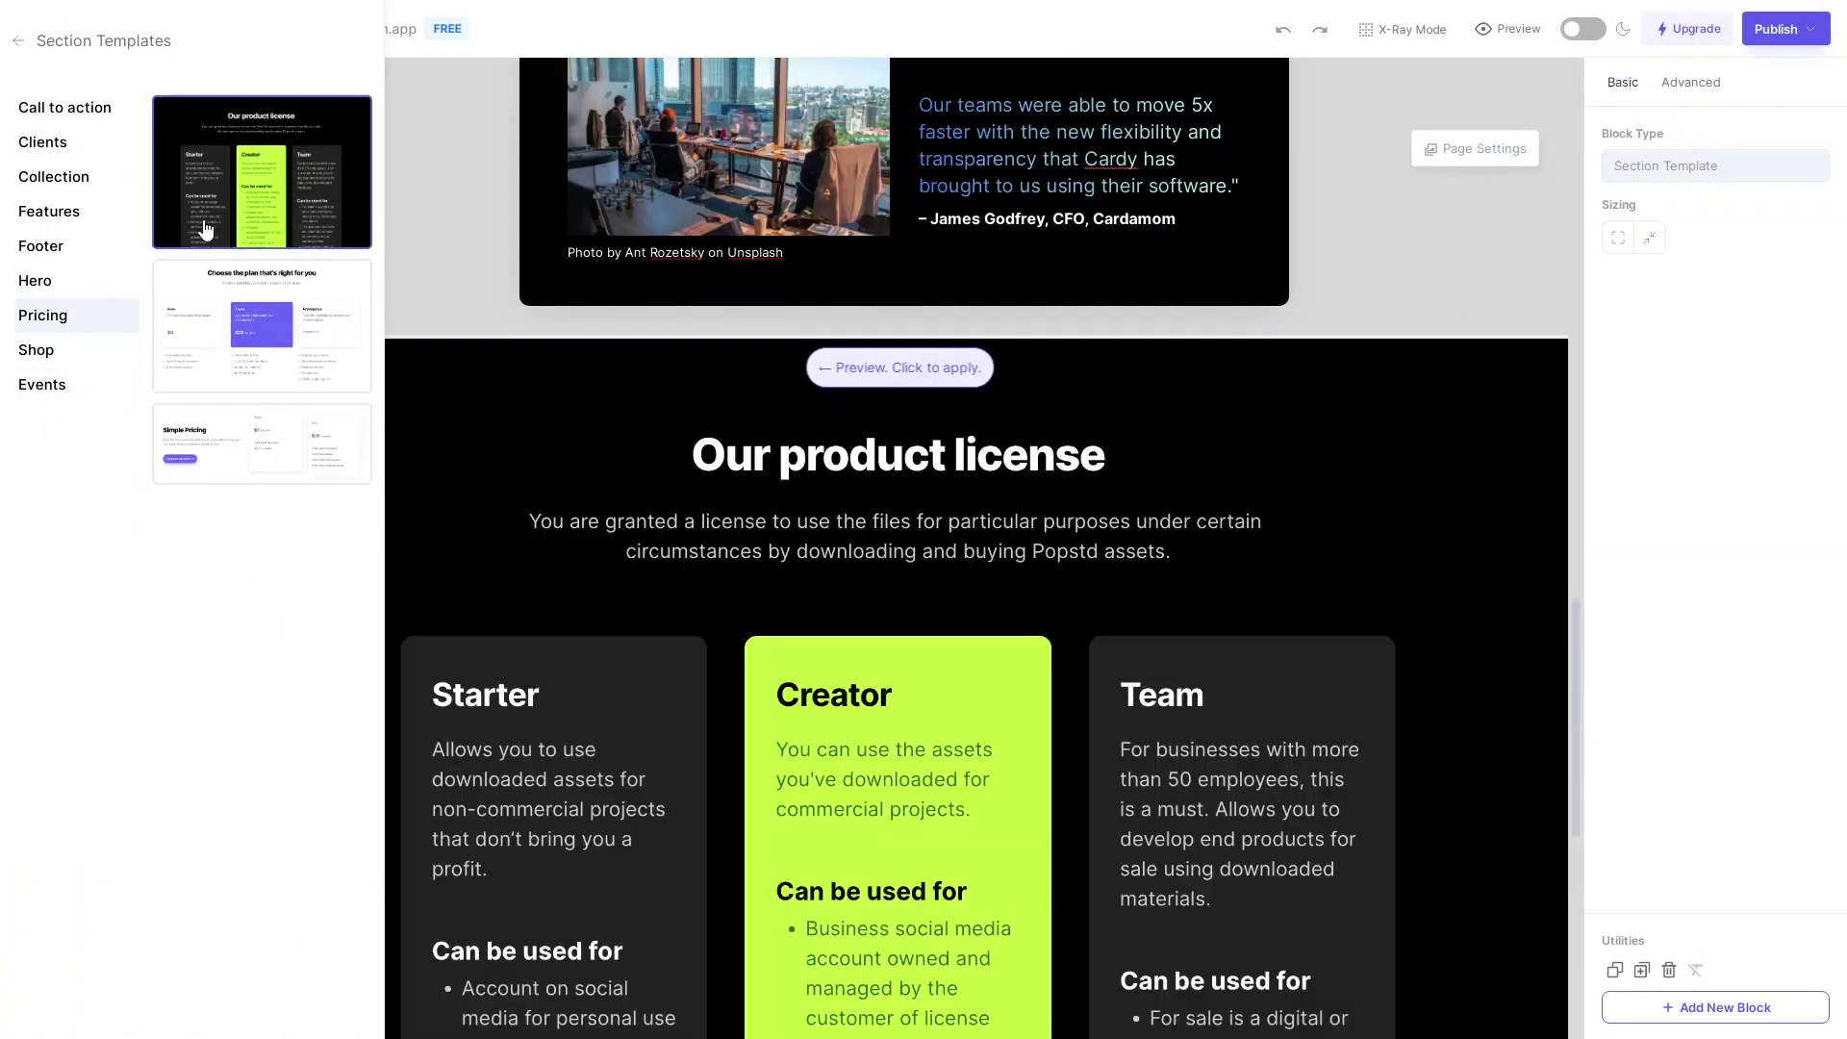
click(205, 231)
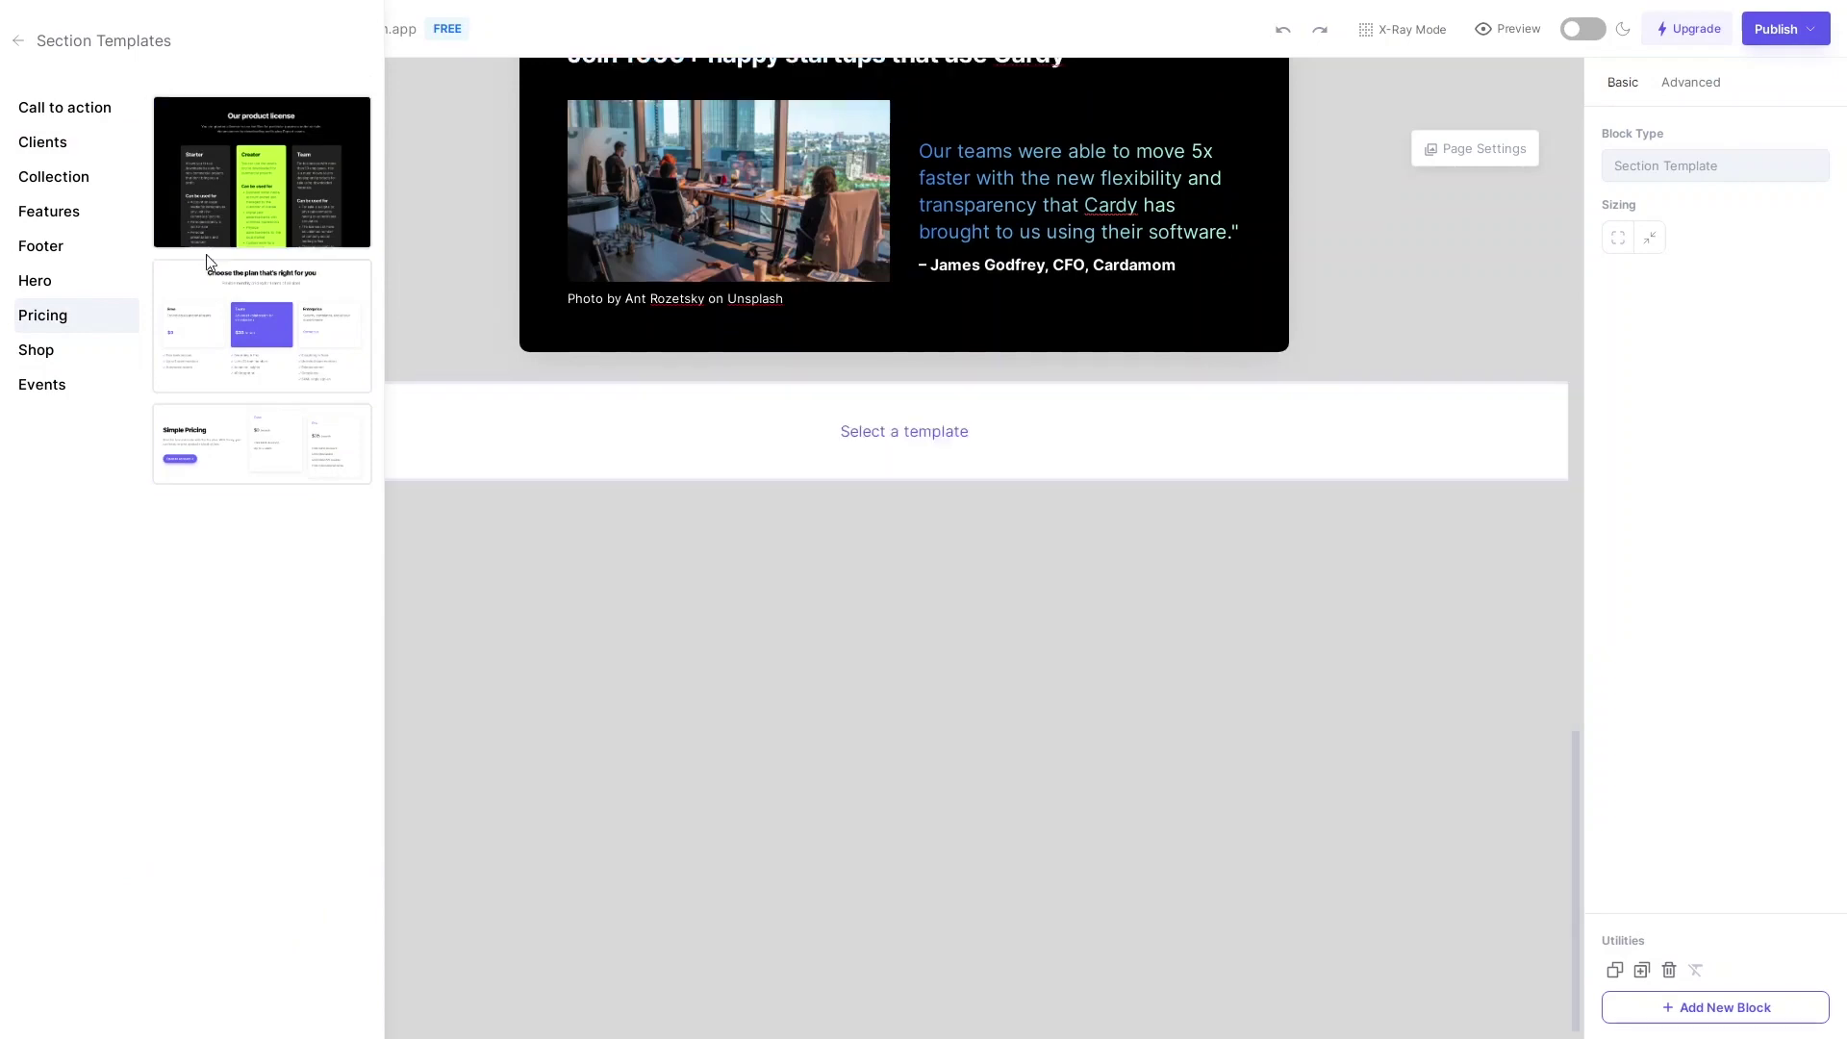
scroll(436, 394, up, 7)
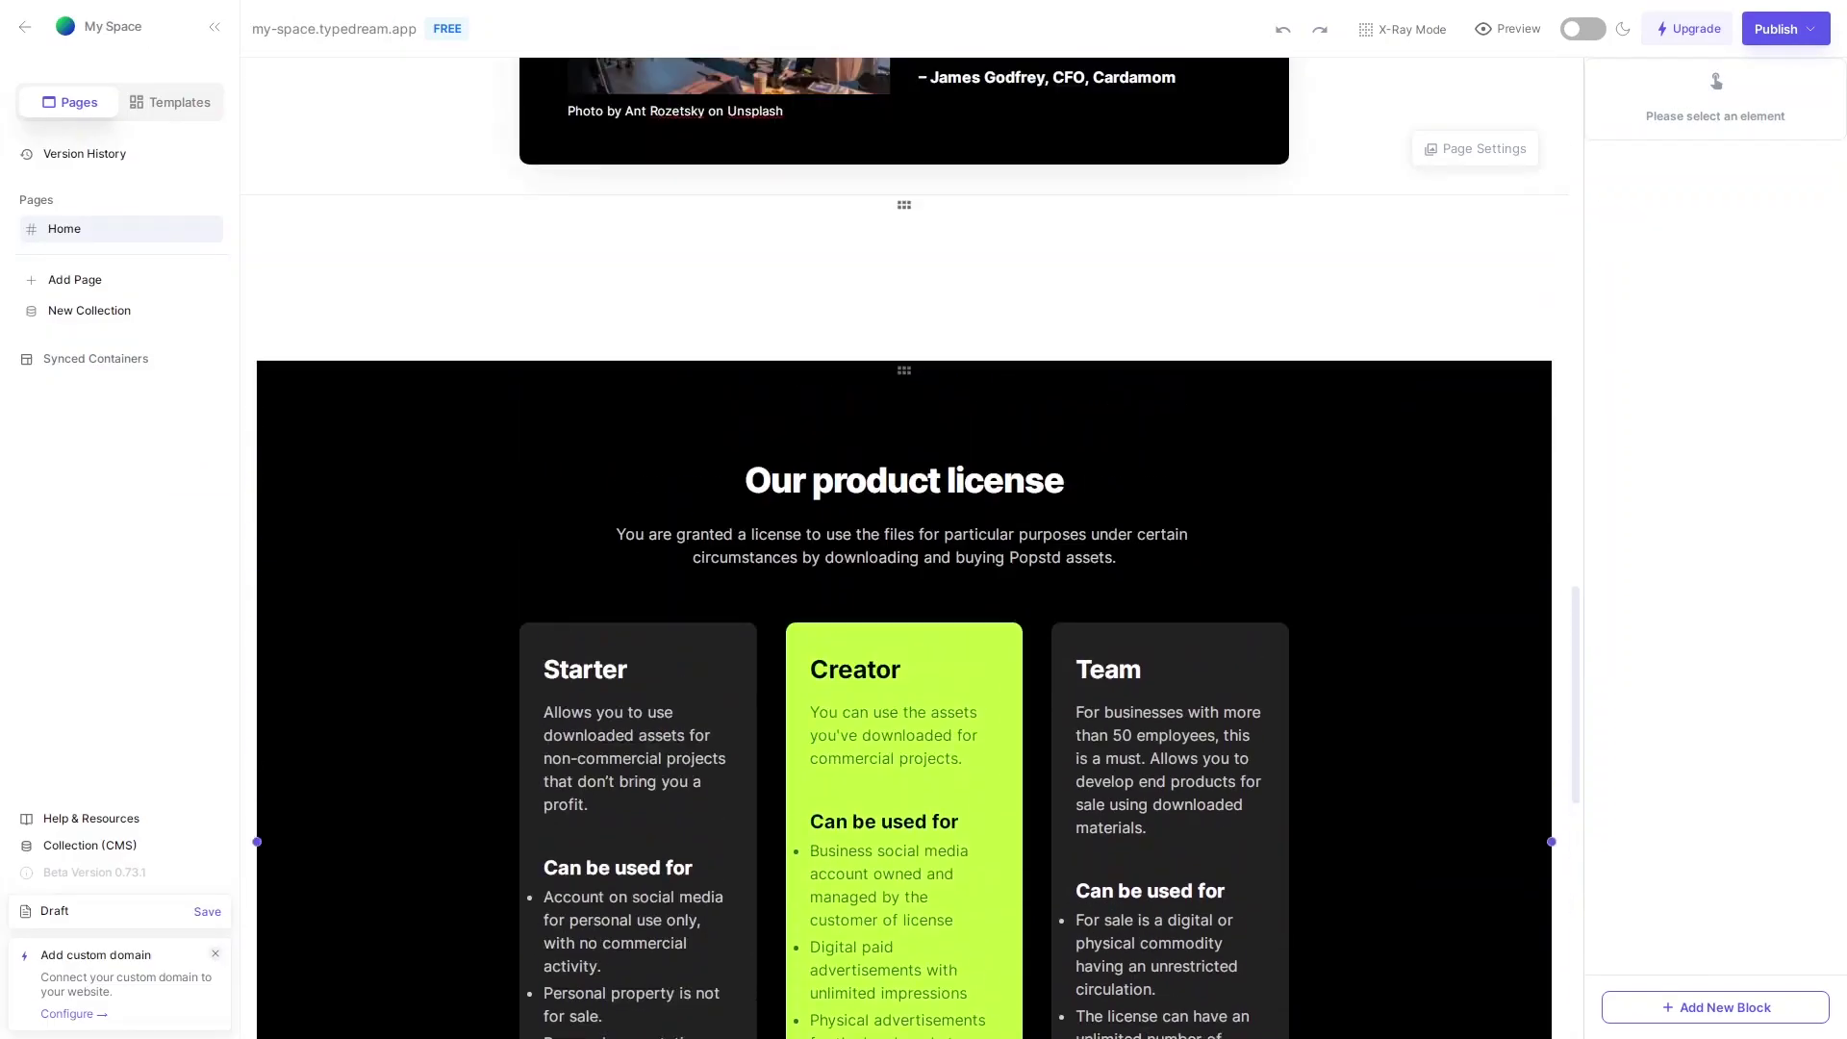
- Add the footer section template with the large e-mail heading from the Footer category below the product license section
scroll(436, 394, down, 13)
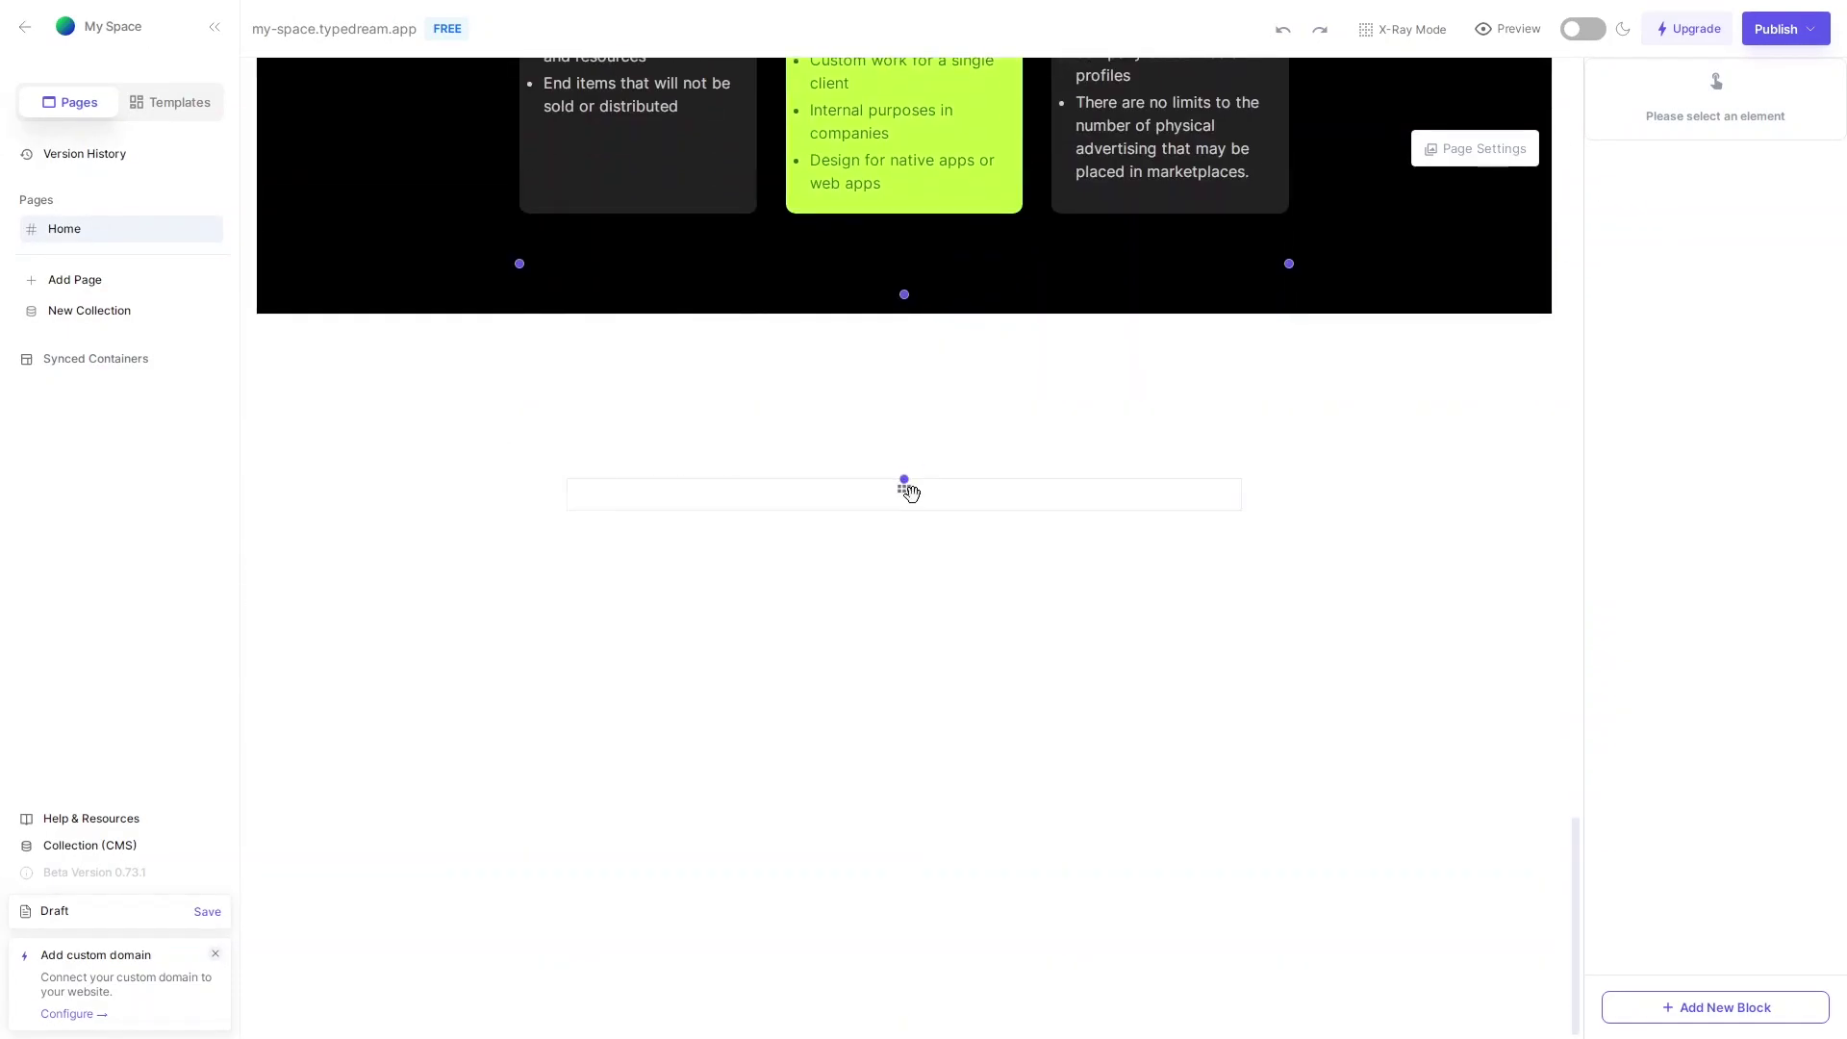
click(890, 493)
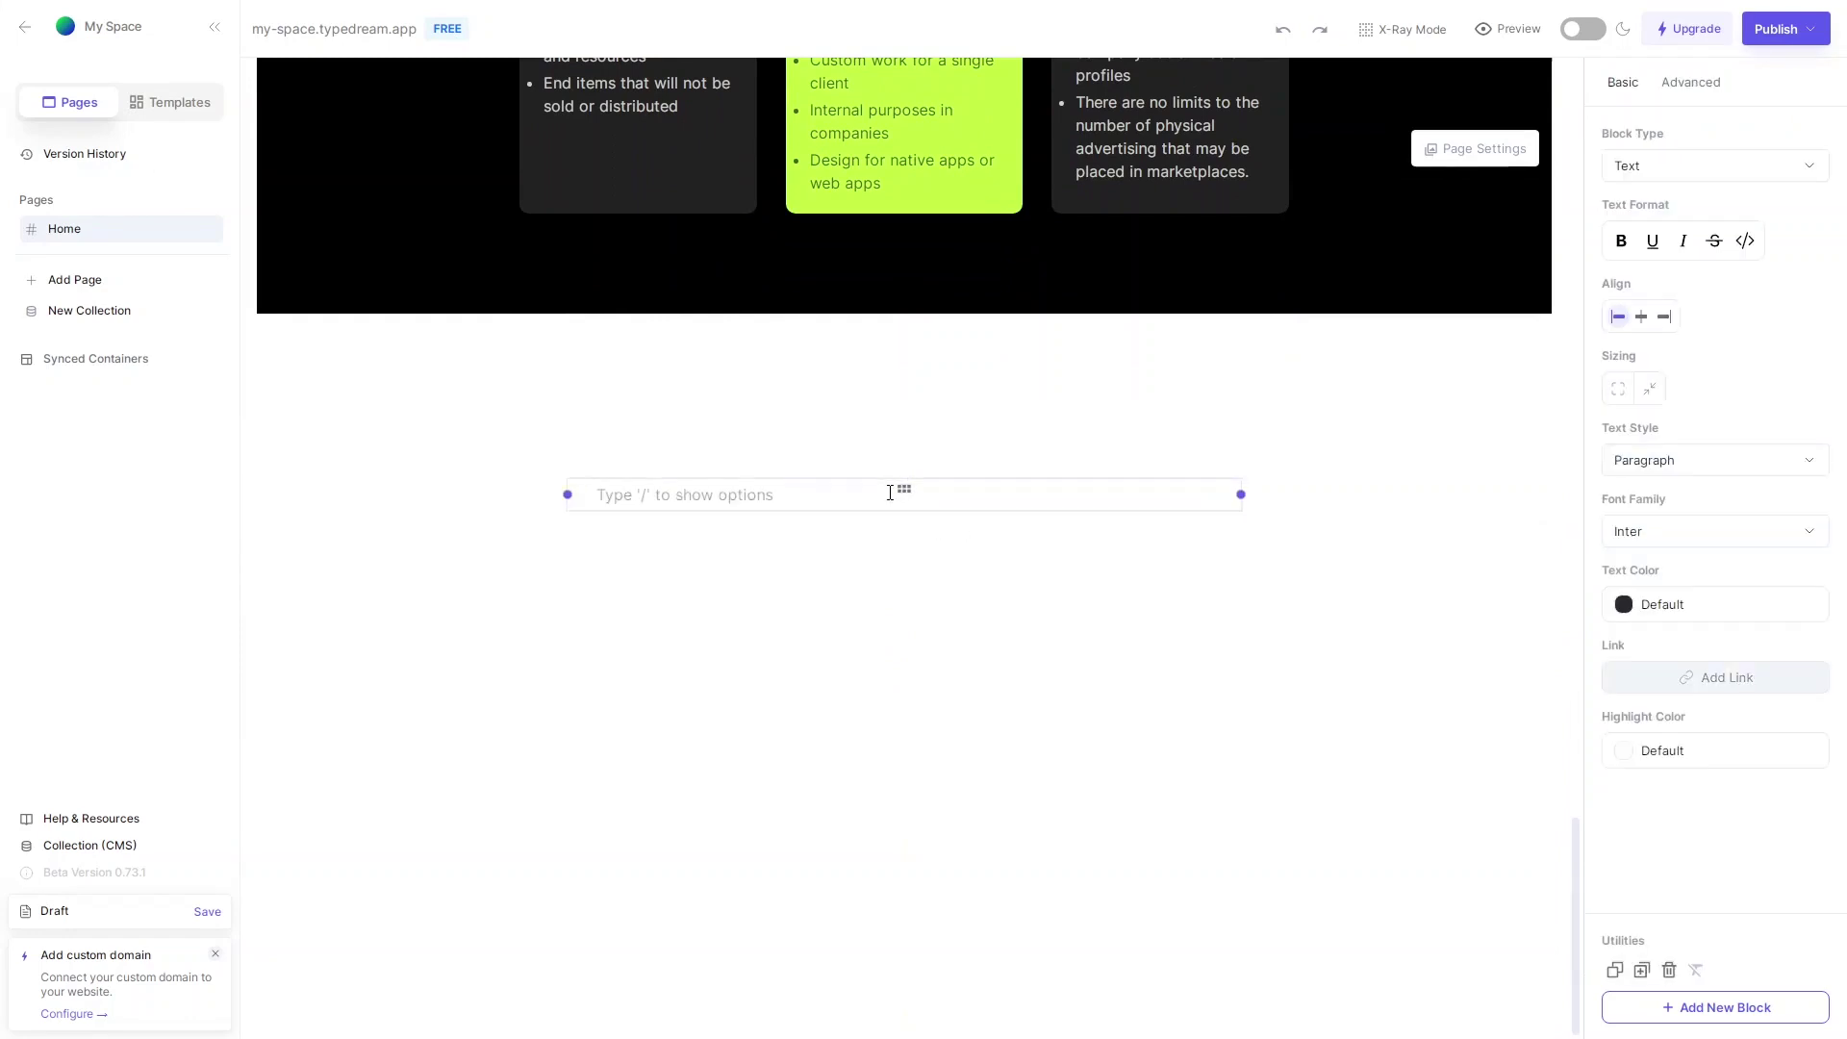
text(/)
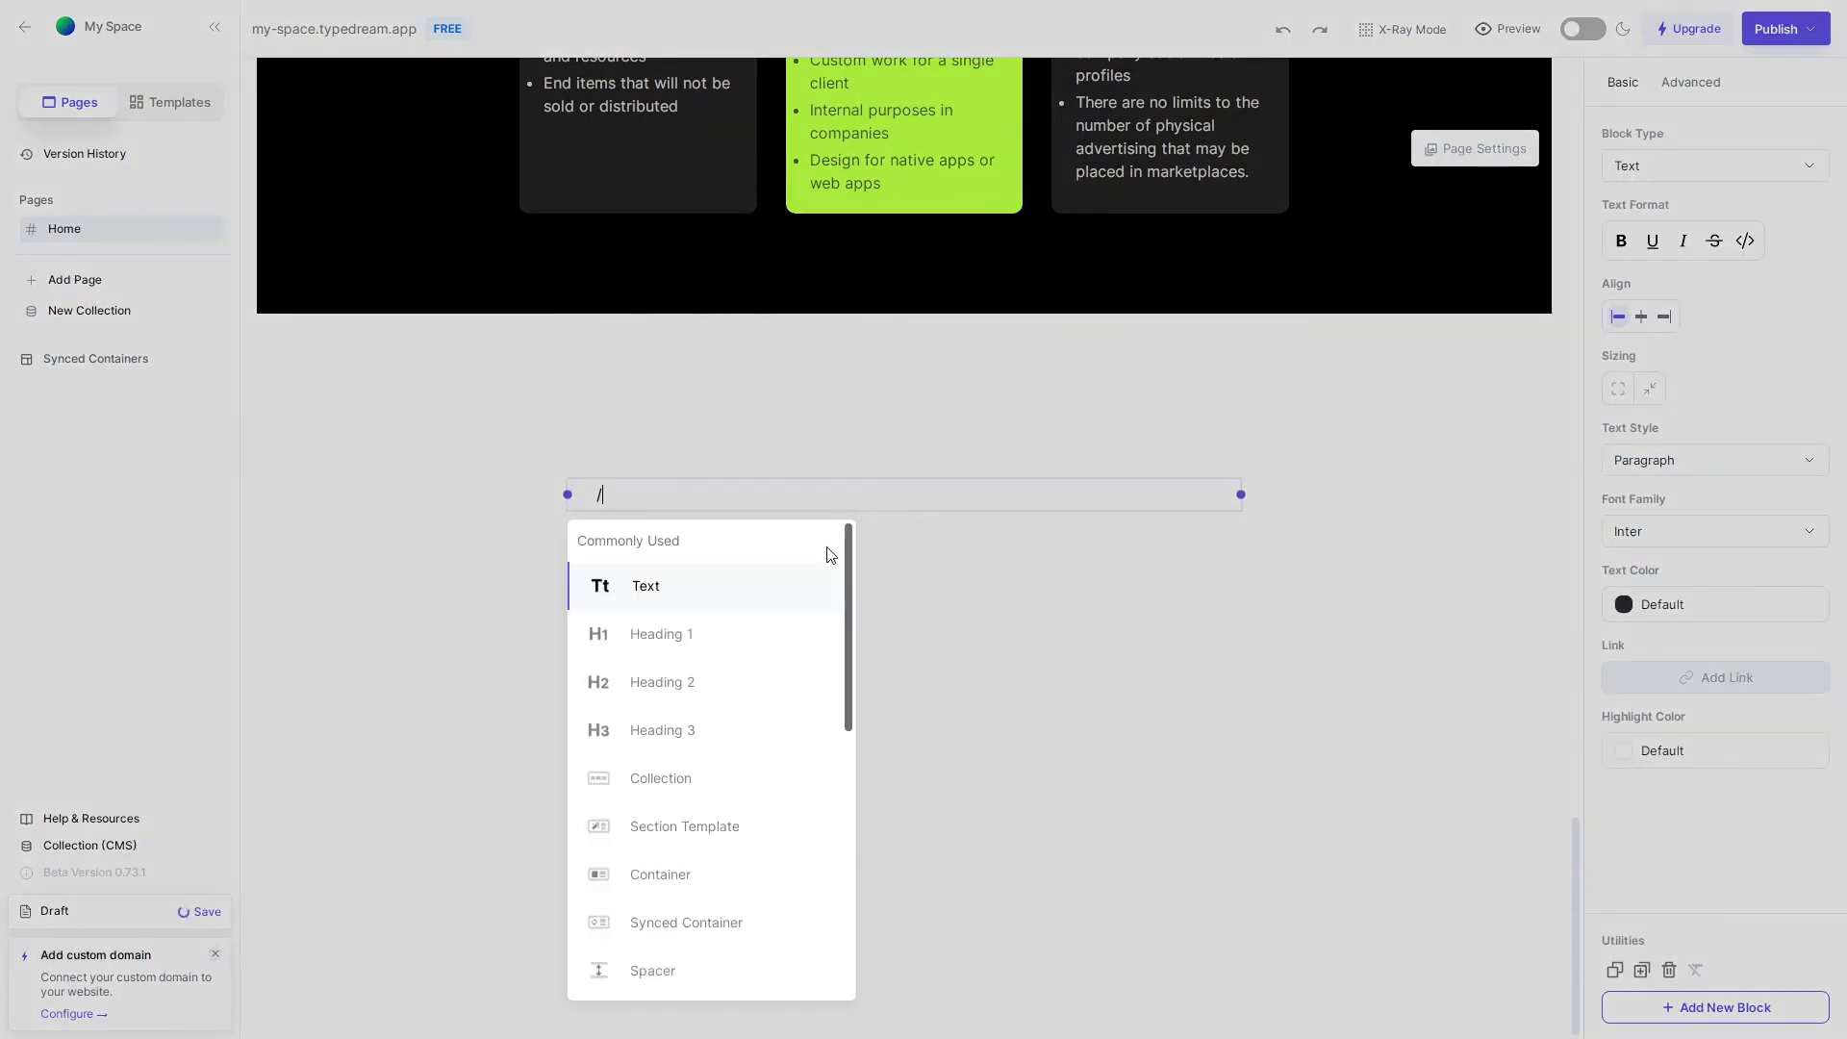
click(709, 824)
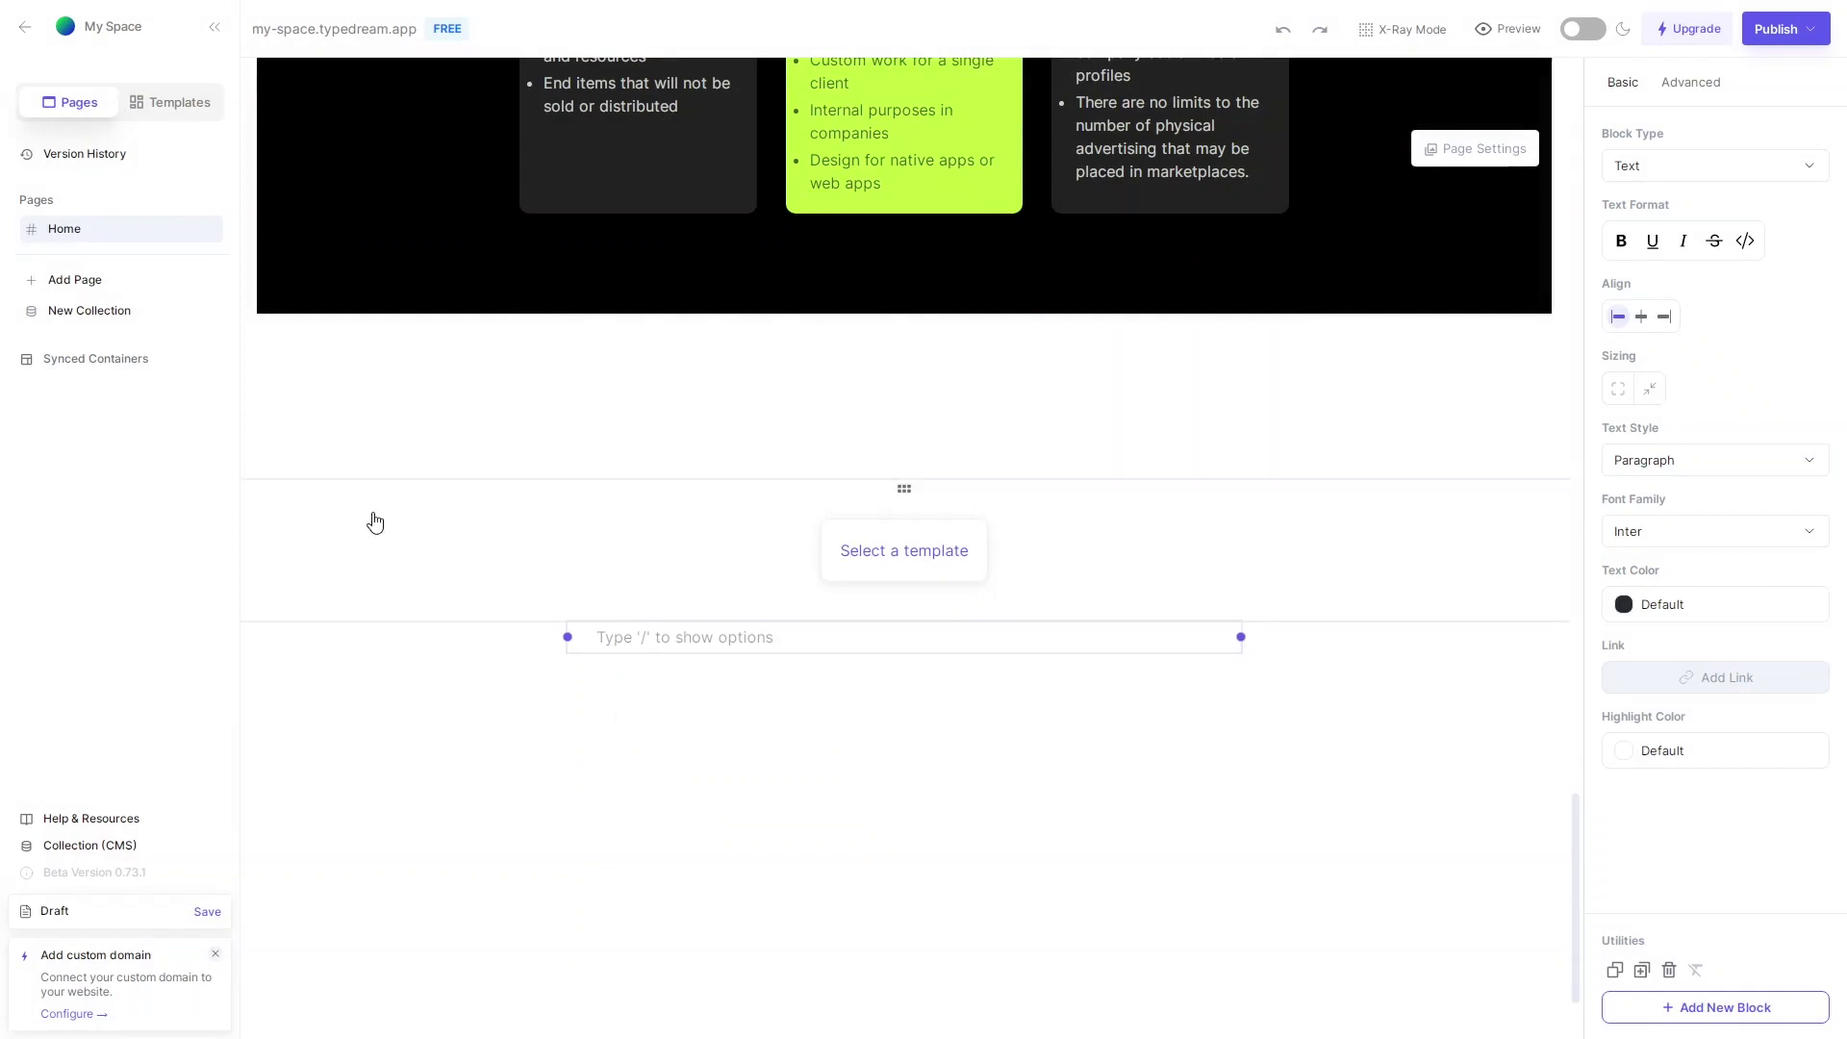
click(904, 552)
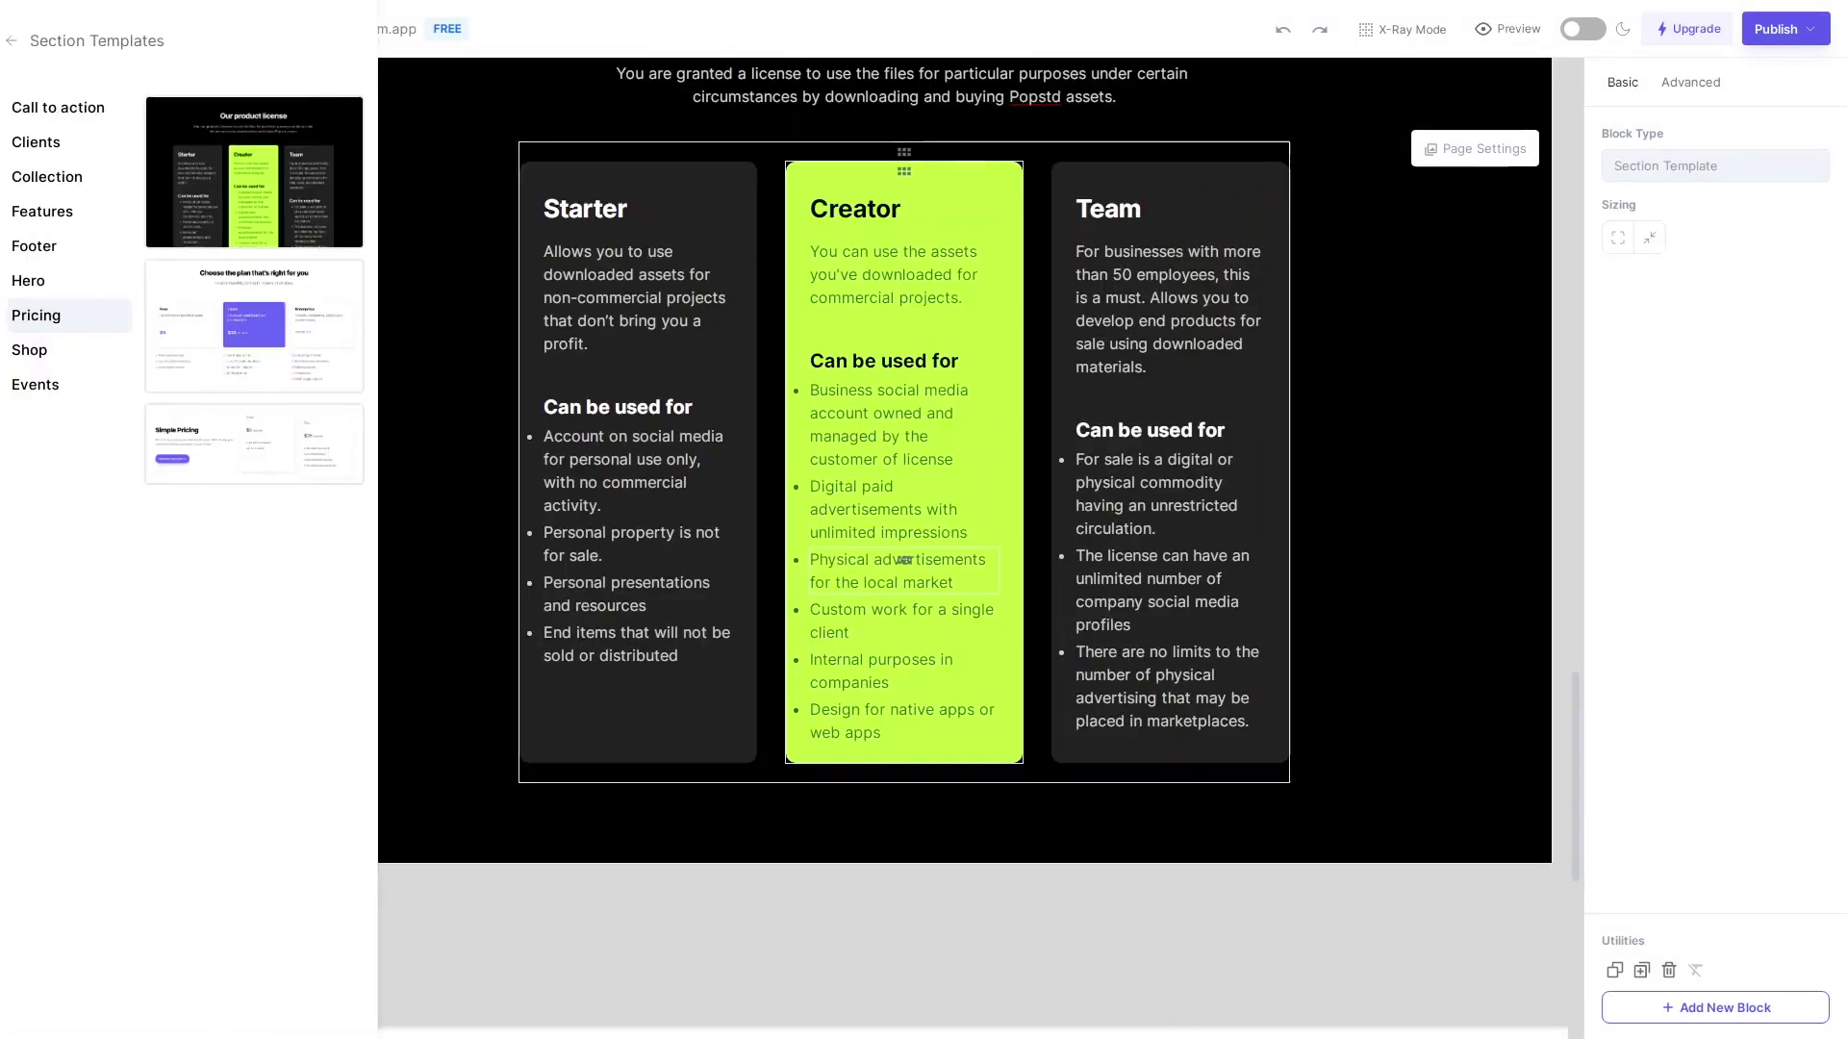
click(57, 245)
scroll(270, 288, down, 1)
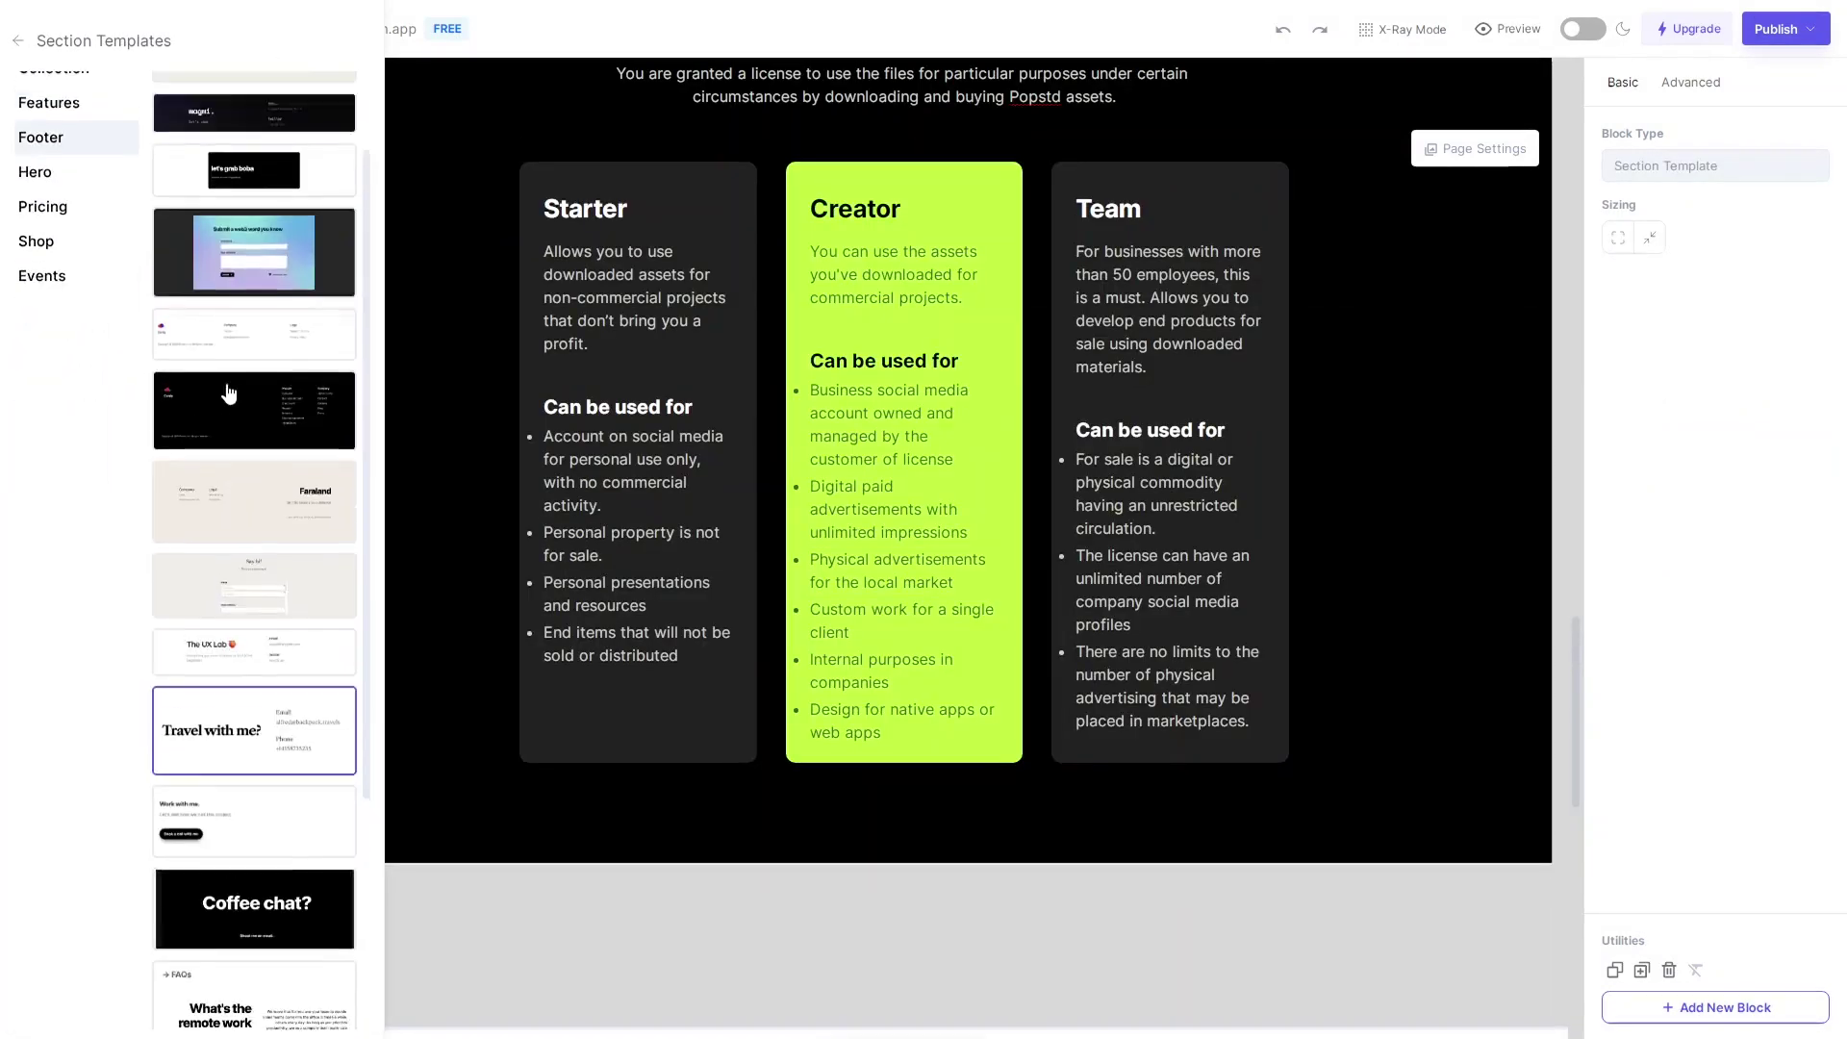
scroll(273, 141, up, 1)
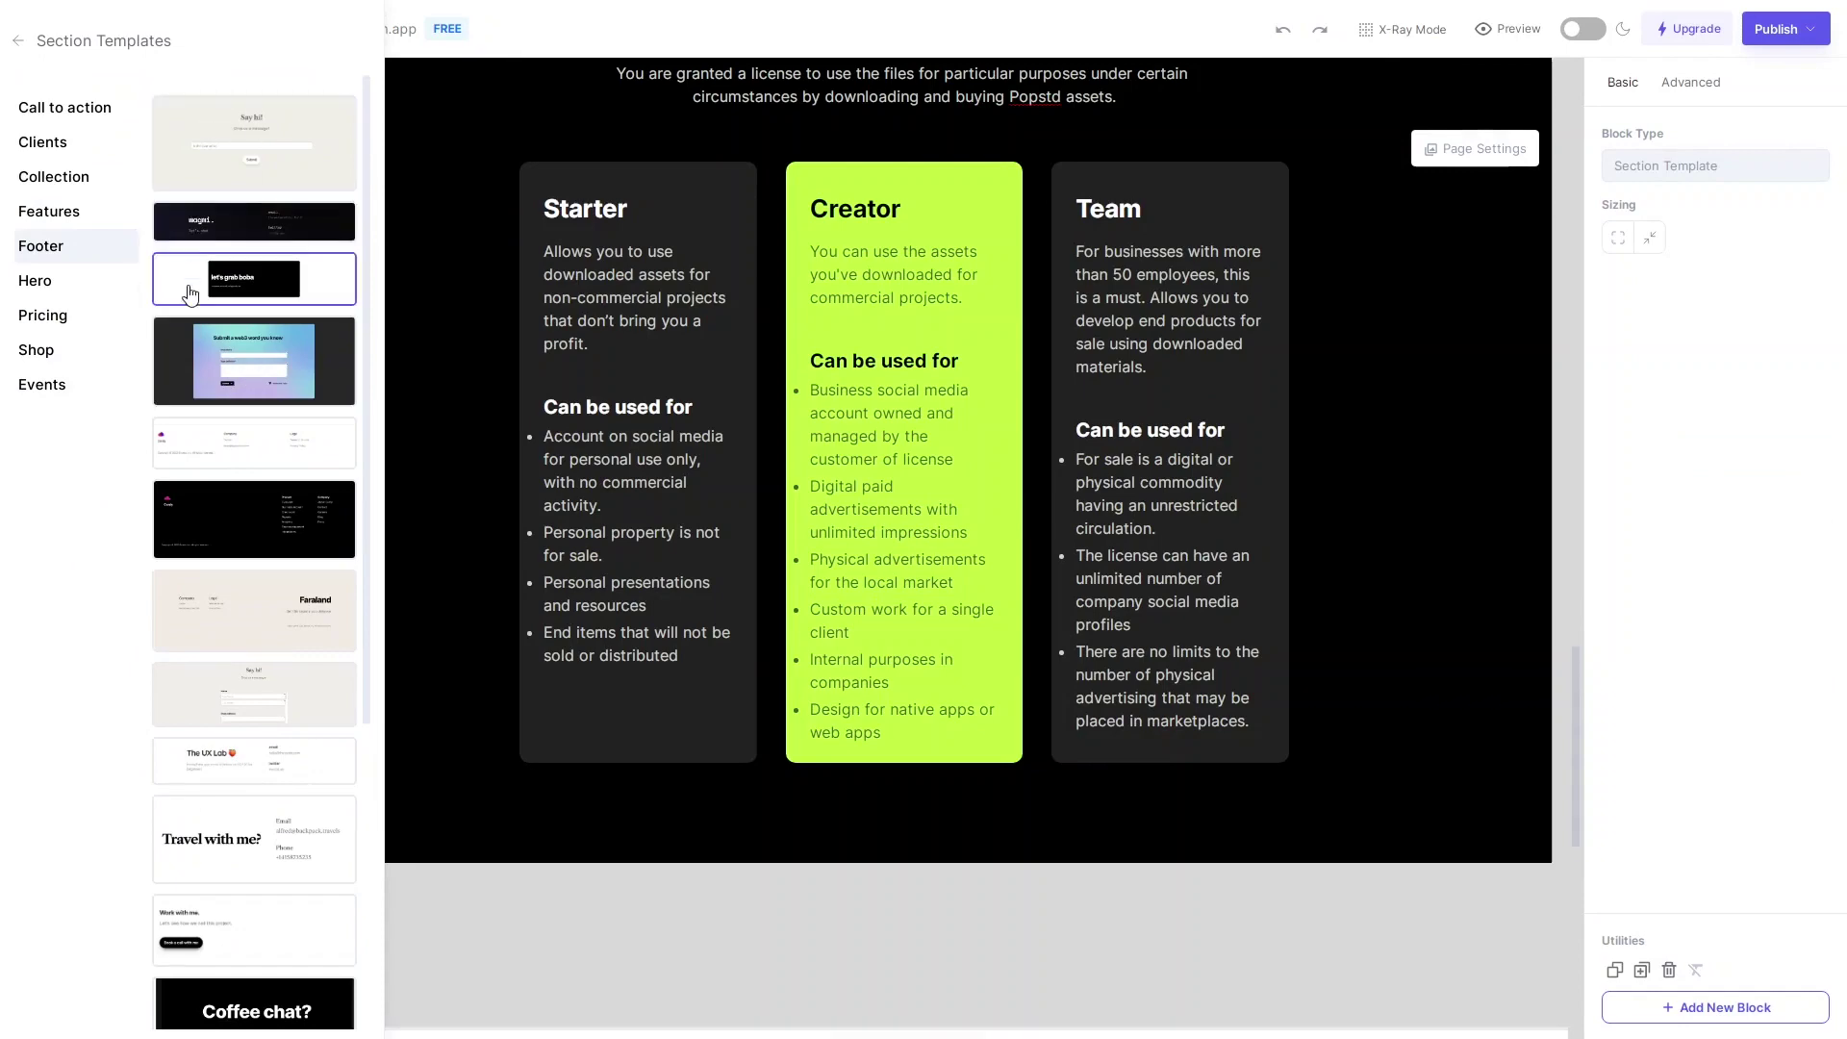
scroll(334, 964, down, 5)
click(399, 924)
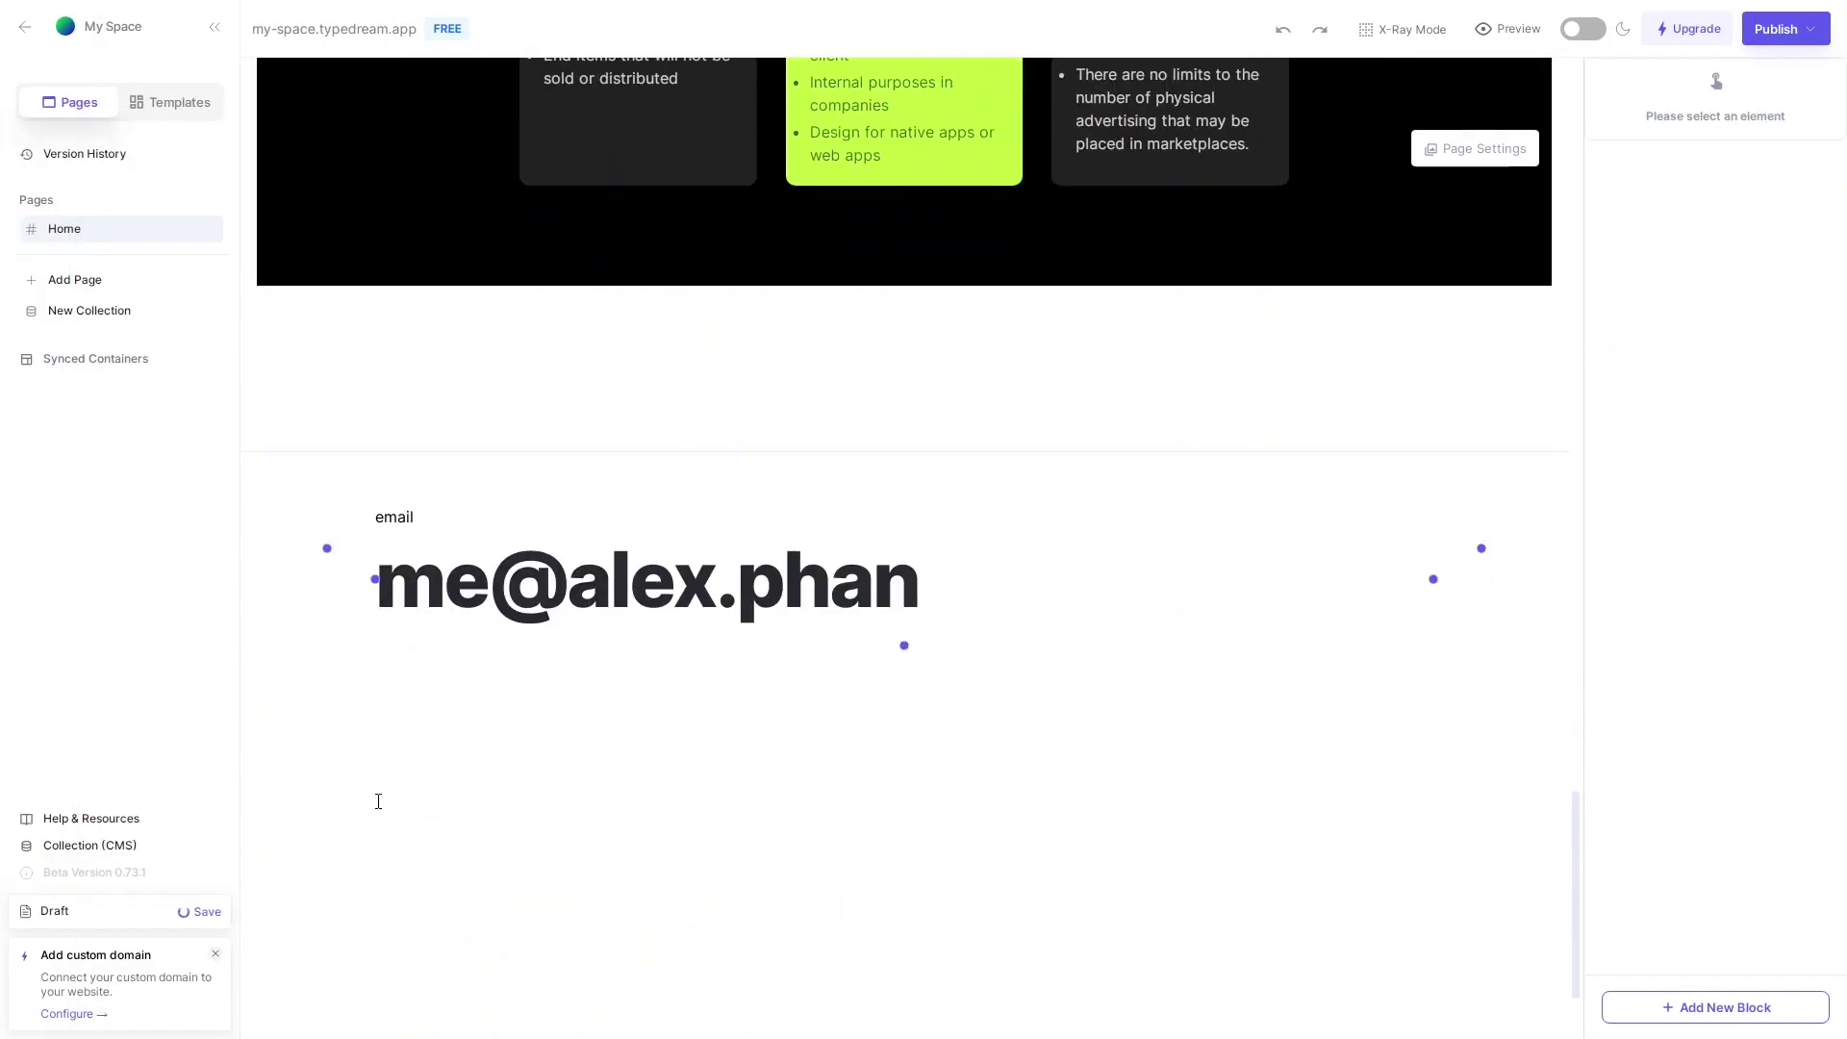
- Review the assembled page in the editor and look through its desktop preview
scroll(444, 736, up, 20)
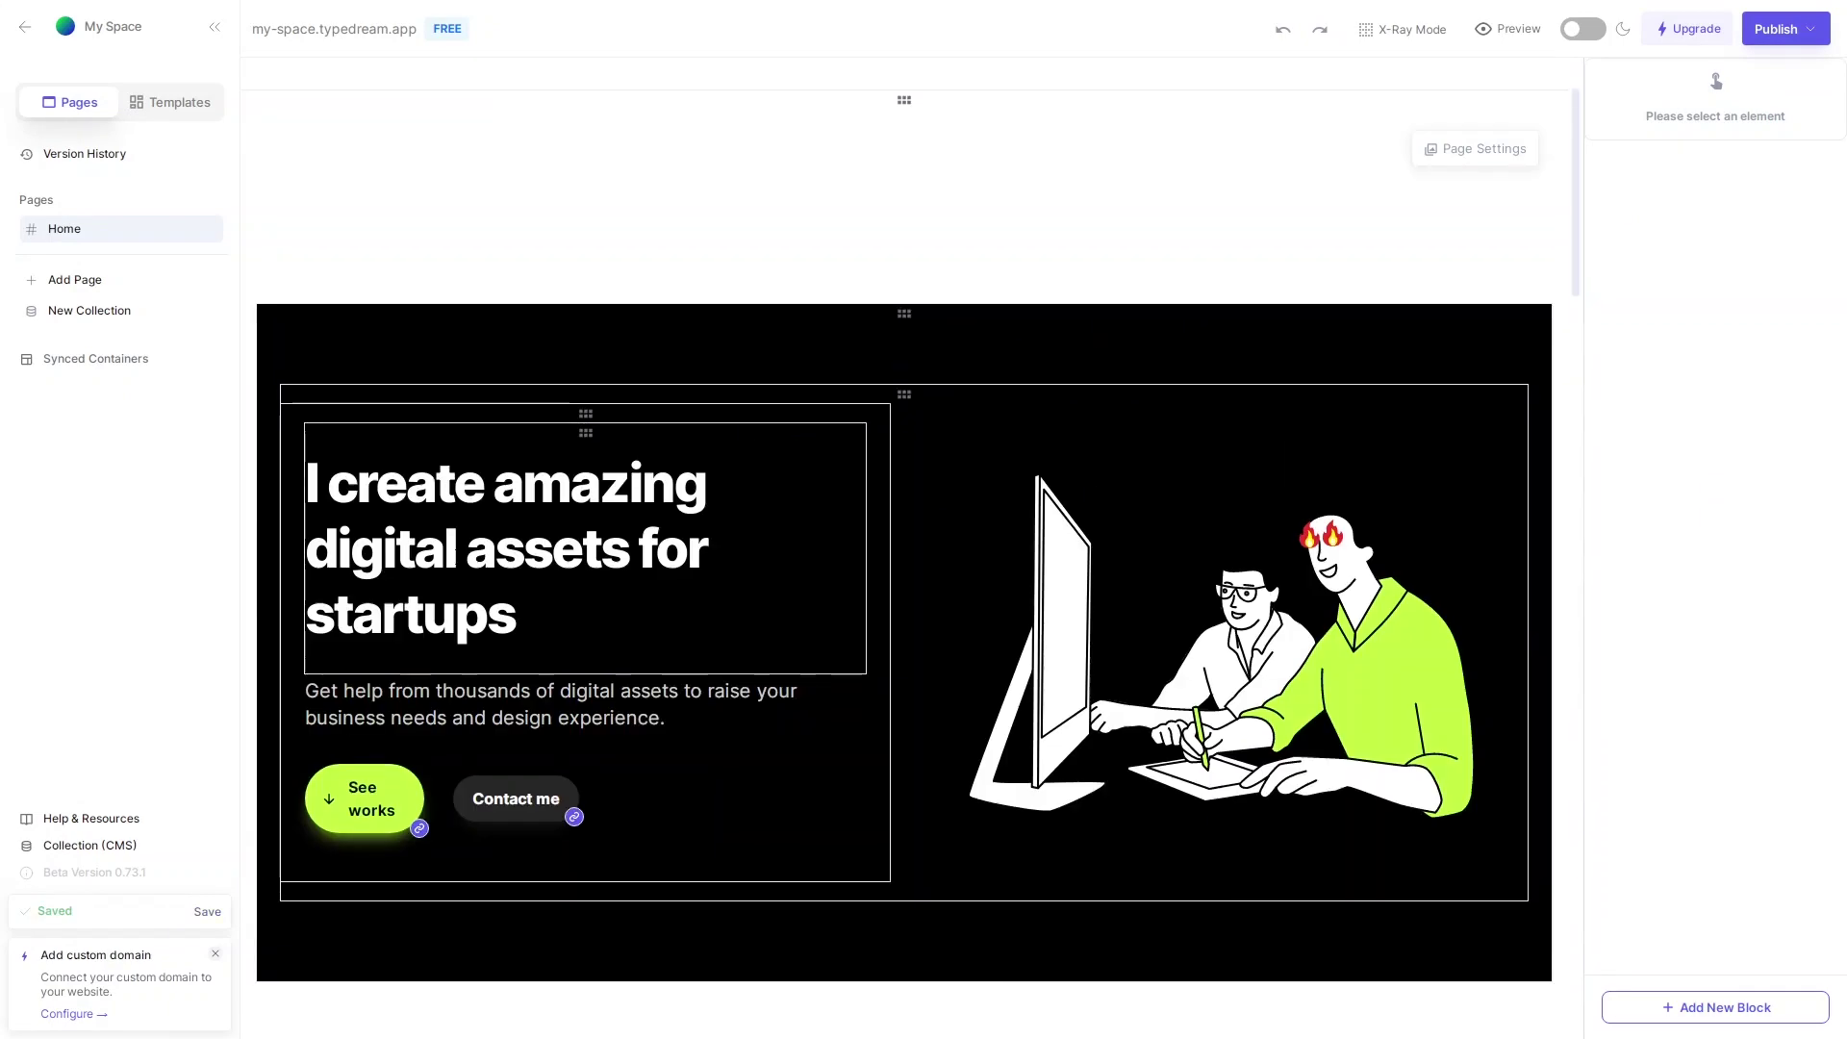
scroll(453, 568, down, 6)
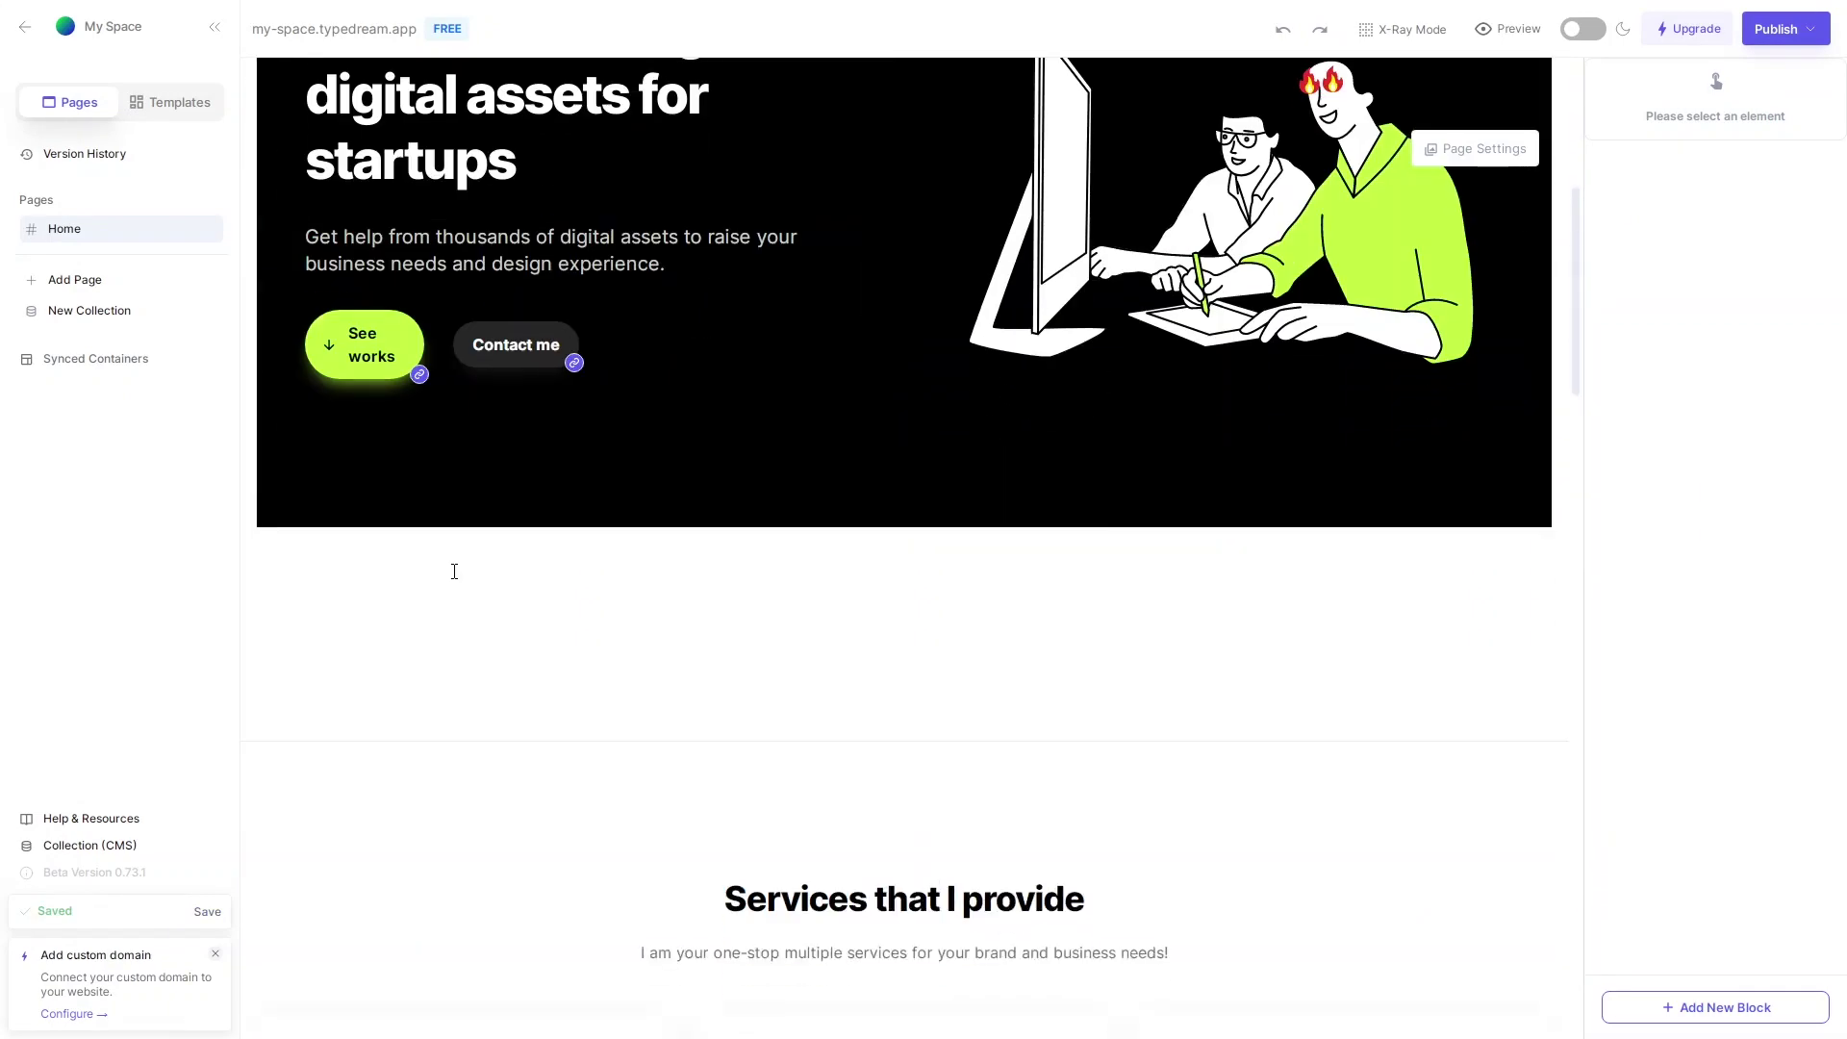
scroll(529, 646, up, 6)
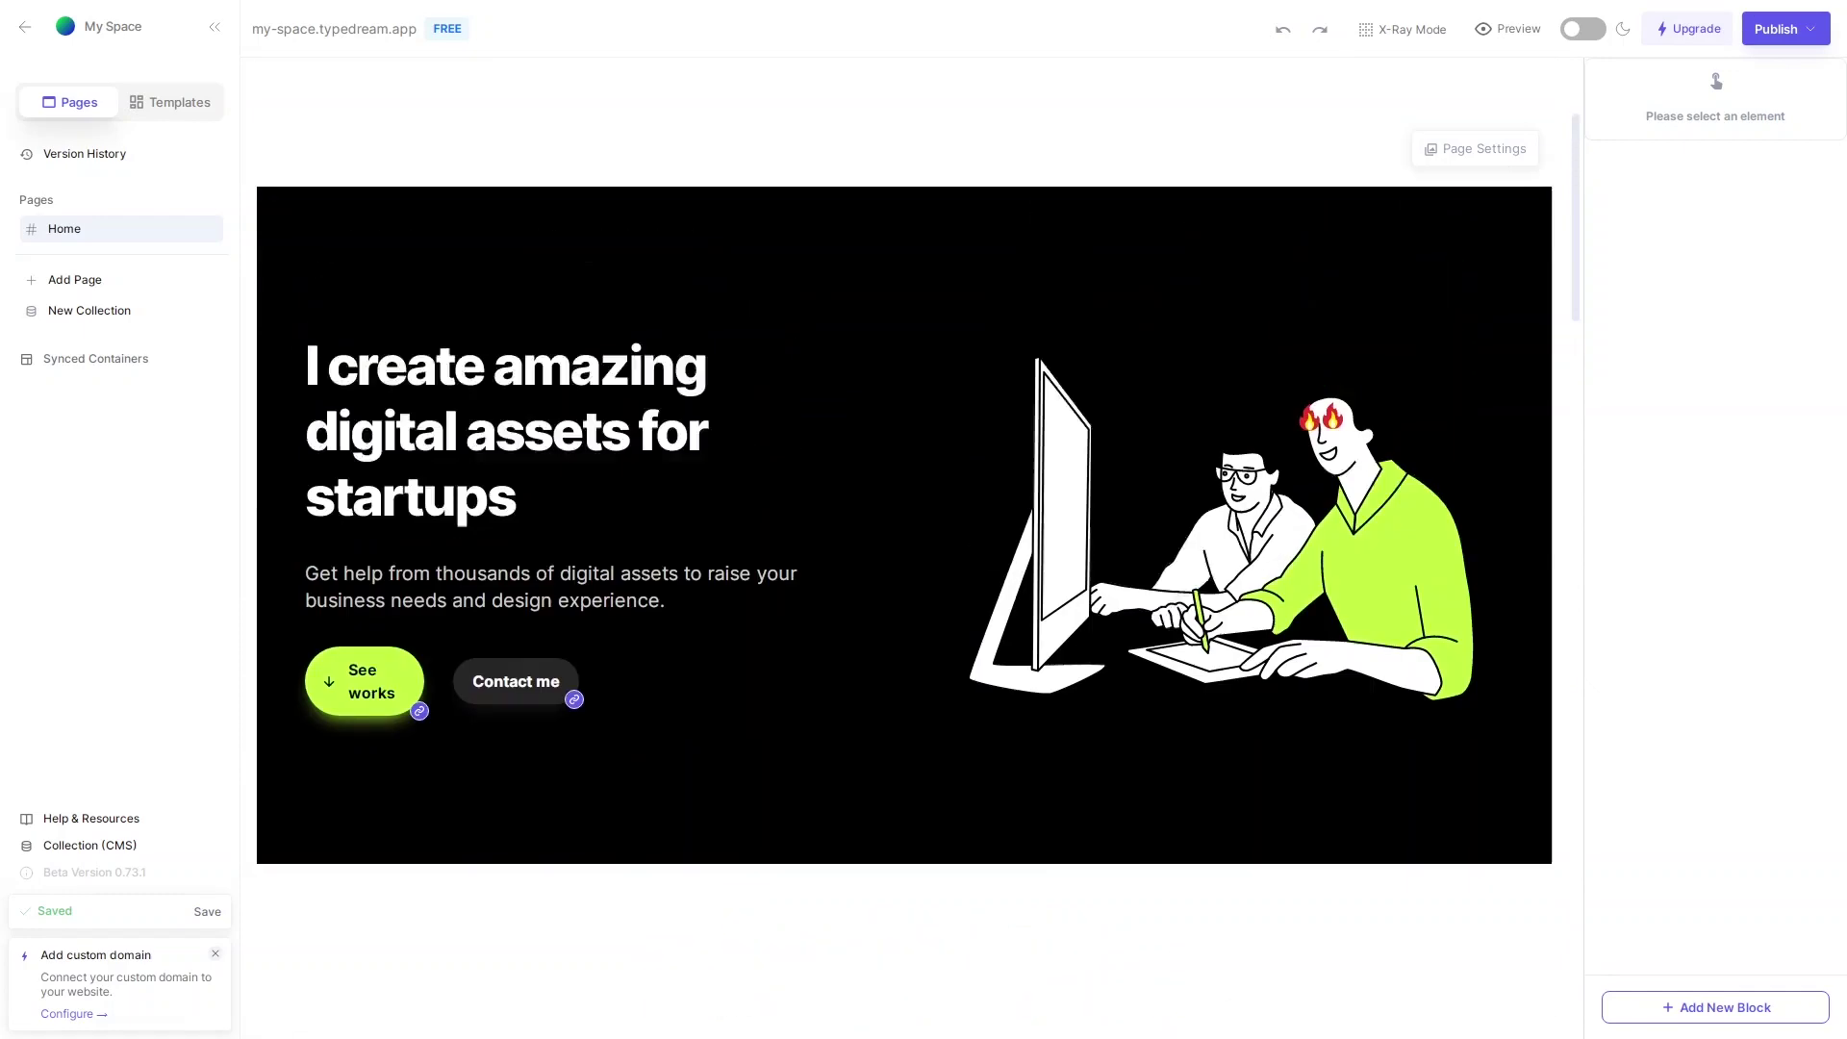
click(1498, 37)
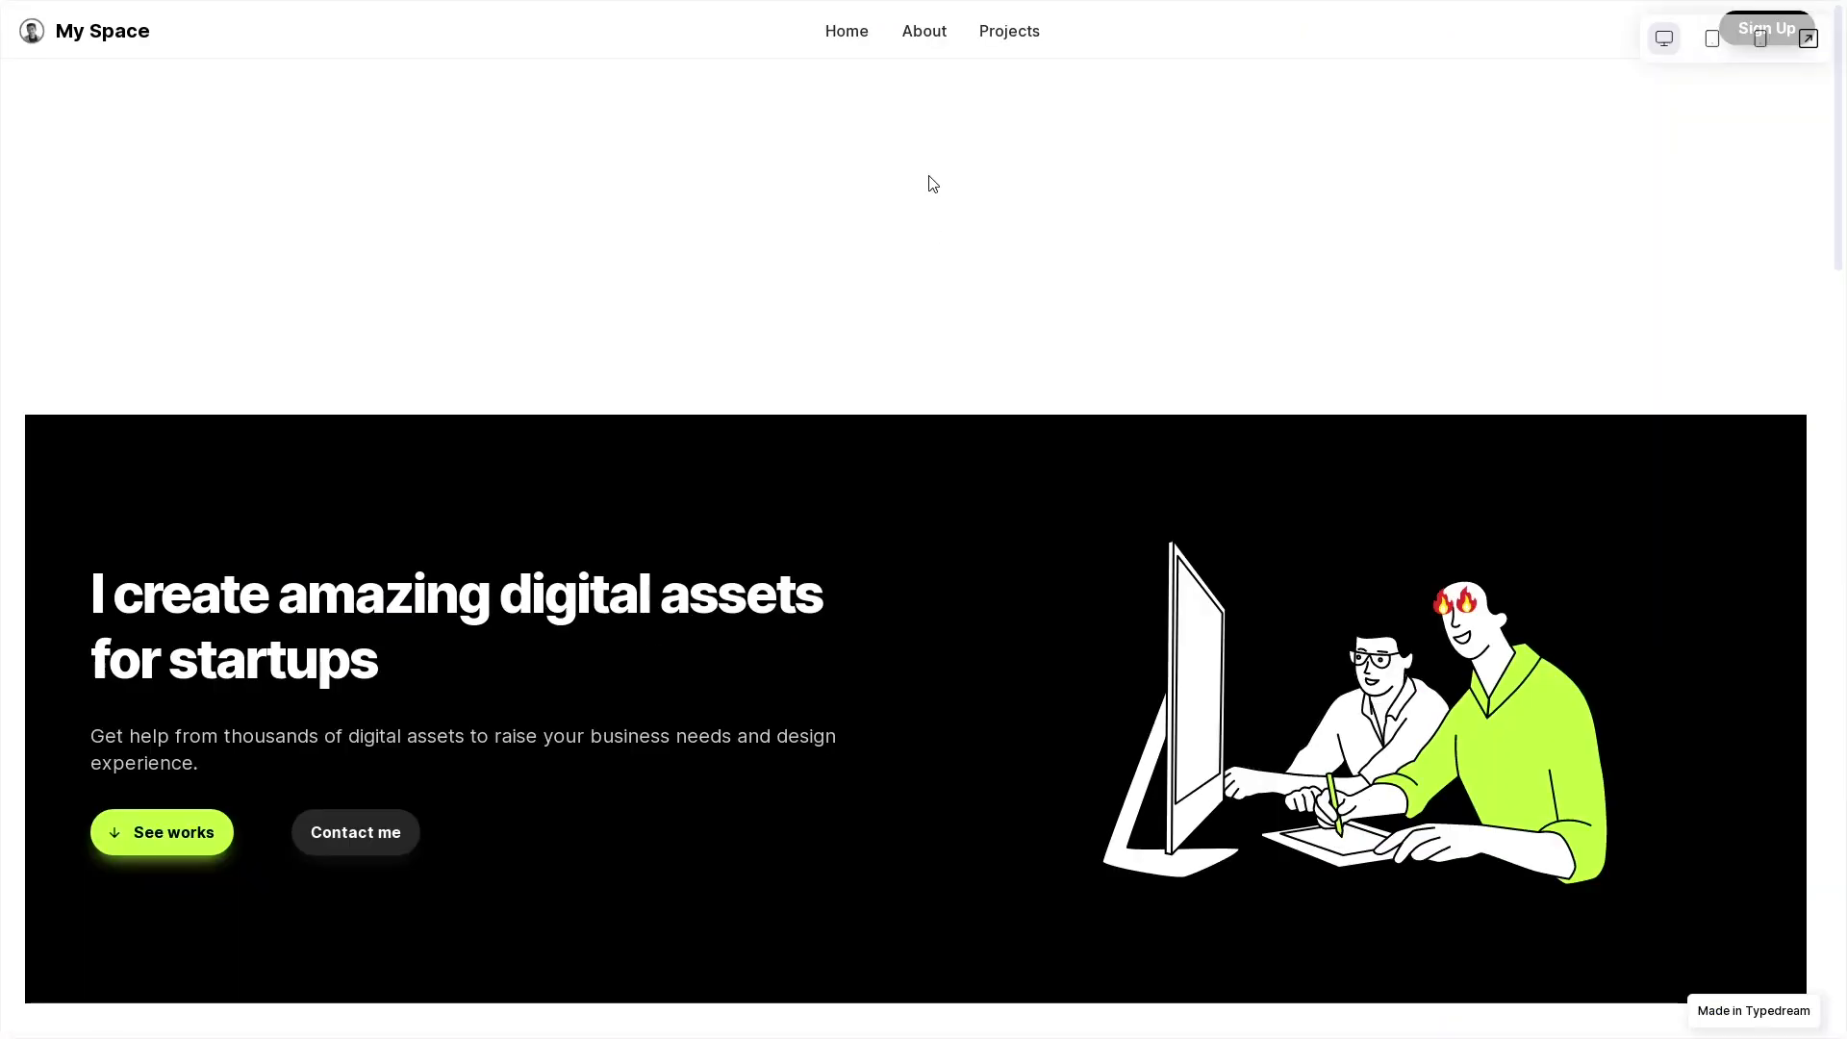
scroll(932, 182, down, 20)
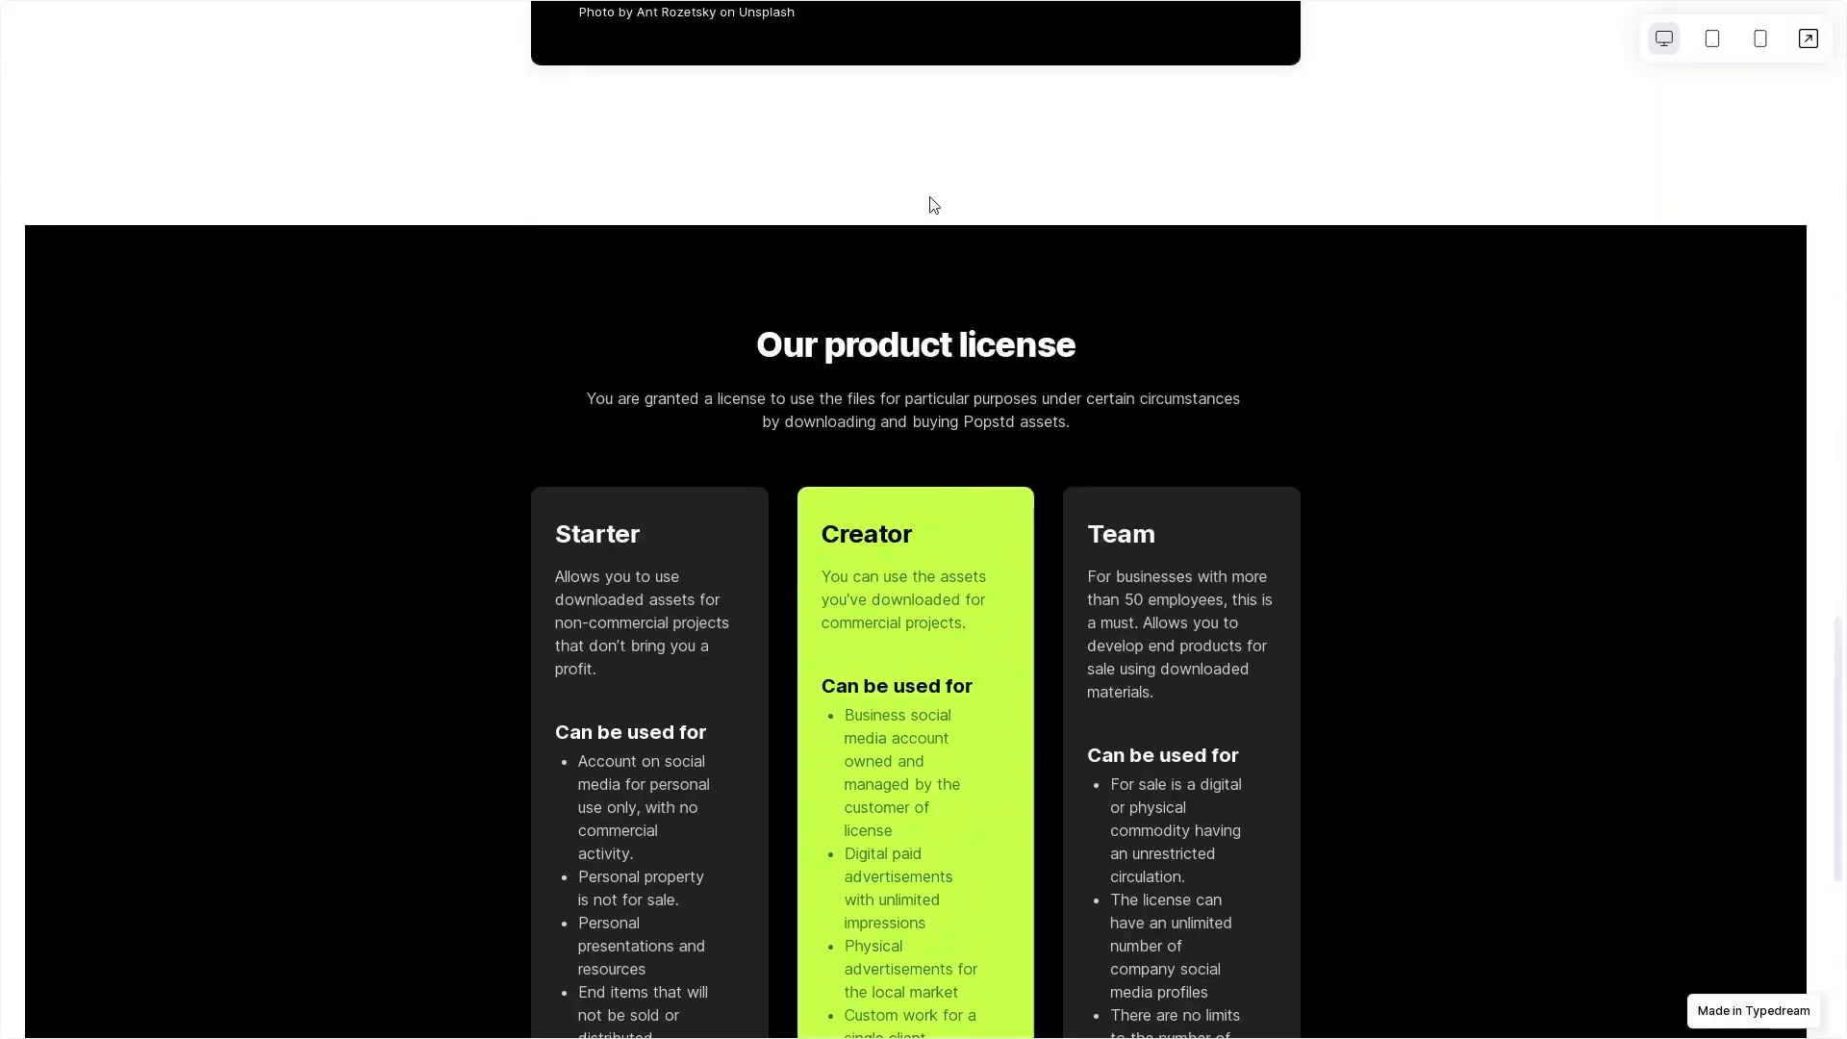
scroll(933, 204, up, 10)
scroll(931, 198, up, 10)
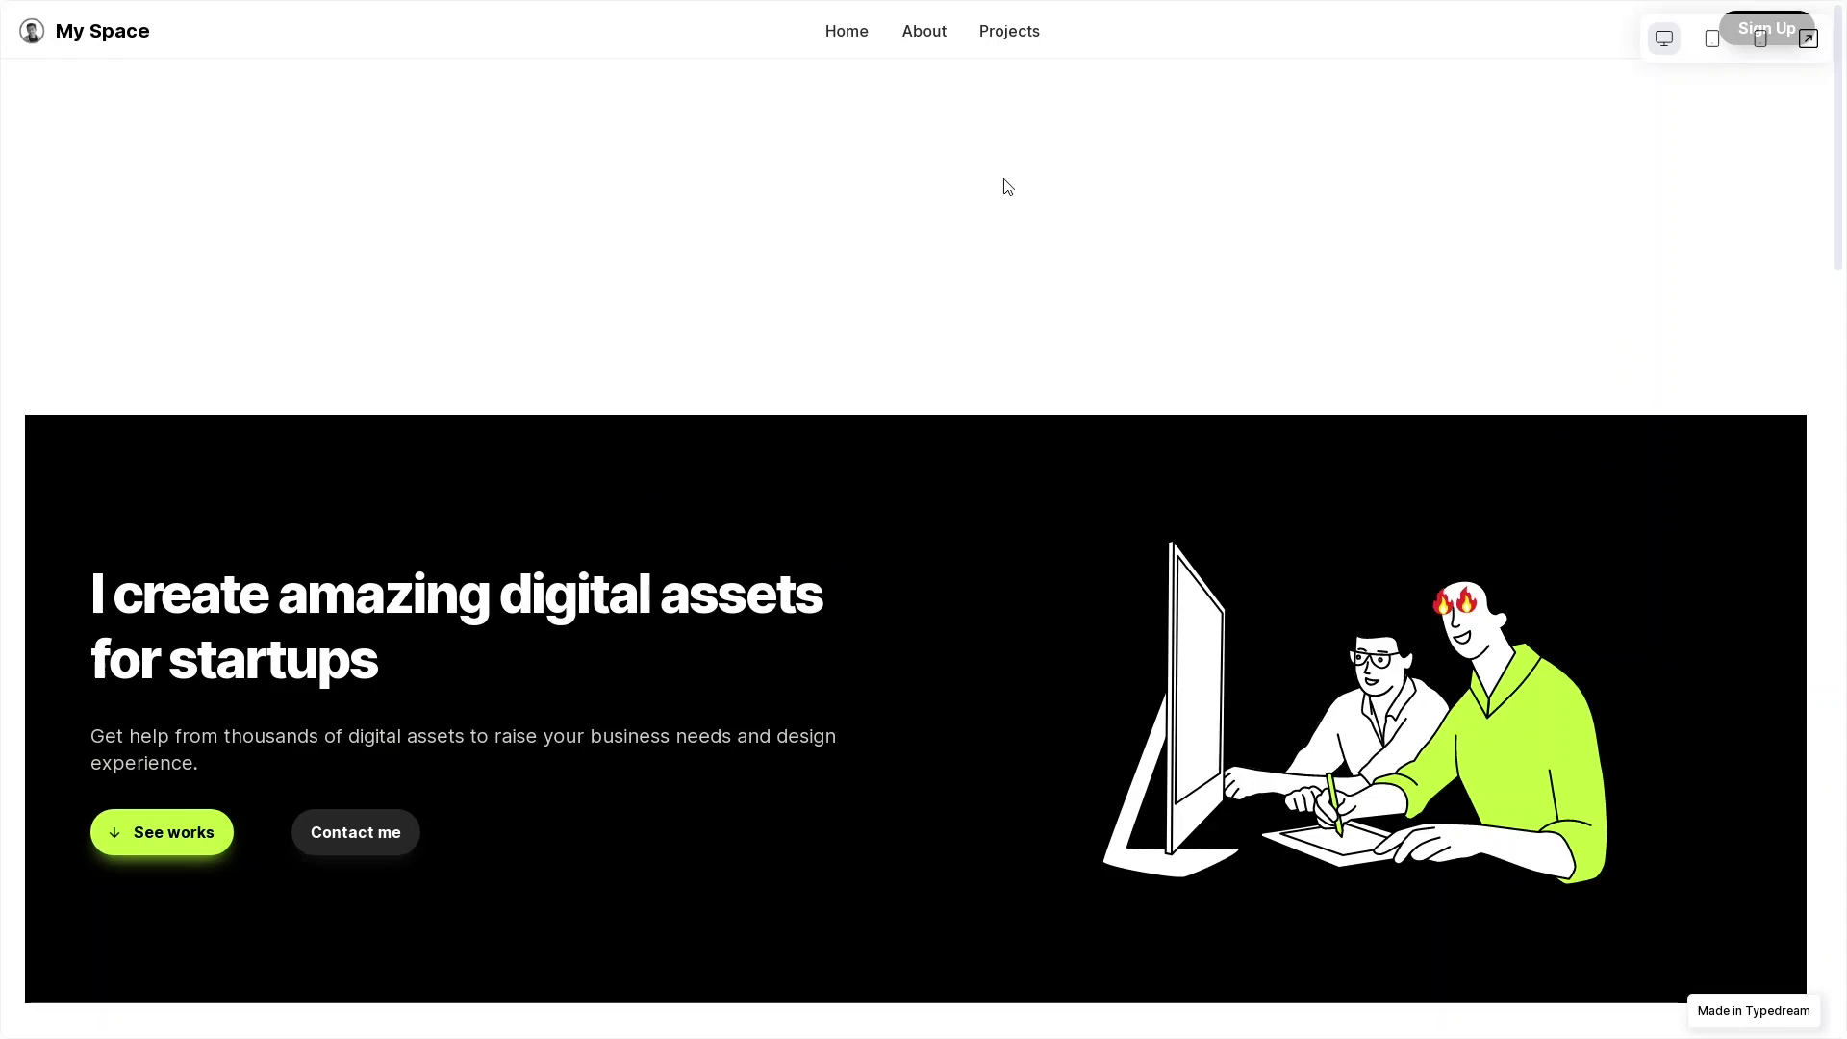
- Check the page in the tablet and mobile previews, and return to the editor
click(1705, 48)
scroll(1016, 475, down, 10)
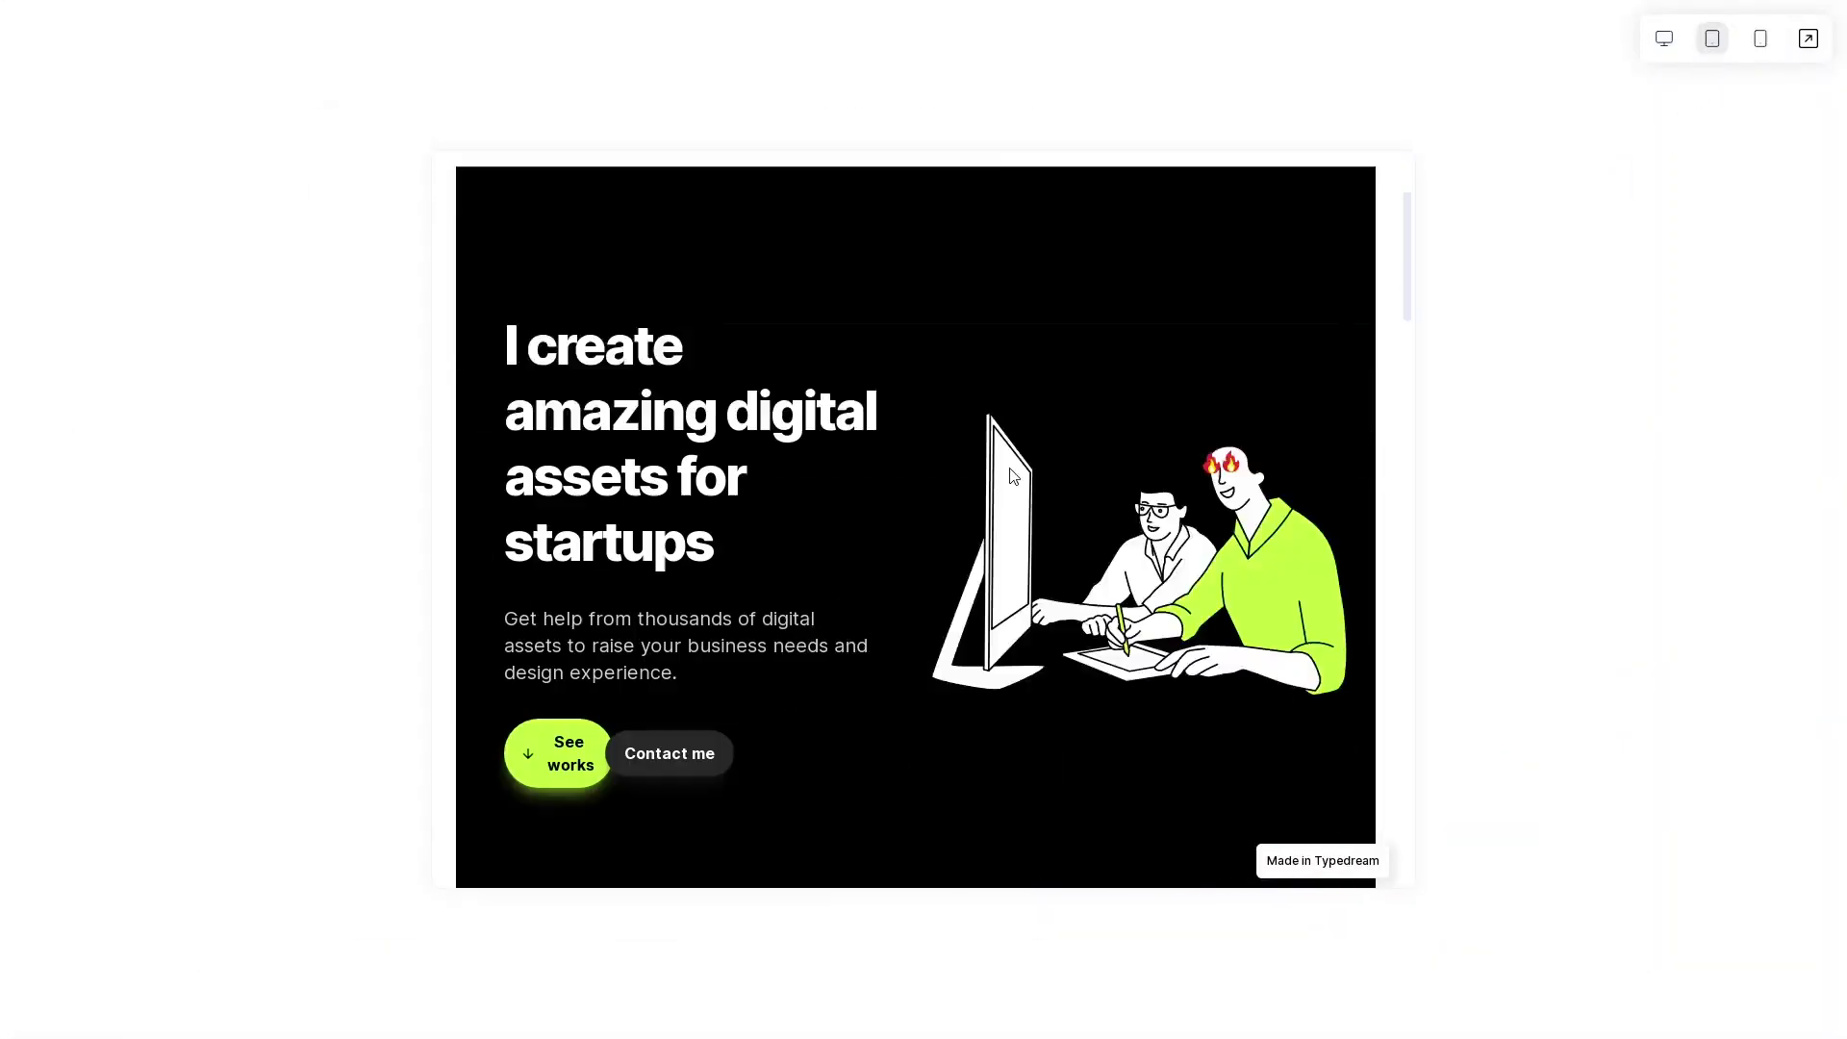
click(1759, 42)
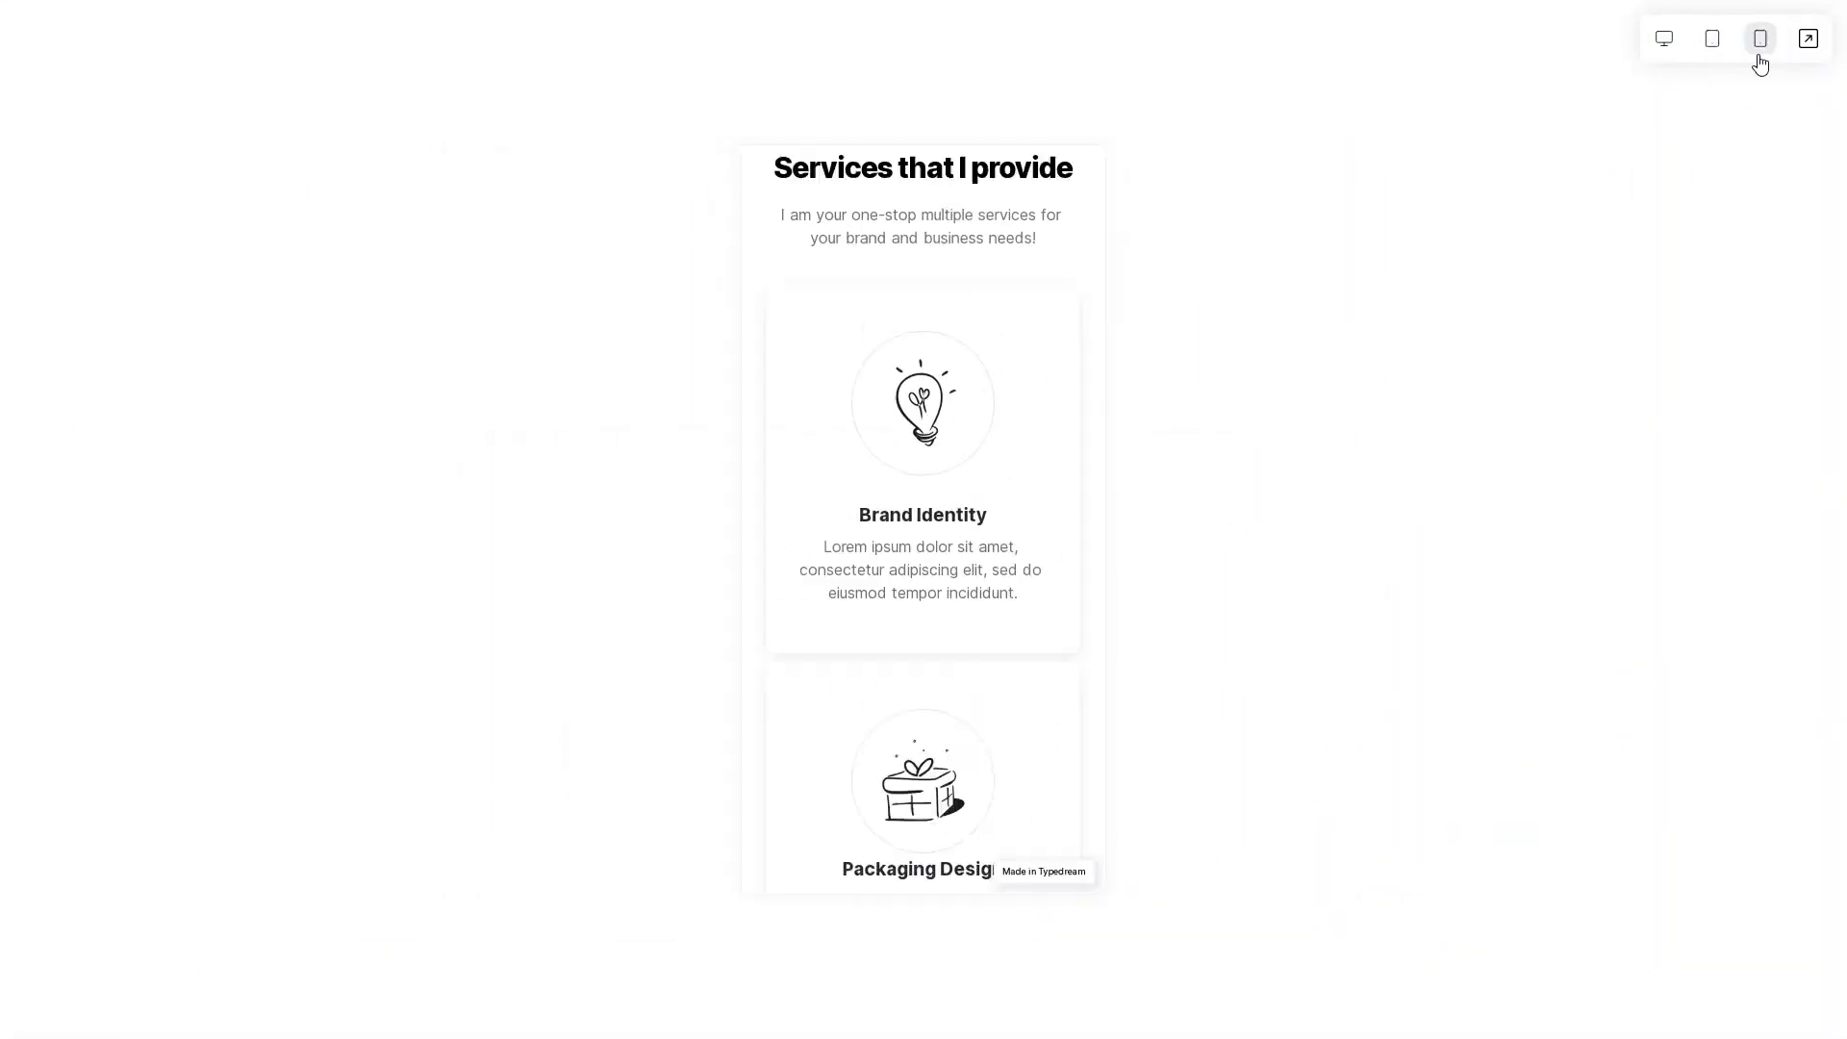
scroll(962, 360, up, 10)
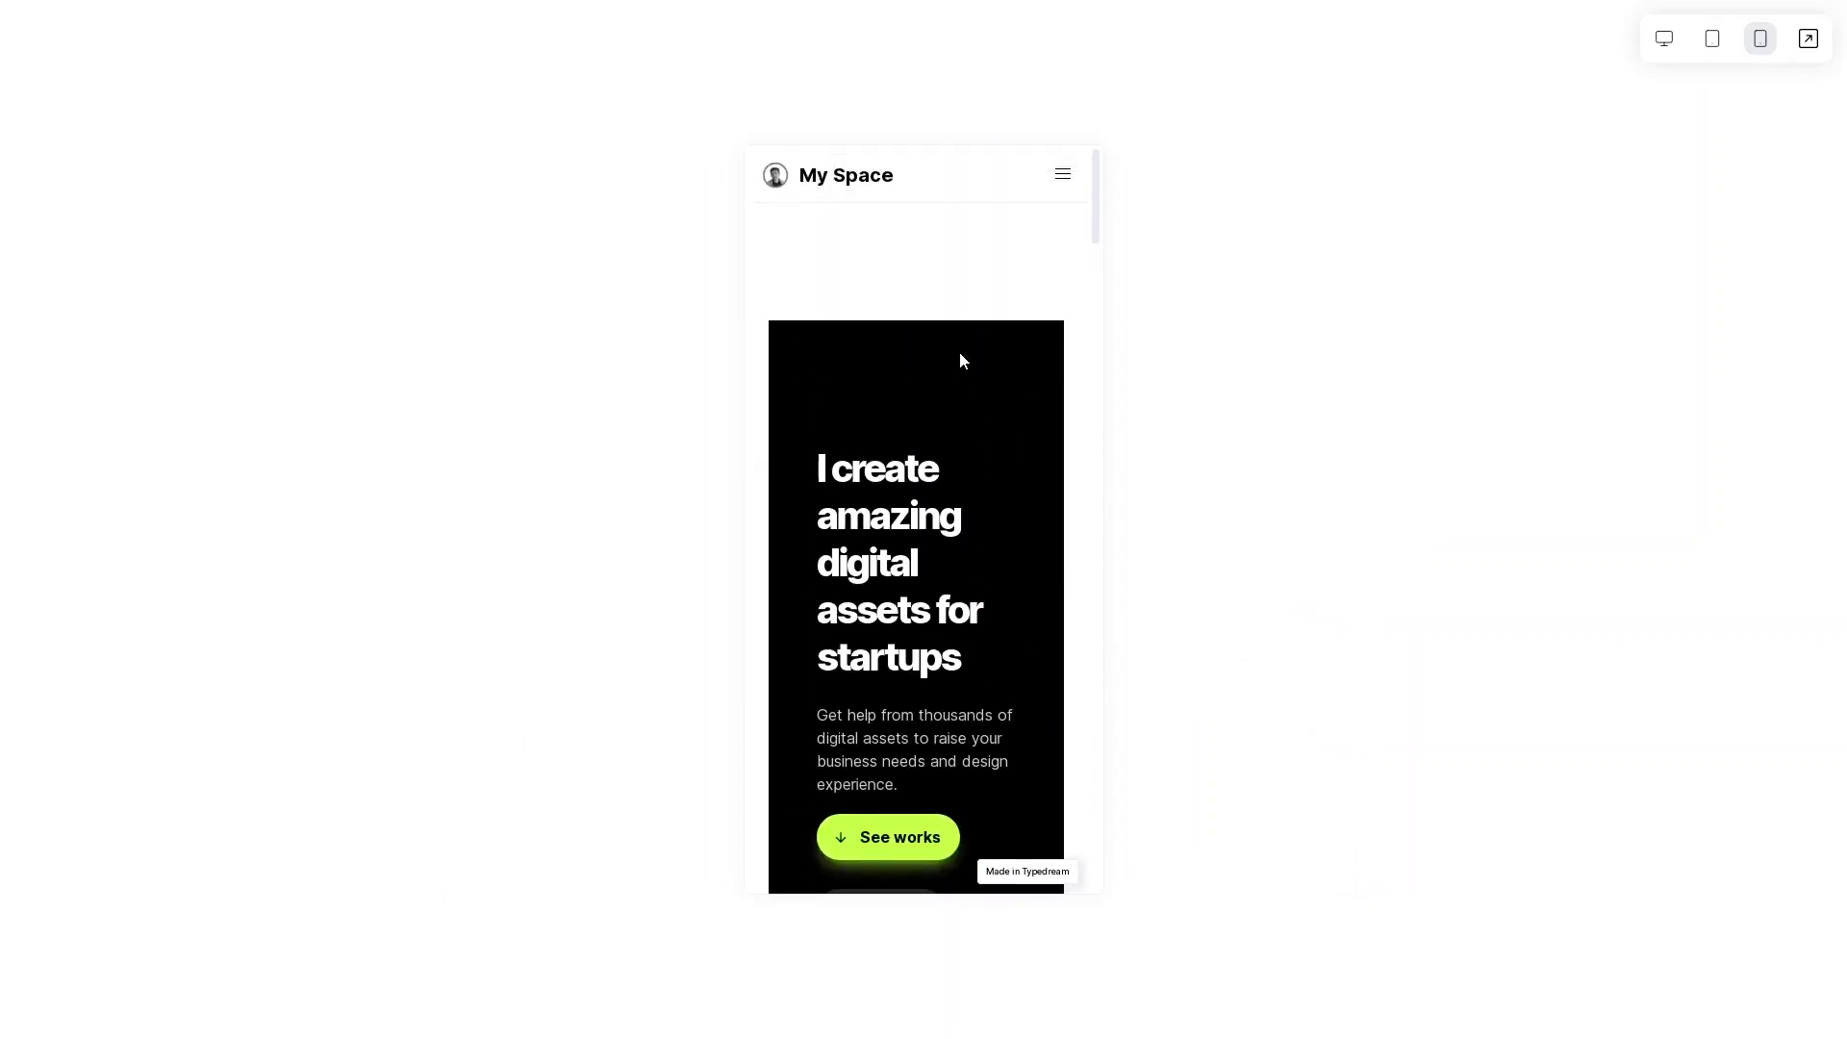
scroll(952, 352, down, 10)
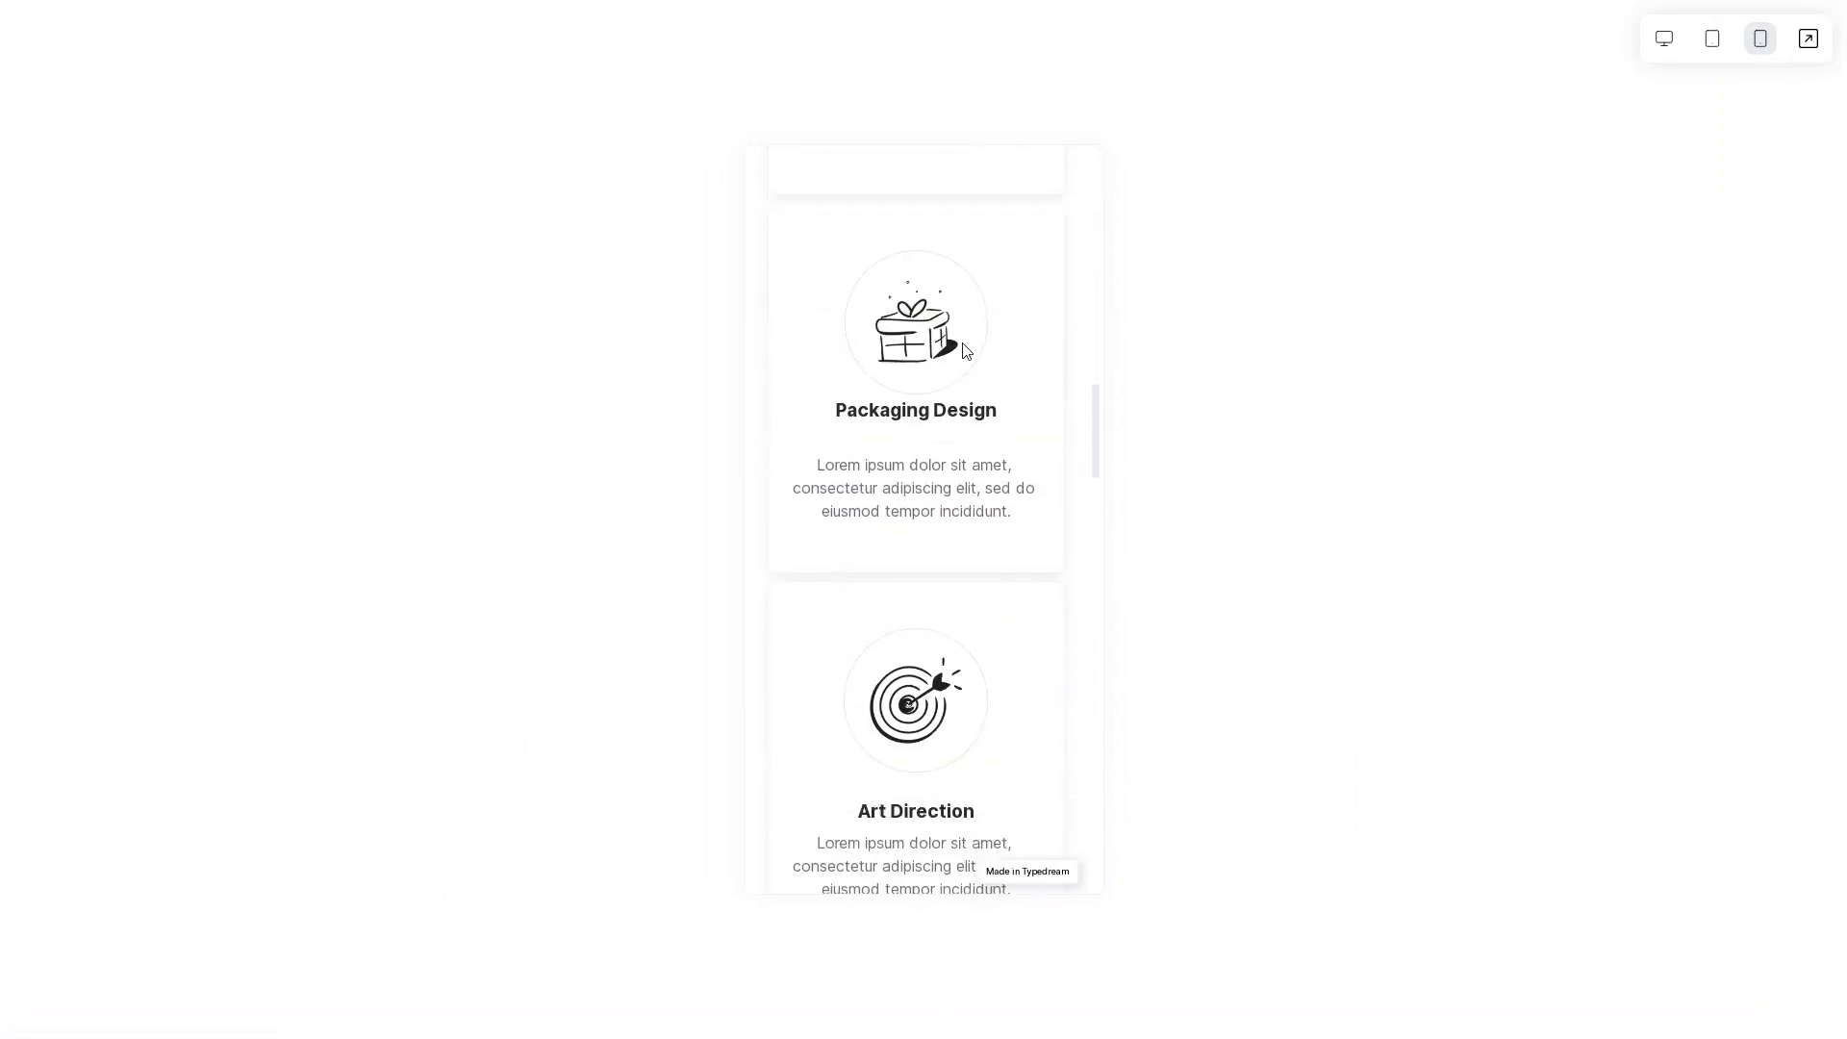
scroll(1021, 218, up, 4)
scroll(1021, 217, up, 10)
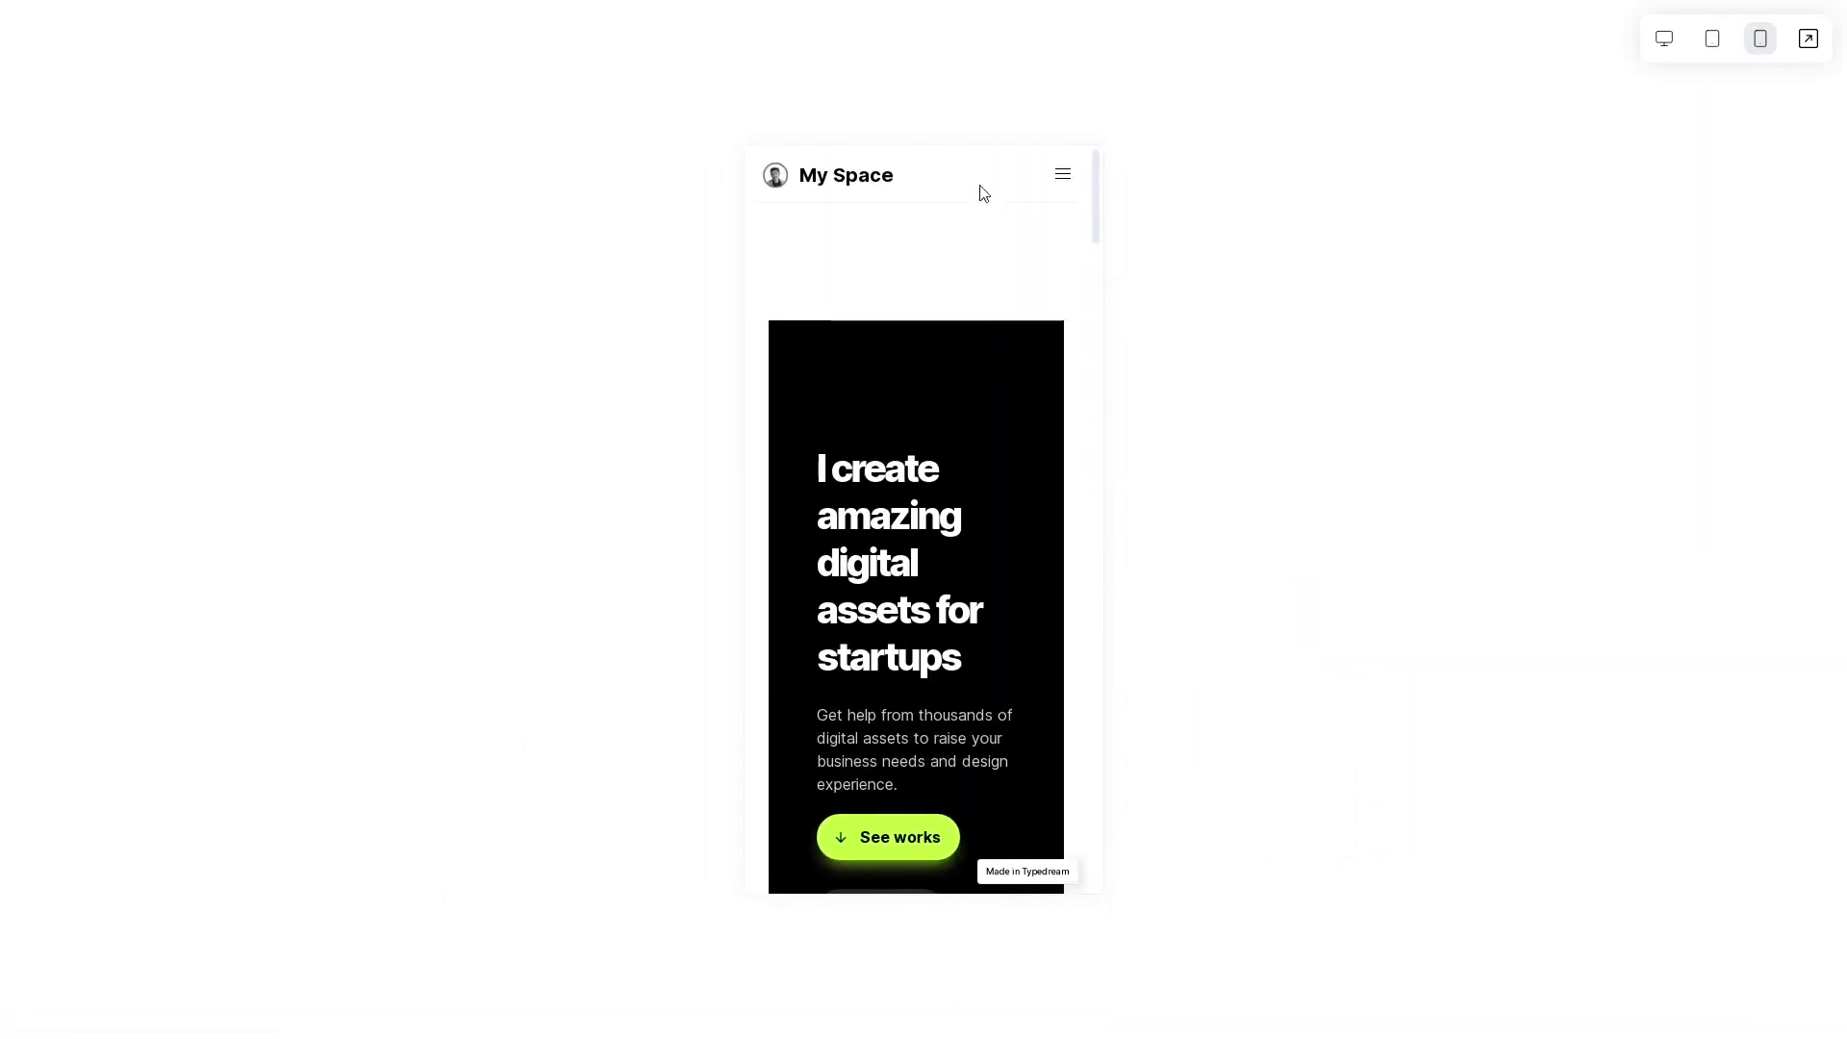
key(Escape)
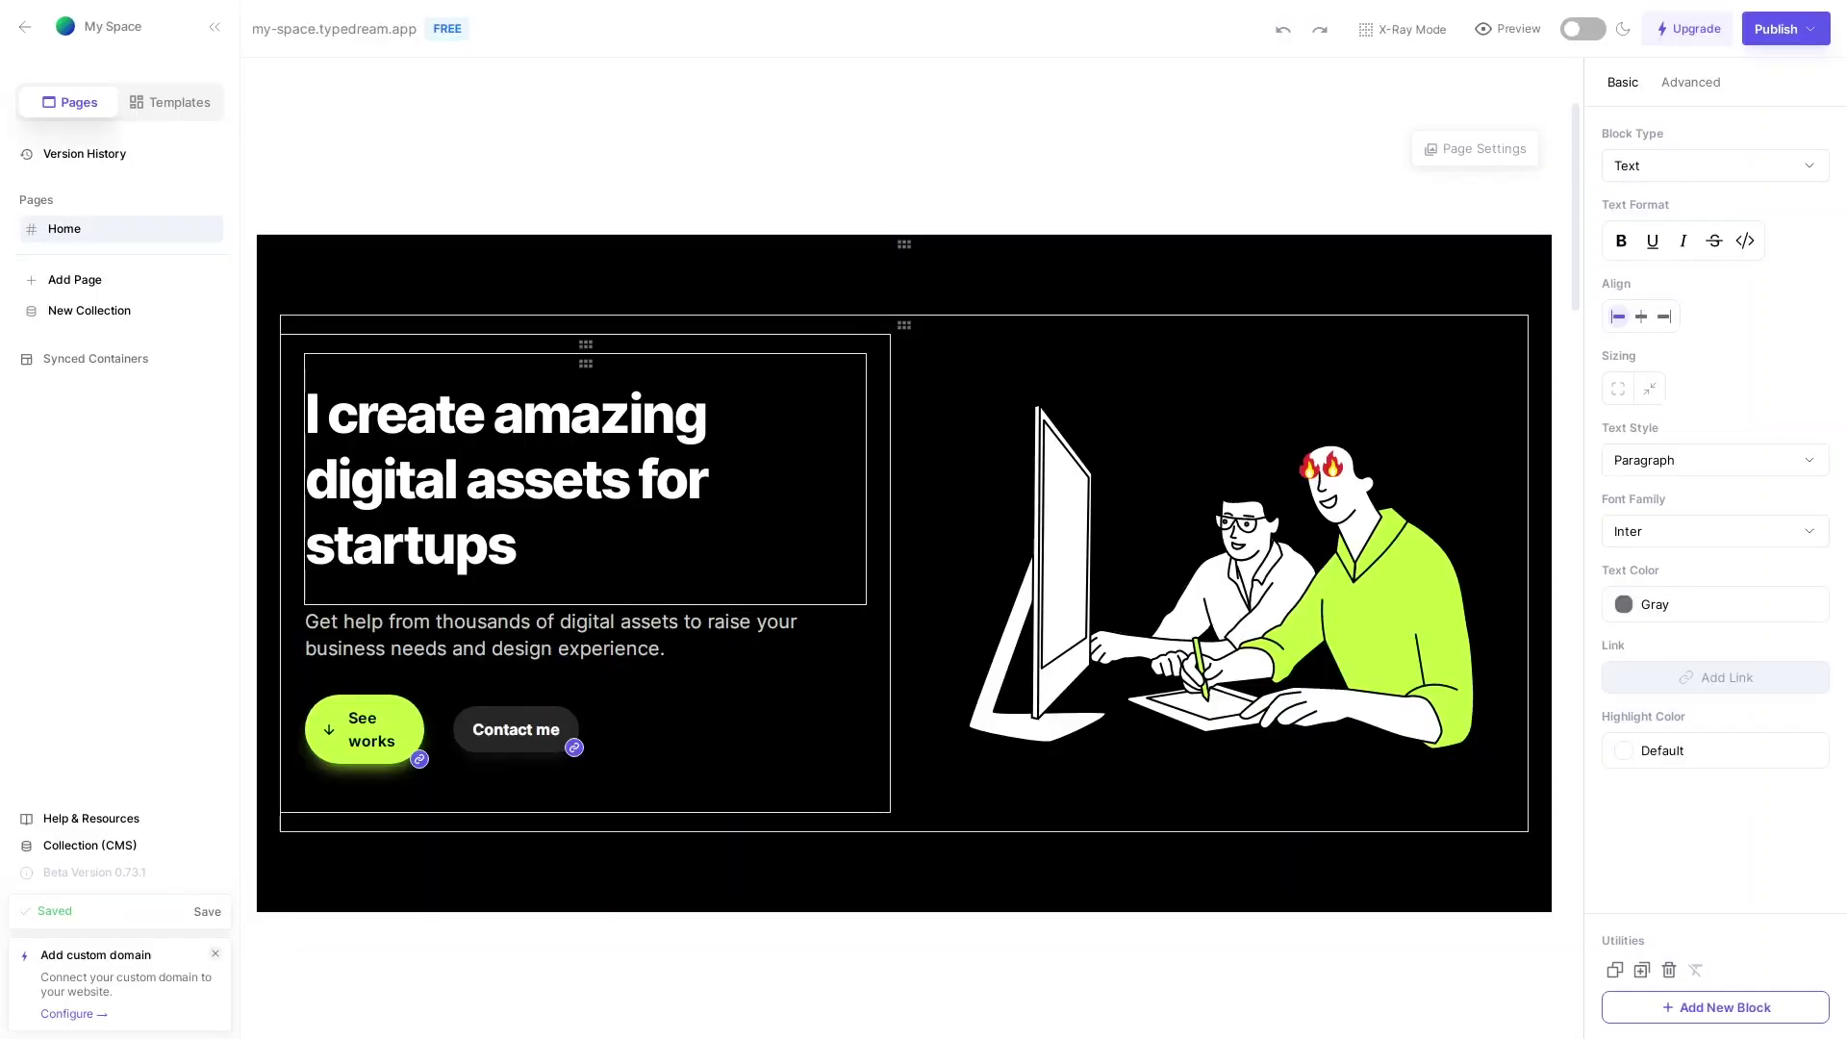
- Try centre and right alignment on the hero heading "I create amazing digital assets for startups" and return it to left alignment
click(516, 545)
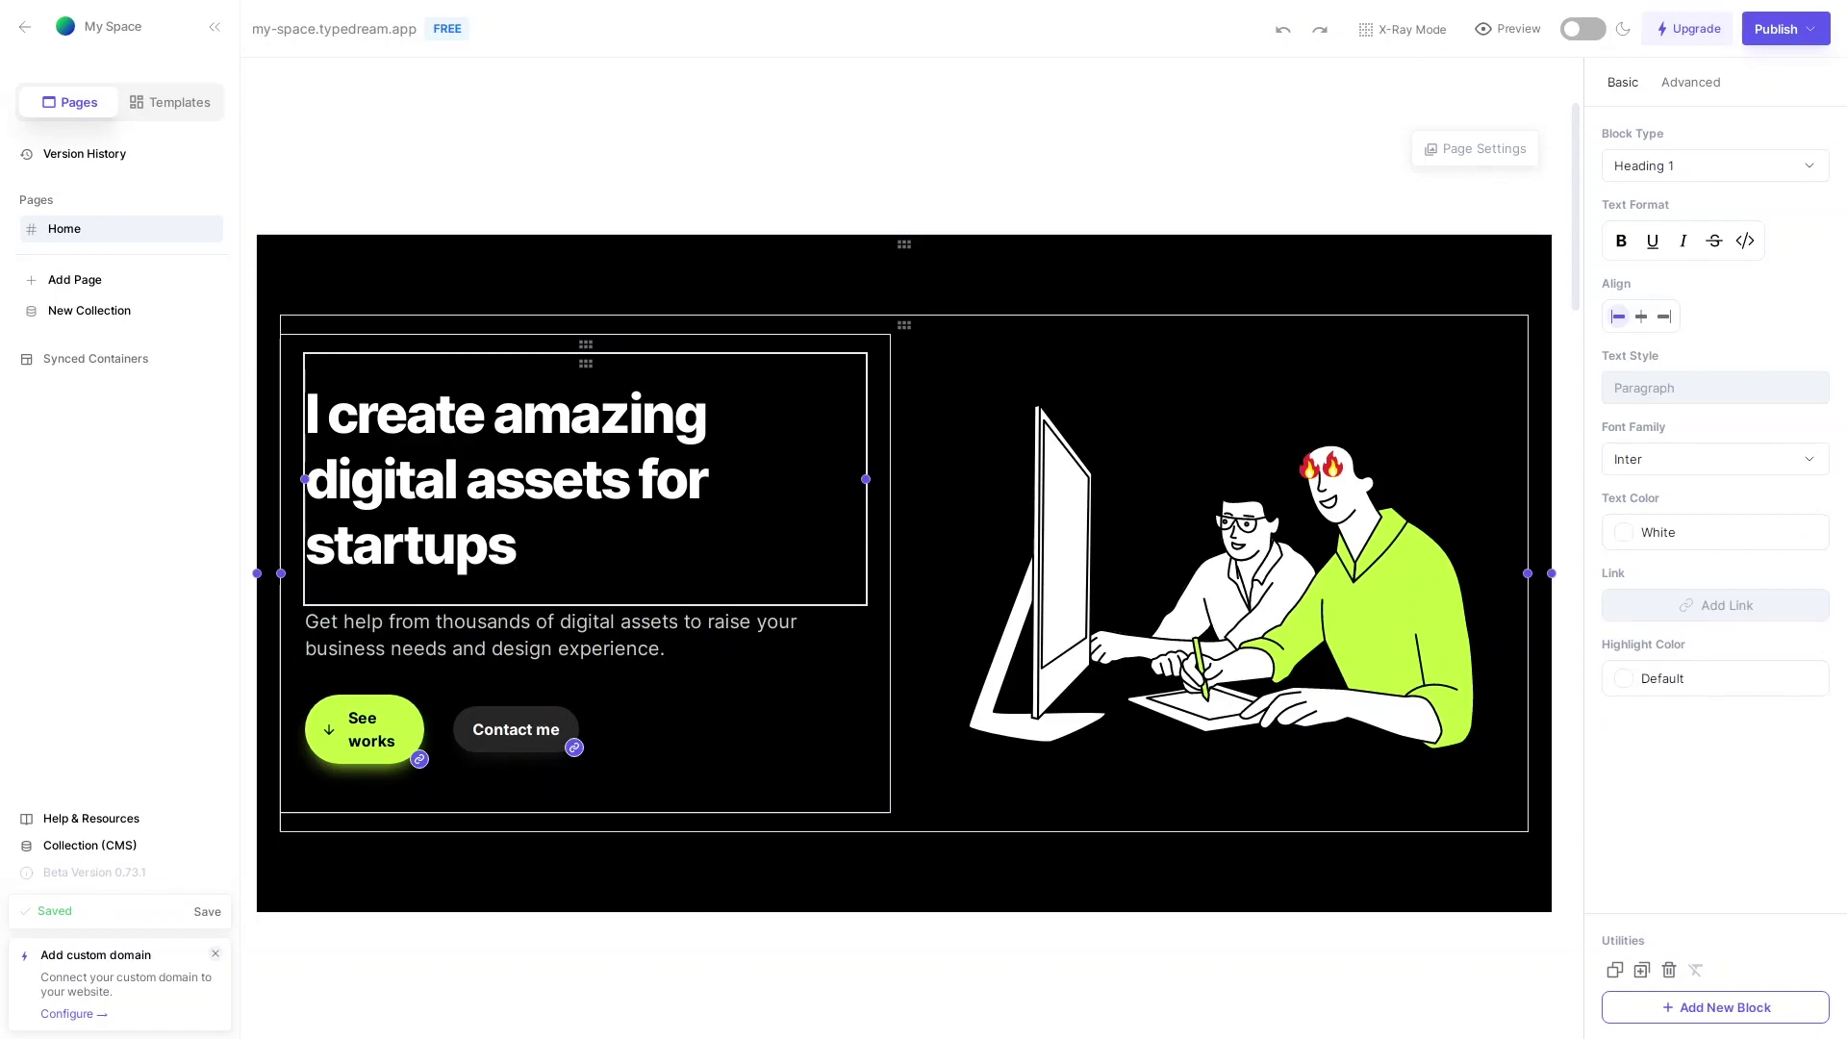
drag(515, 545, 393, 424)
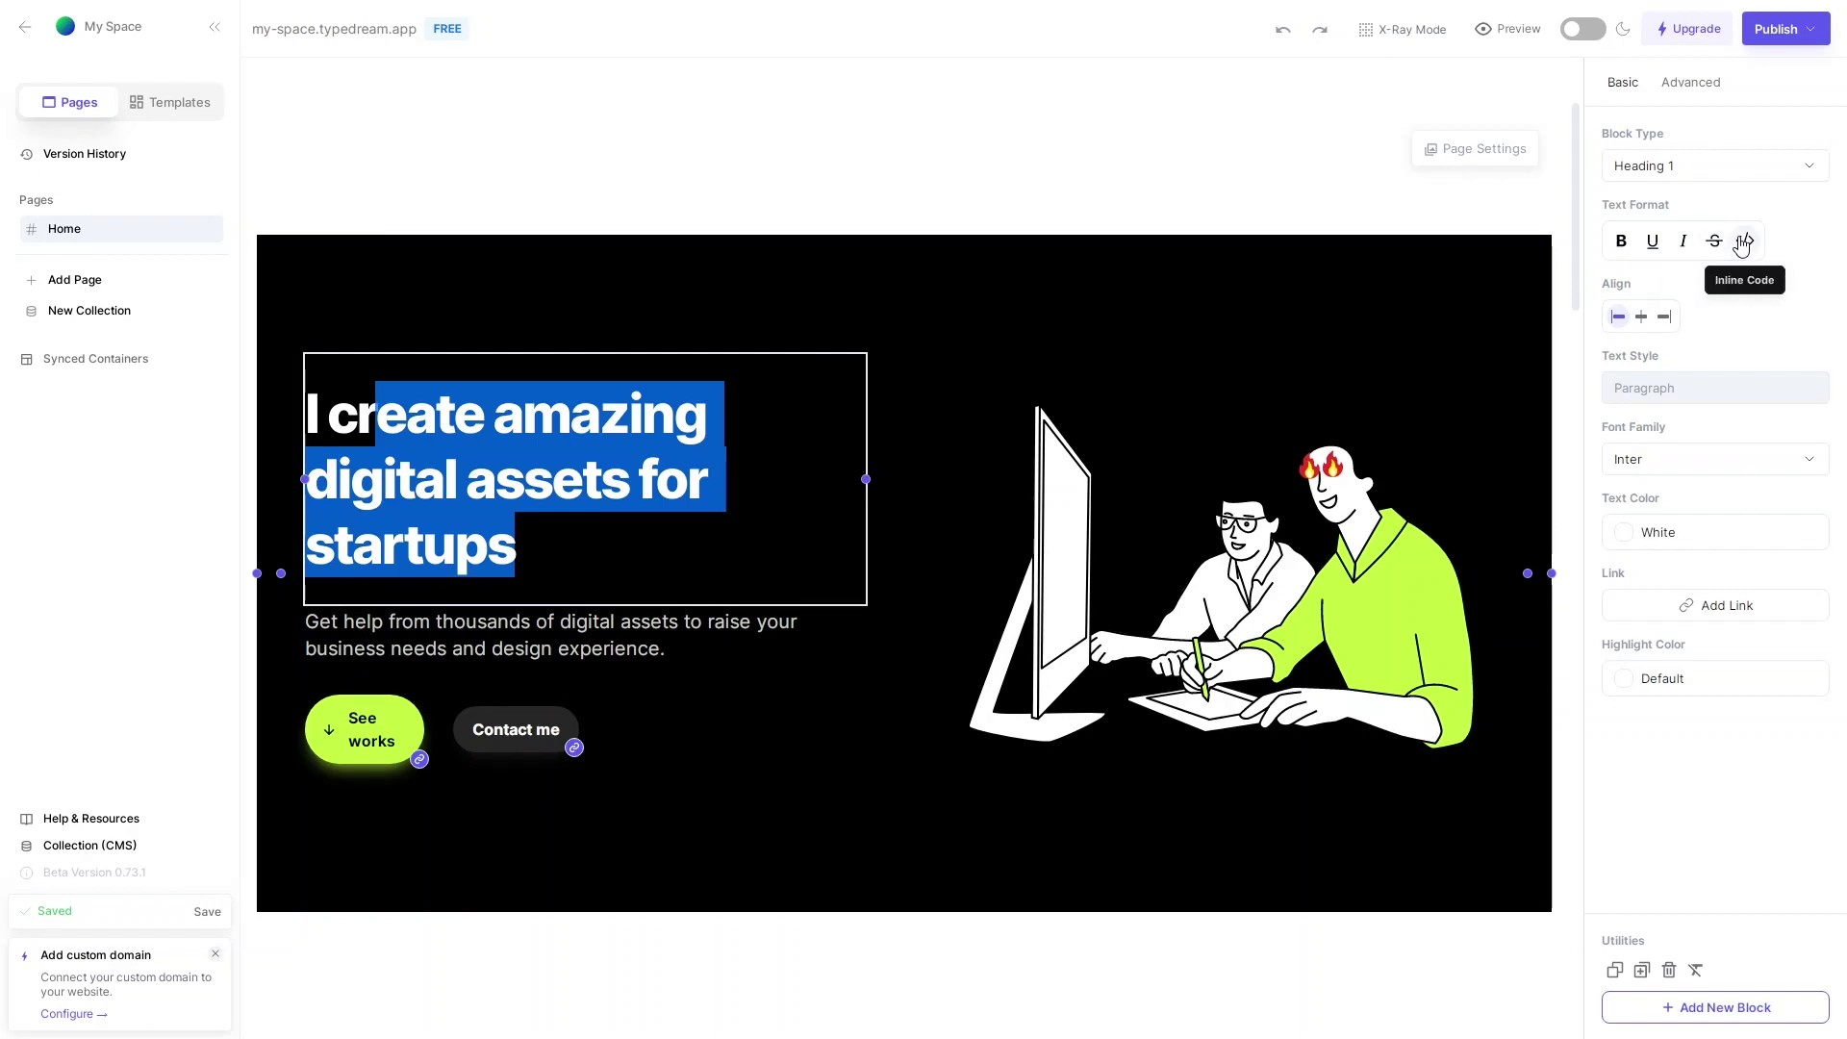
click(1641, 325)
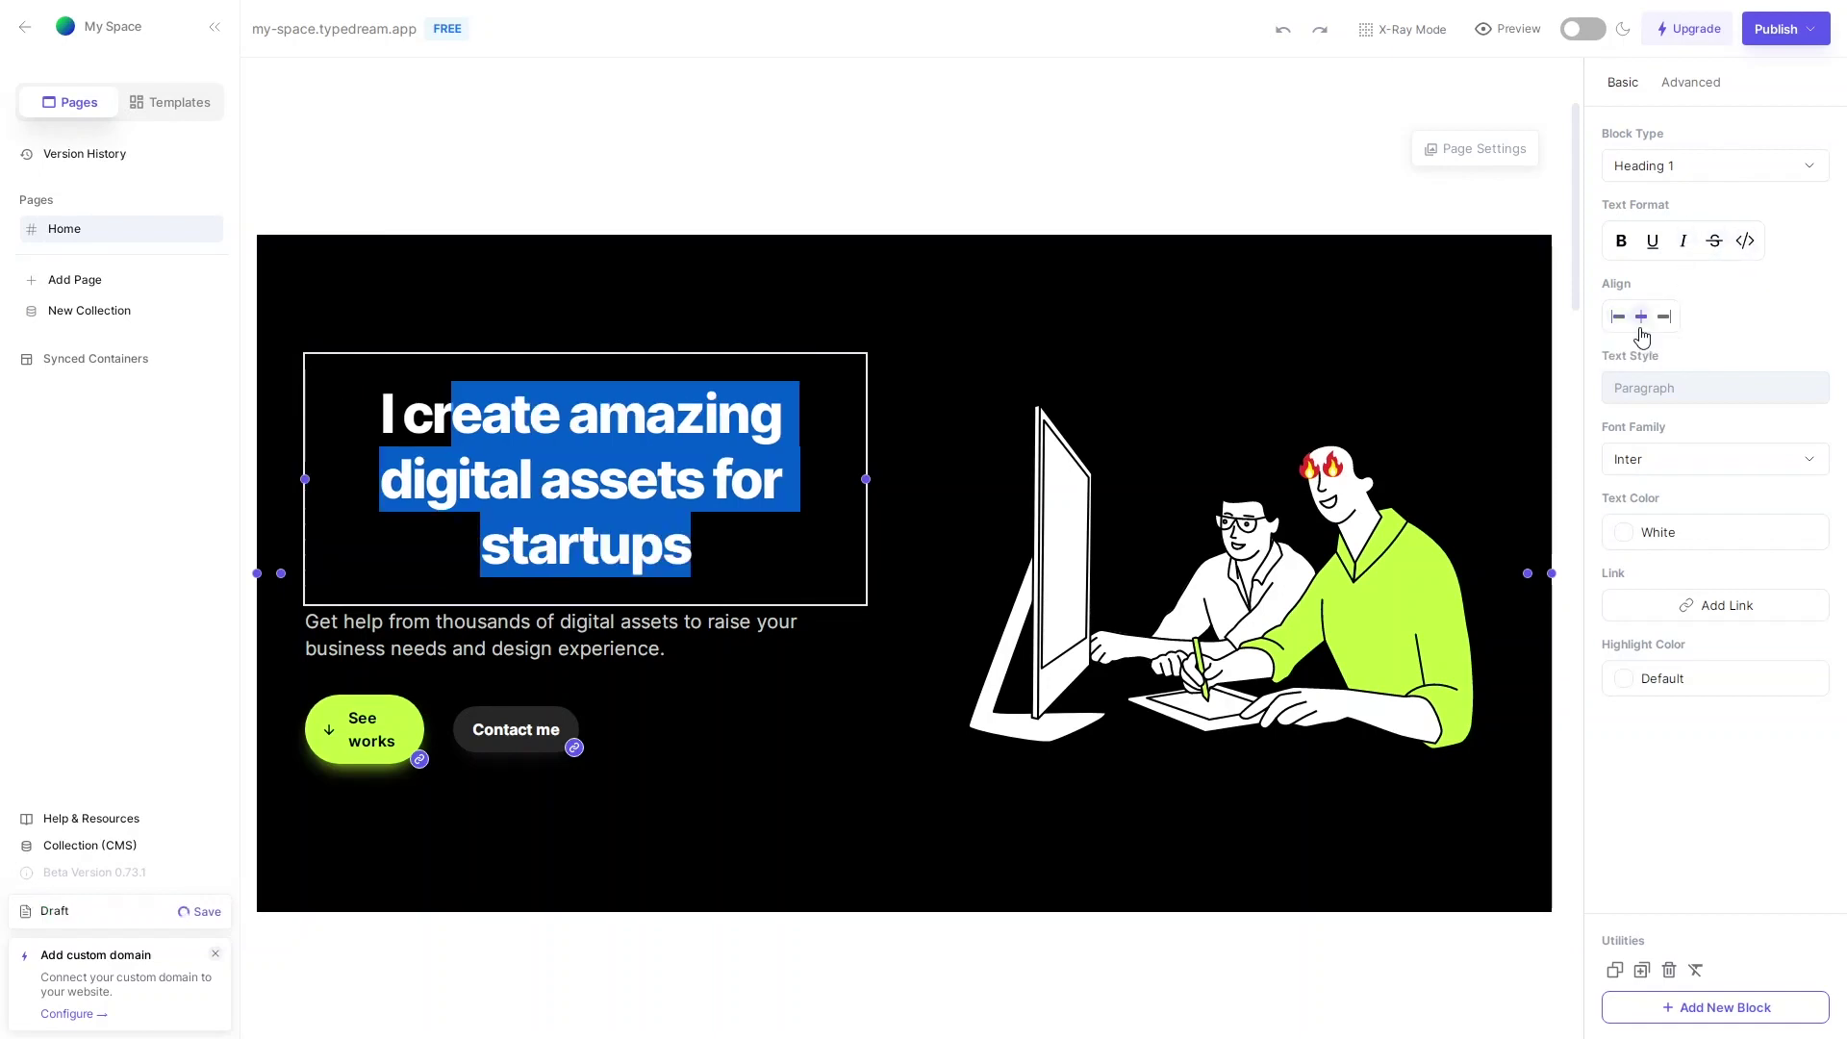
click(1661, 327)
click(1616, 323)
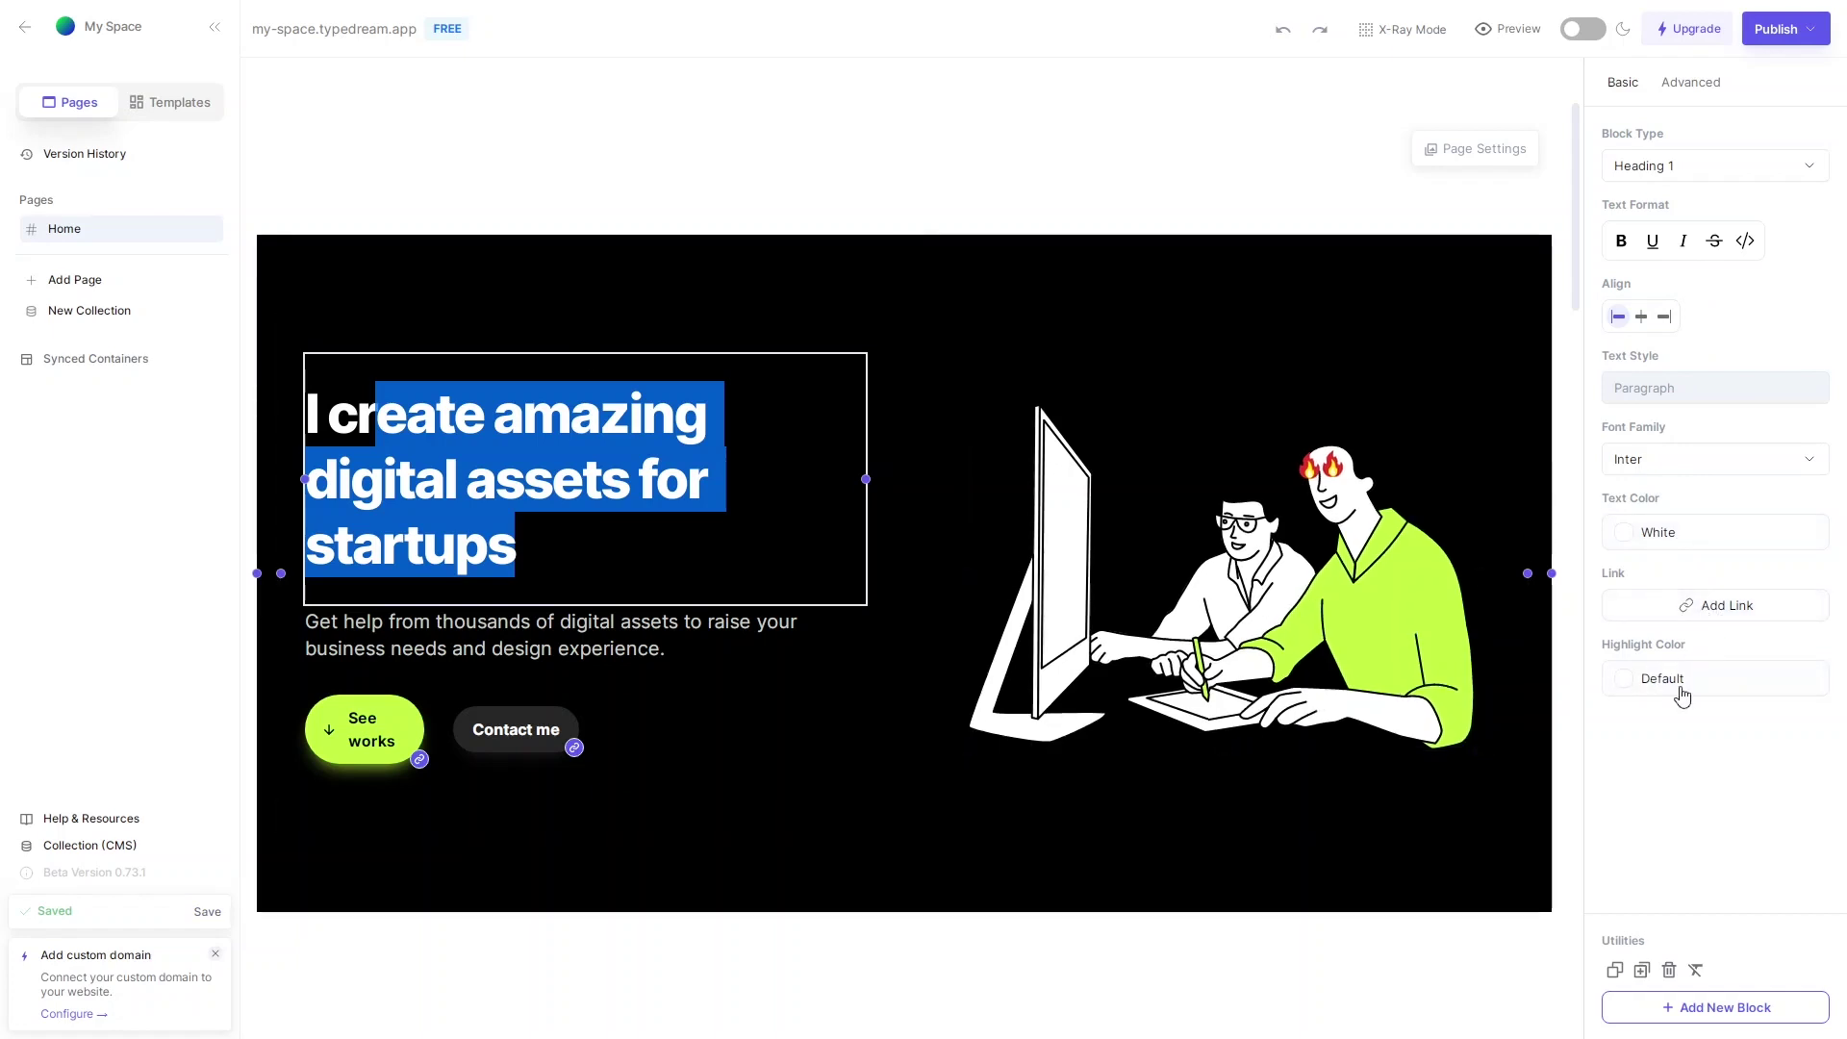
- Examine the hero heading's advanced settings and the basic settings of the "See works" button
click(1691, 82)
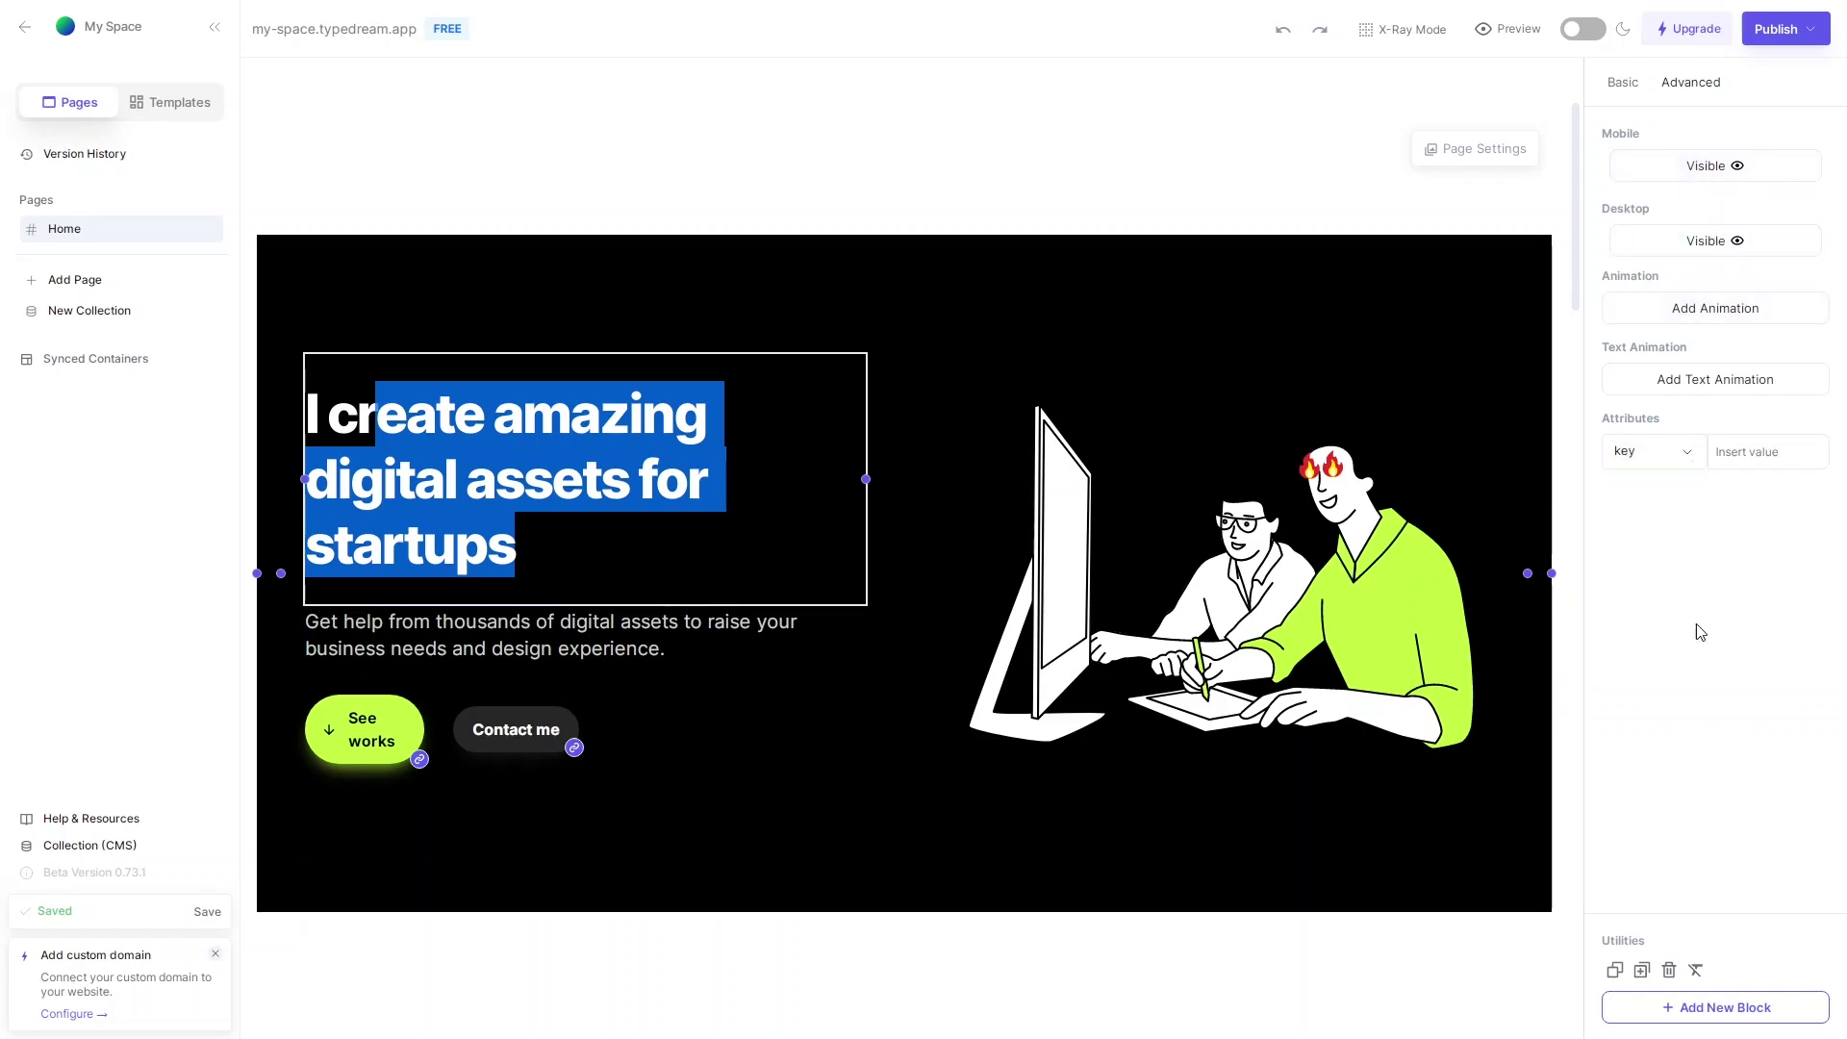
click(1624, 82)
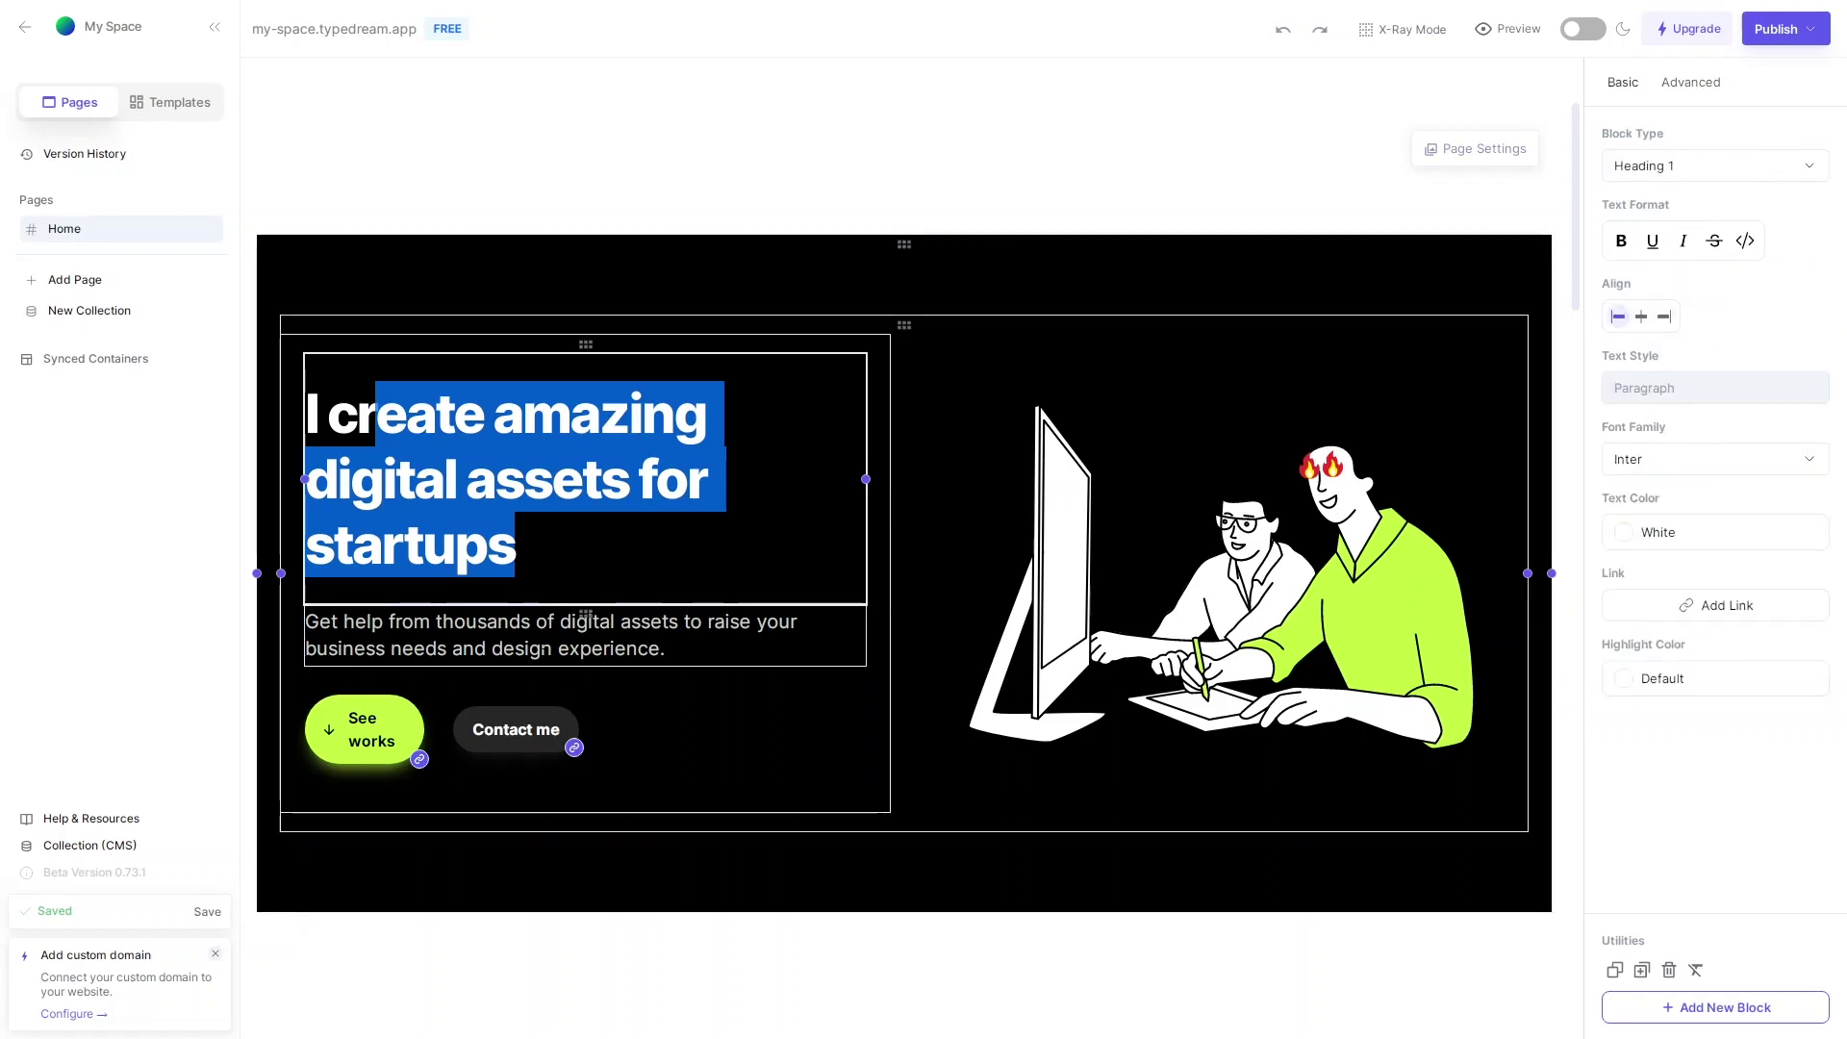
click(541, 648)
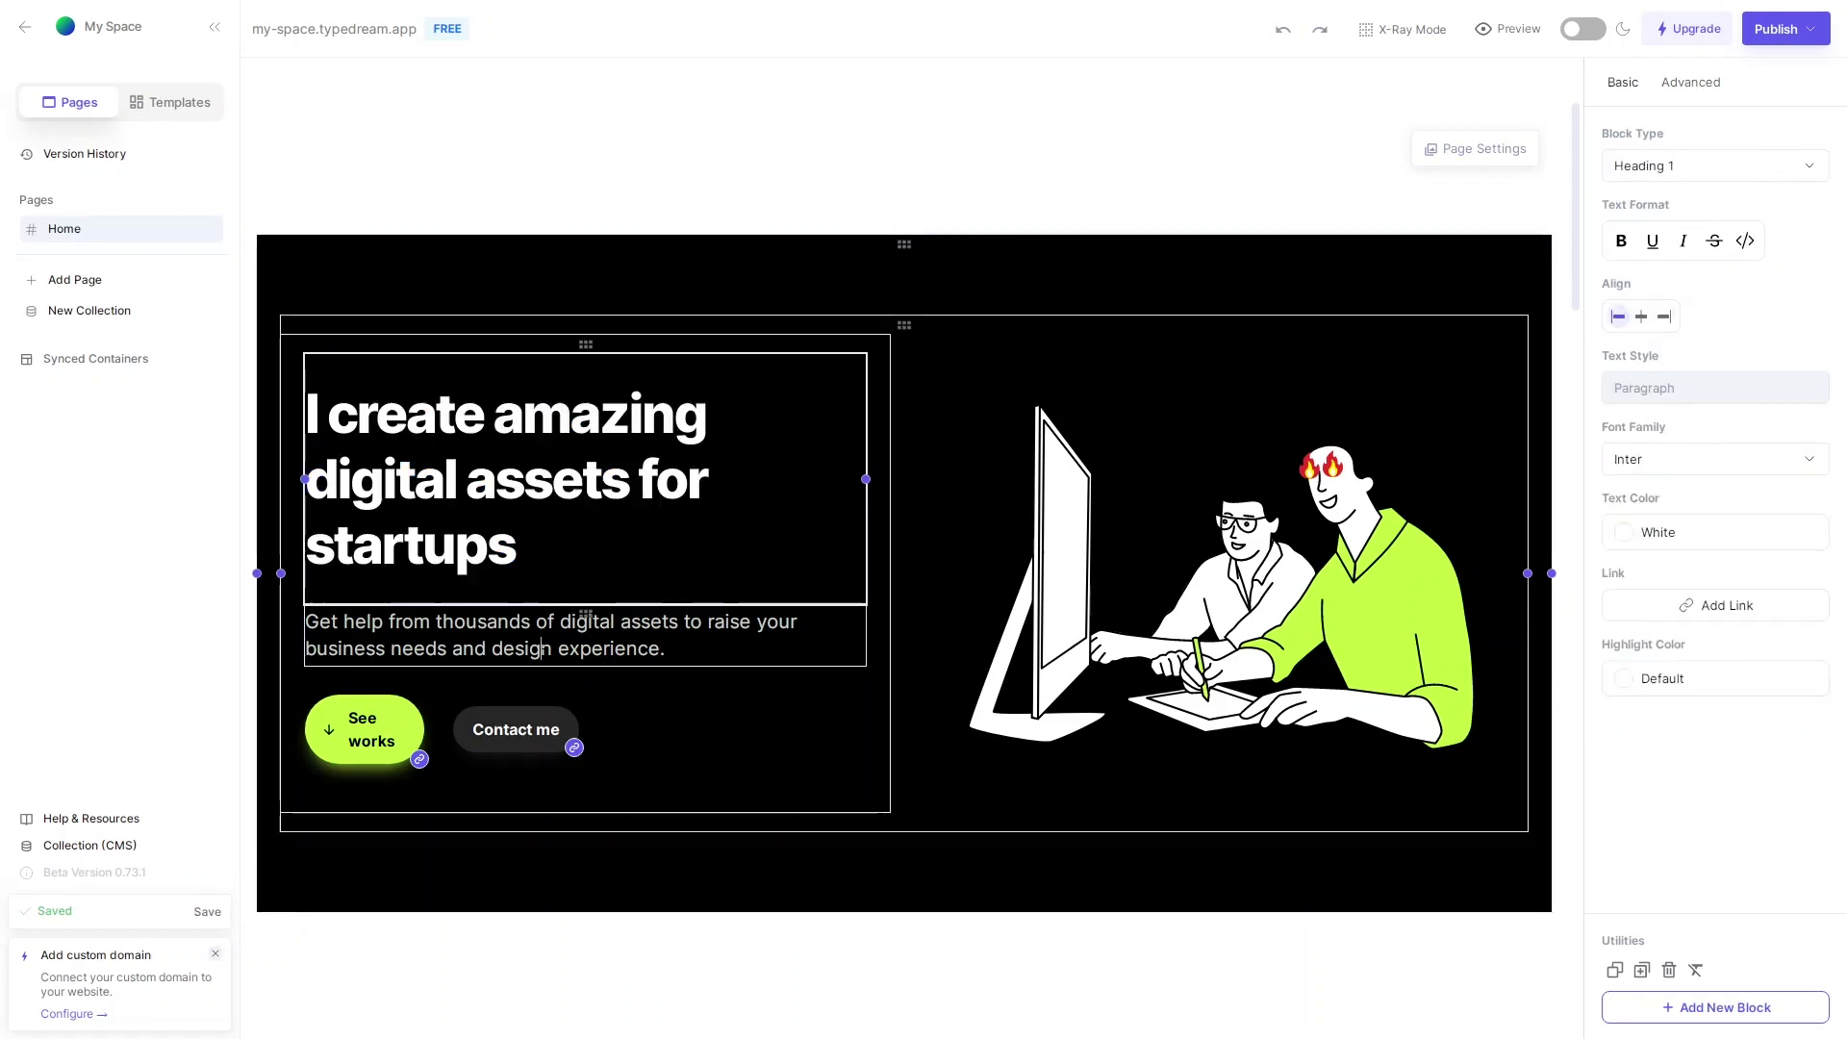
click(397, 735)
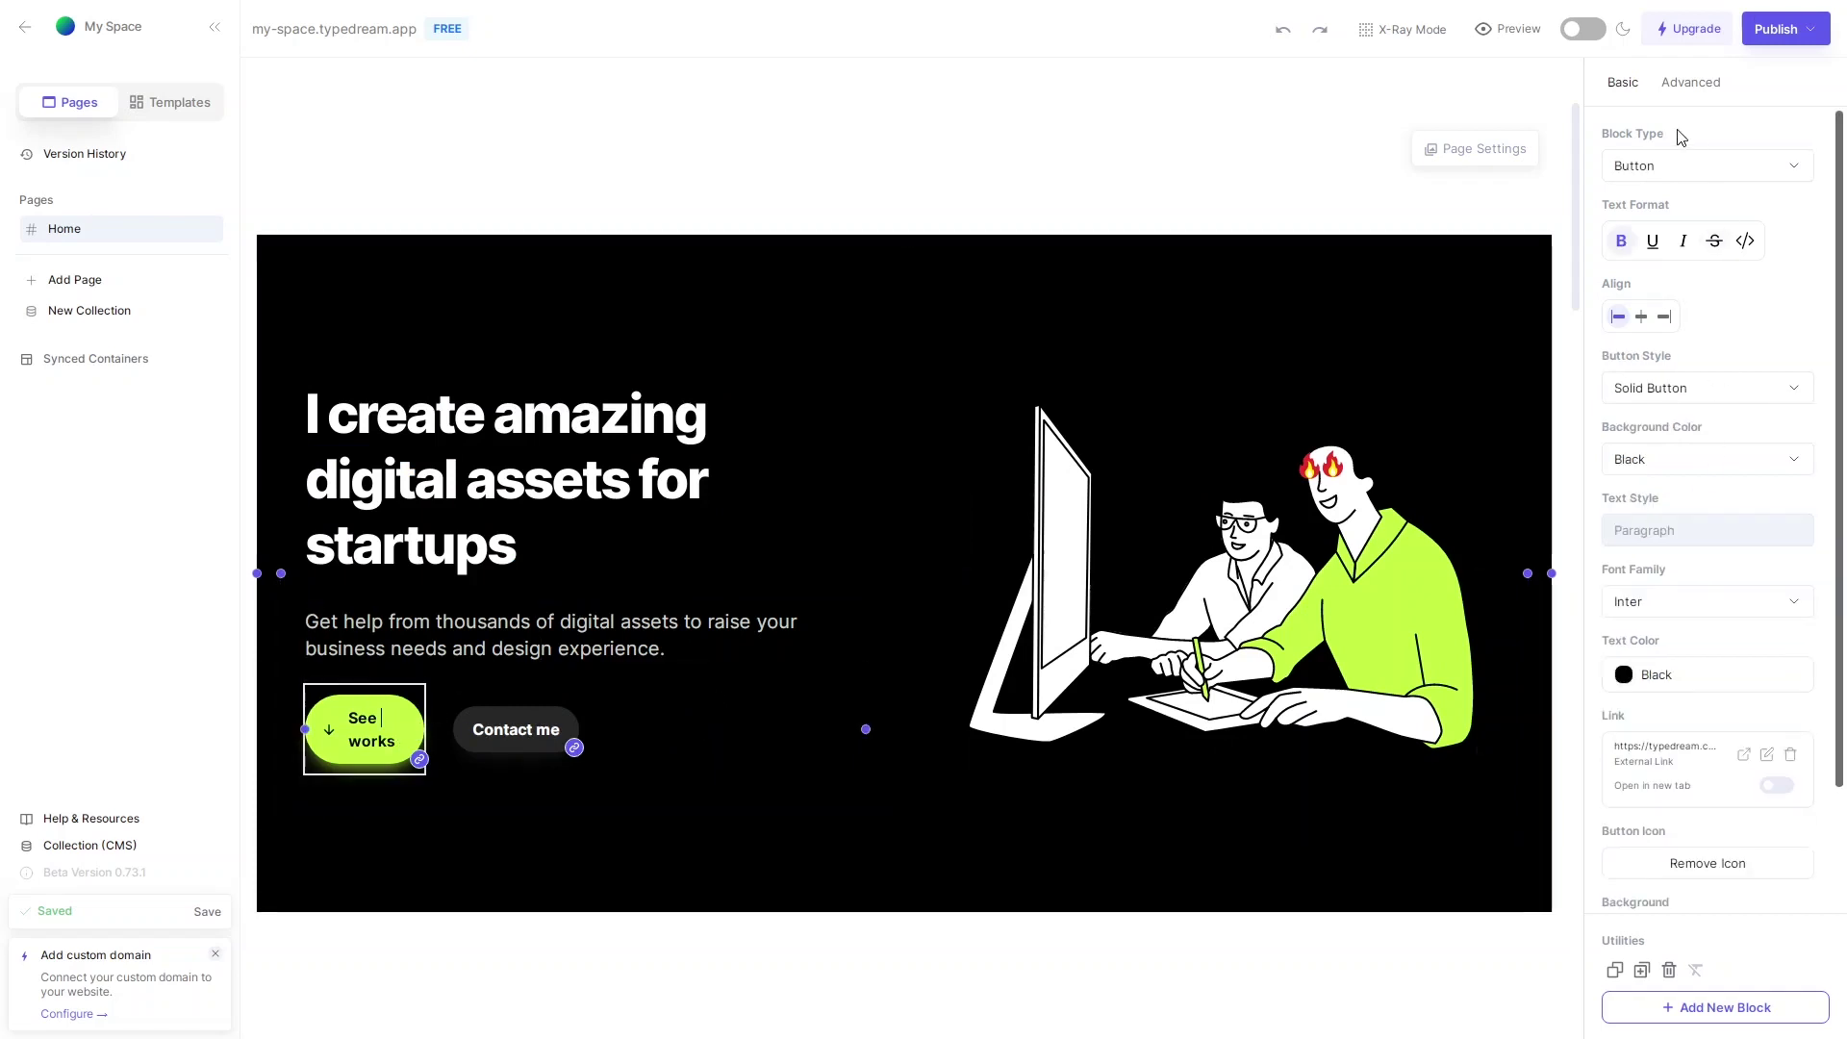
- Set the "See works" button's style to Glowing Button and look over its remaining basic and advanced settings
click(1751, 169)
click(1749, 169)
click(1770, 390)
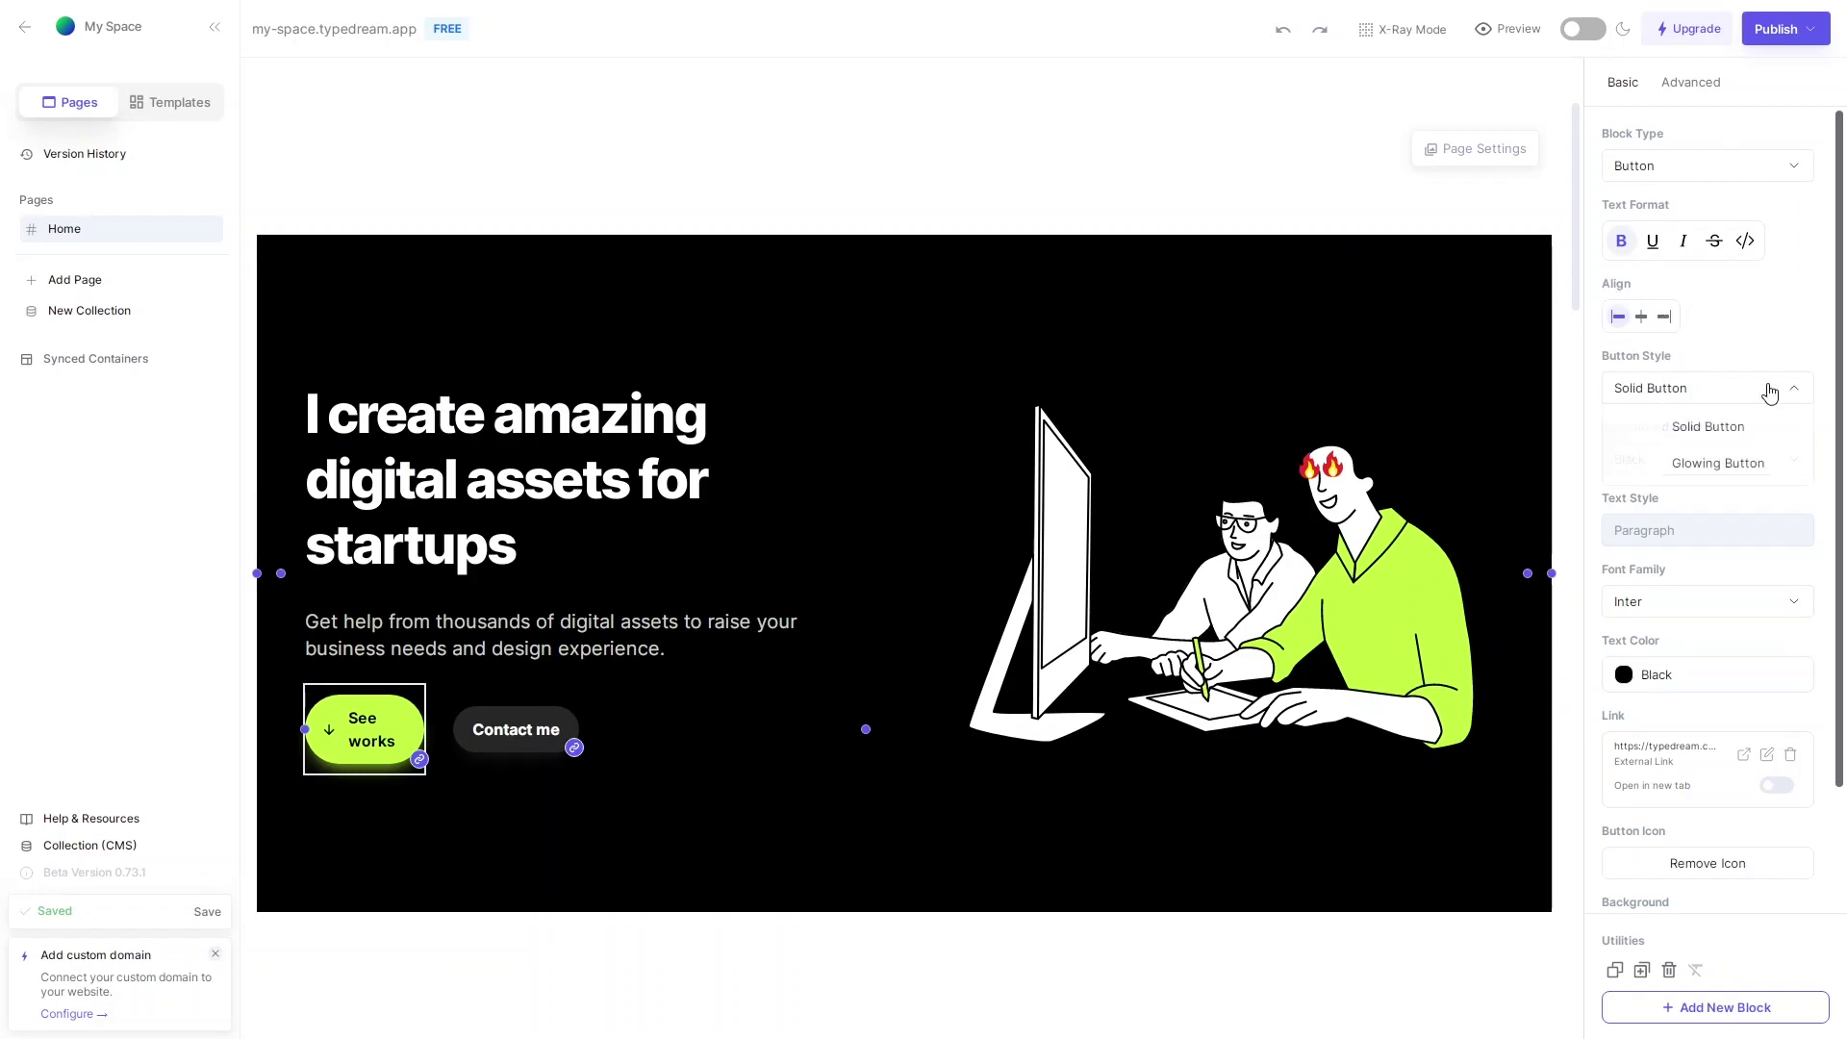
click(1751, 464)
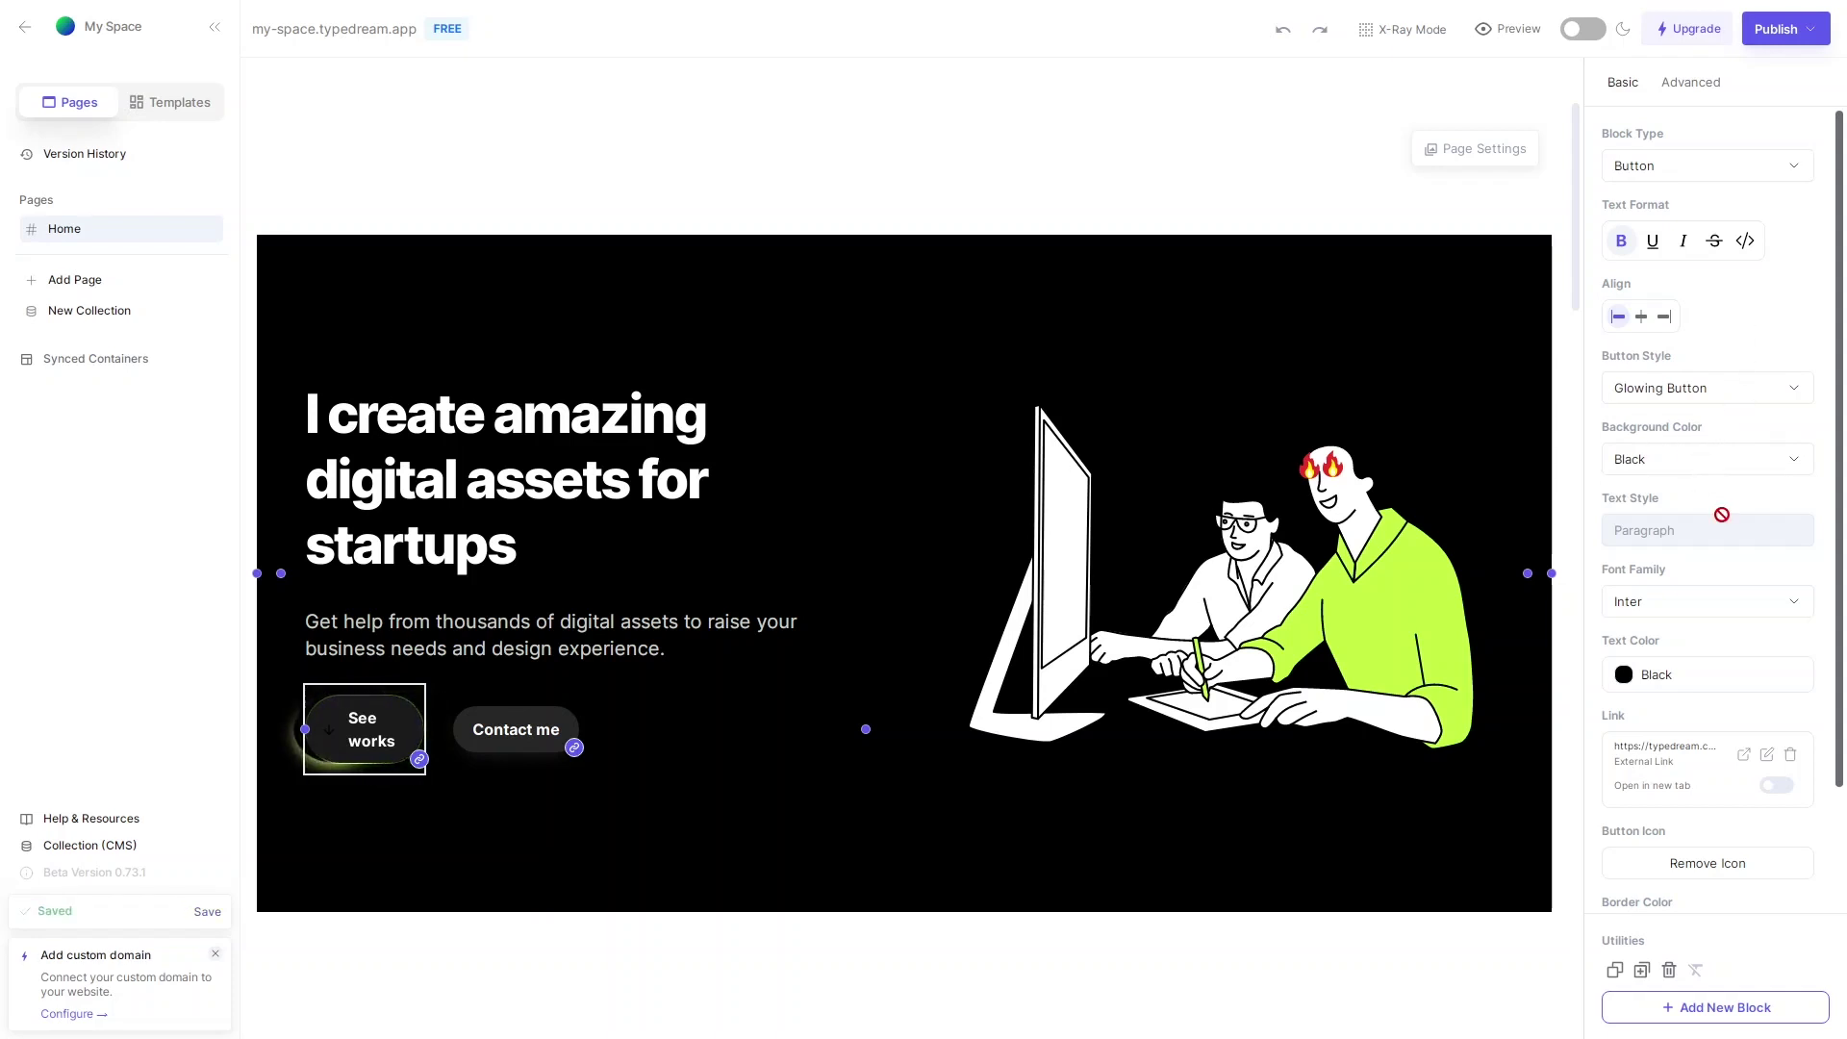
scroll(1701, 472, down, 2)
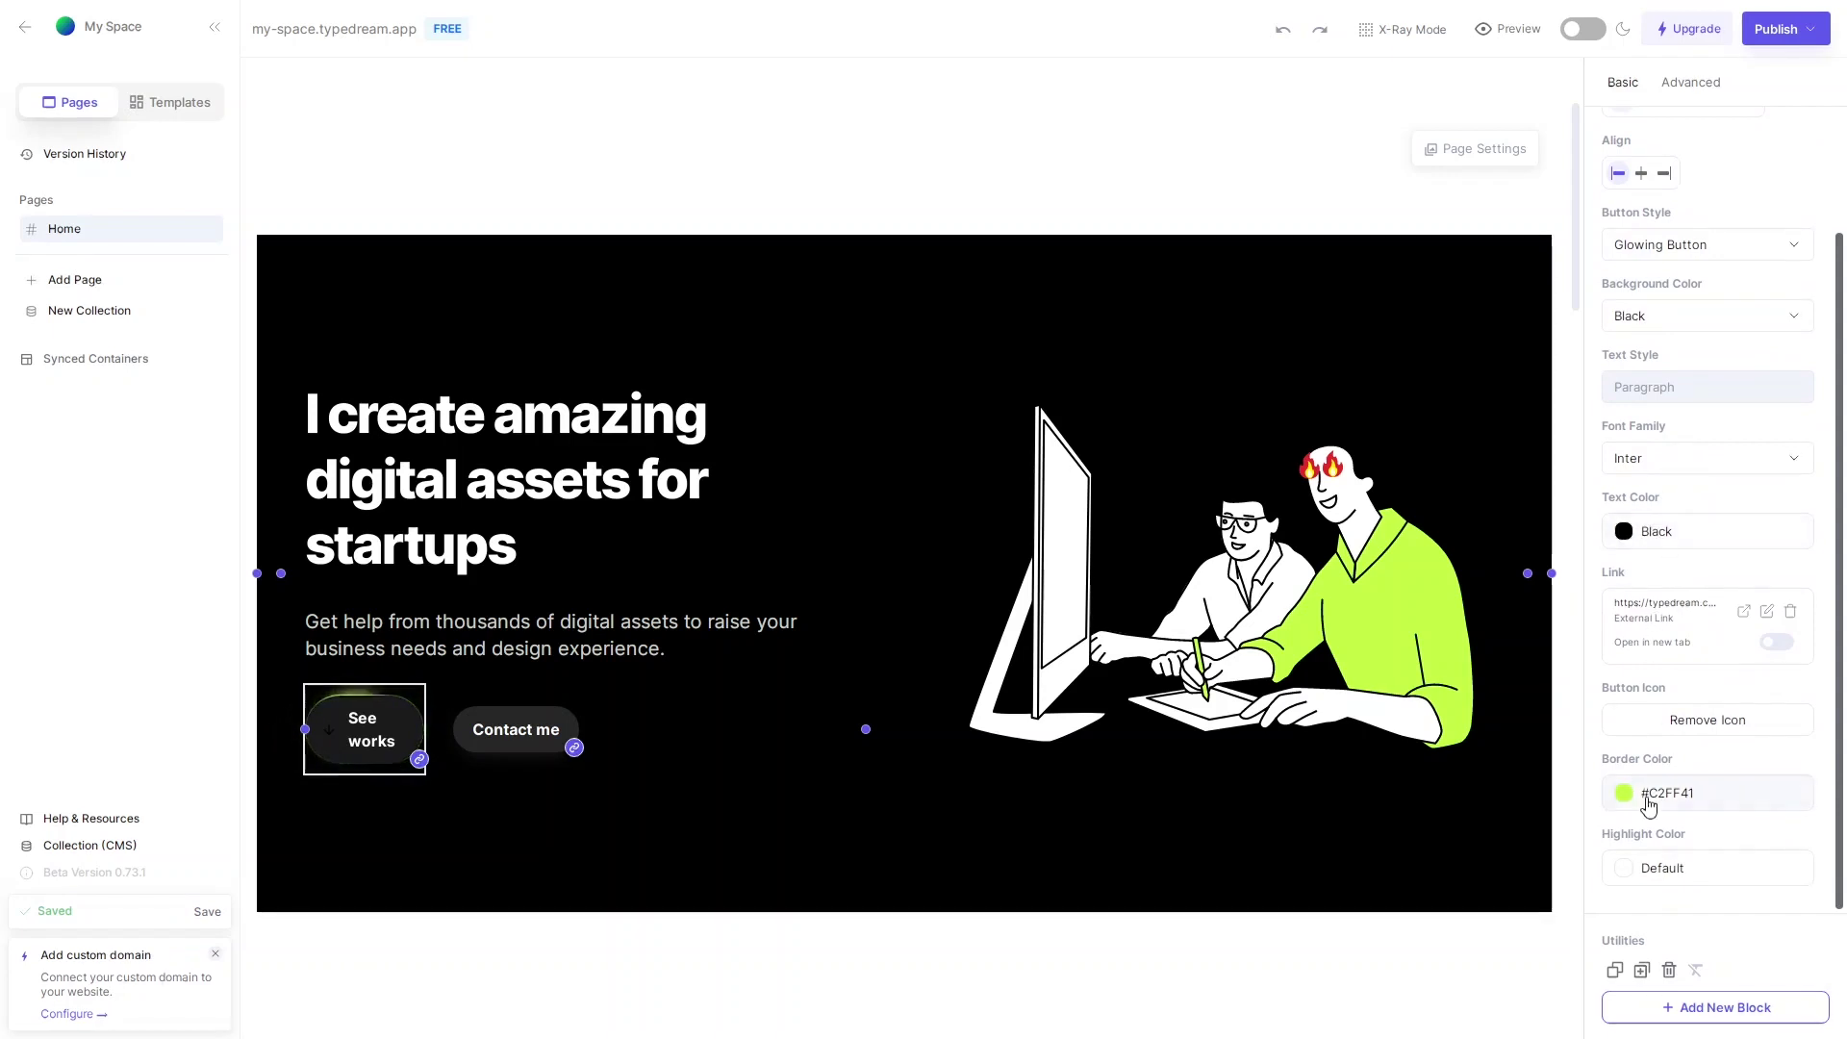
scroll(1674, 404, up, 2)
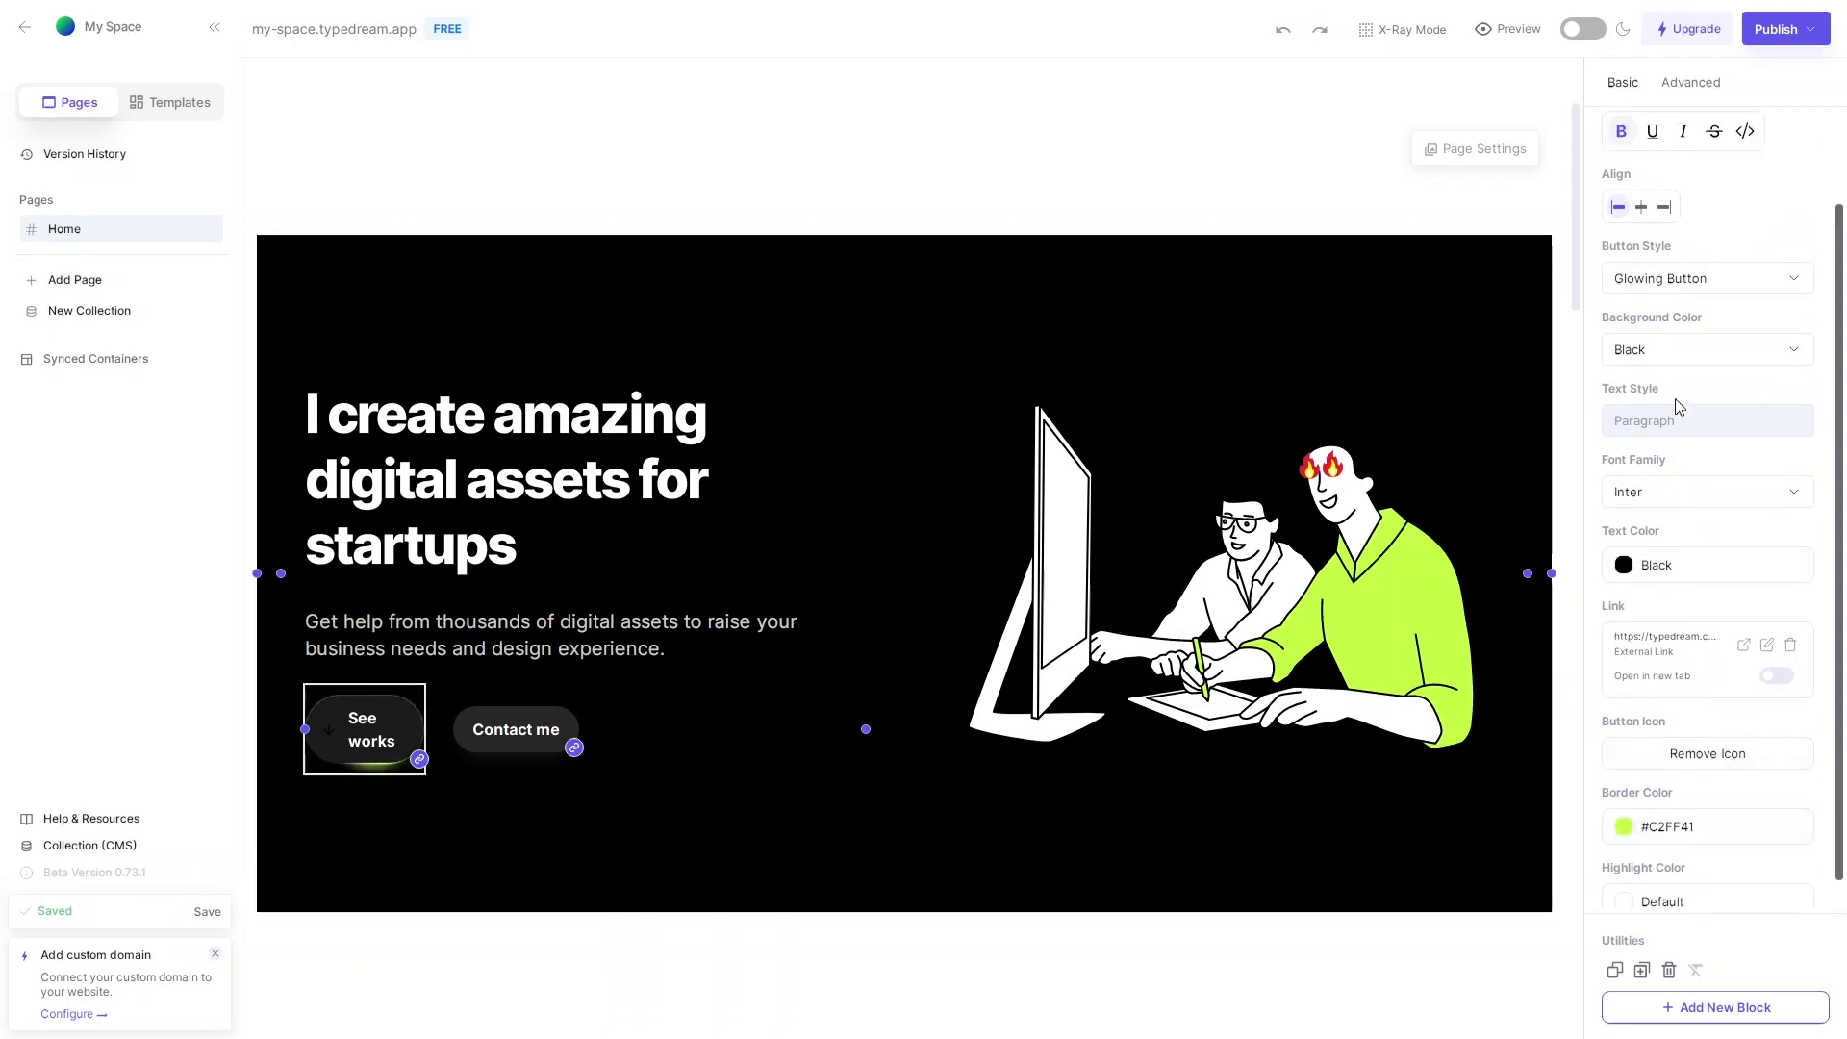
click(1685, 84)
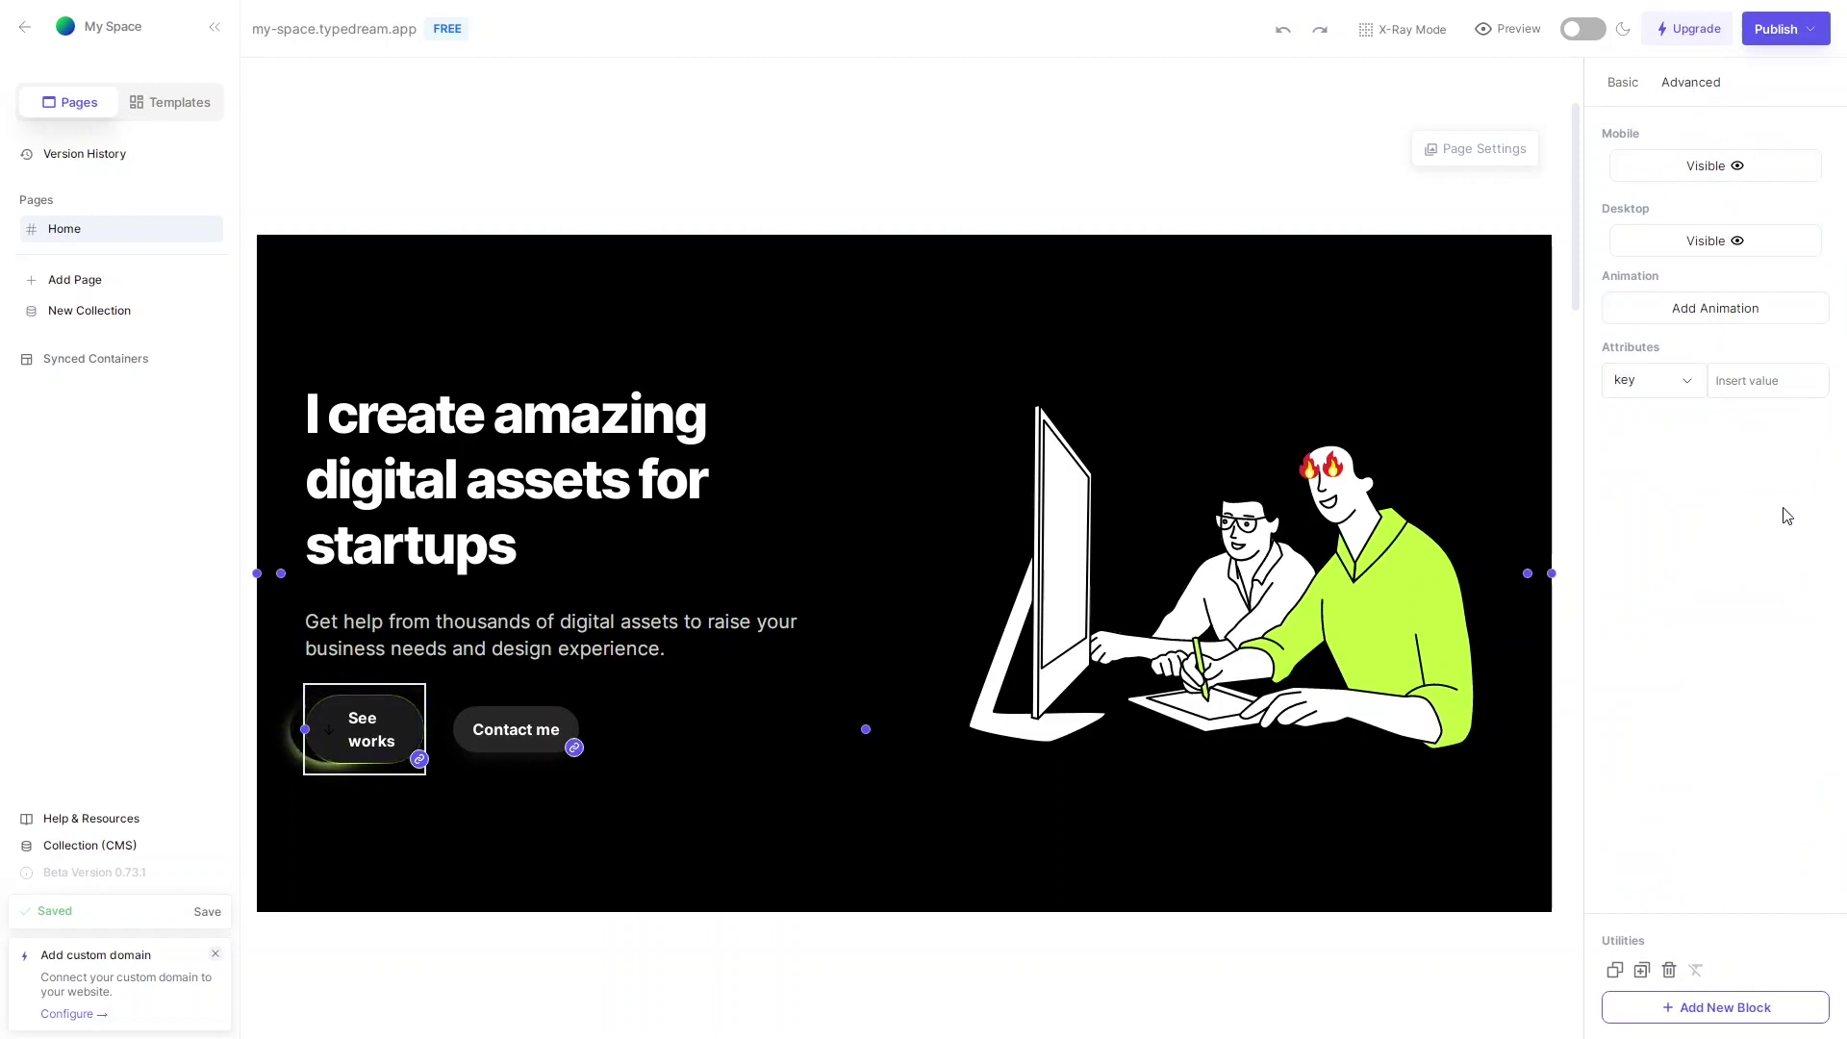
- Examine the basic and advanced settings of the hero section's illustration
click(1266, 571)
click(1255, 607)
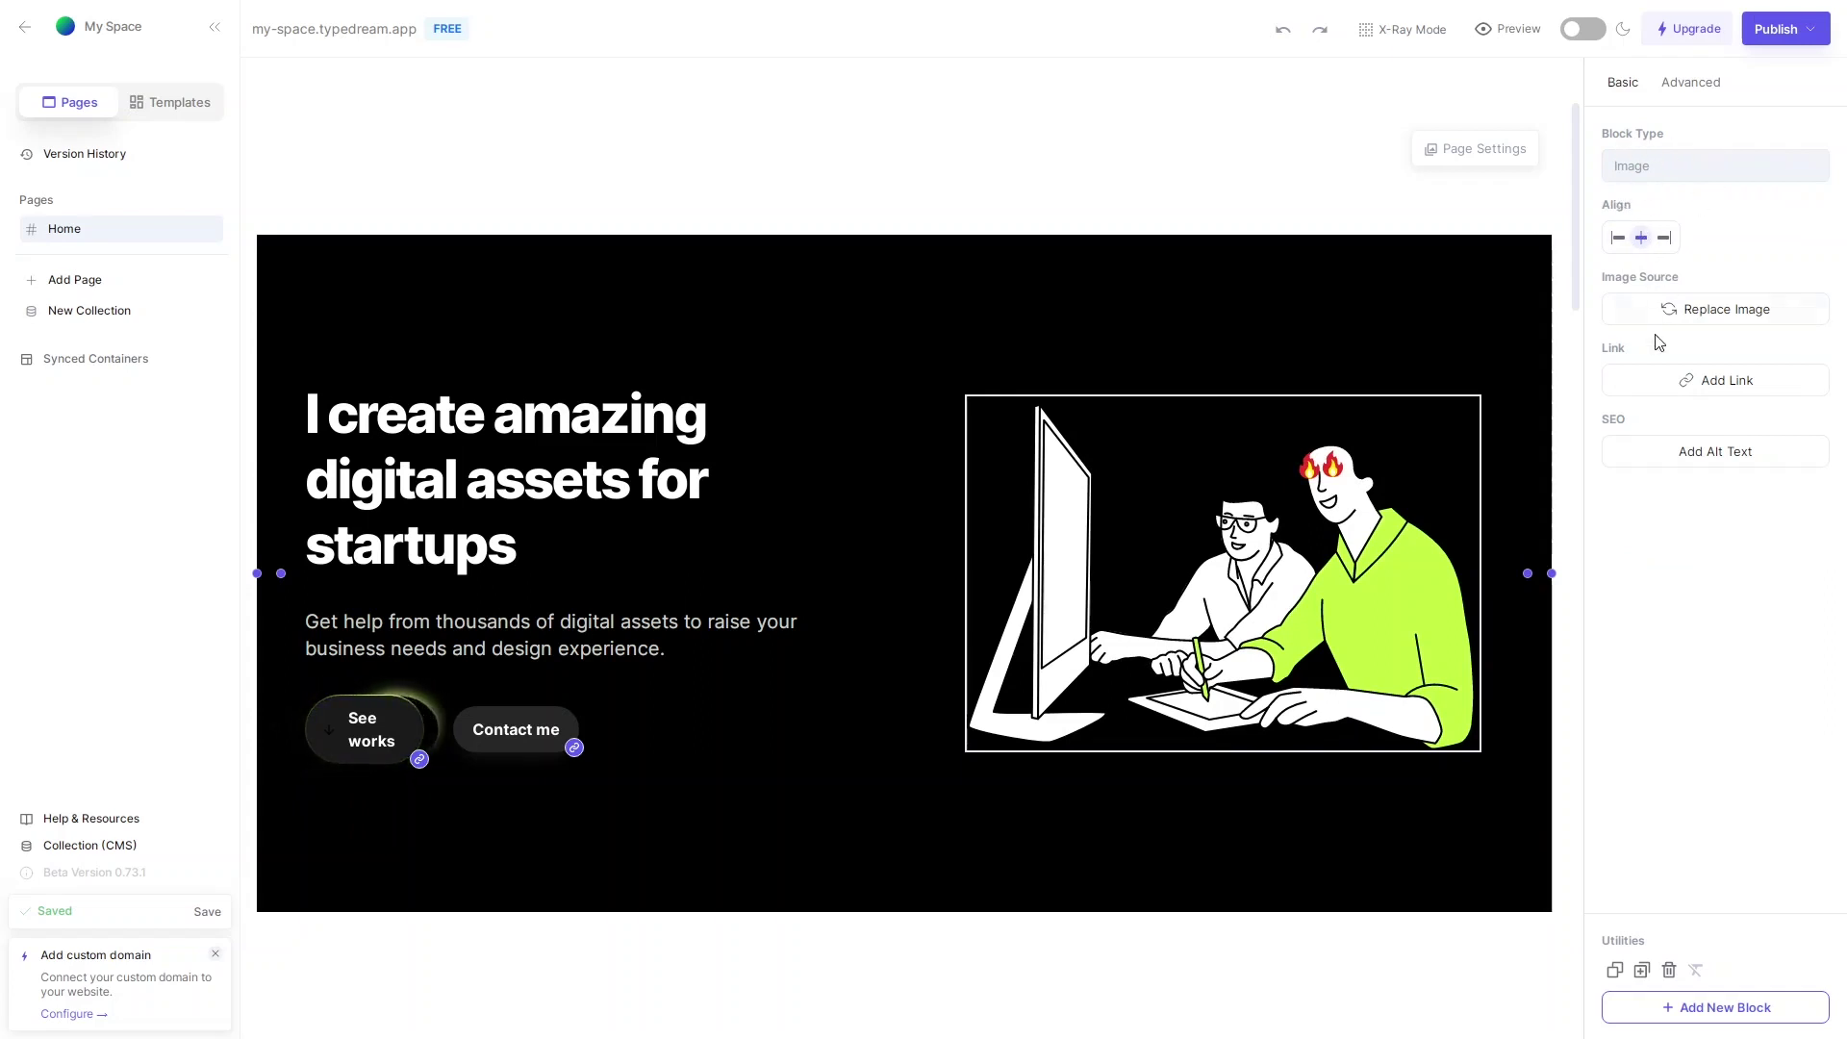
click(1681, 84)
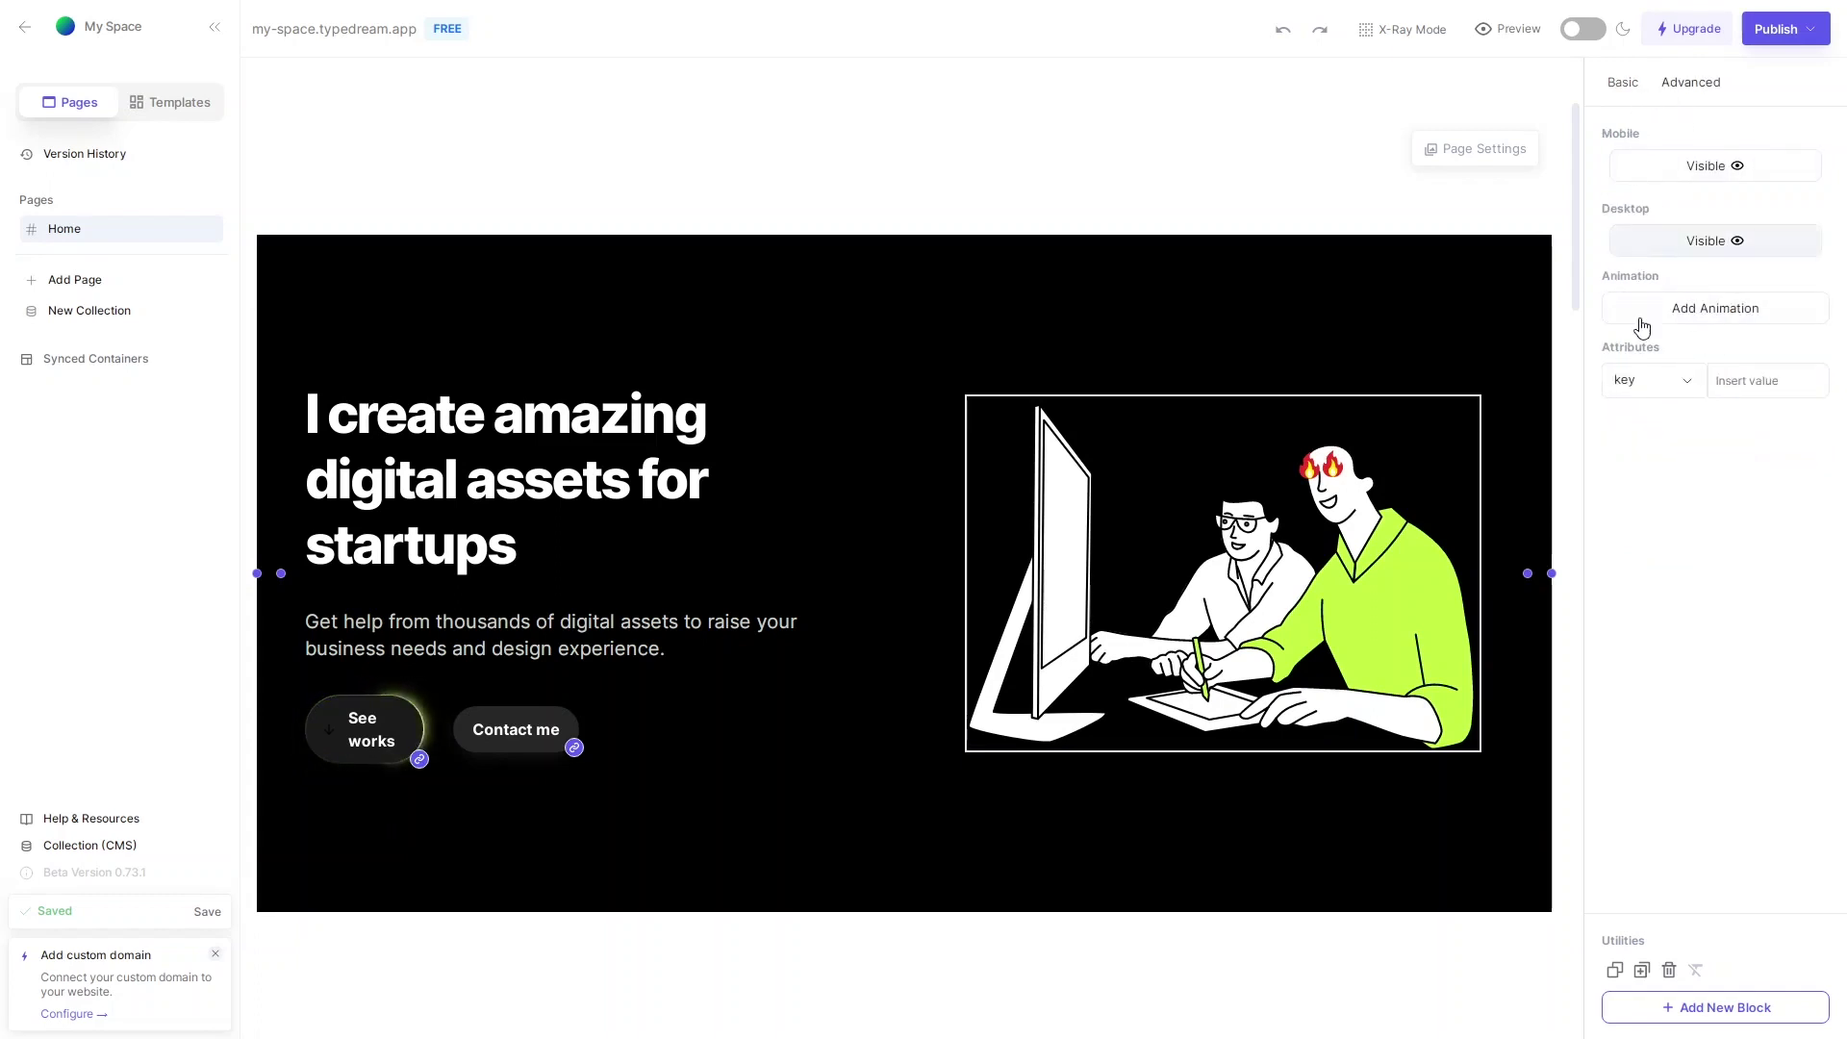
click(1626, 82)
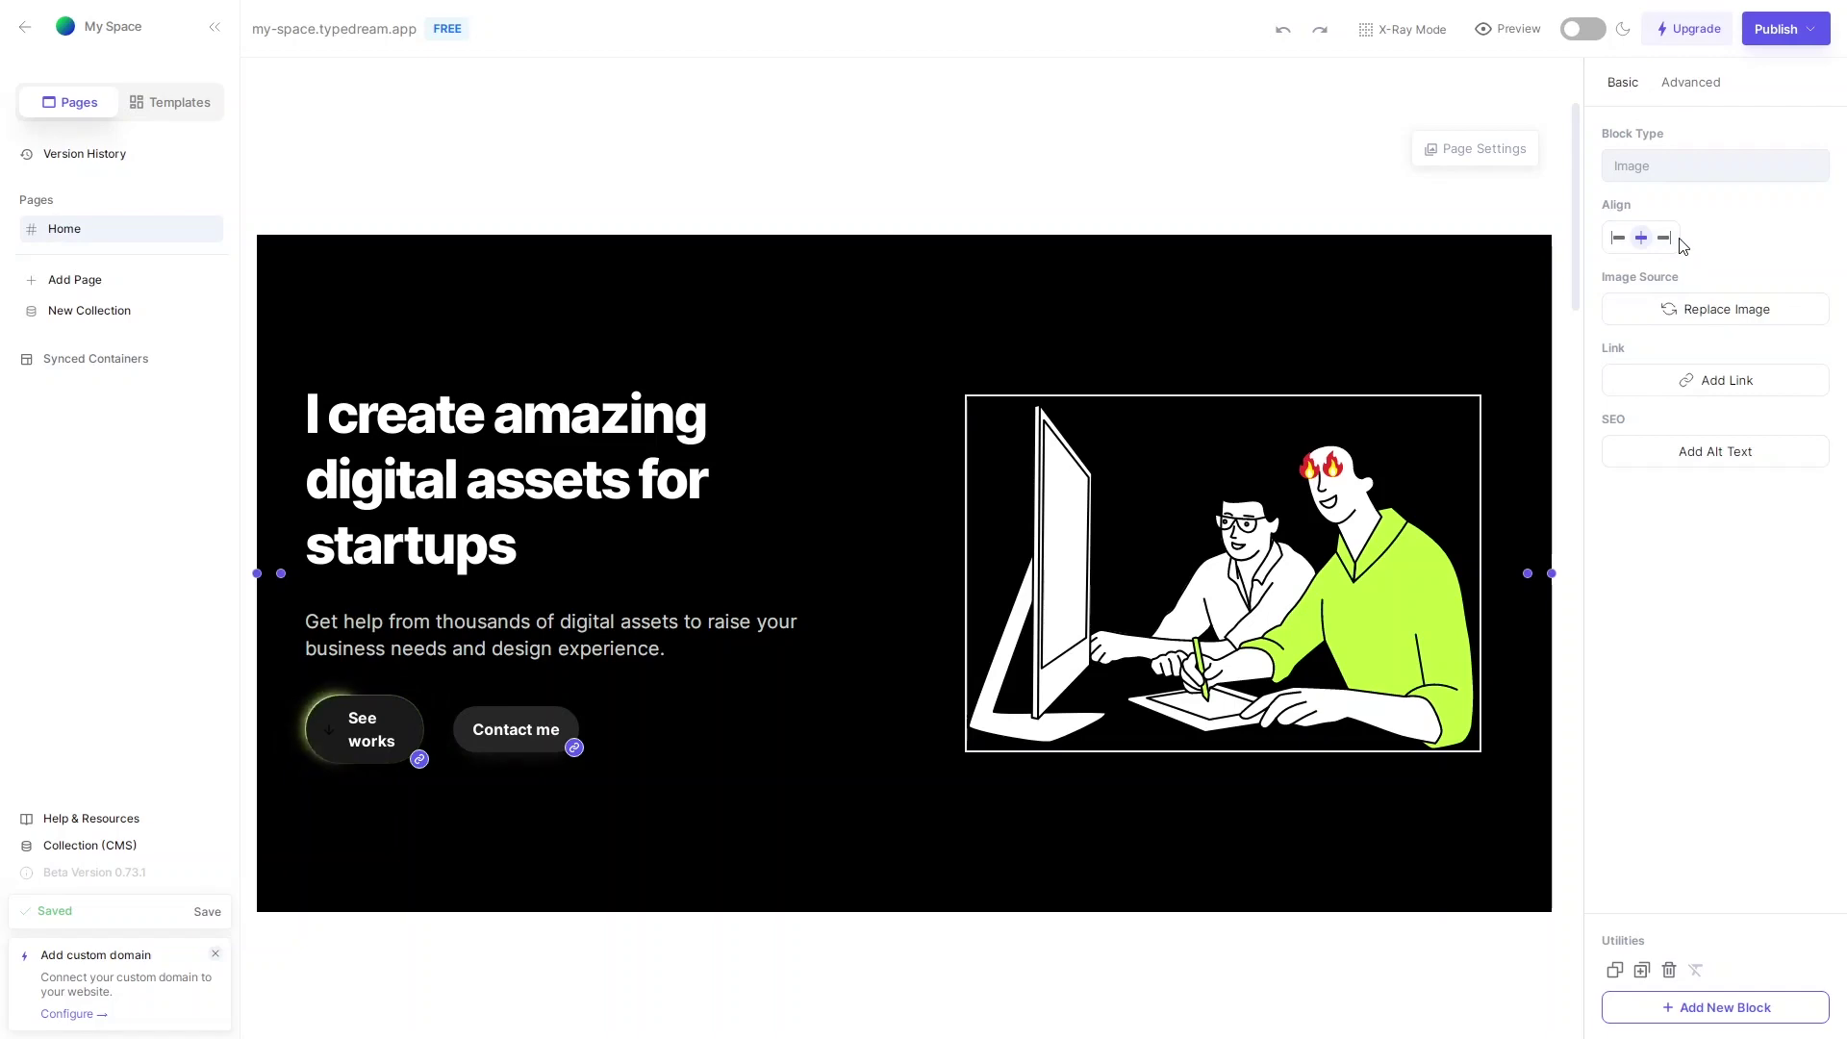
- Look through the page's services, testimonial, product license and email sections down to its end
scroll(904, 288, down, 4)
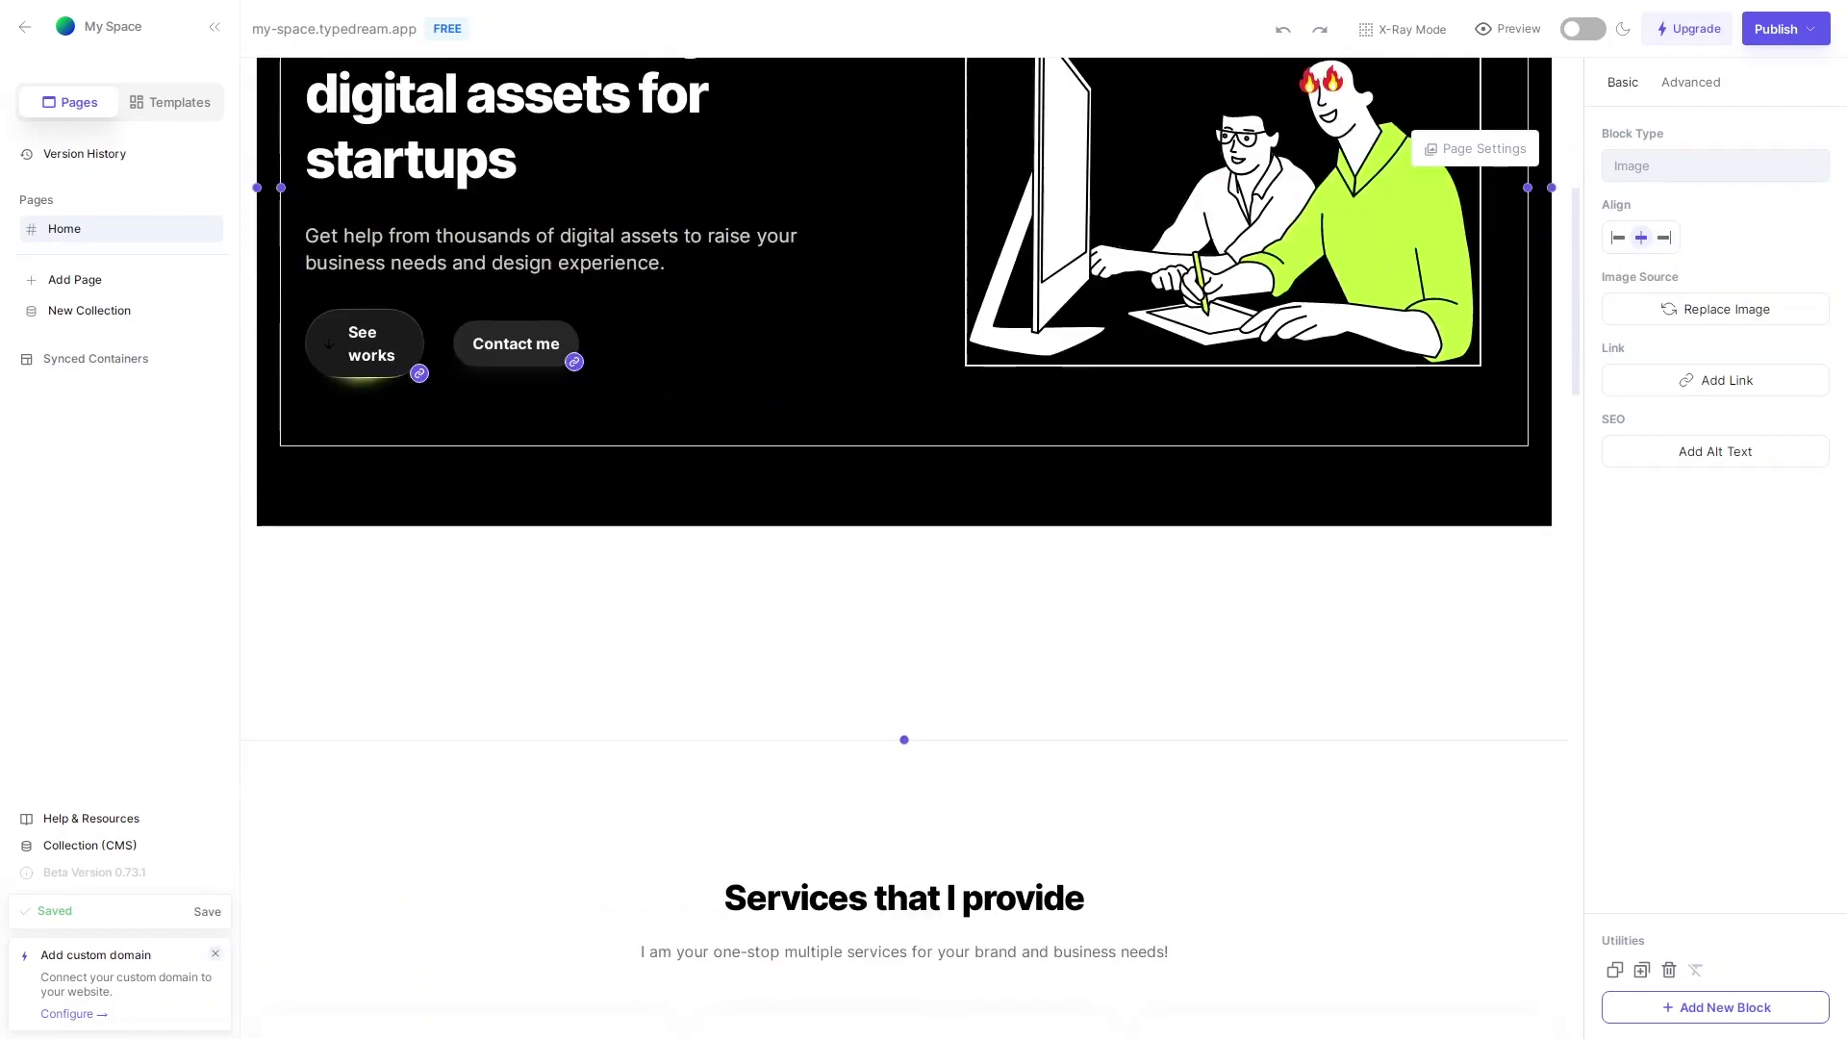
scroll(1055, 397, down, 8)
scroll(1055, 398, up, 3)
scroll(962, 443, down, 1)
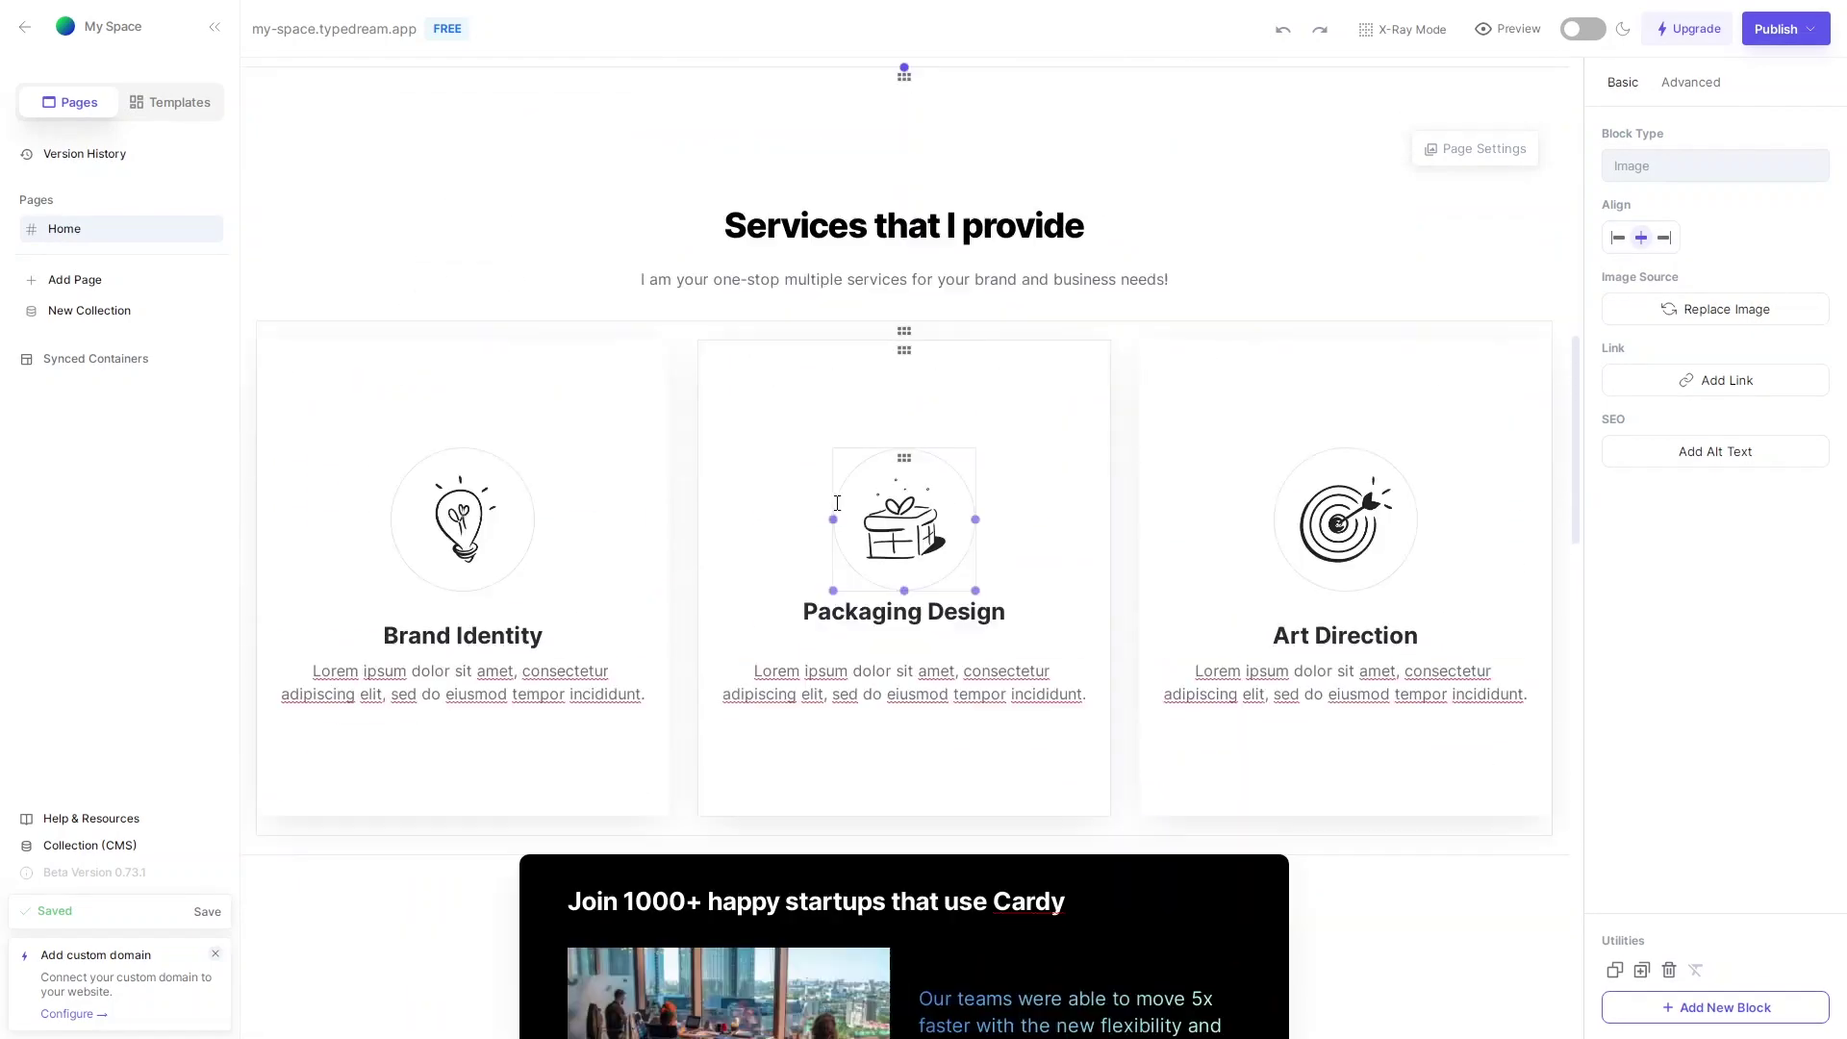
scroll(783, 482, down, 6)
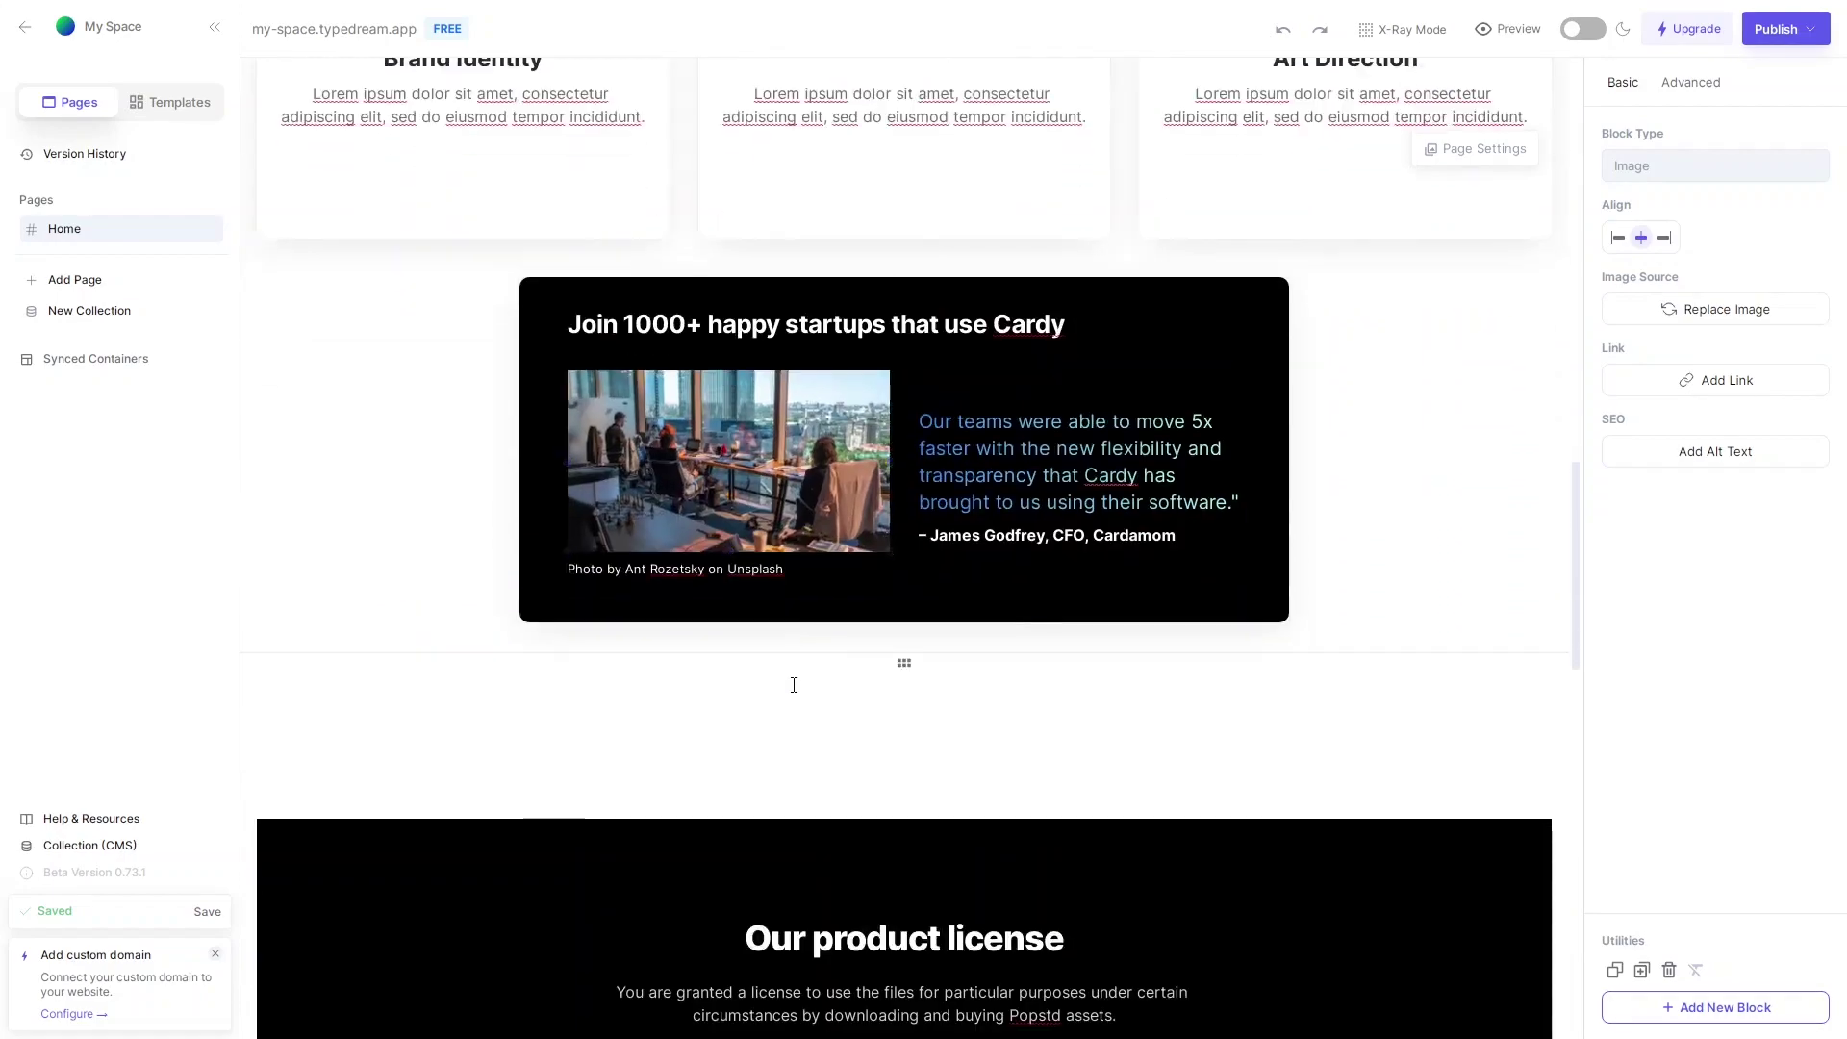
scroll(793, 678, down, 1)
scroll(792, 661, up, 5)
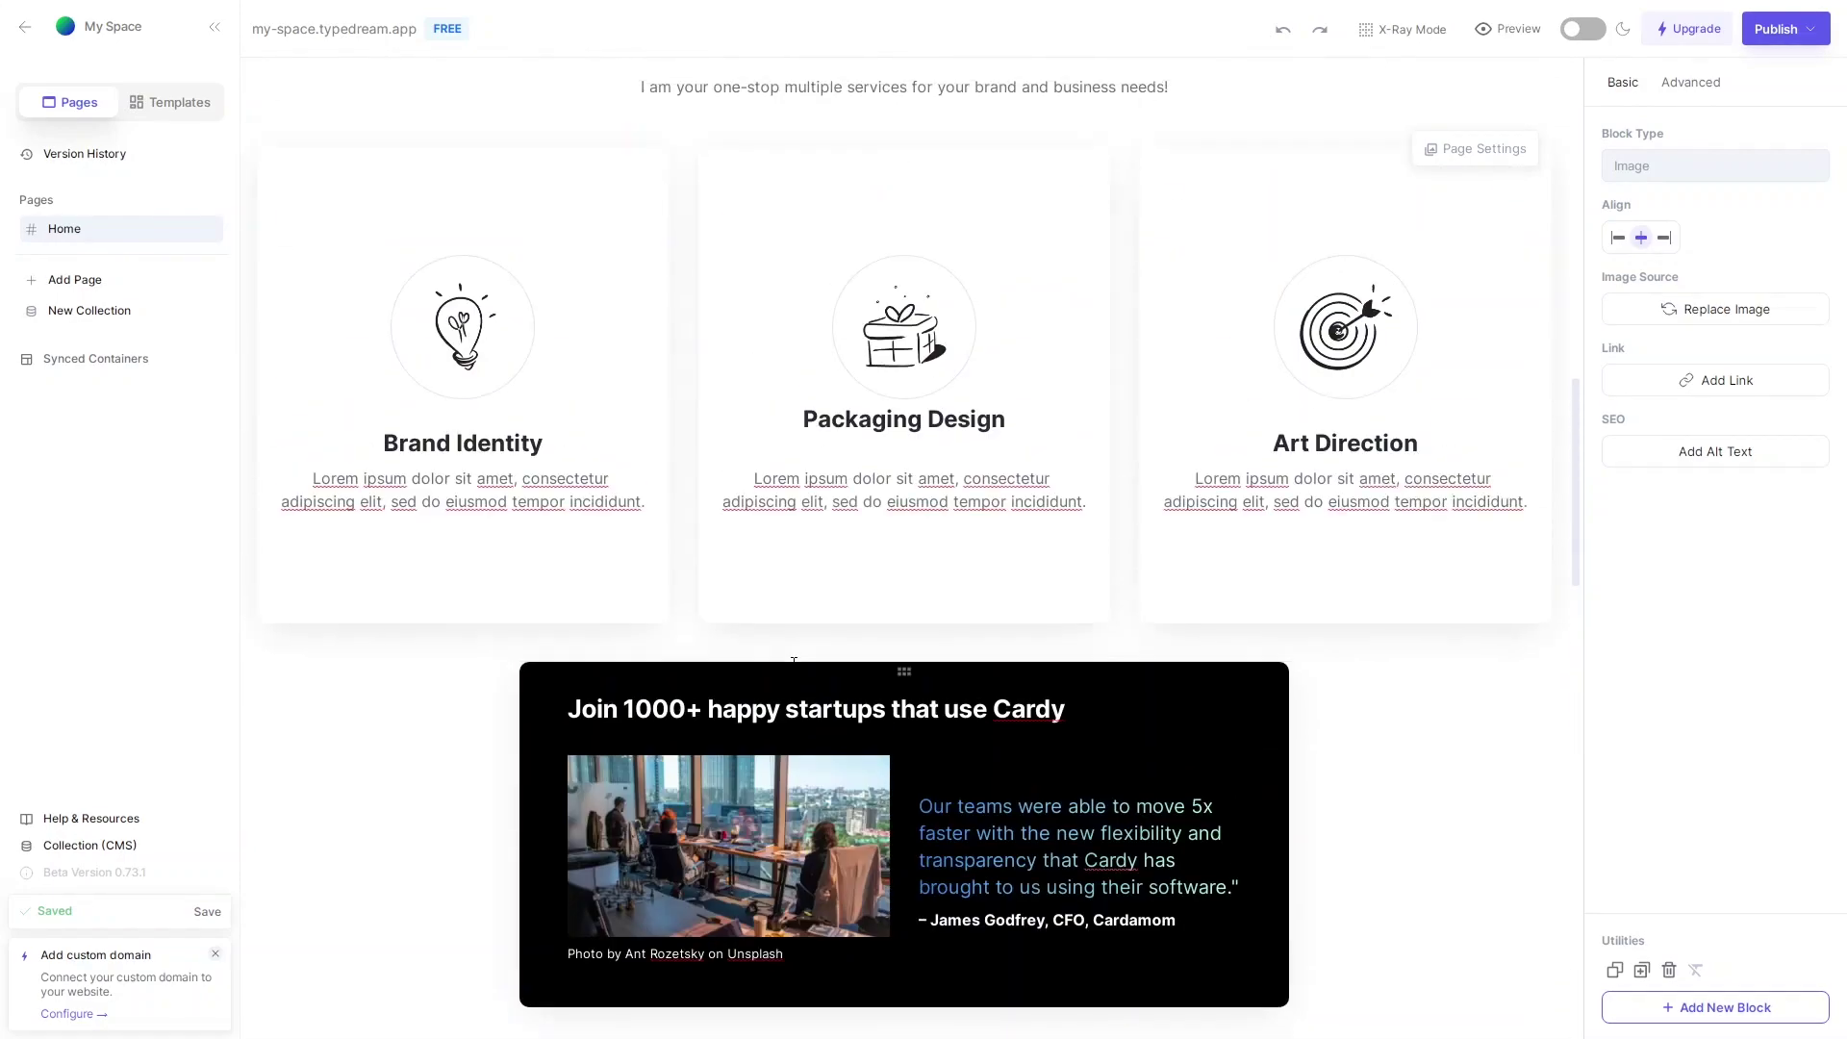
scroll(793, 660, down, 10)
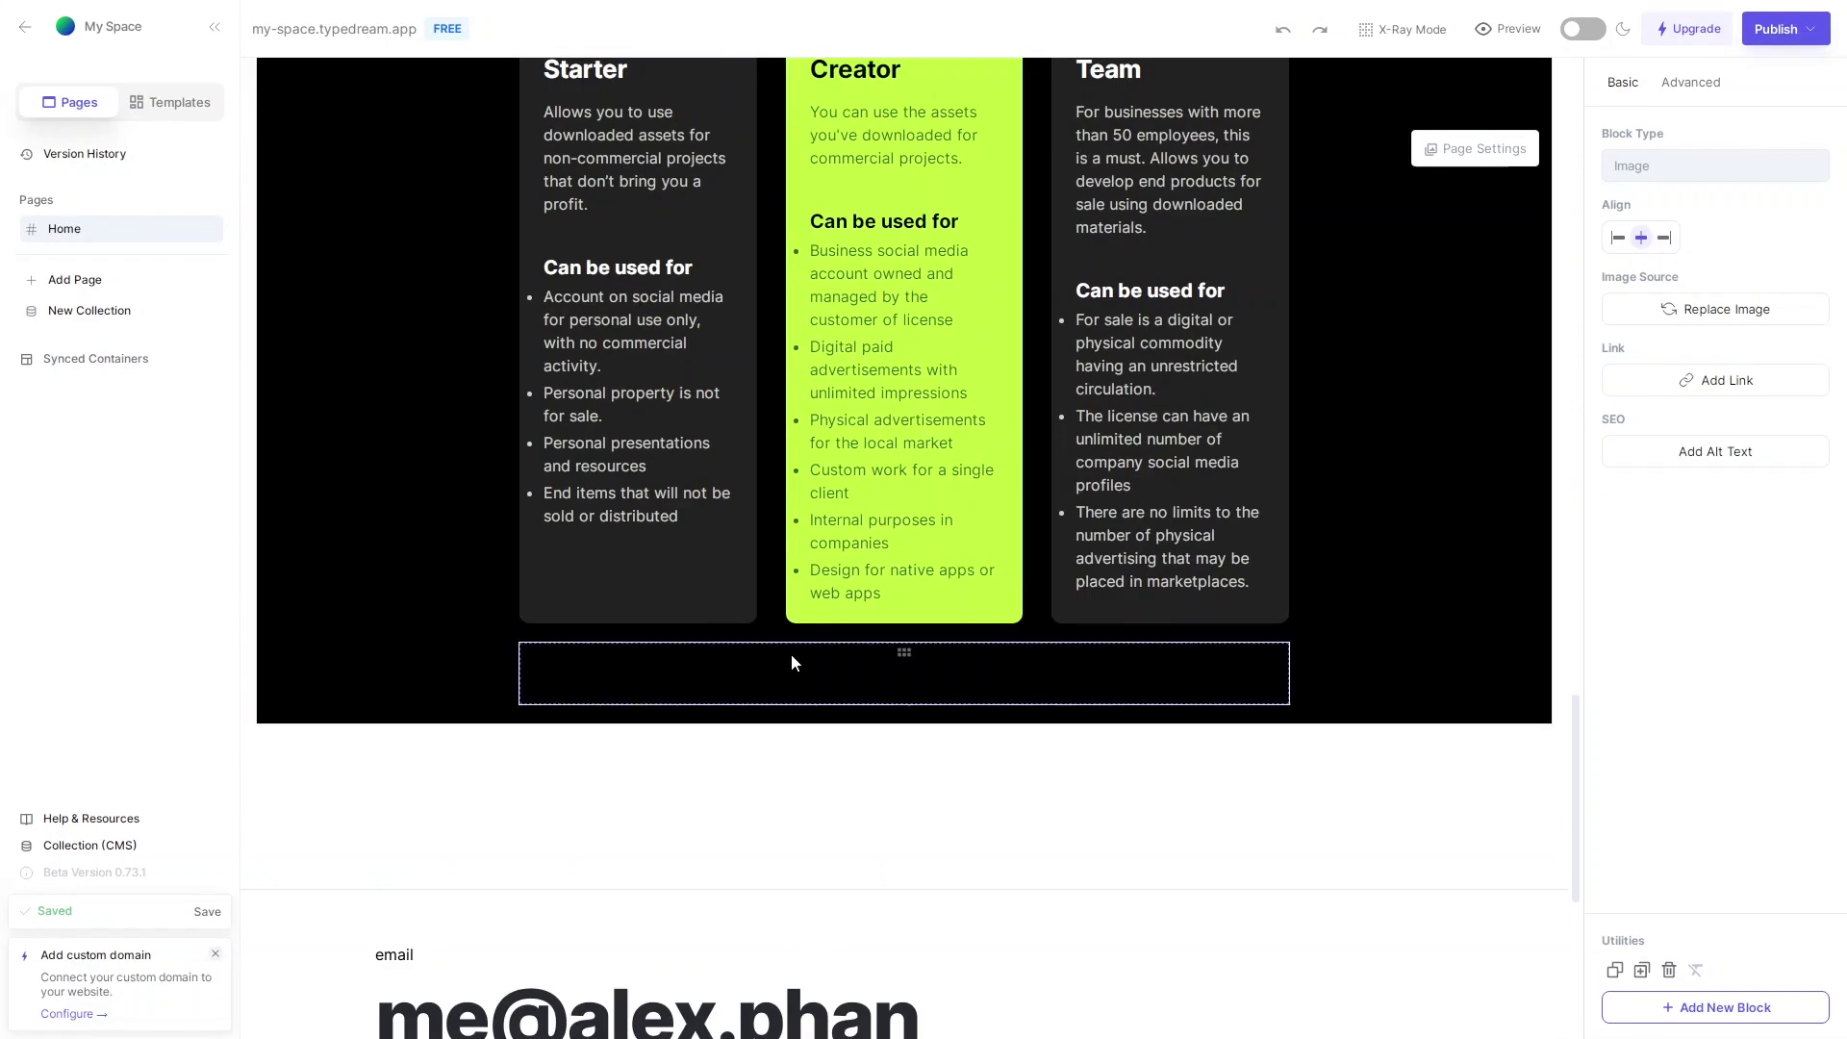
scroll(791, 654, down, 6)
scroll(790, 662, down, 1)
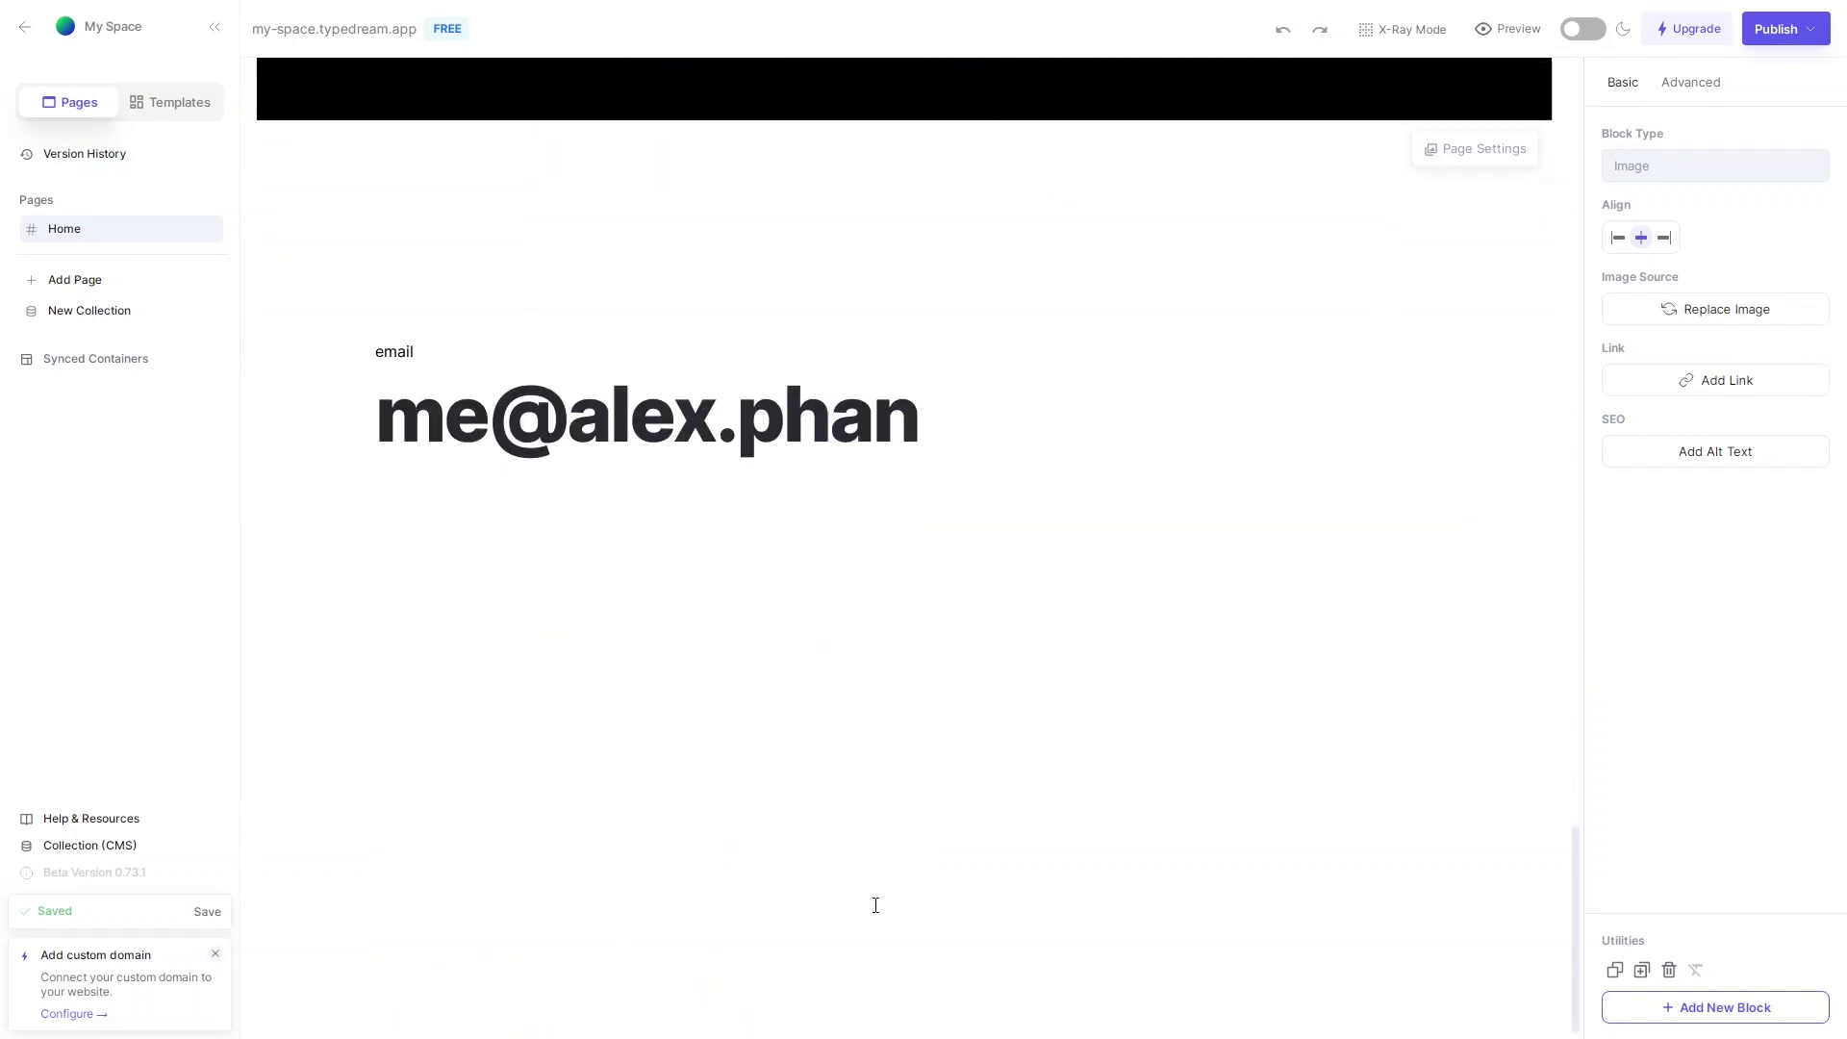
- Add a new container block and move it below the email address at the end of the page
click(1679, 1008)
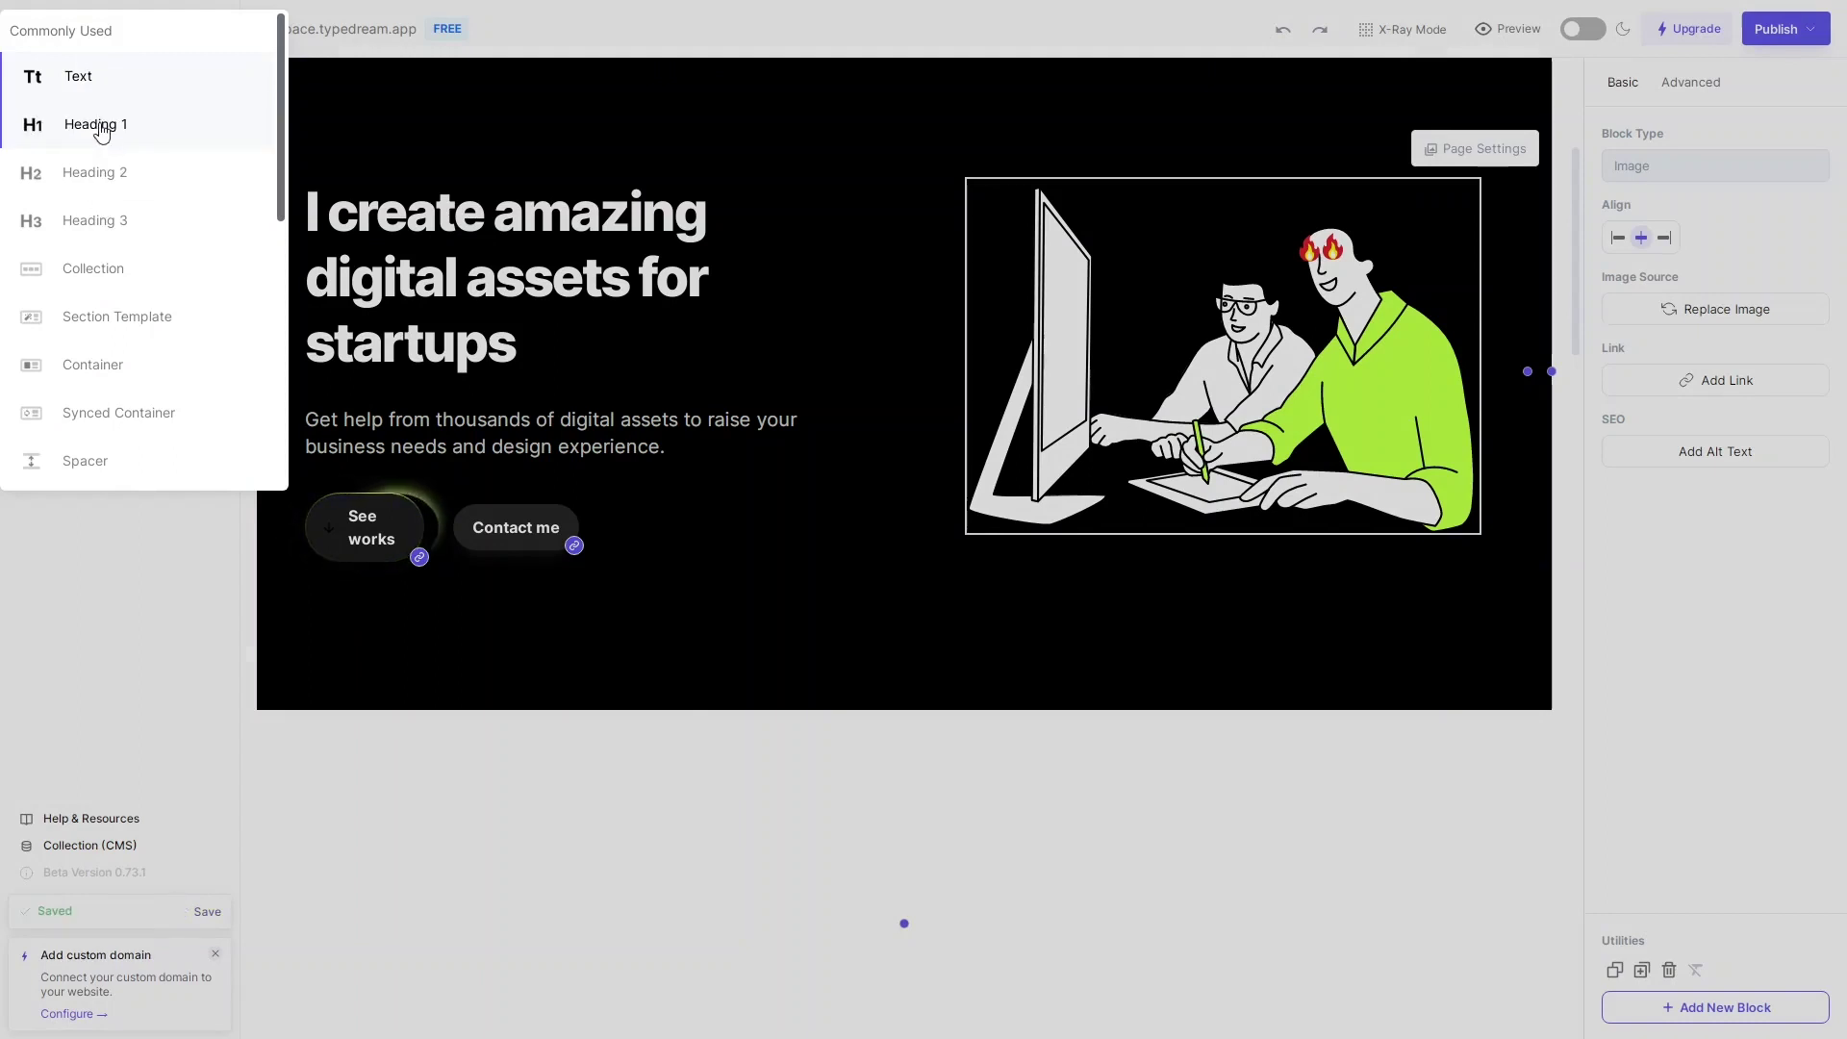
click(119, 376)
scroll(712, 540, down, 5)
scroll(1186, 296, up, 2)
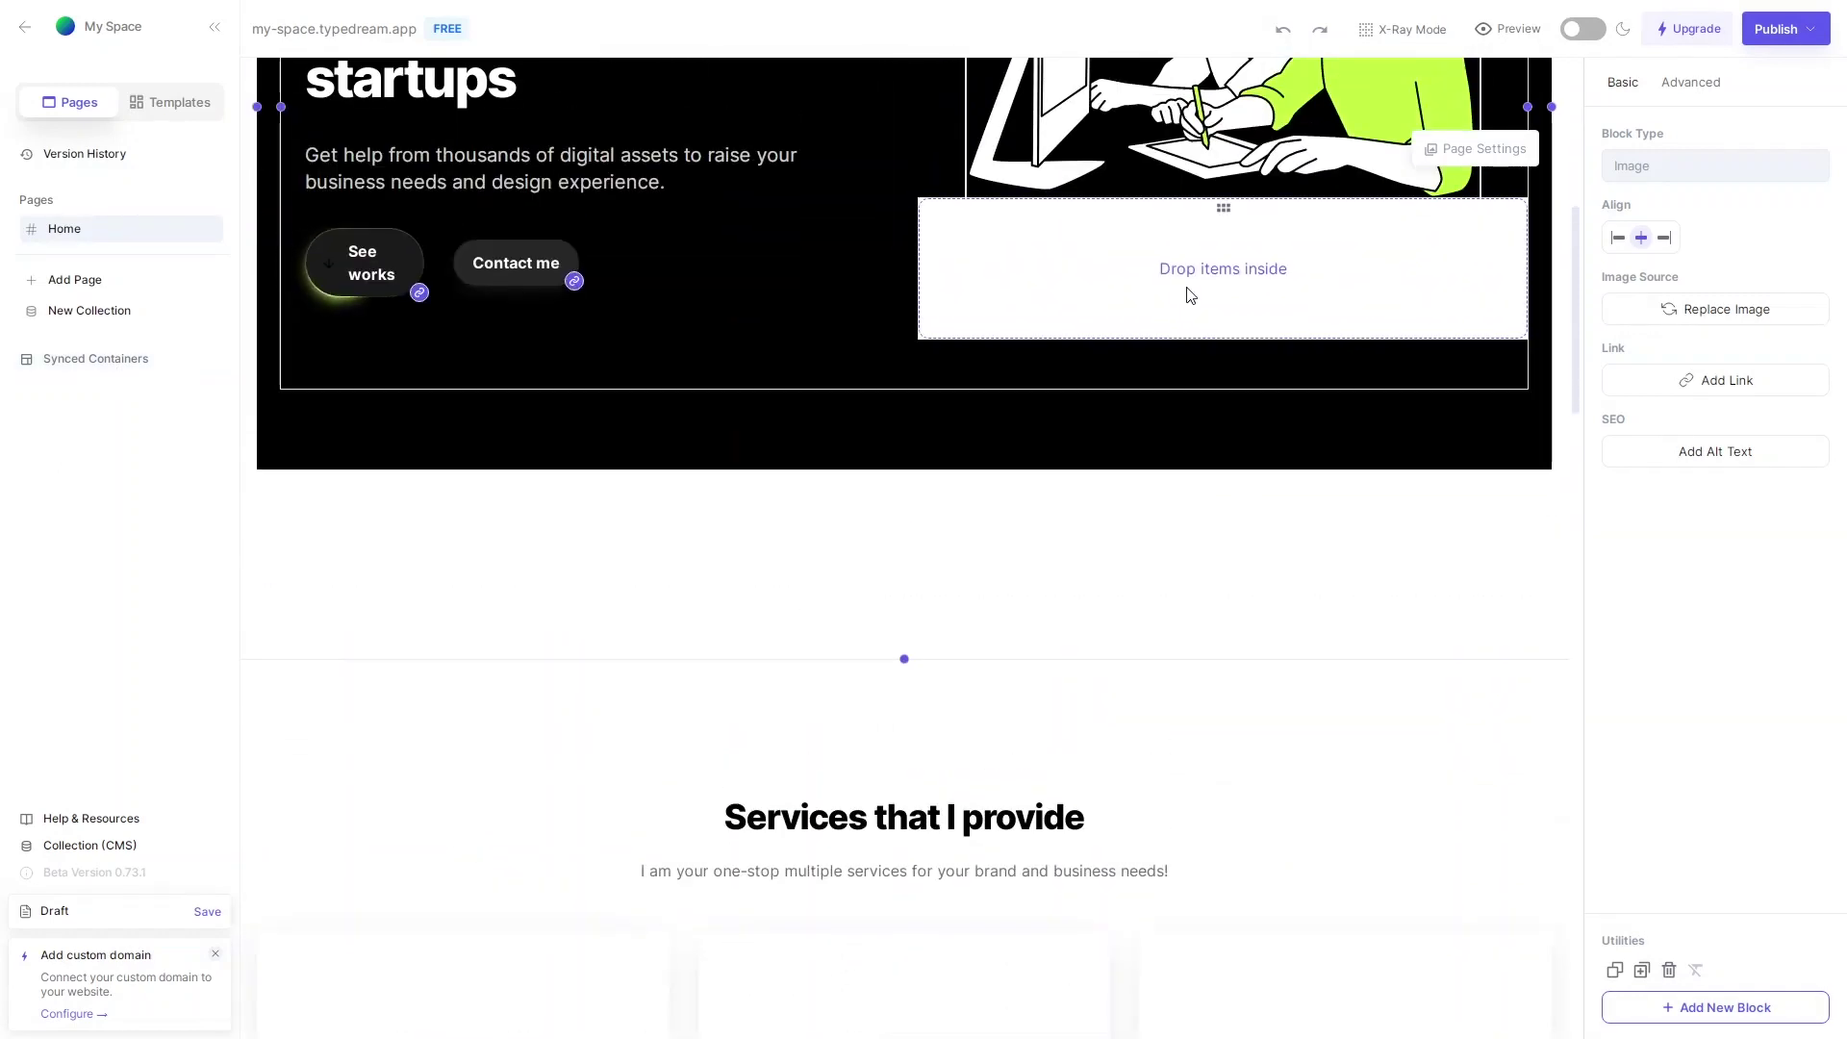
click(1226, 202)
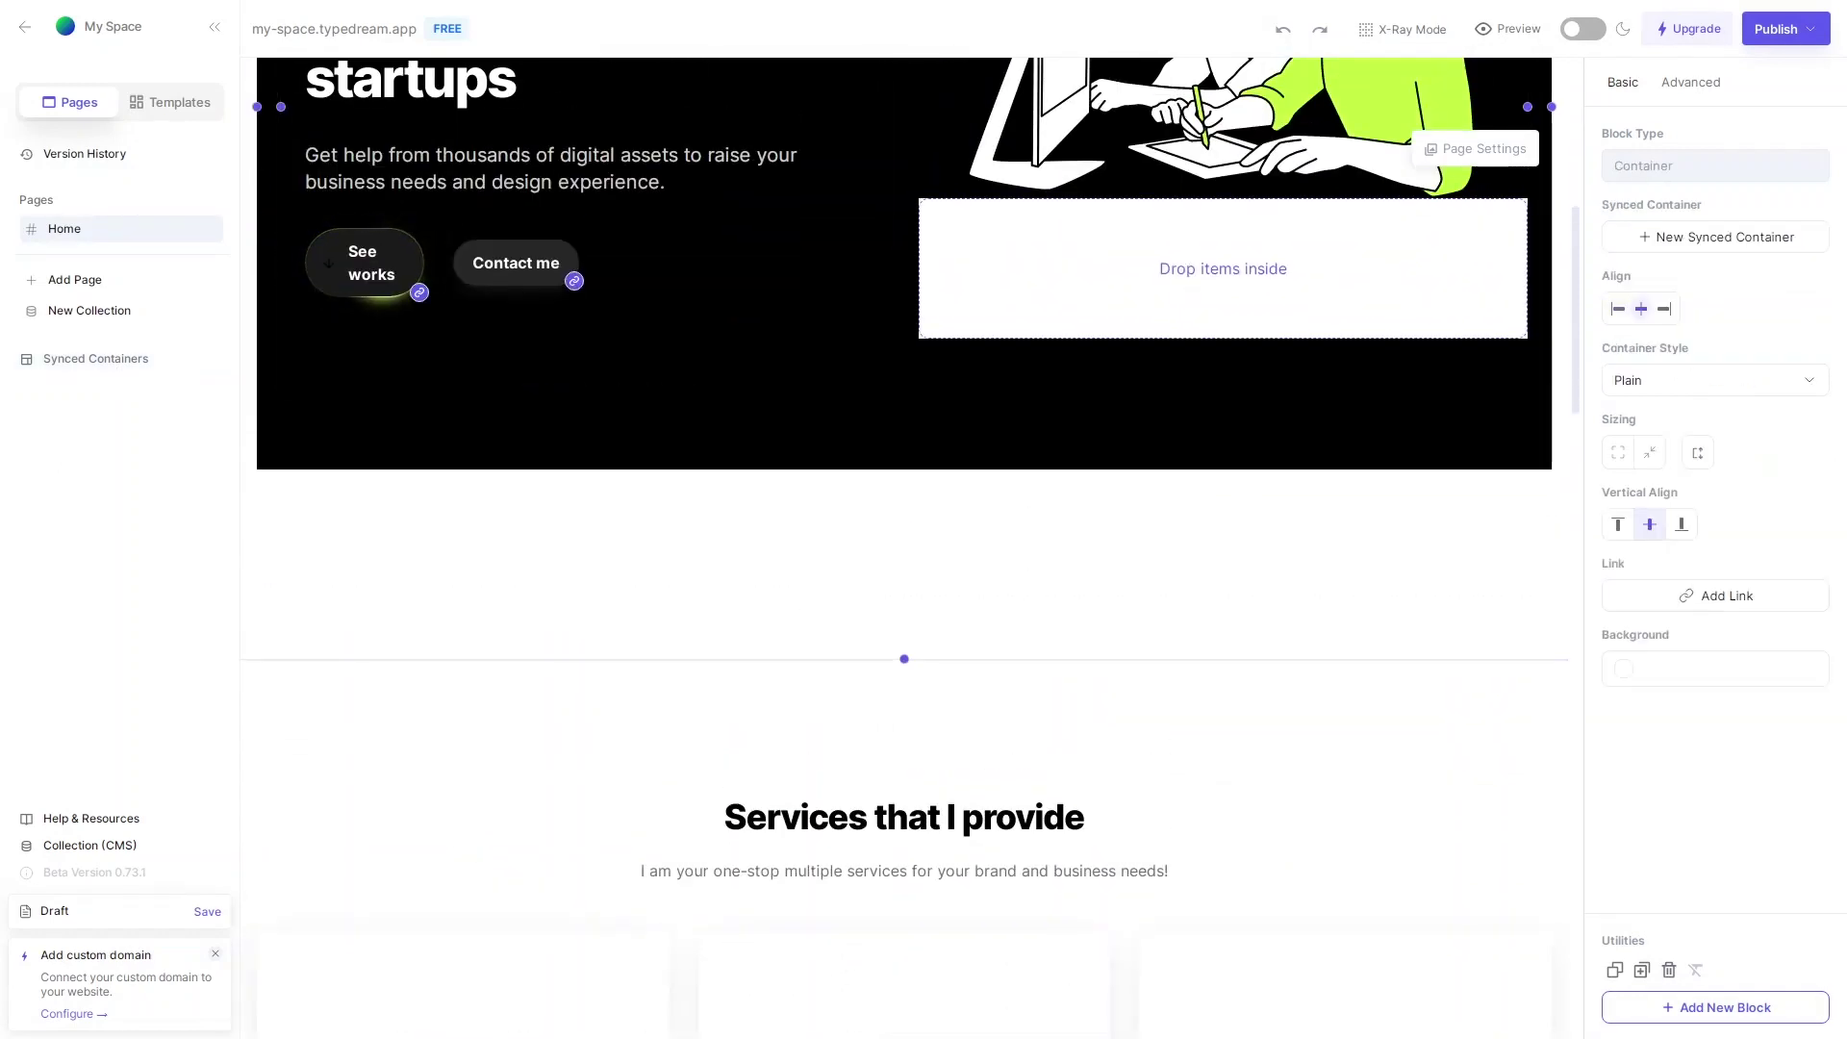
drag(1221, 198, 872, 515)
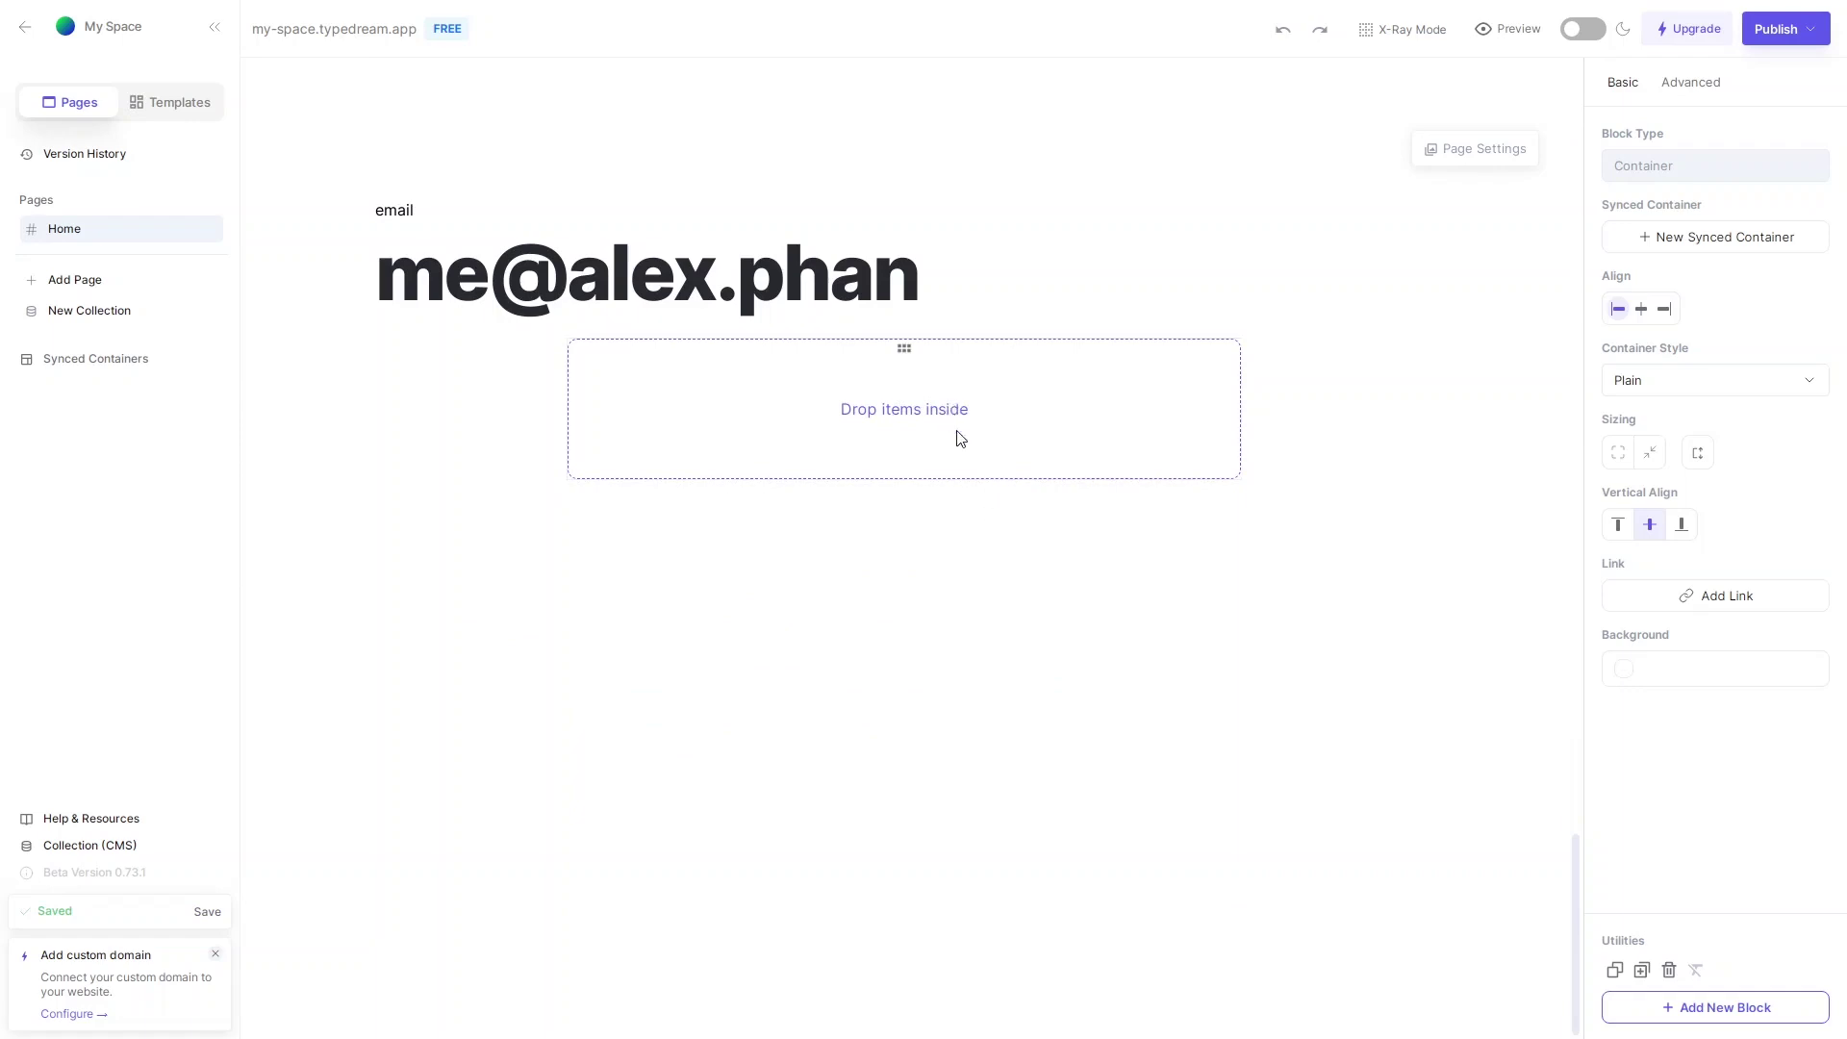
- Add a button block inside the container below the email address, and delete the container with its contents
click(1717, 1007)
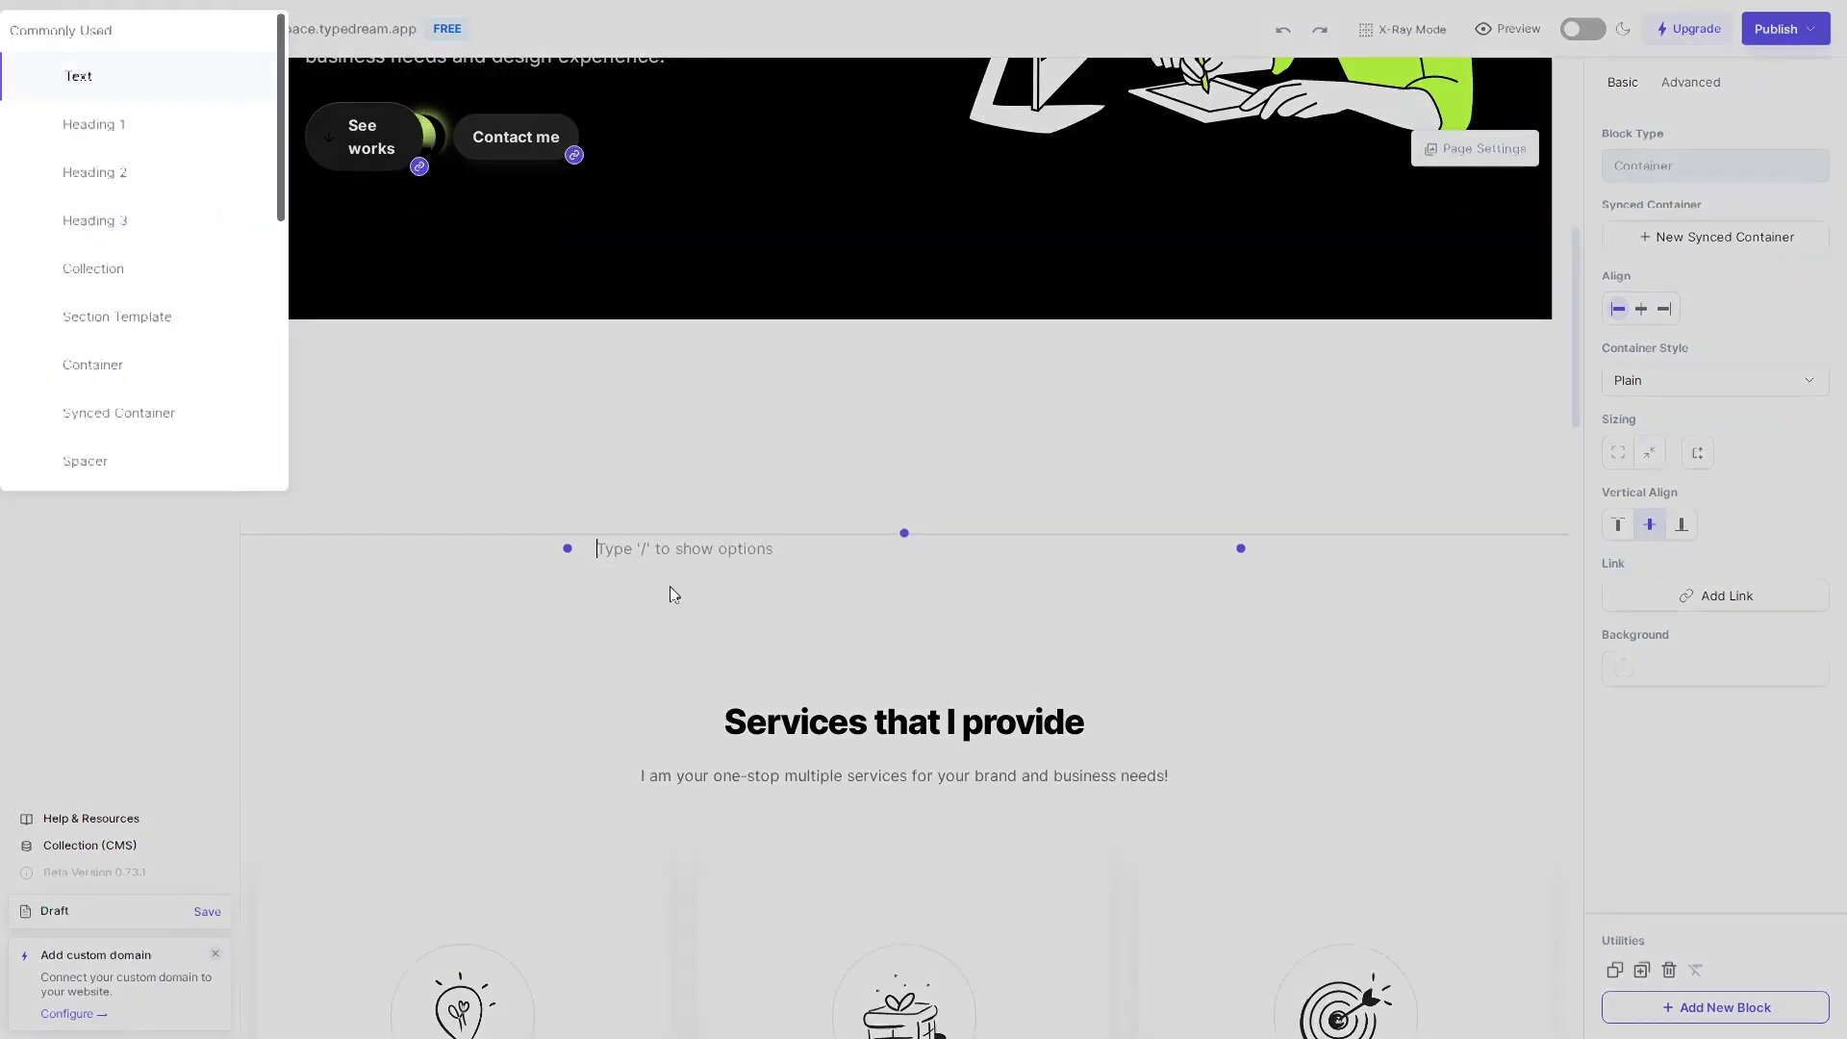
scroll(58, 349, down, 5)
scroll(106, 289, up, 2)
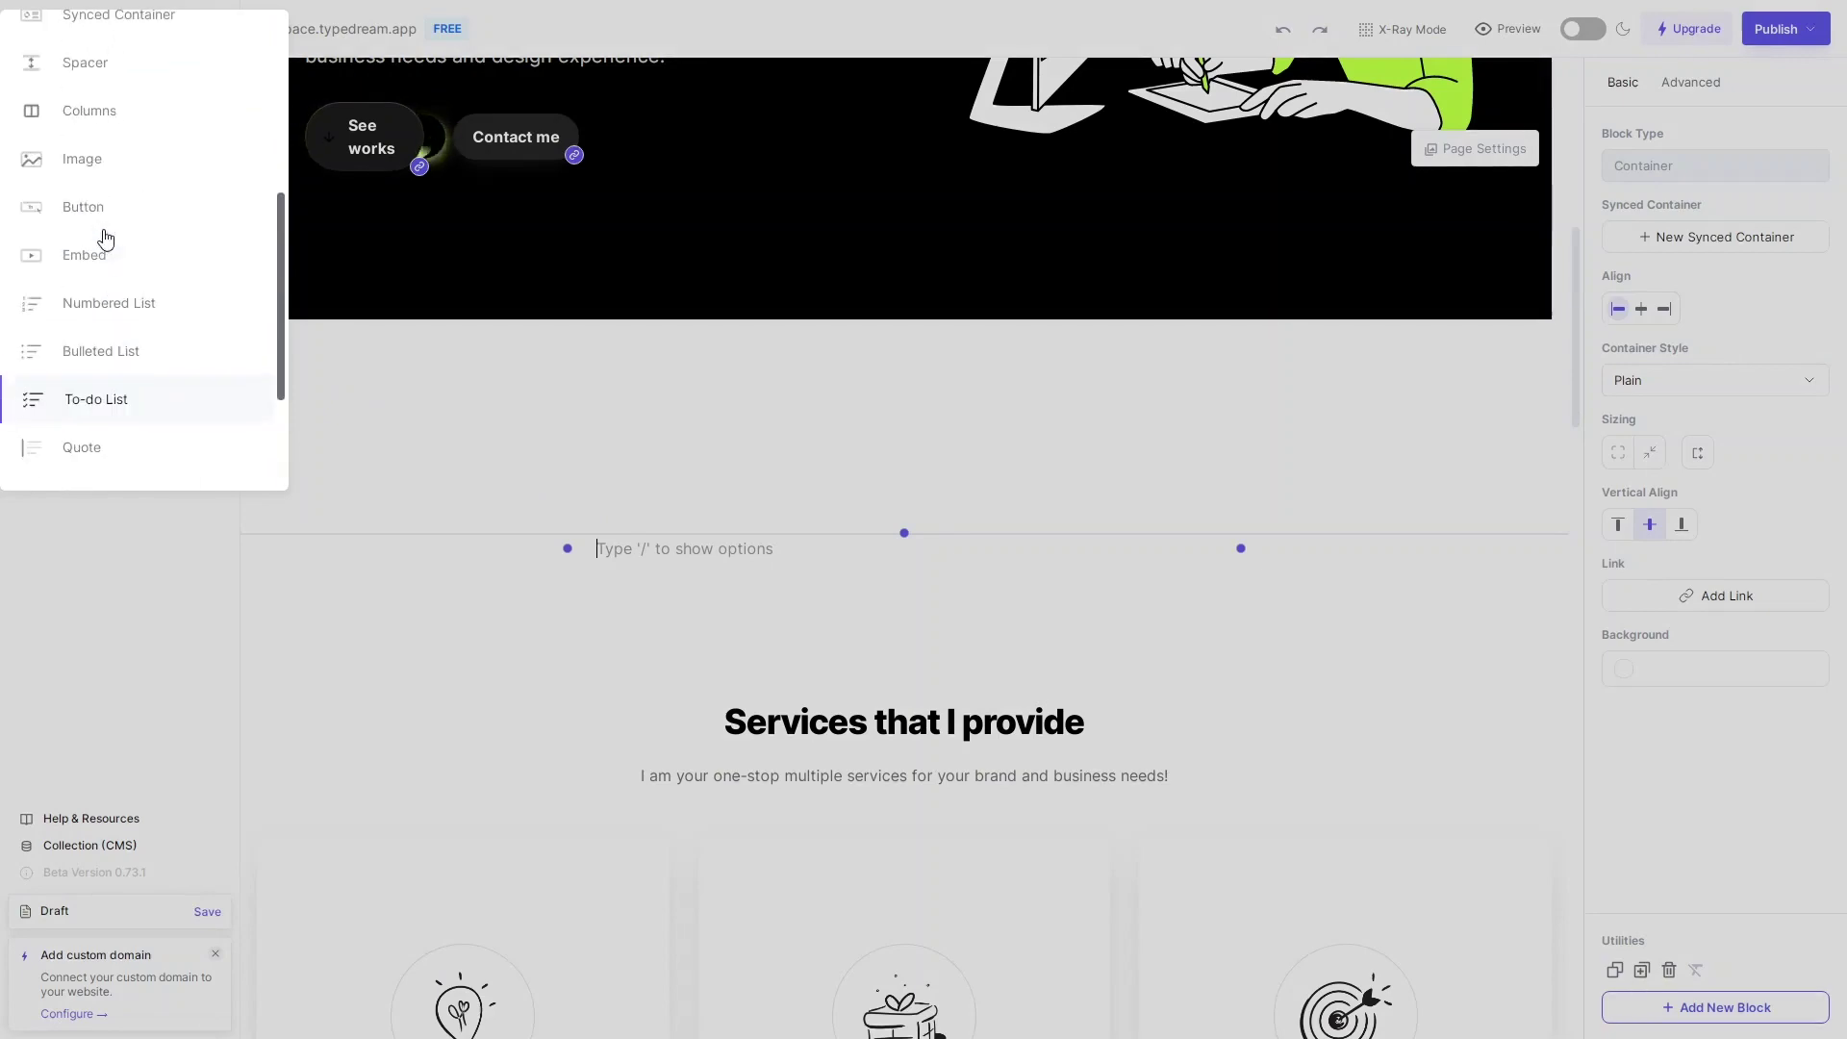
click(115, 210)
drag(904, 533, 956, 550)
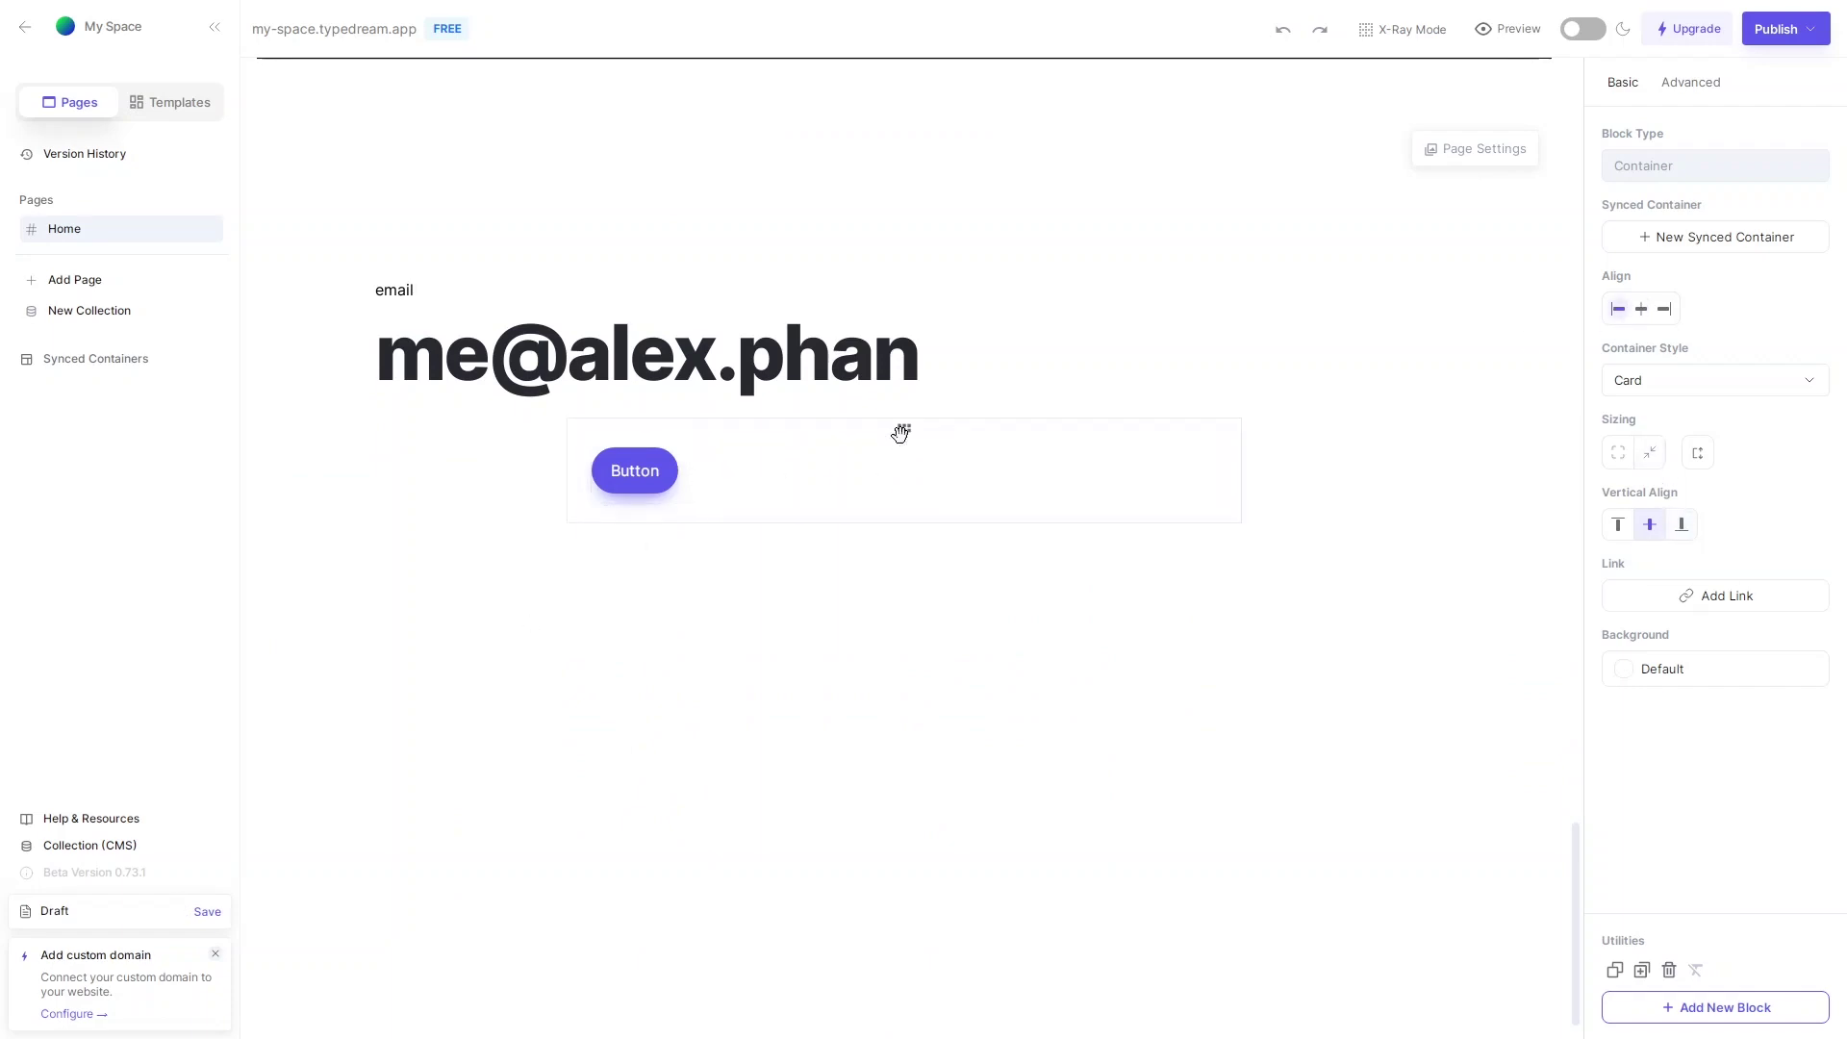
click(1668, 969)
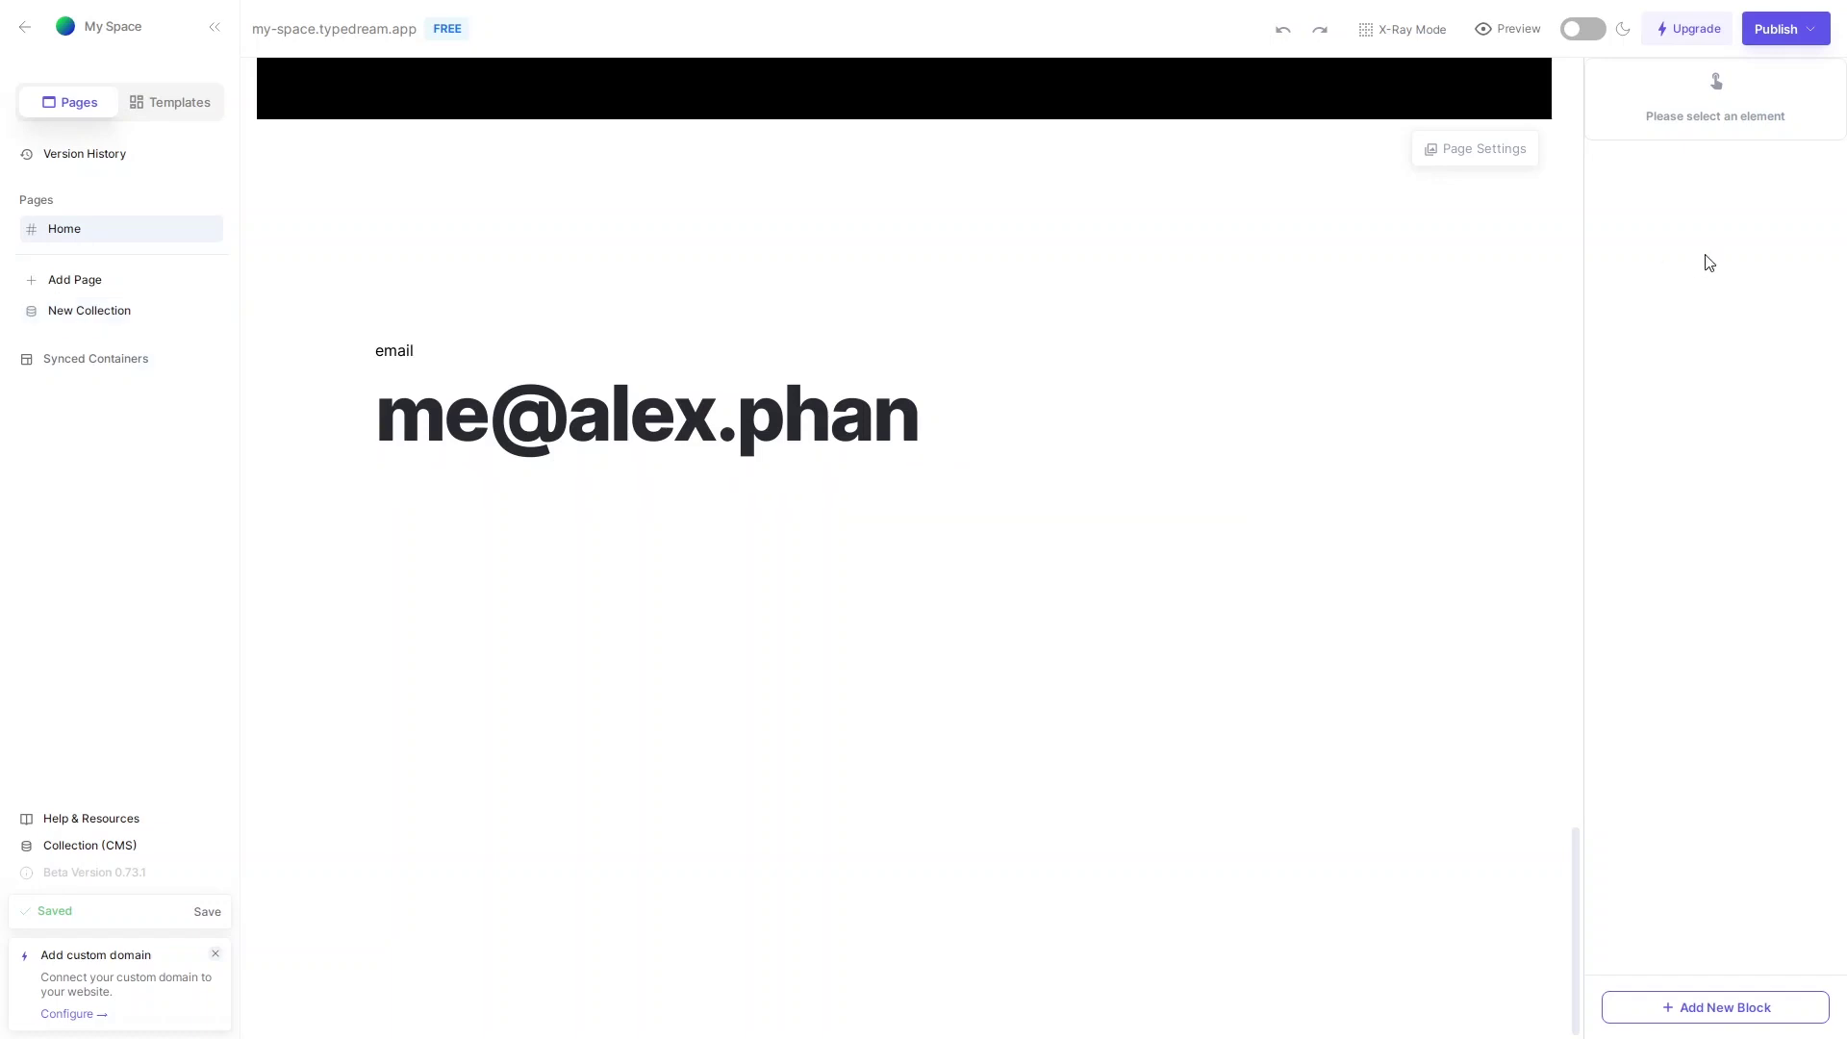
- Publish the Home page to my-space.typedream.app and open the live site
click(1787, 31)
click(1704, 573)
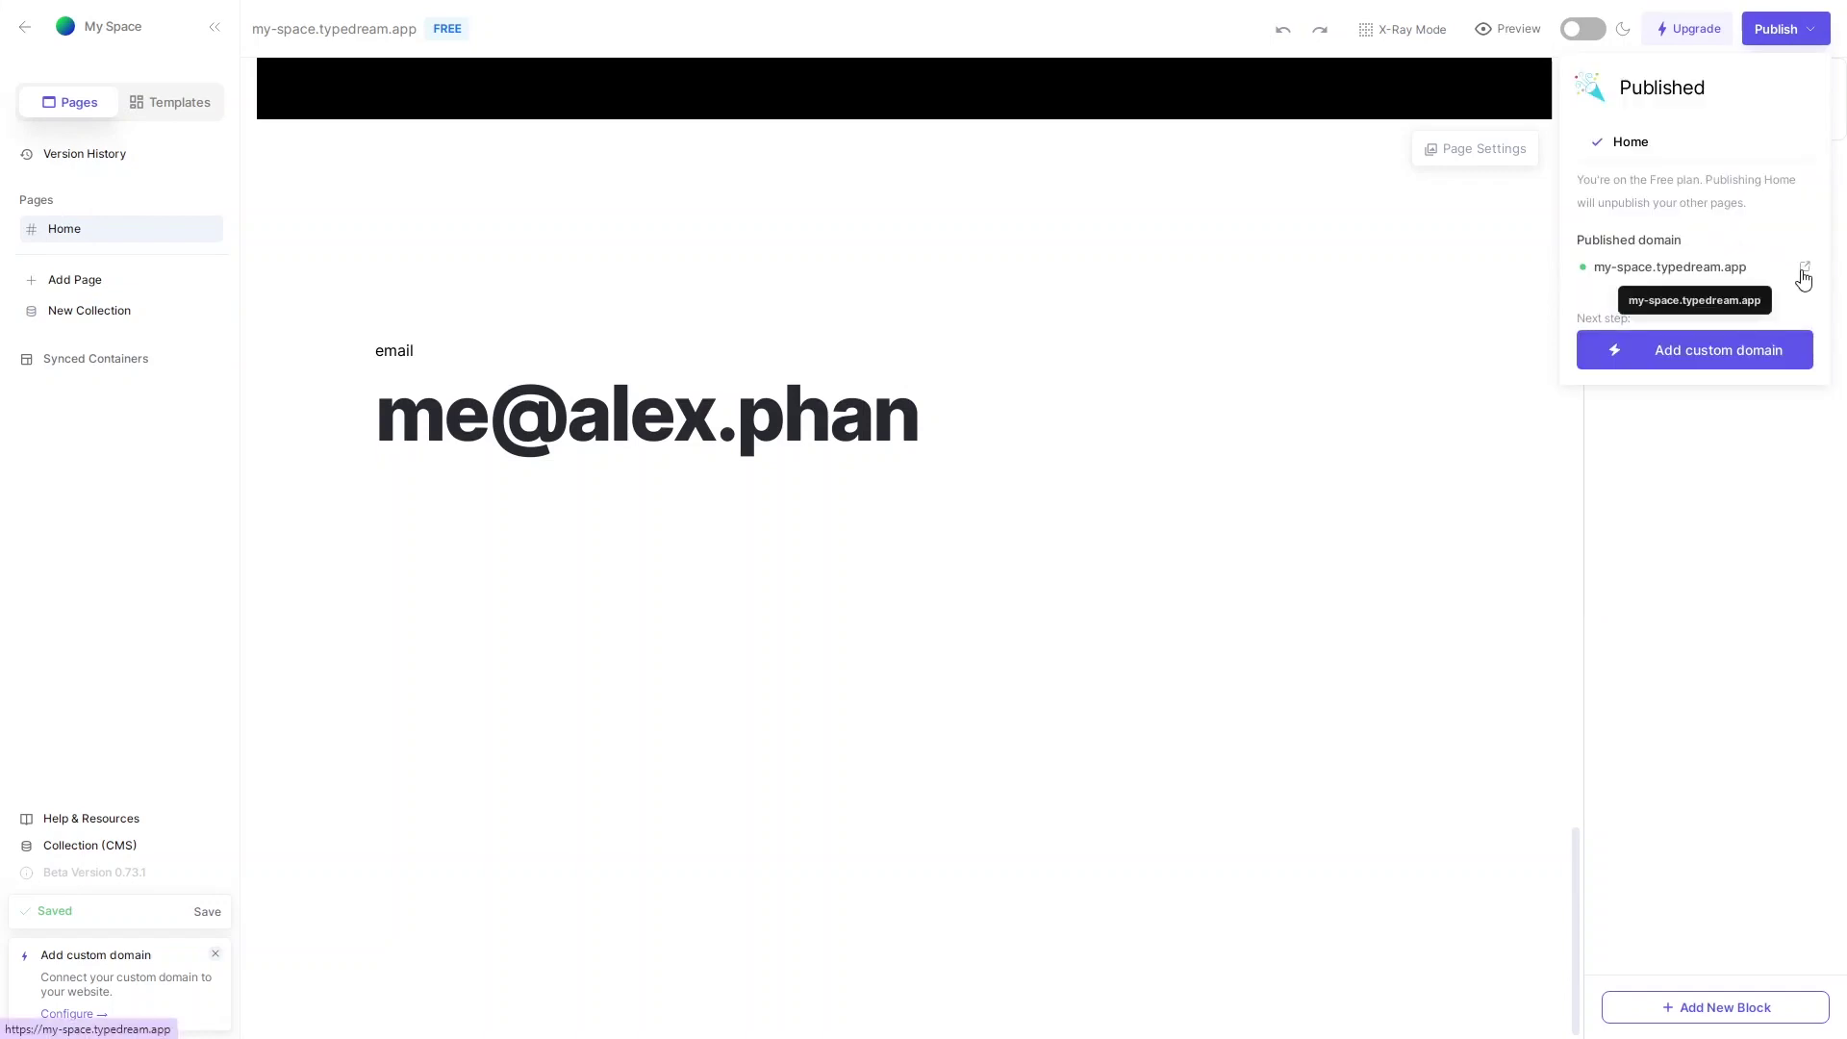
click(1804, 275)
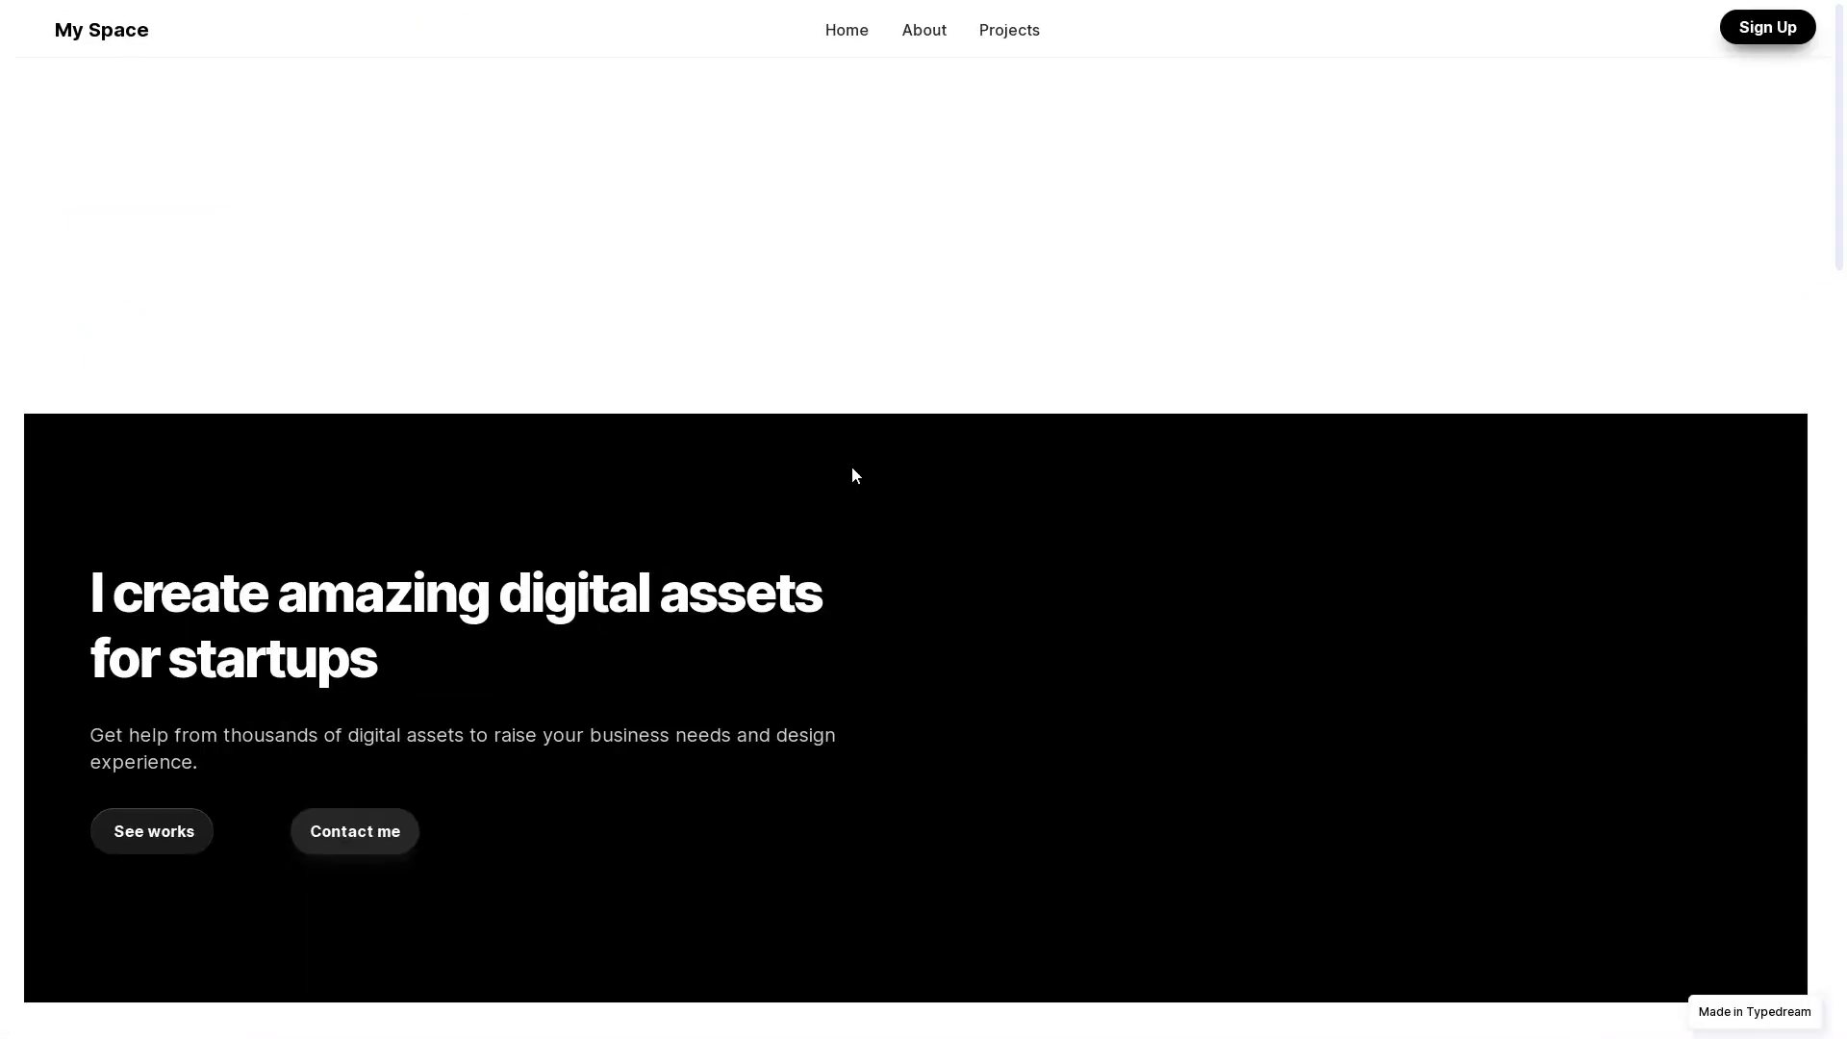
- Review the published My Space page through to the email section and return to its hero
scroll(852, 471, down, 15)
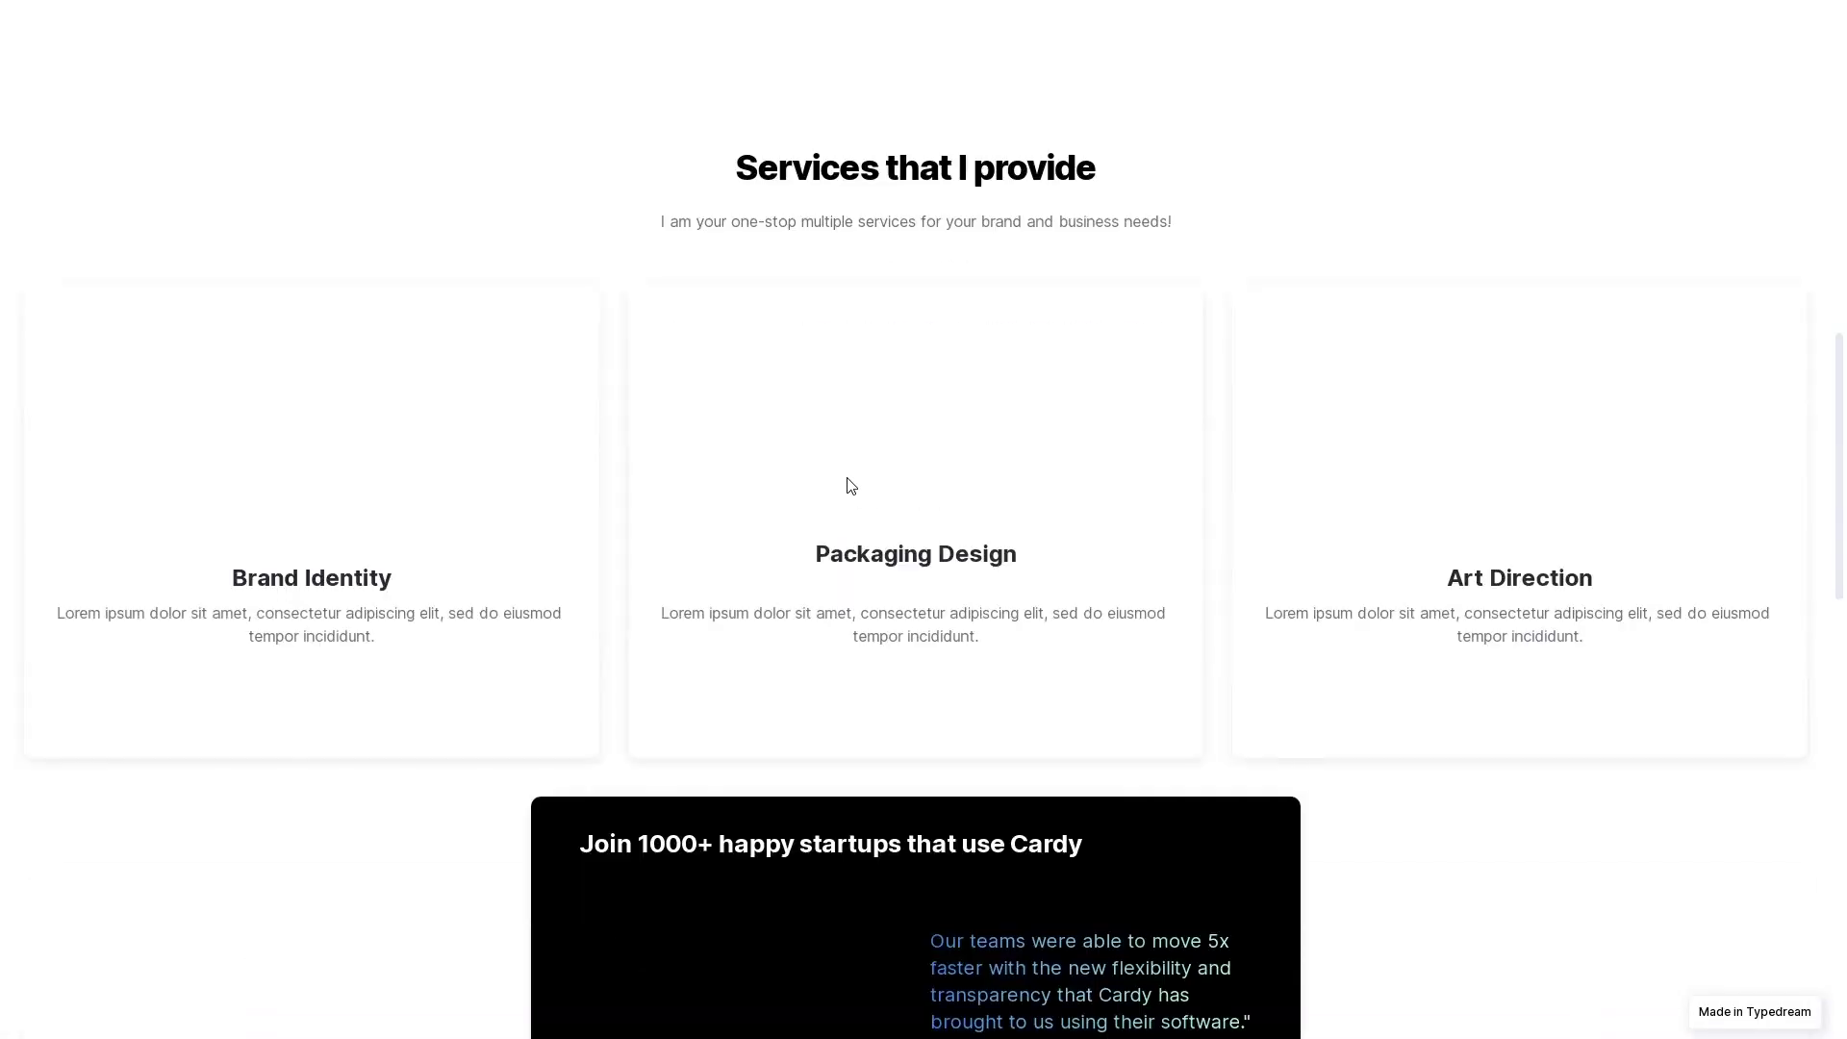
scroll(846, 477, down, 10)
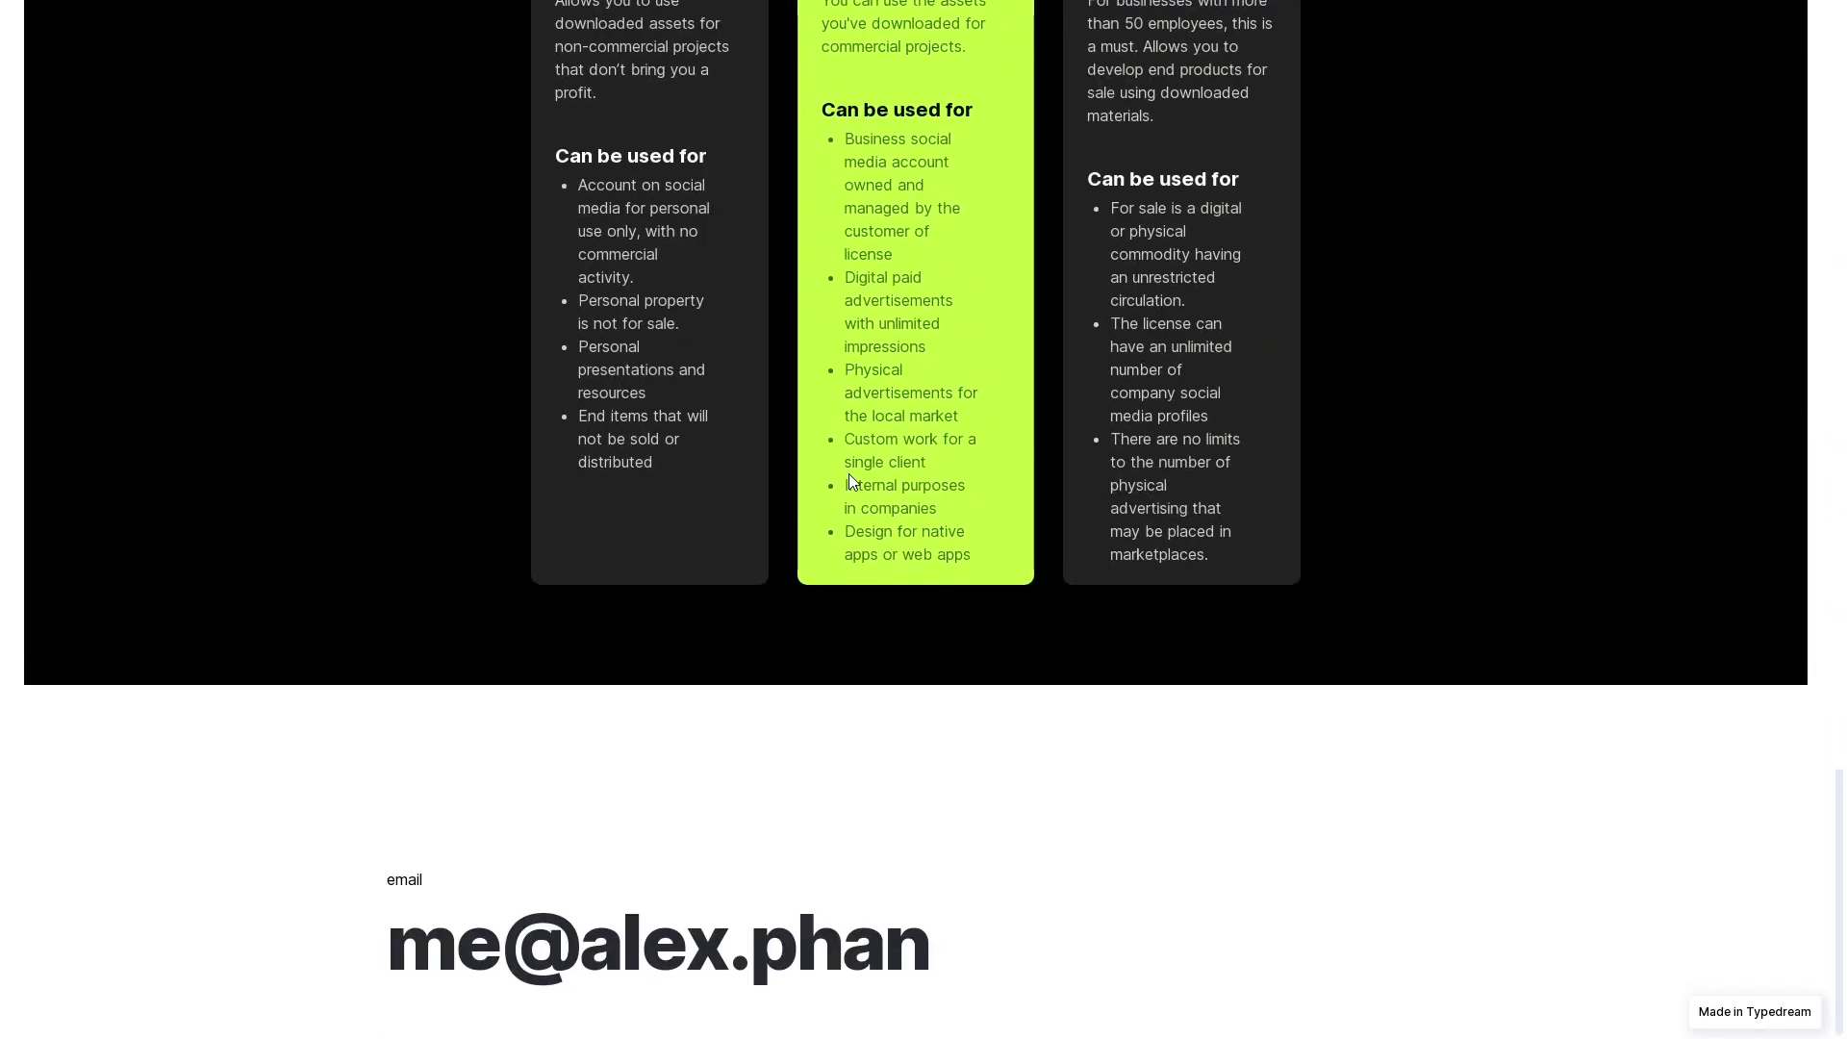
scroll(848, 473, up, 20)
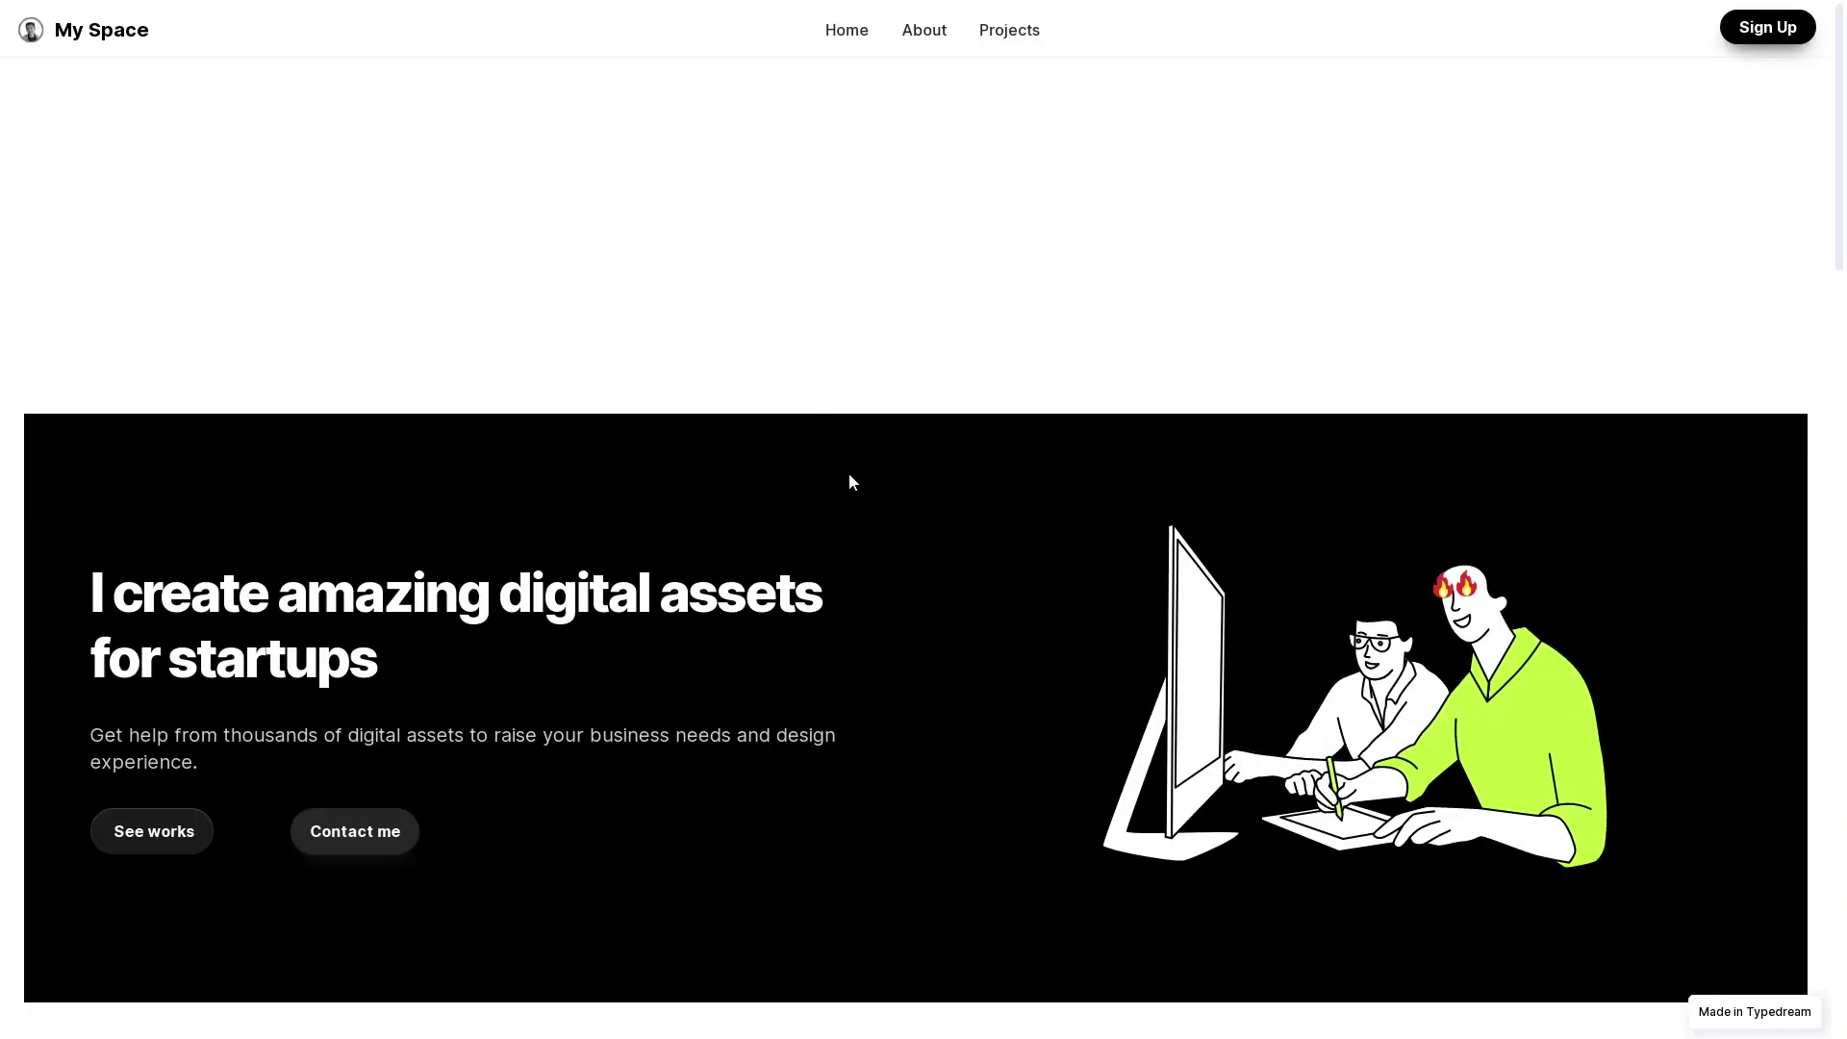